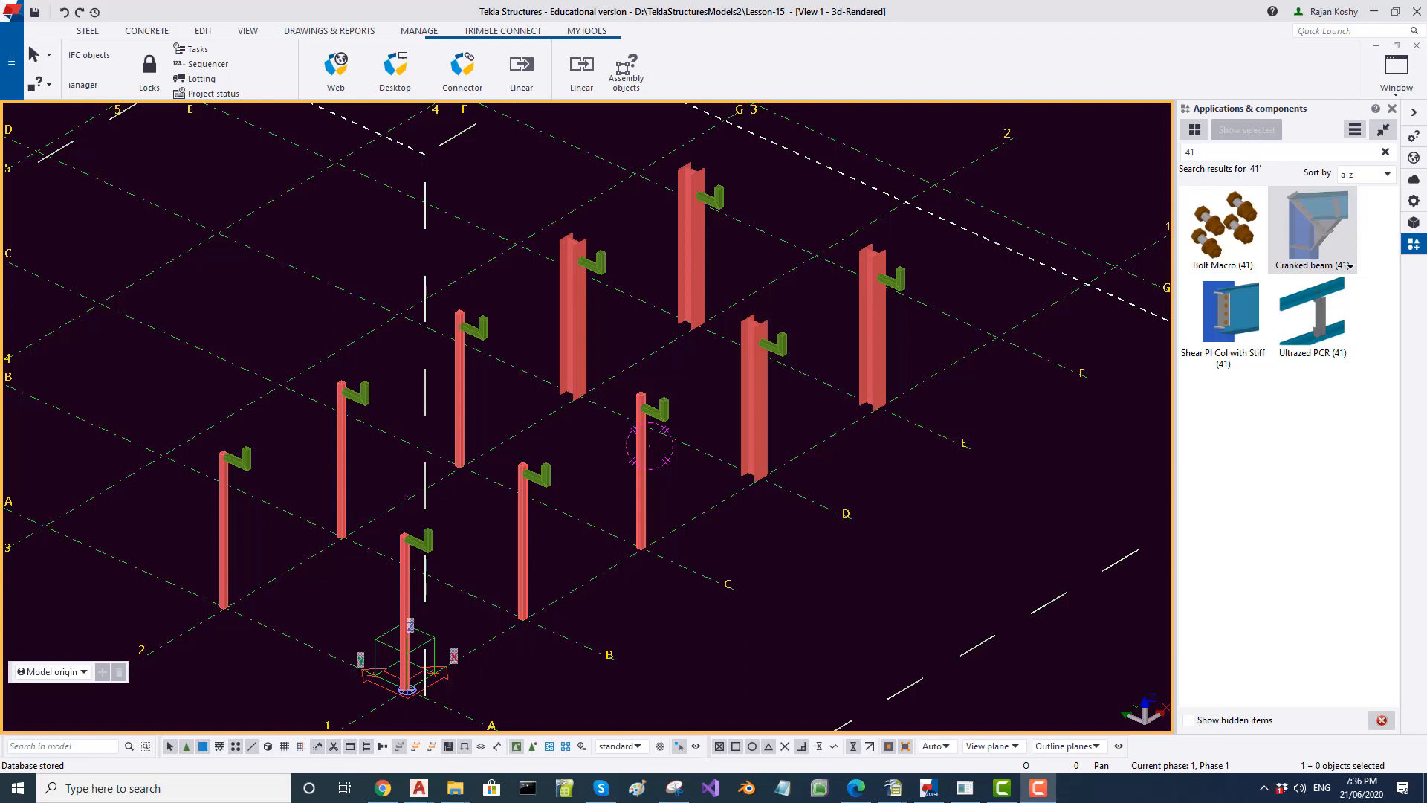
Search the component catalog for 41 to find the connection for the bracket at column A-1.
scroll(649, 446, up, 6)
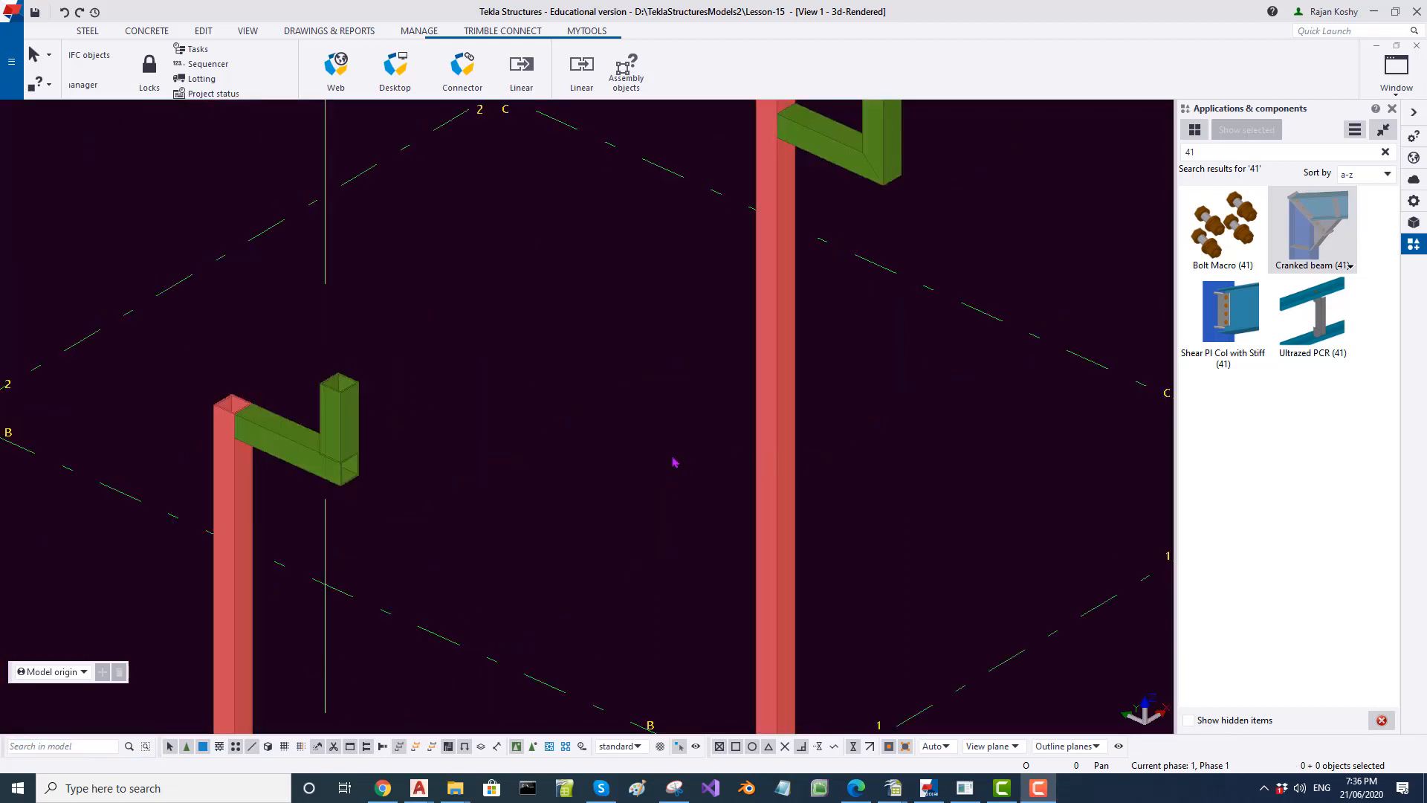
click(501, 455)
ctrl+middle_drag(501, 455, 519, 457)
scroll(517, 457, up, 2)
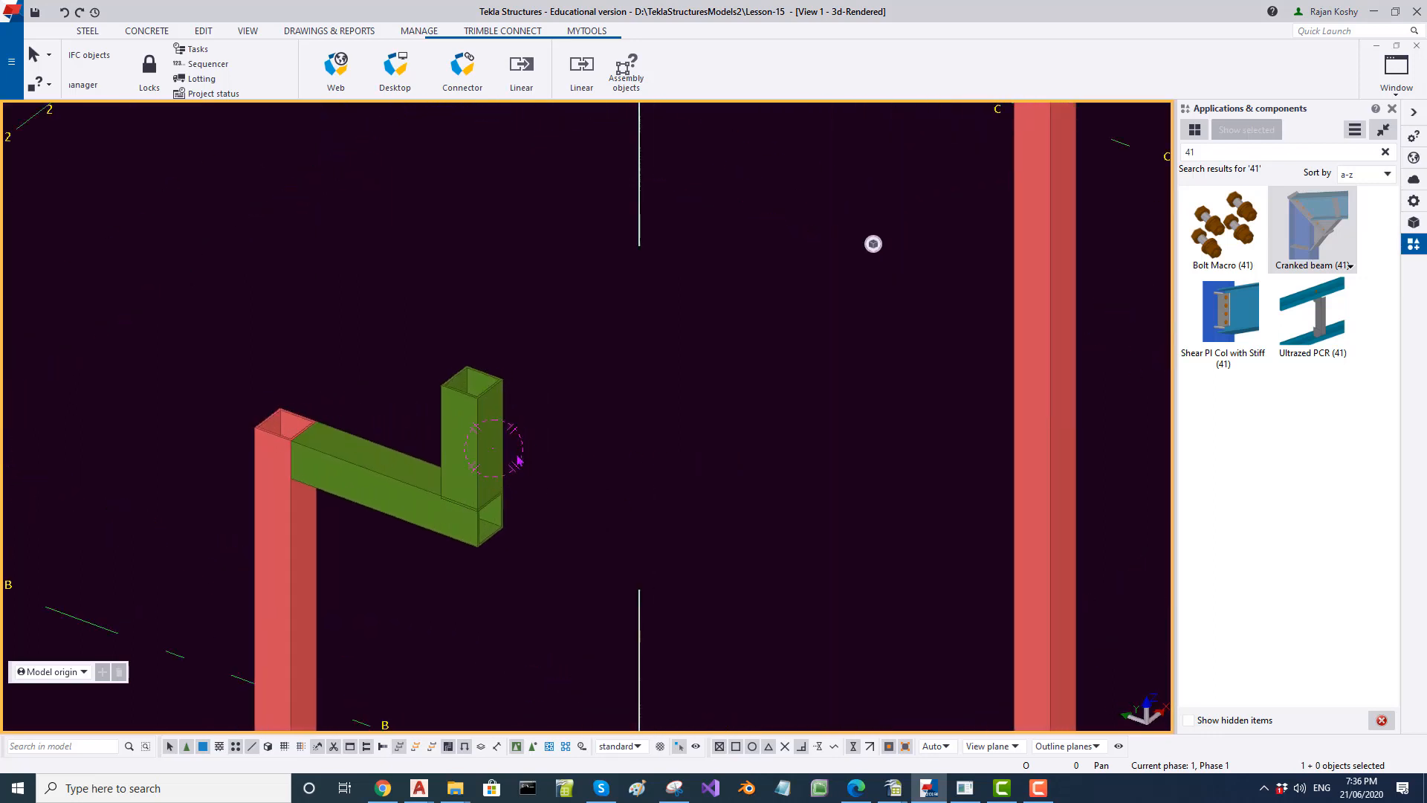
scroll(484, 467, up, 2)
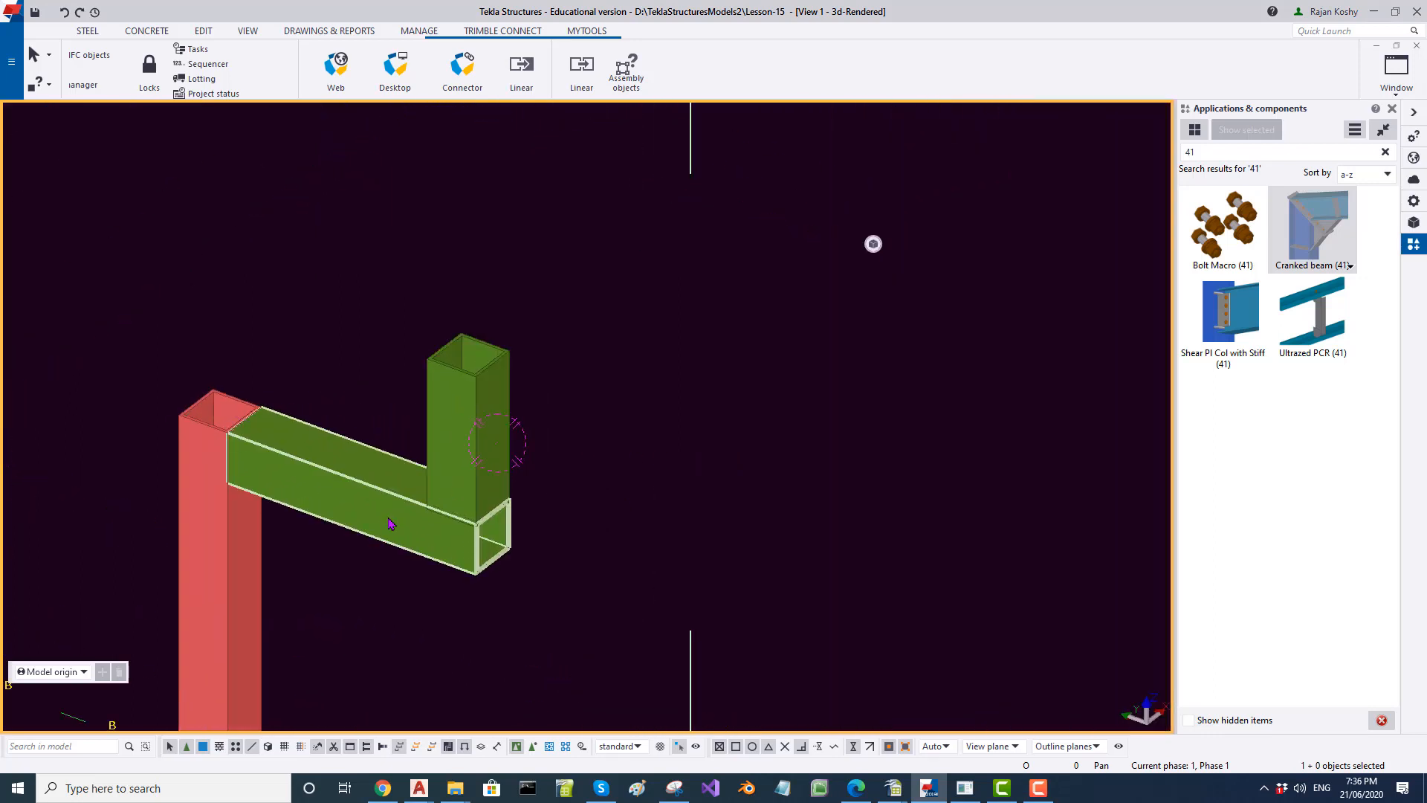
click(434, 477)
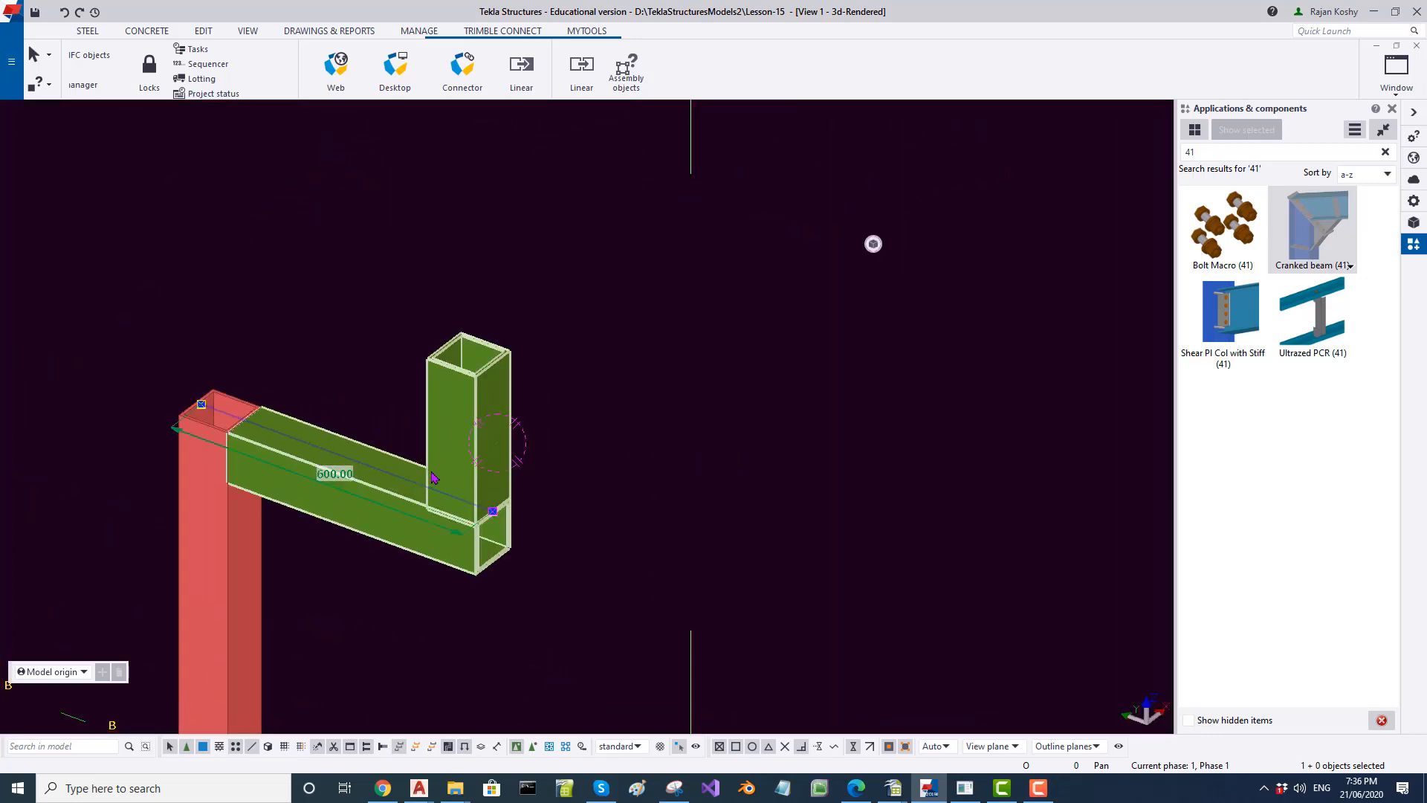
click(874, 410)
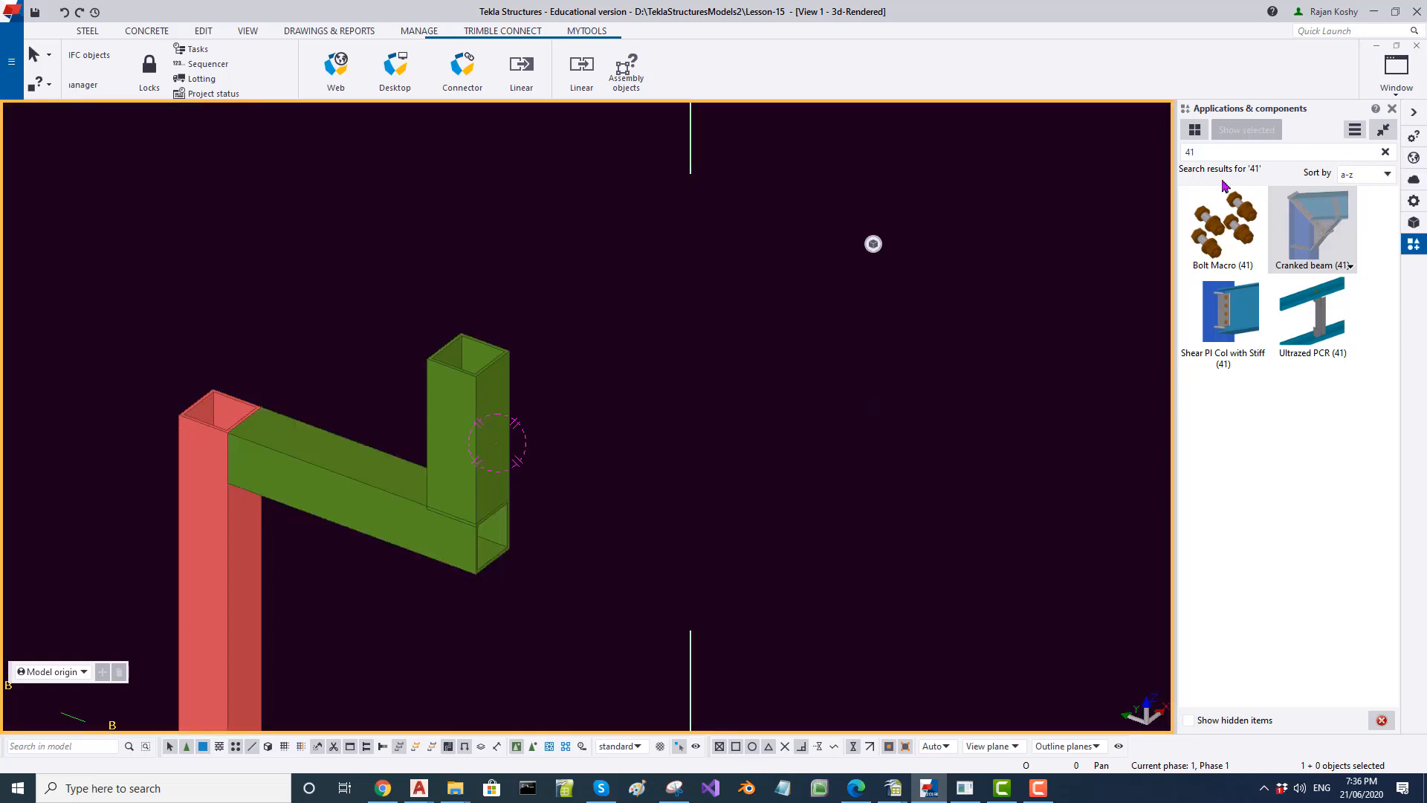
double_click(1193, 153)
key(BackSpace)
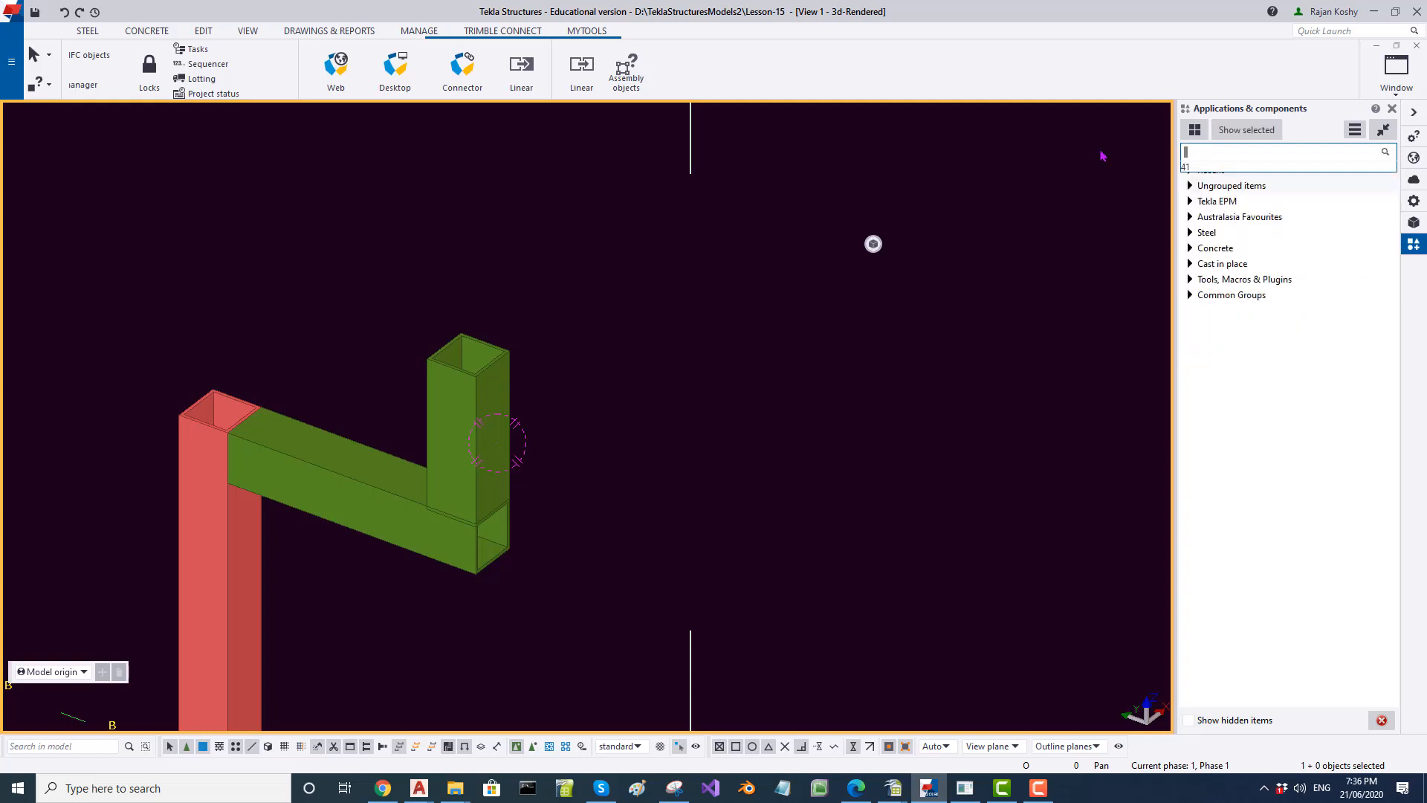
text(4)
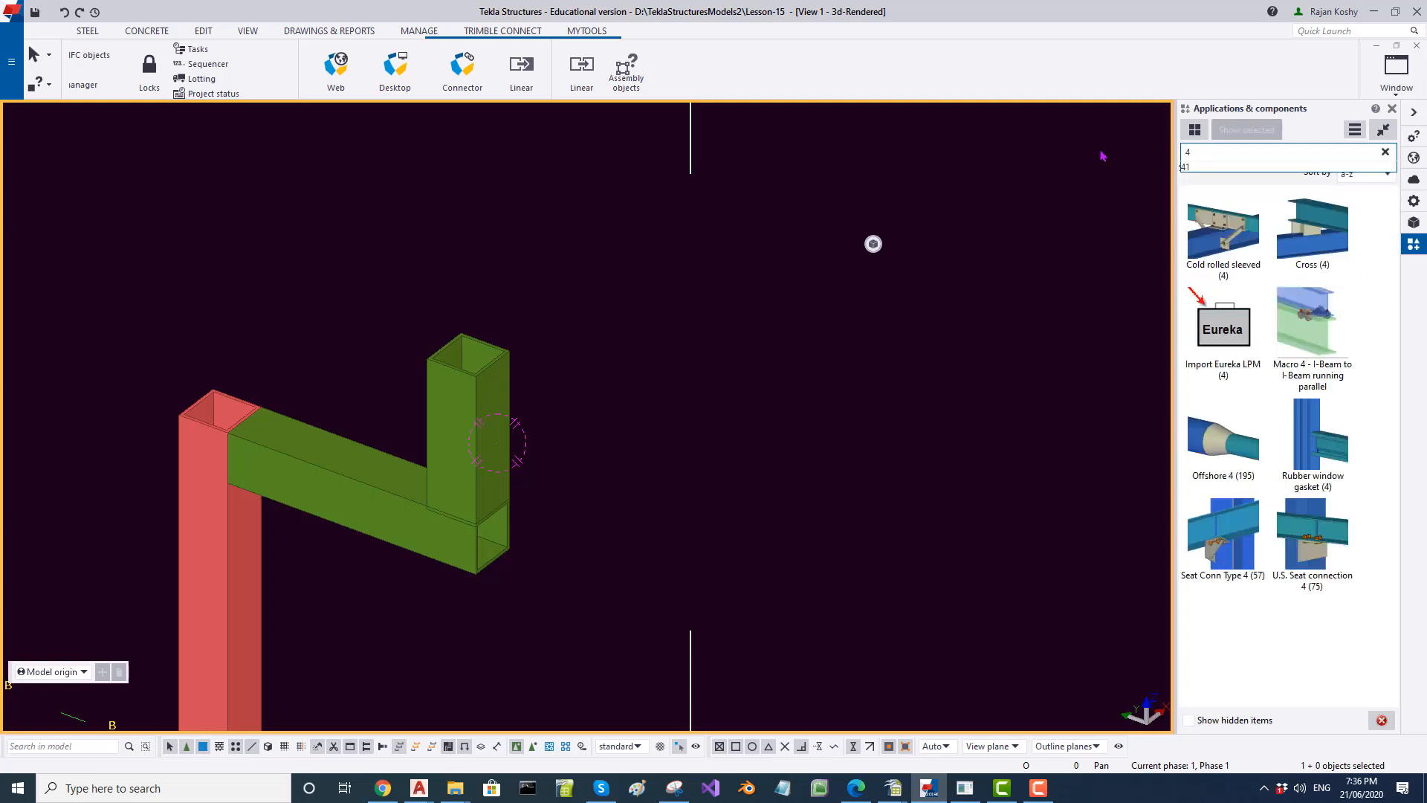
text(1)
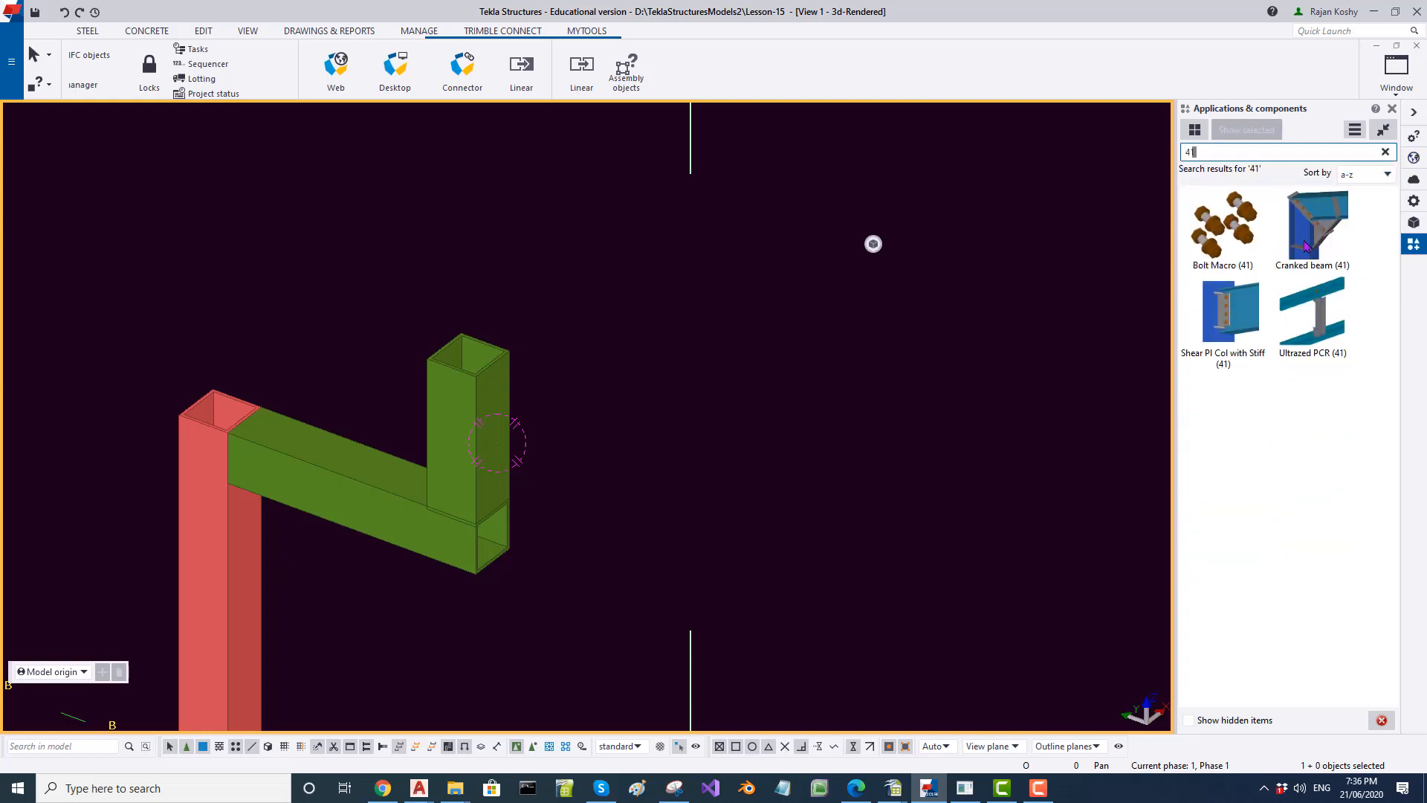
Apply the Cranked beam (41) connection to the A-1 bracket, with the horizontal member as main part and the upright as secondary, and redraw the view.
click(1312, 238)
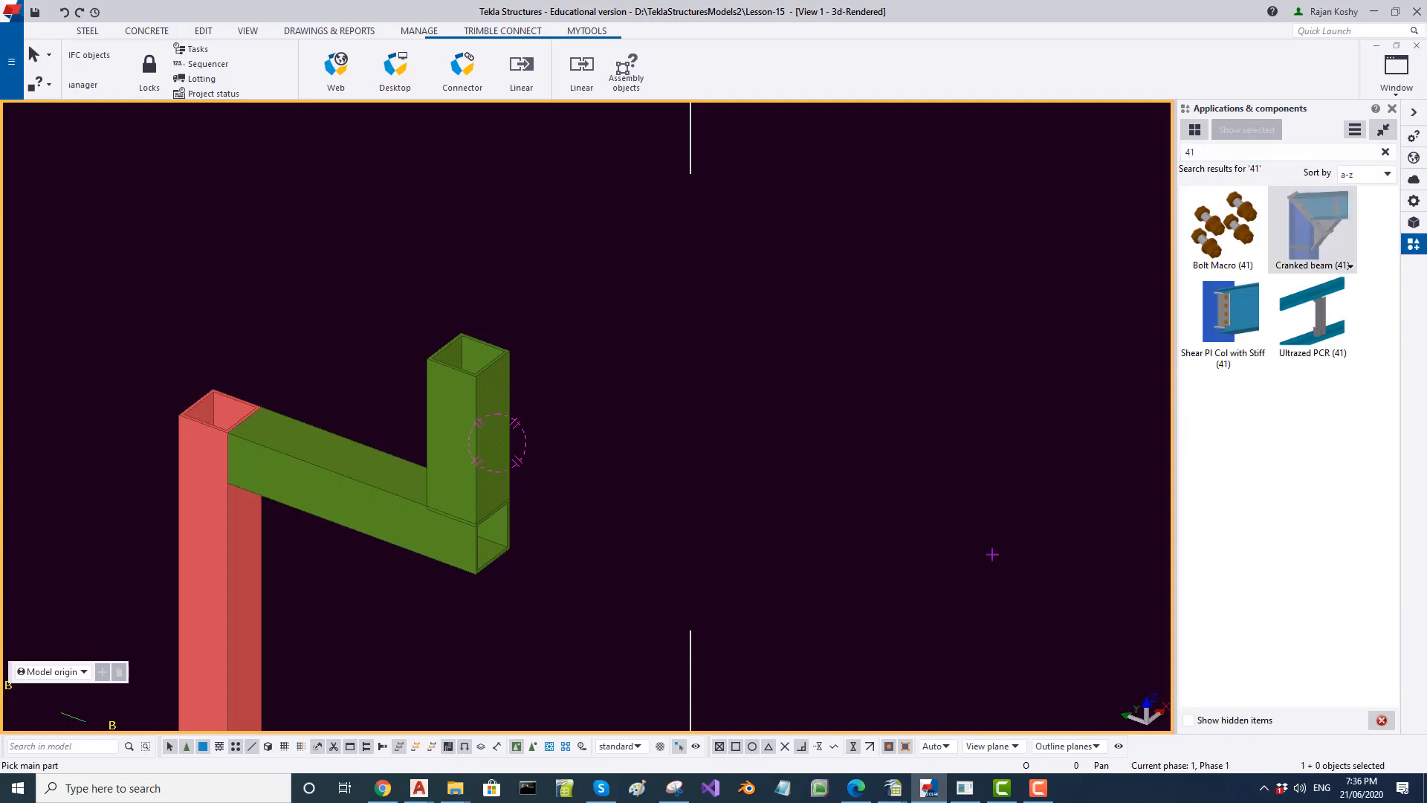
click(393, 523)
click(484, 420)
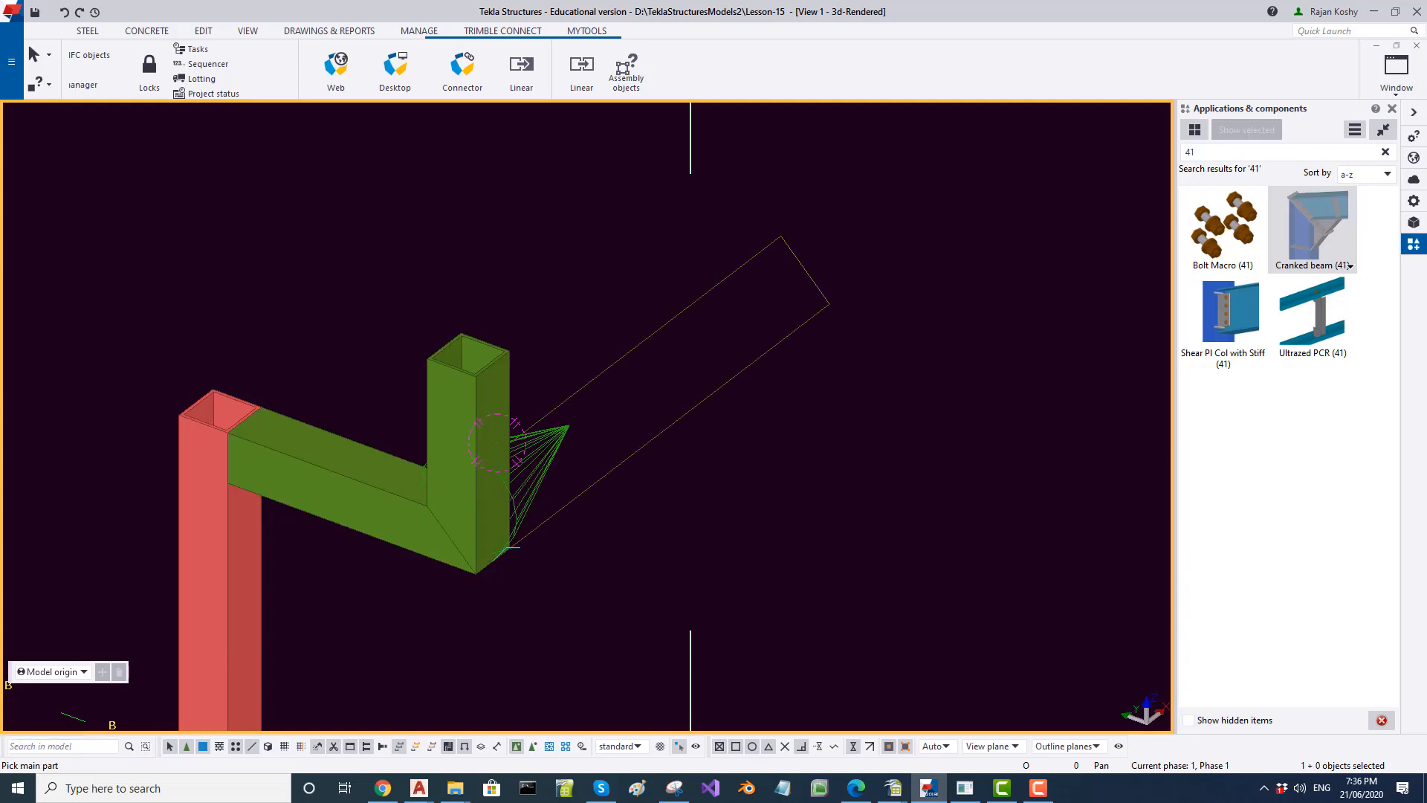
right_click(327, 325)
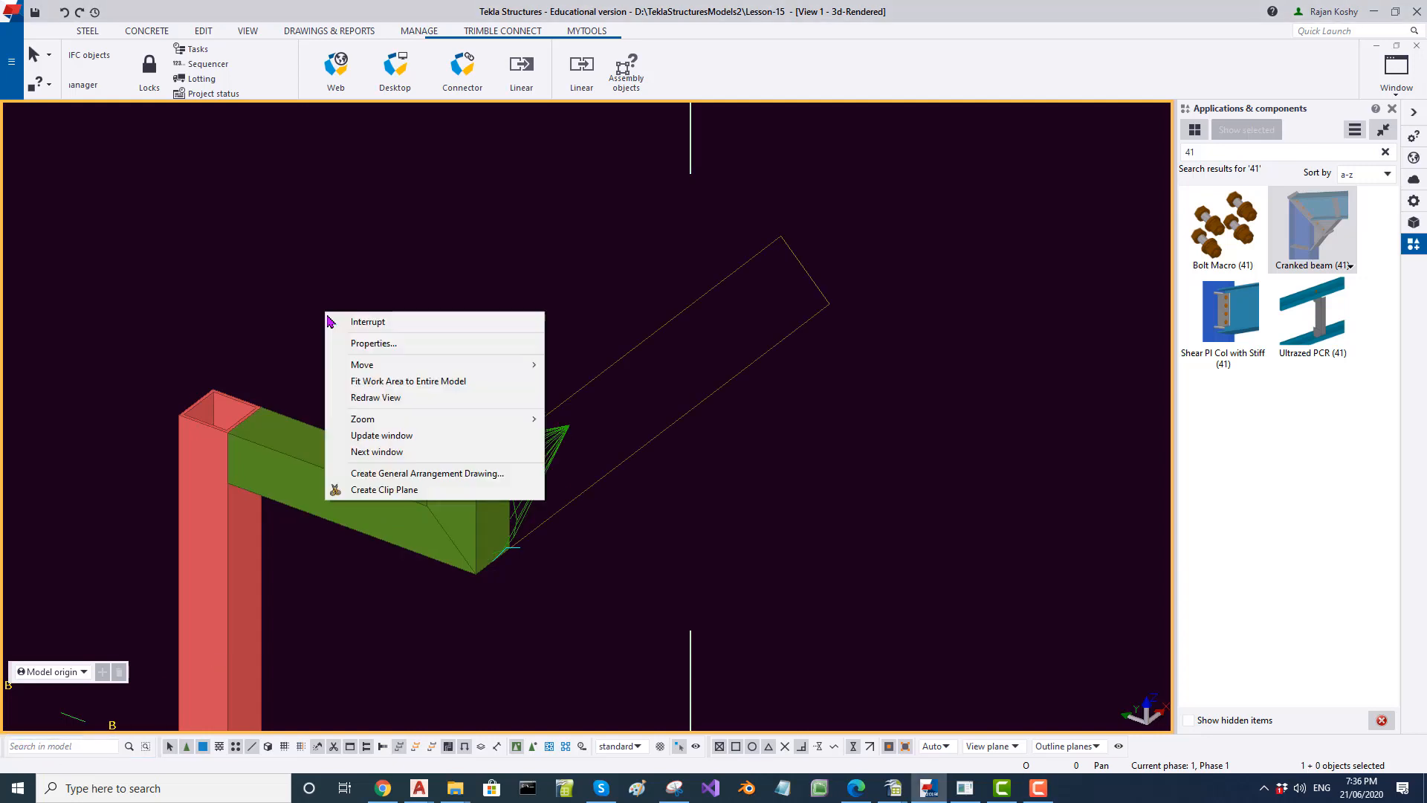
click(374, 399)
scroll(471, 516, up, 1)
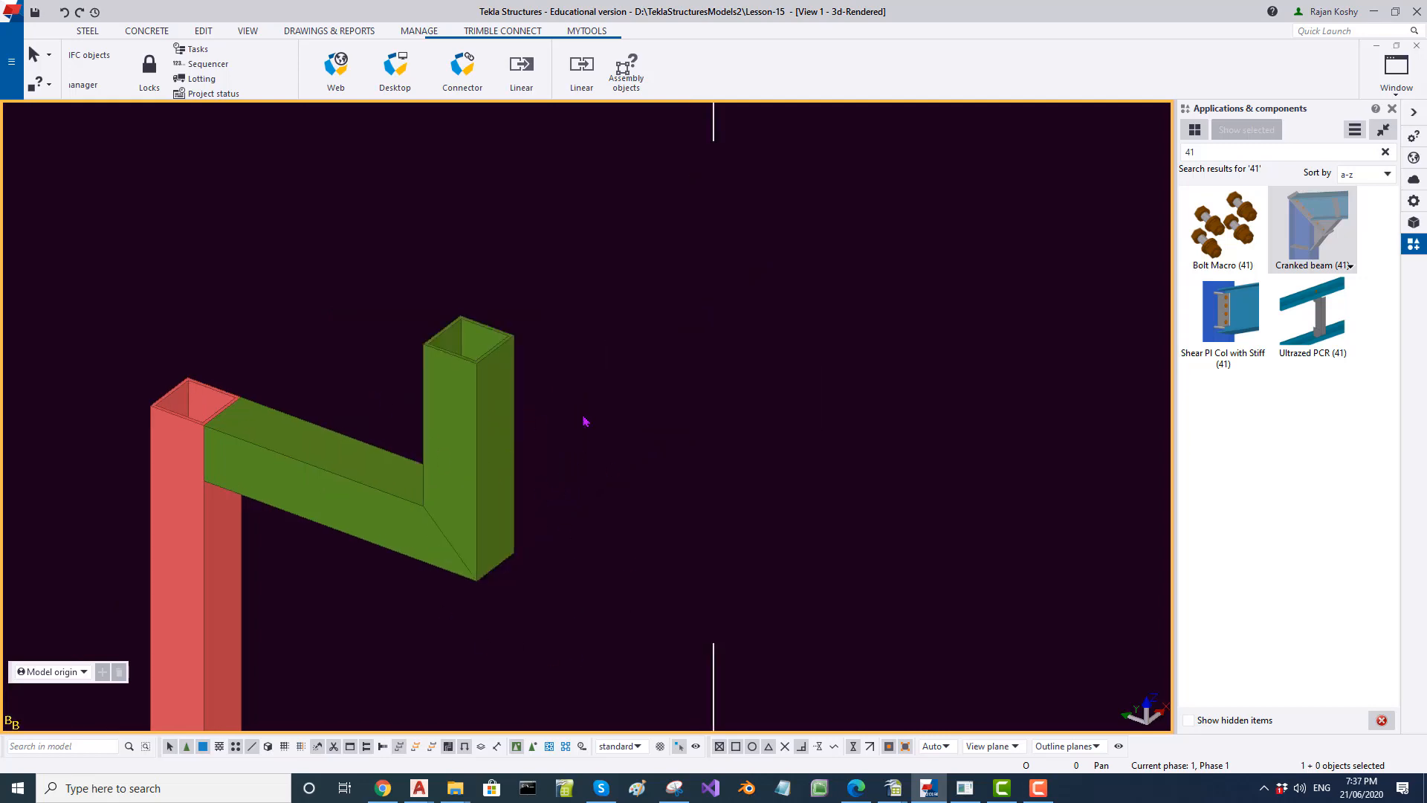
Turn on the visibility of component symbols in the model in the view's display settings.
double_click(585, 422)
click(924, 470)
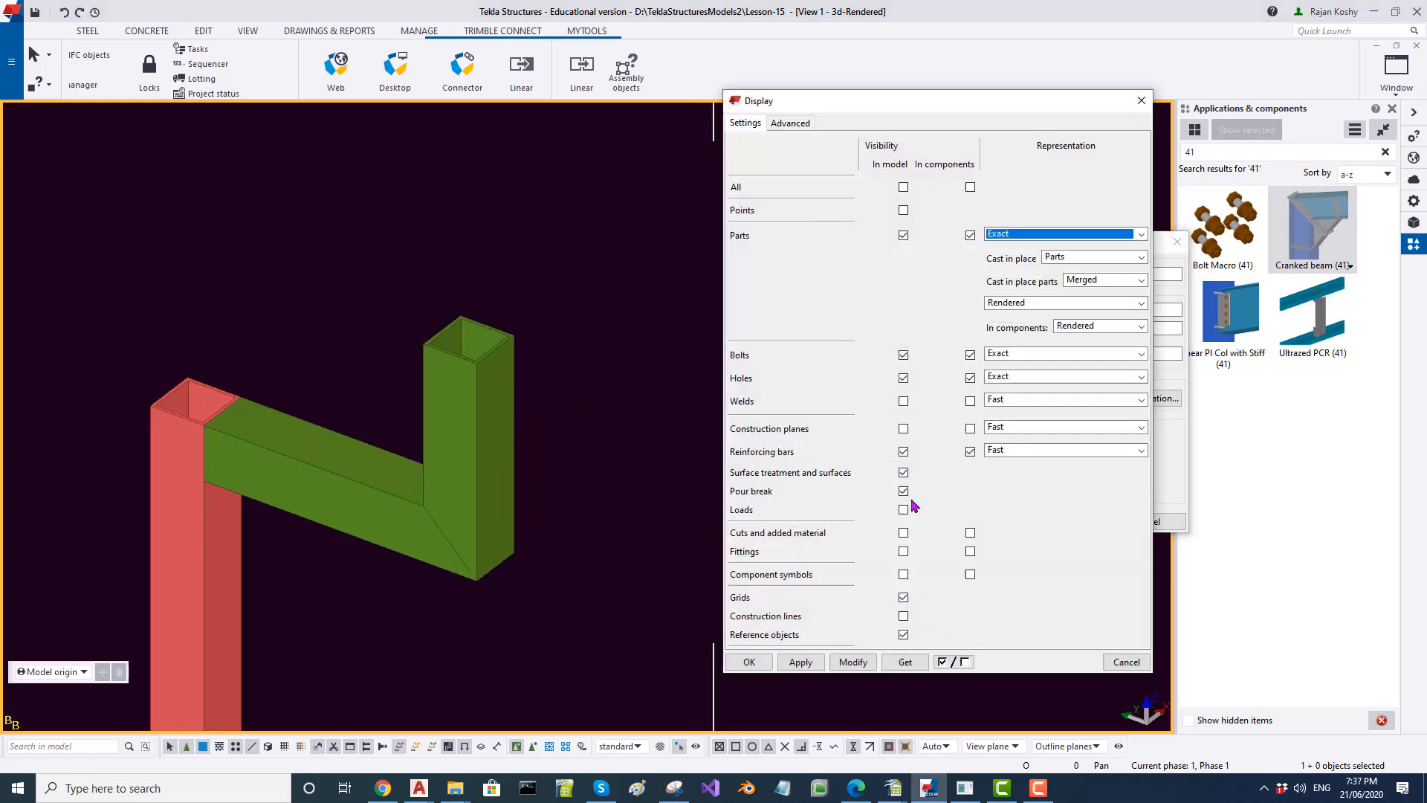
click(903, 575)
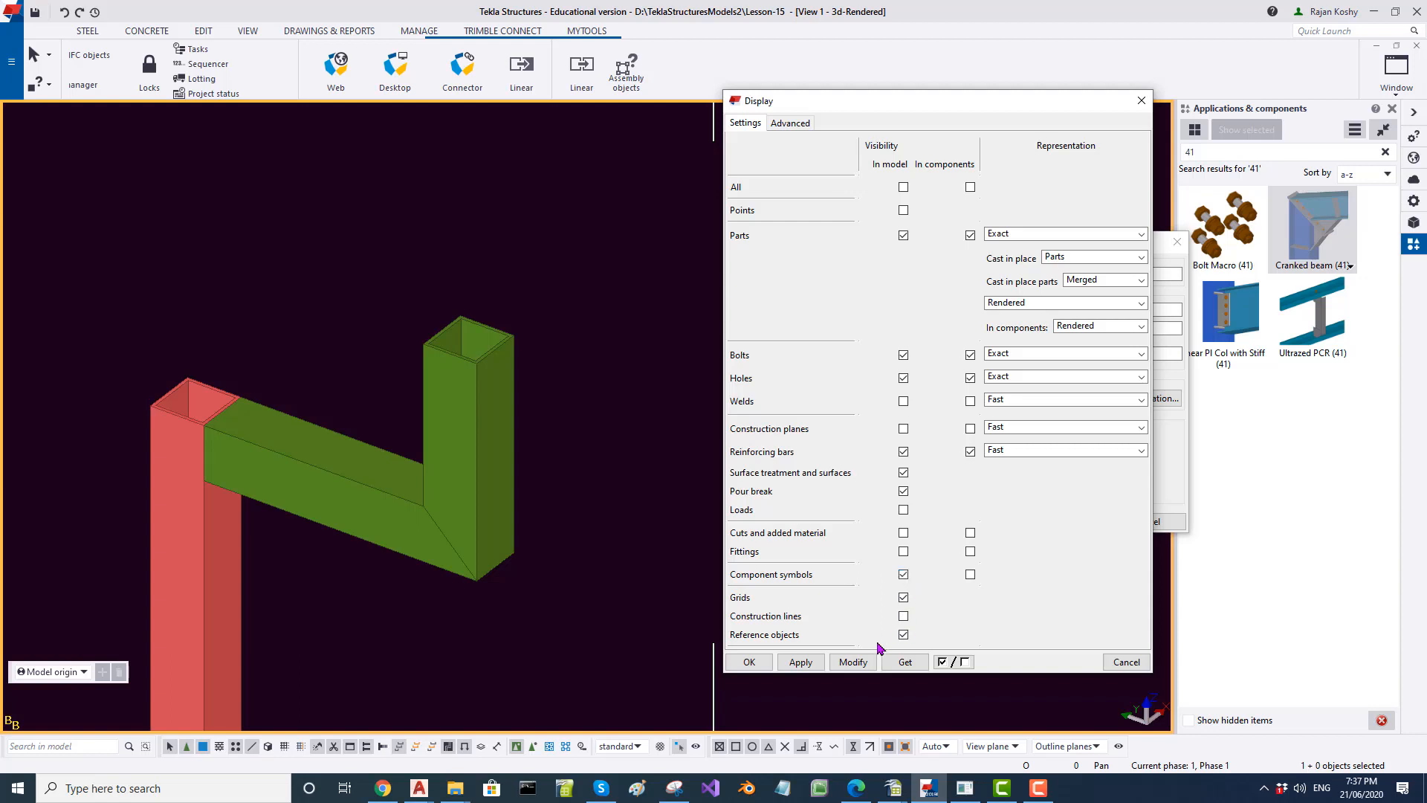
click(854, 662)
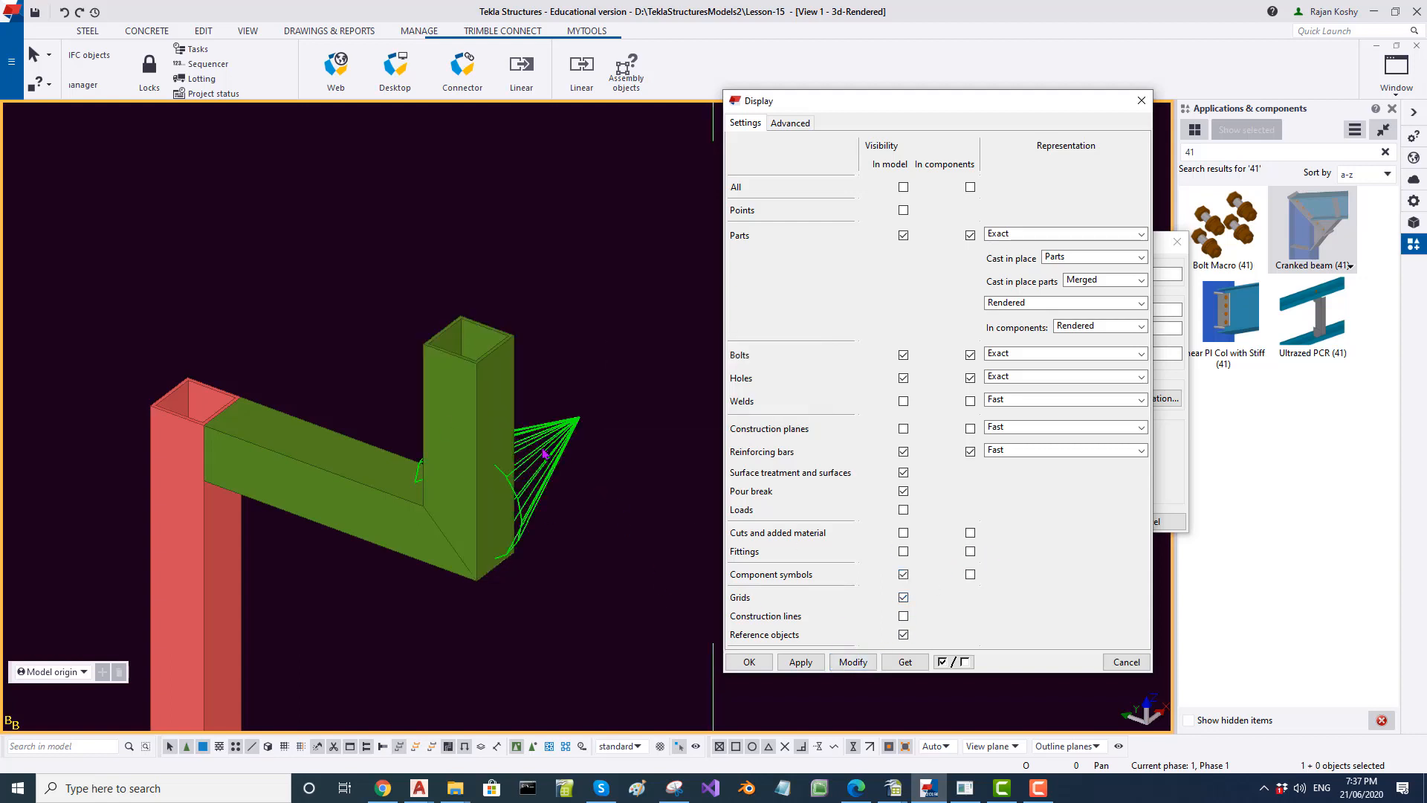
Turn off component symbols in the model and close the display settings.
click(903, 574)
click(847, 662)
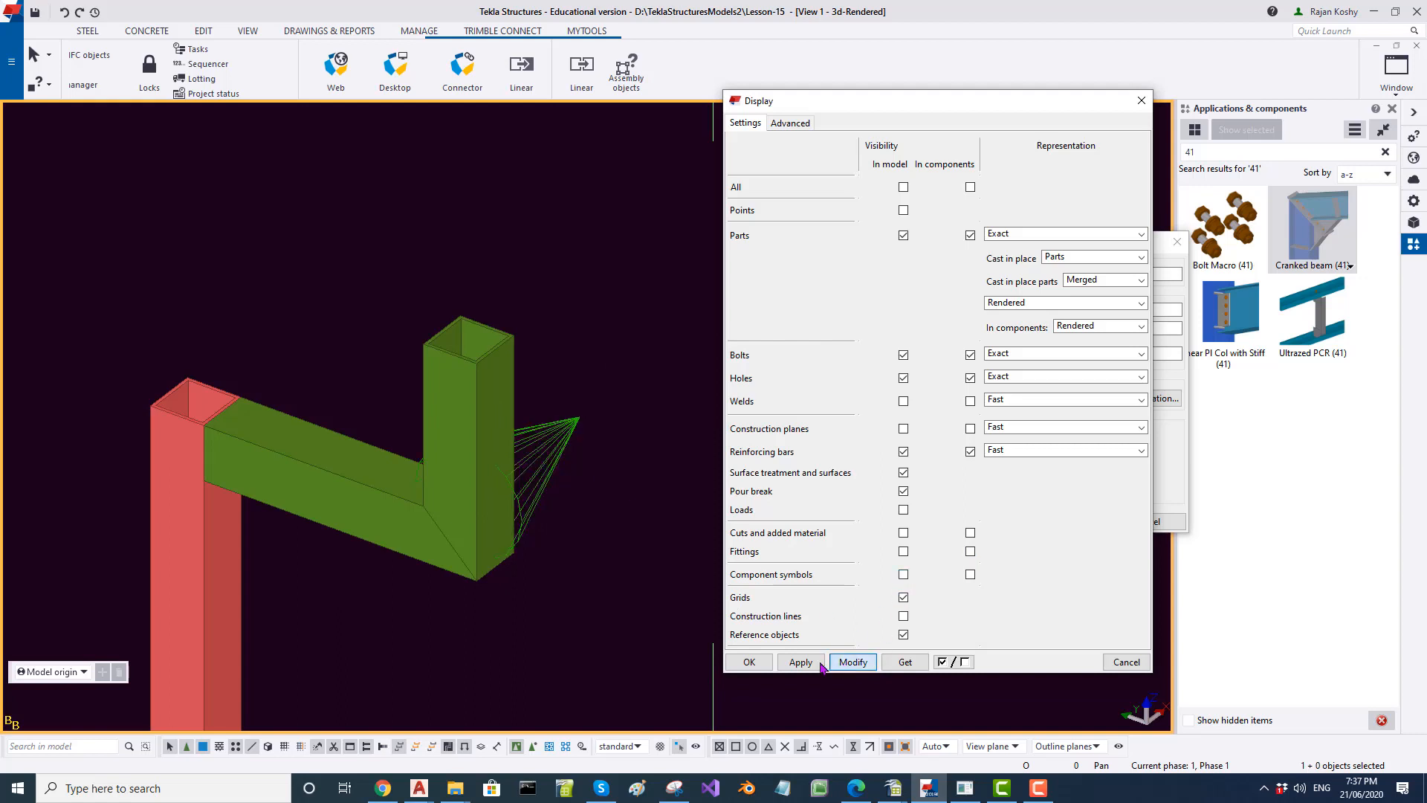
click(747, 662)
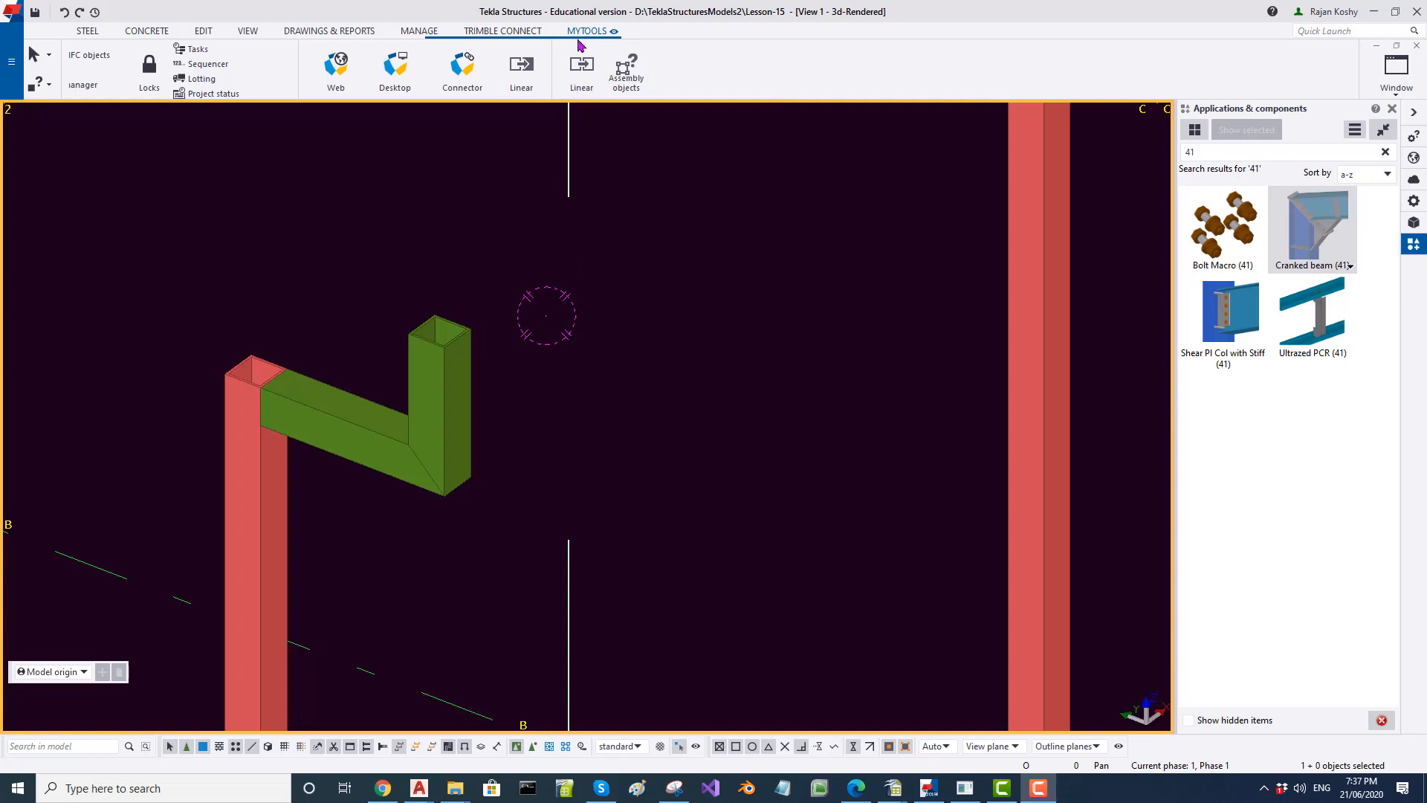
Inquire the assembly objects of the mitred bracket at column A-1.
click(626, 80)
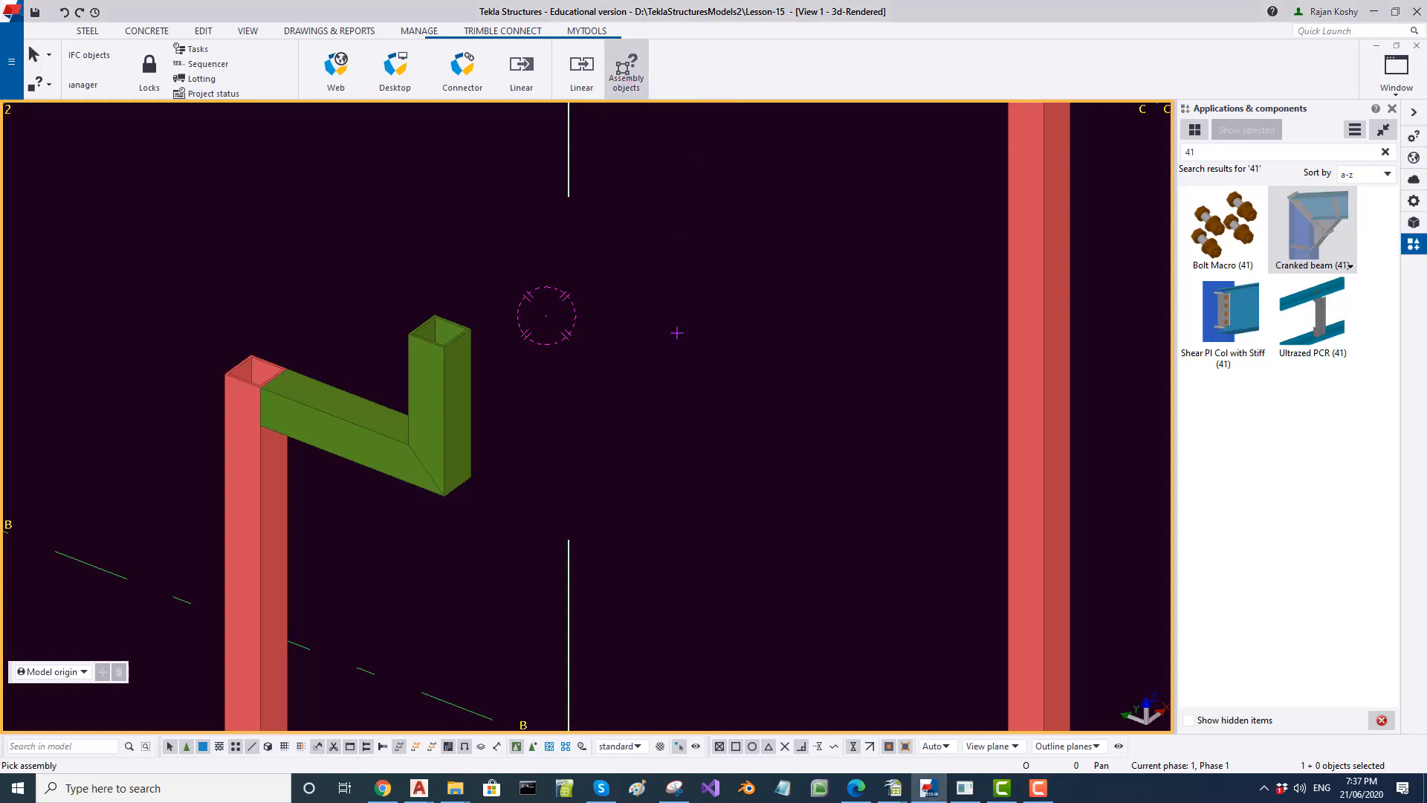
click(352, 447)
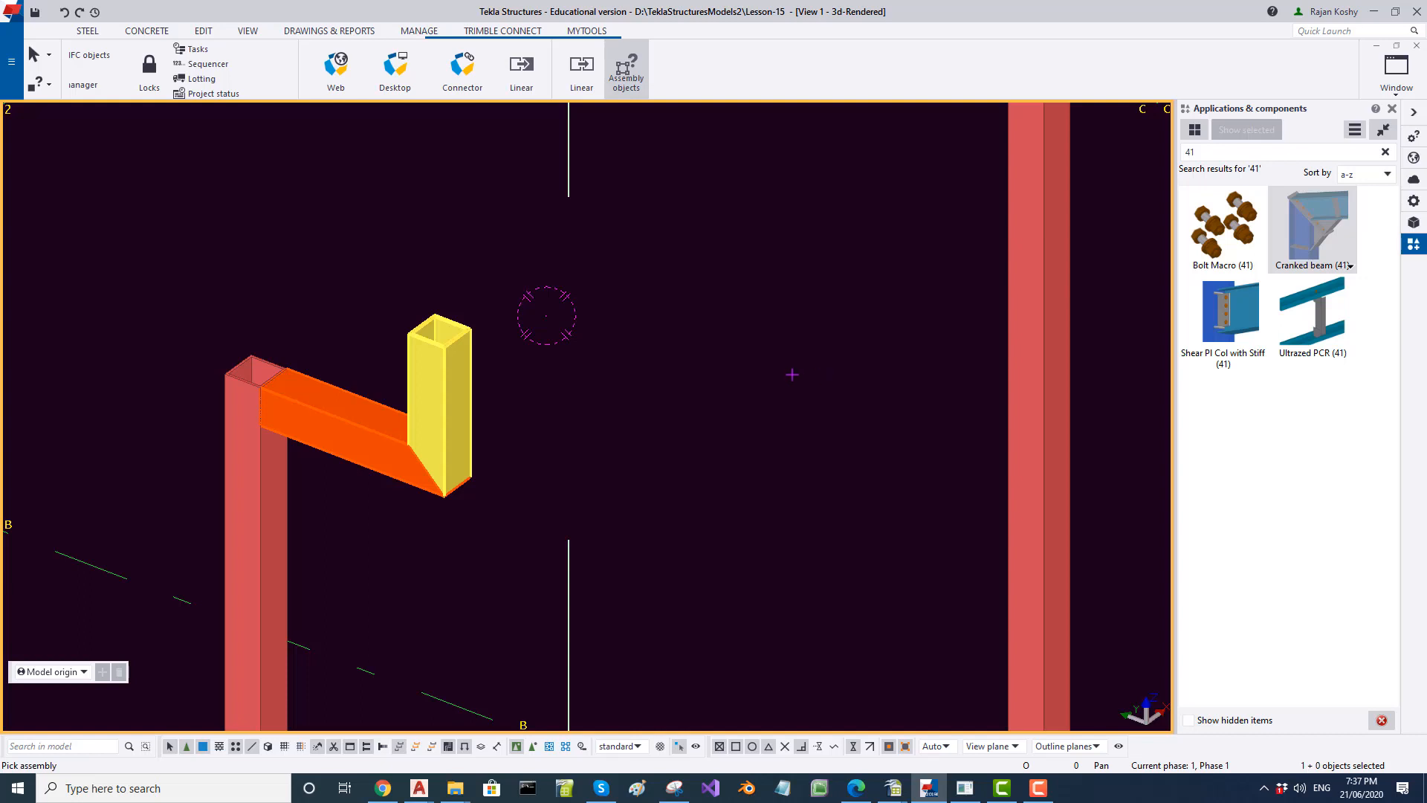
Inquire the assembly objects of the unconnected B-1 bracket members, their column and the A-1 column.
scroll(605, 489, down, 5)
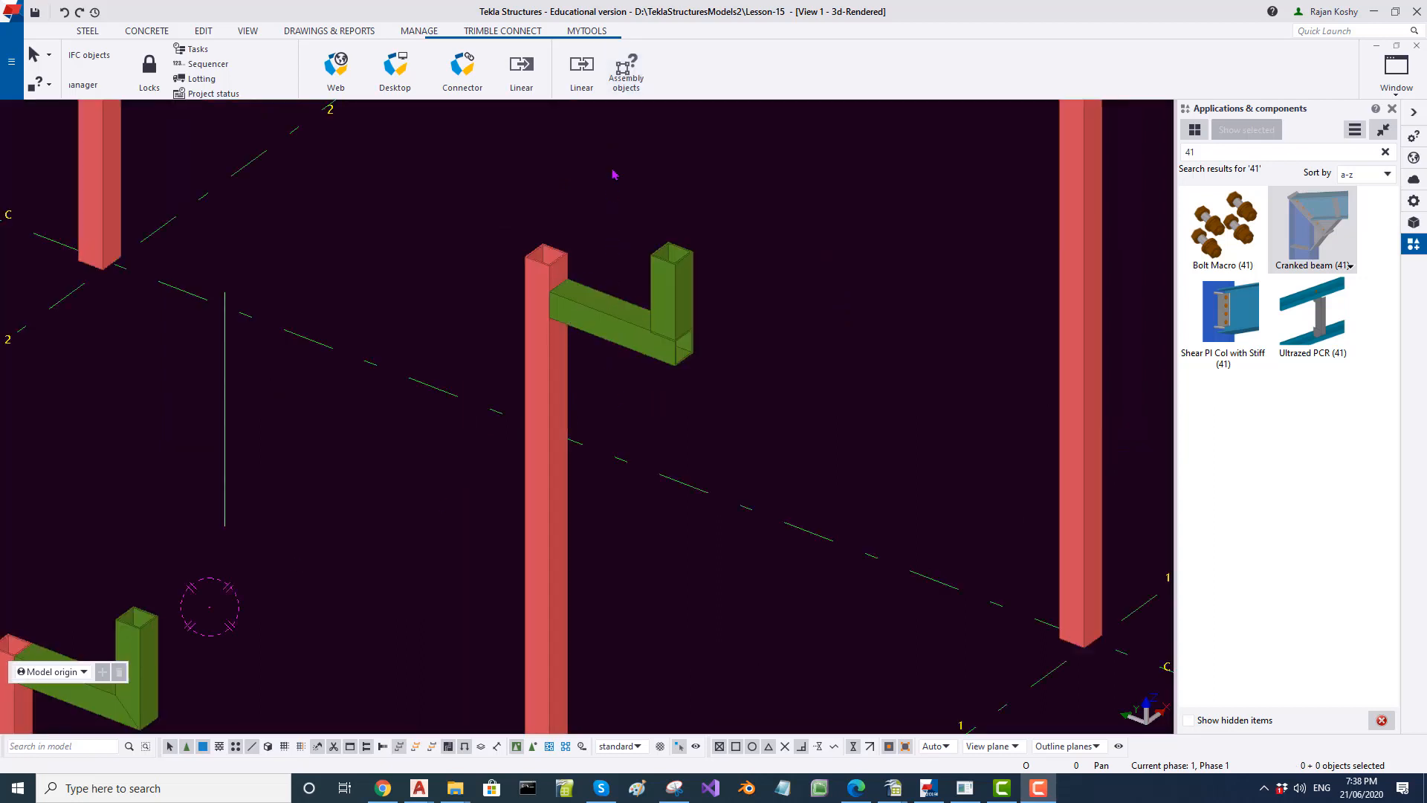
click(625, 66)
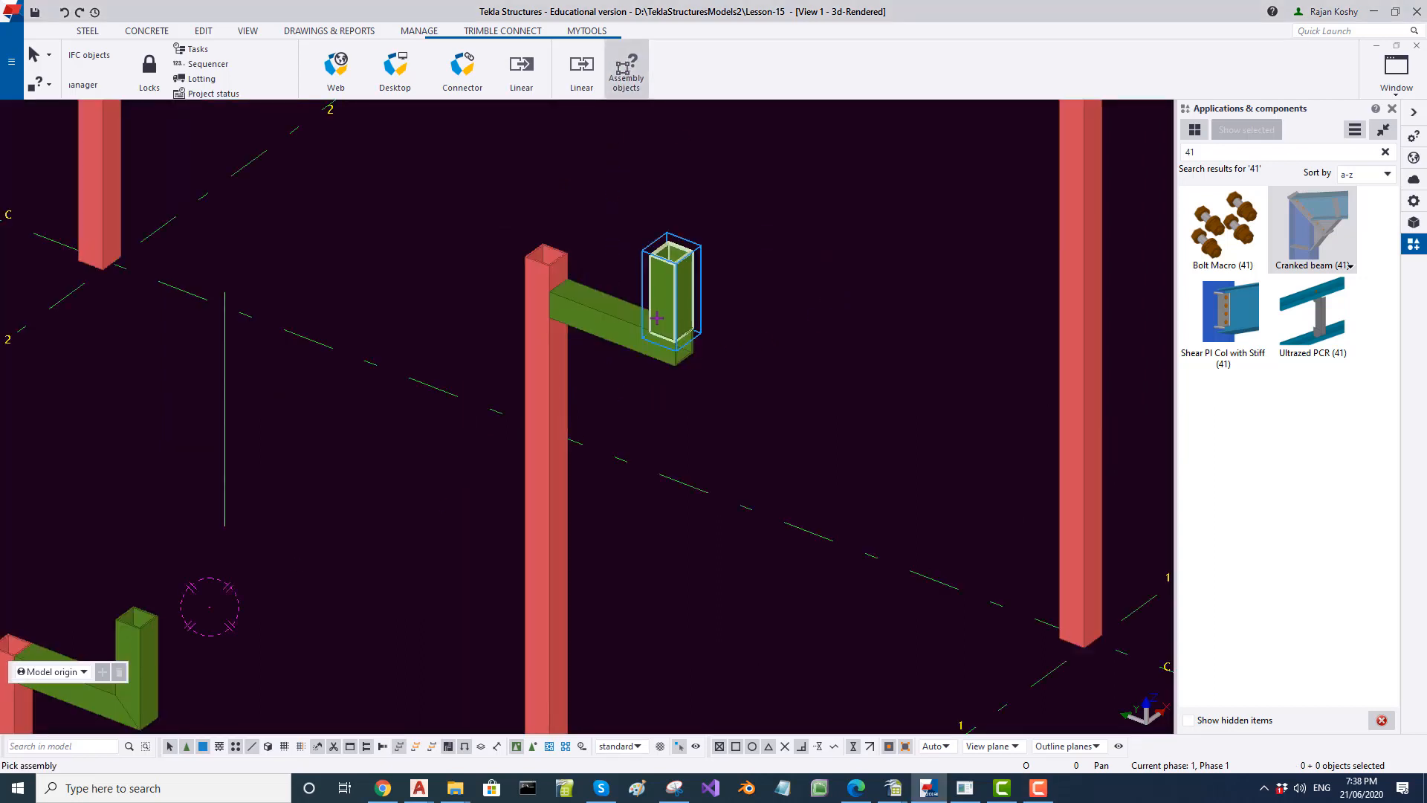
click(632, 329)
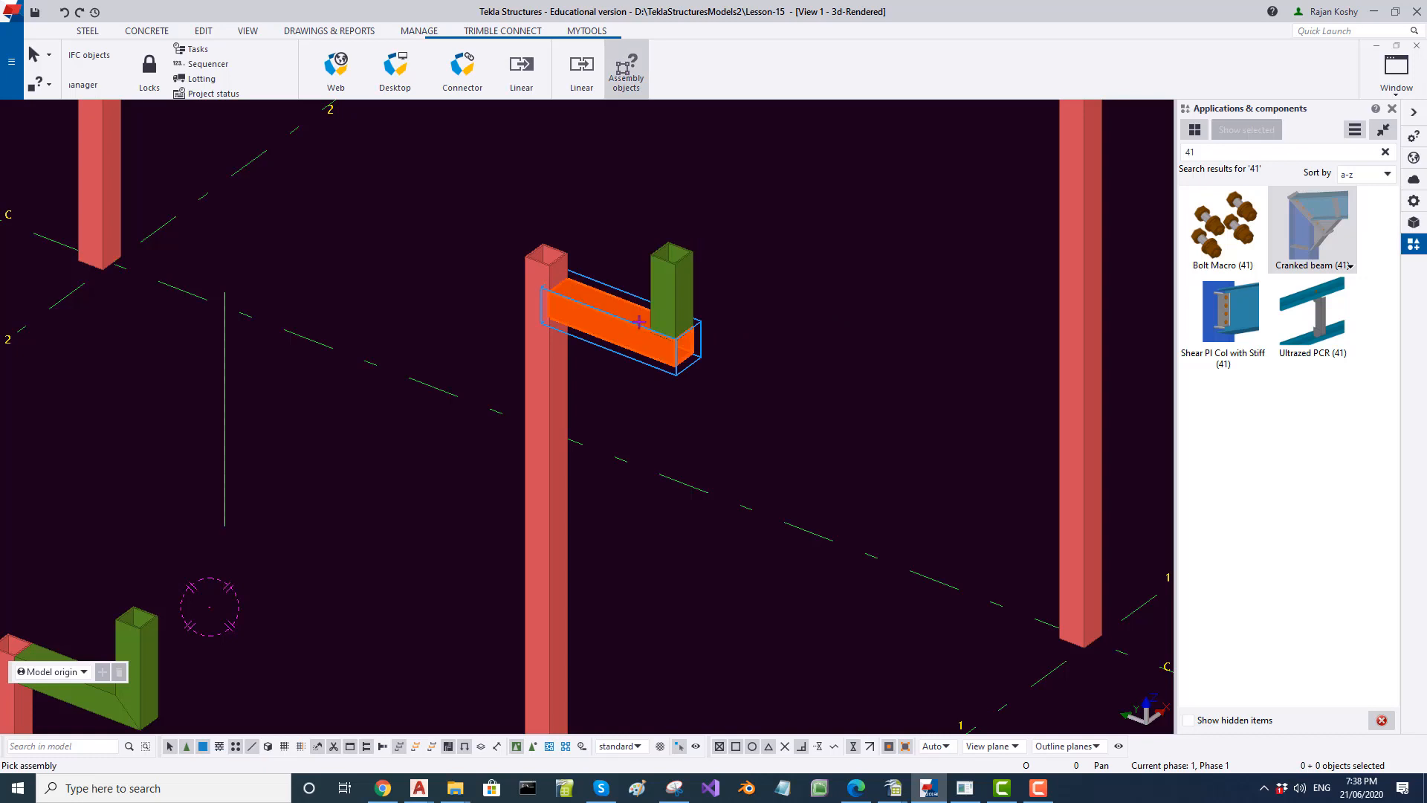
click(671, 290)
click(543, 411)
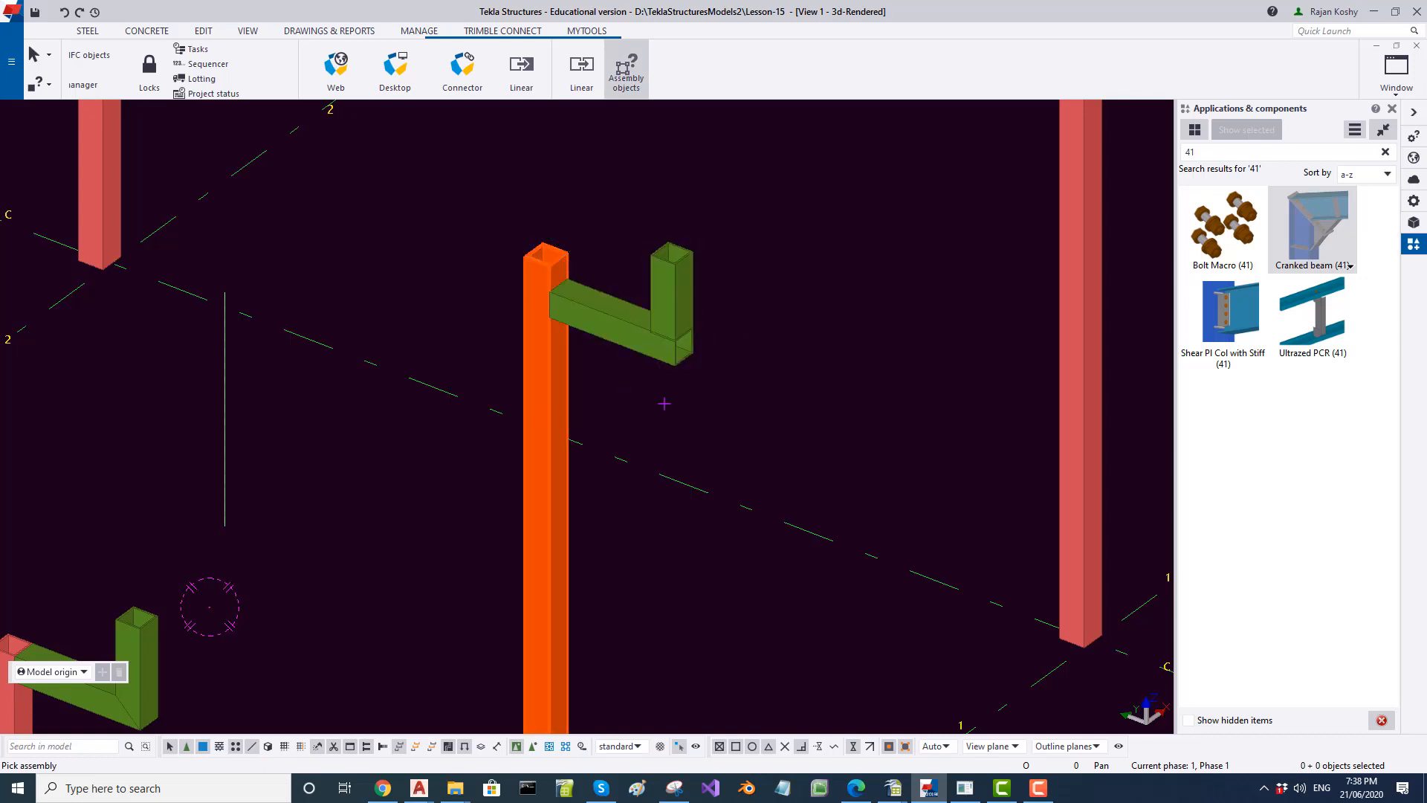
scroll(808, 315, down, 3)
click(399, 594)
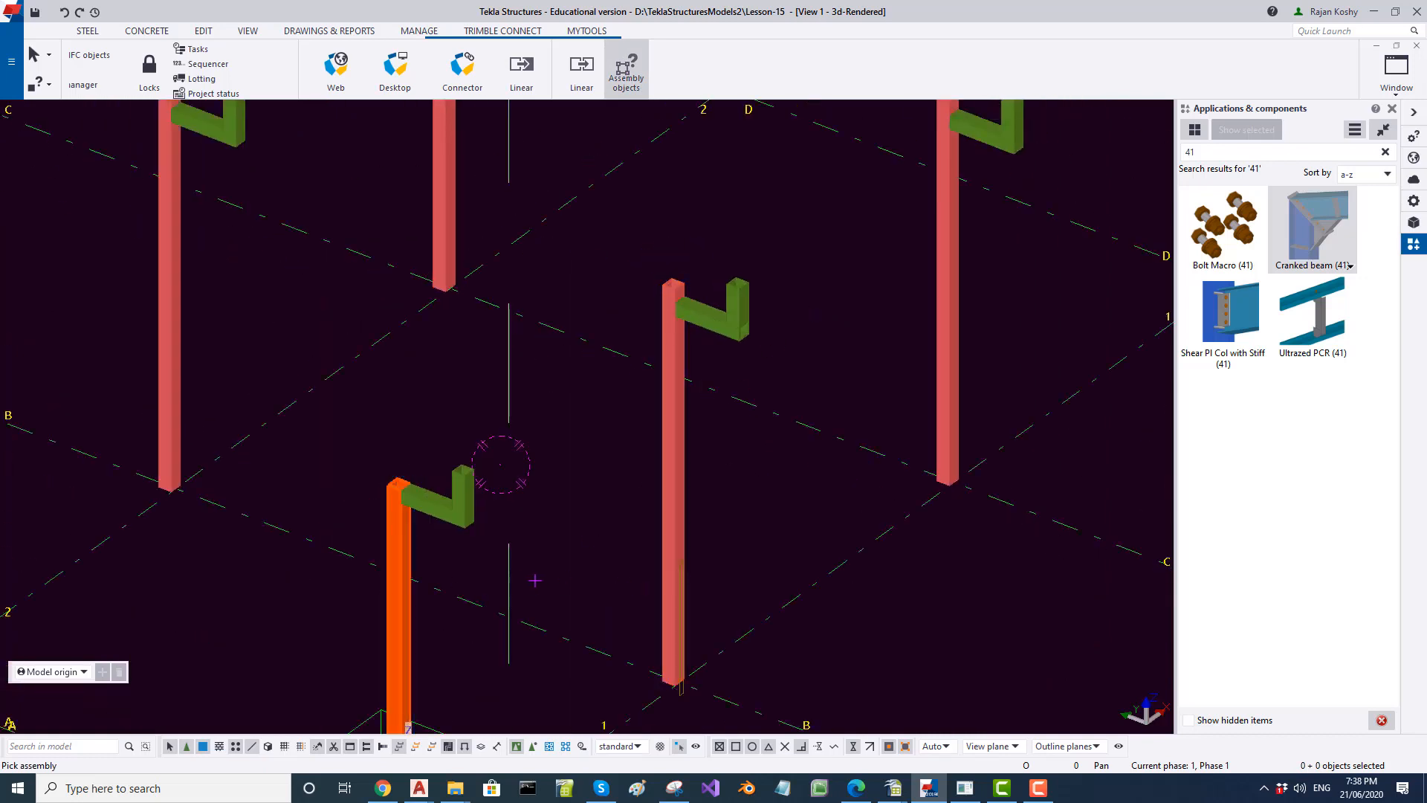
Apply the Cranked beam (41) connection between the horizontal and upright members of the bracket at column B-1.
middle_drag(428, 649, 168, 799)
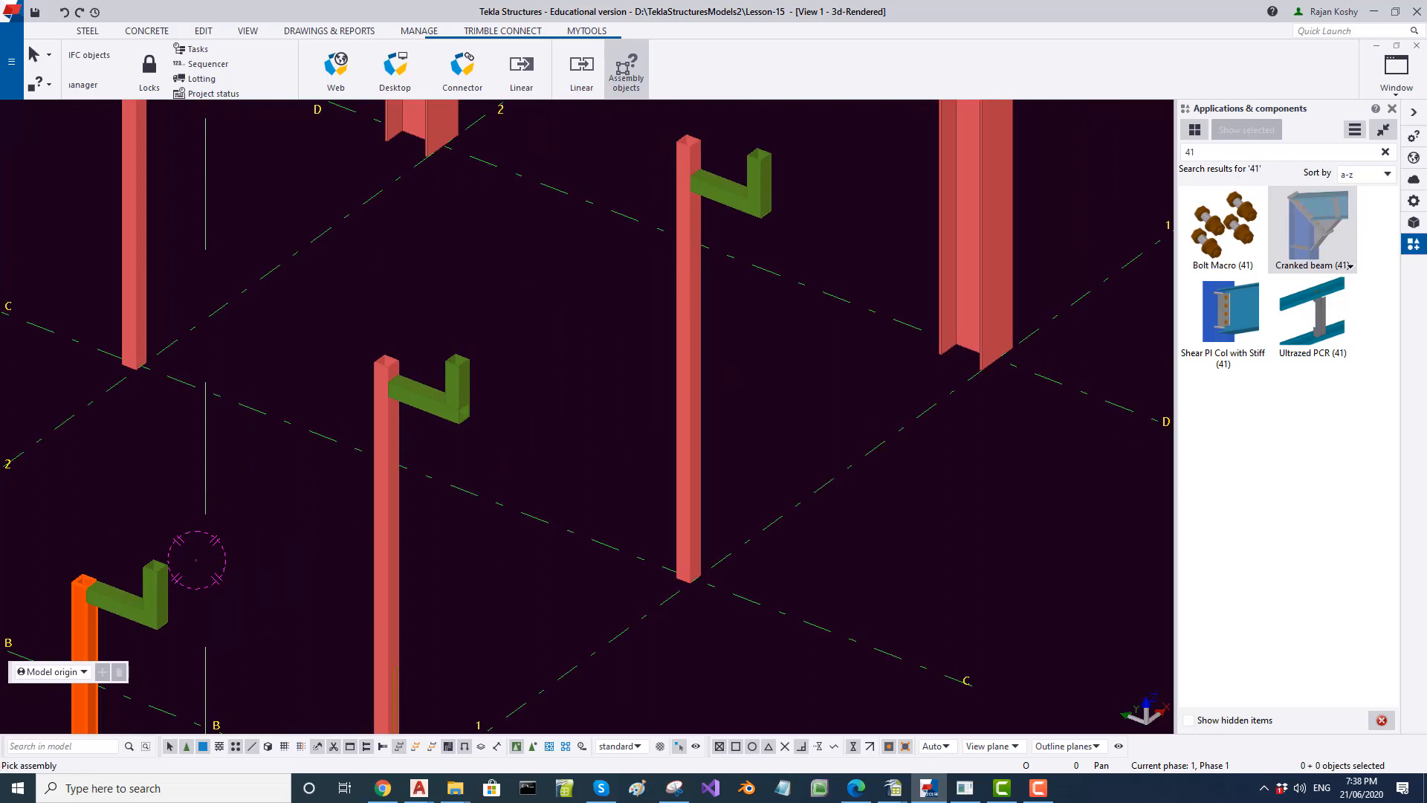
scroll(465, 403, up, 2)
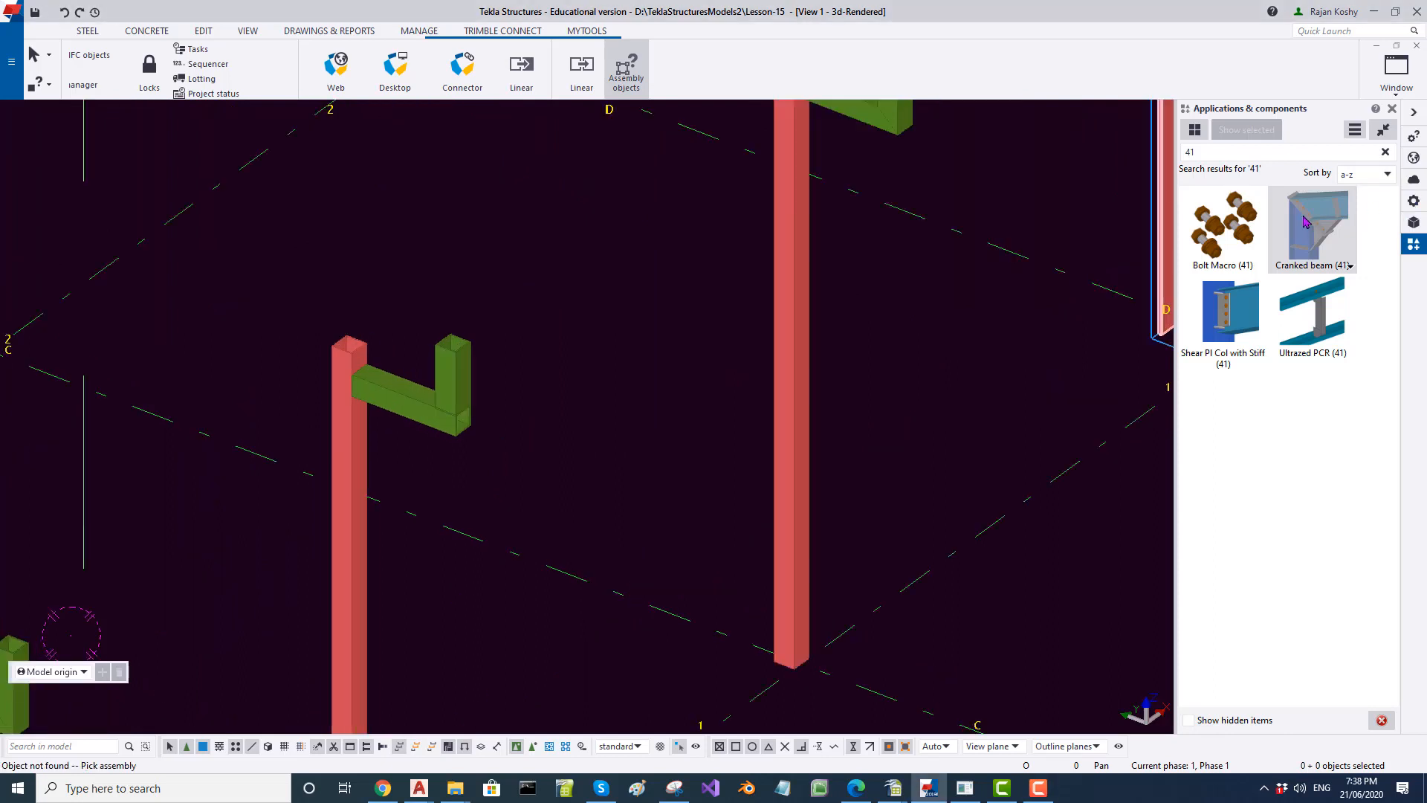
click(465, 373)
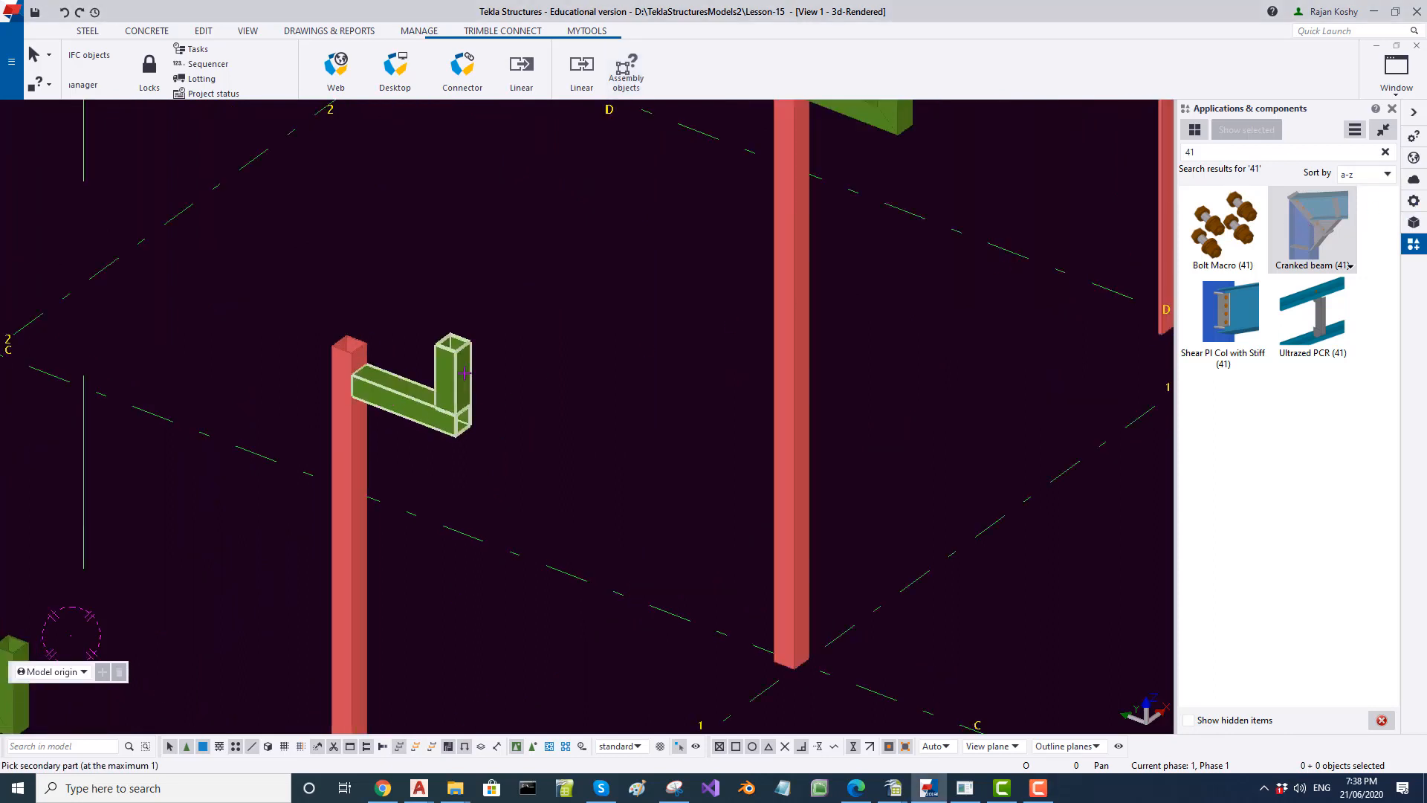
middle_click(464, 376)
scroll(462, 382, up, 3)
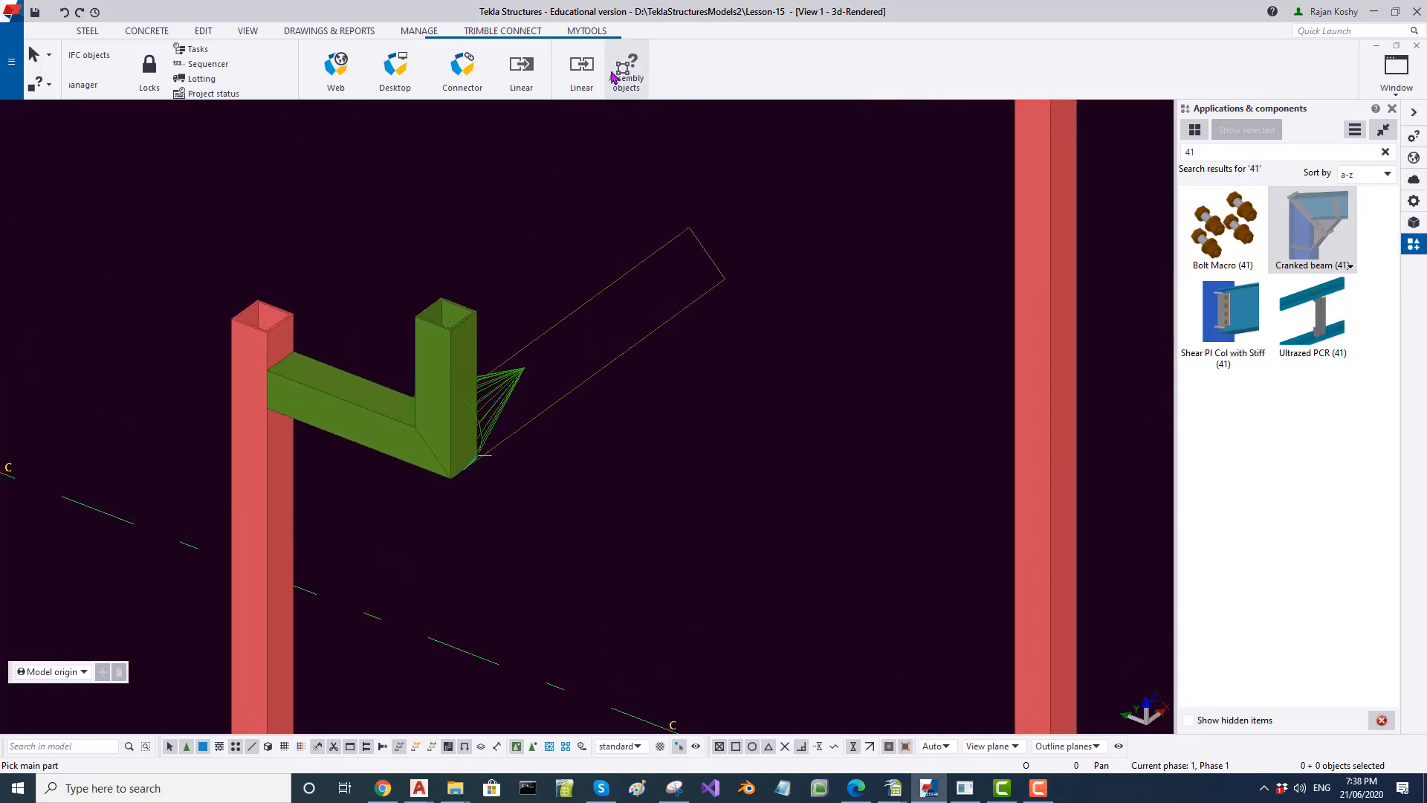
Inquire the assembly objects of the connected bracket at column B-1 and select its upright member.
click(462, 380)
click(371, 407)
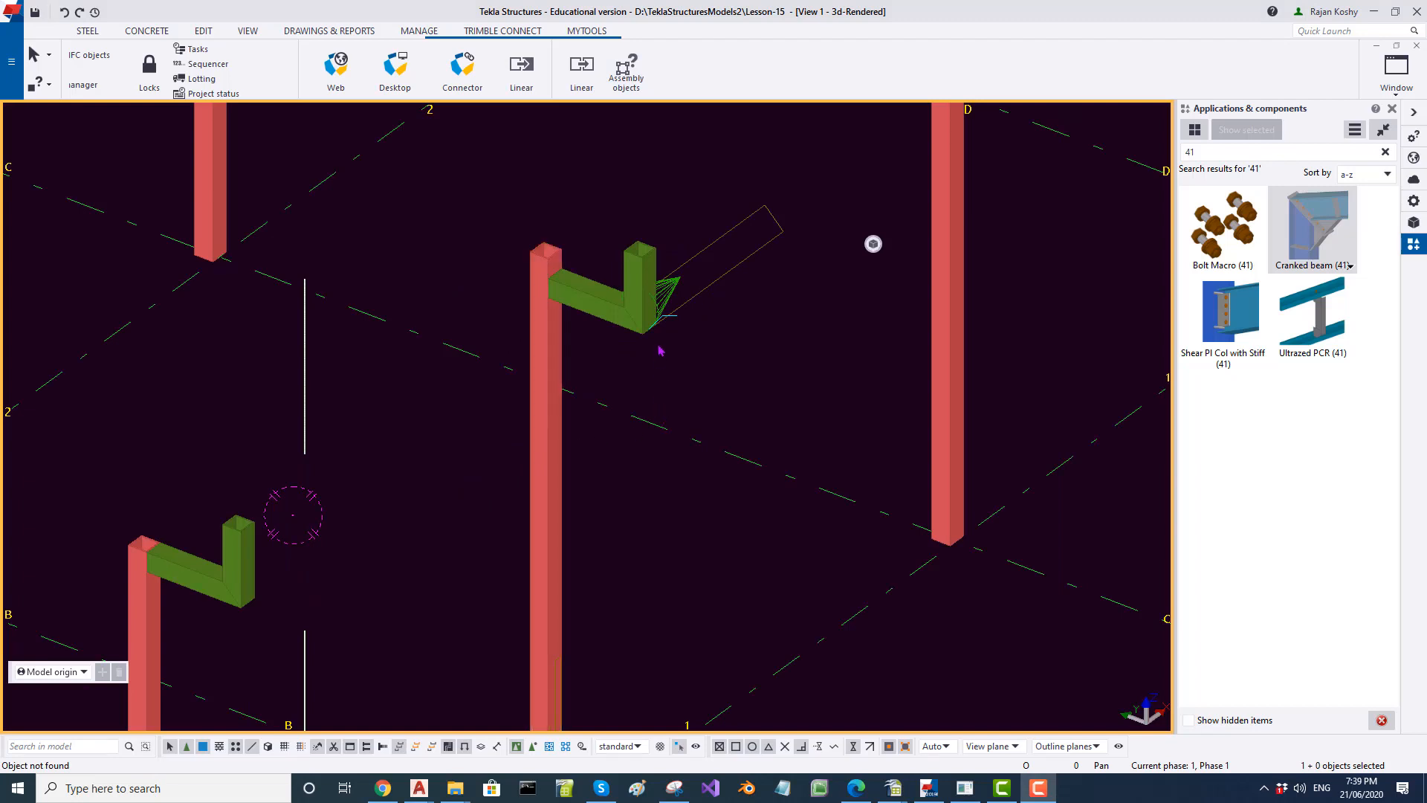
click(637, 276)
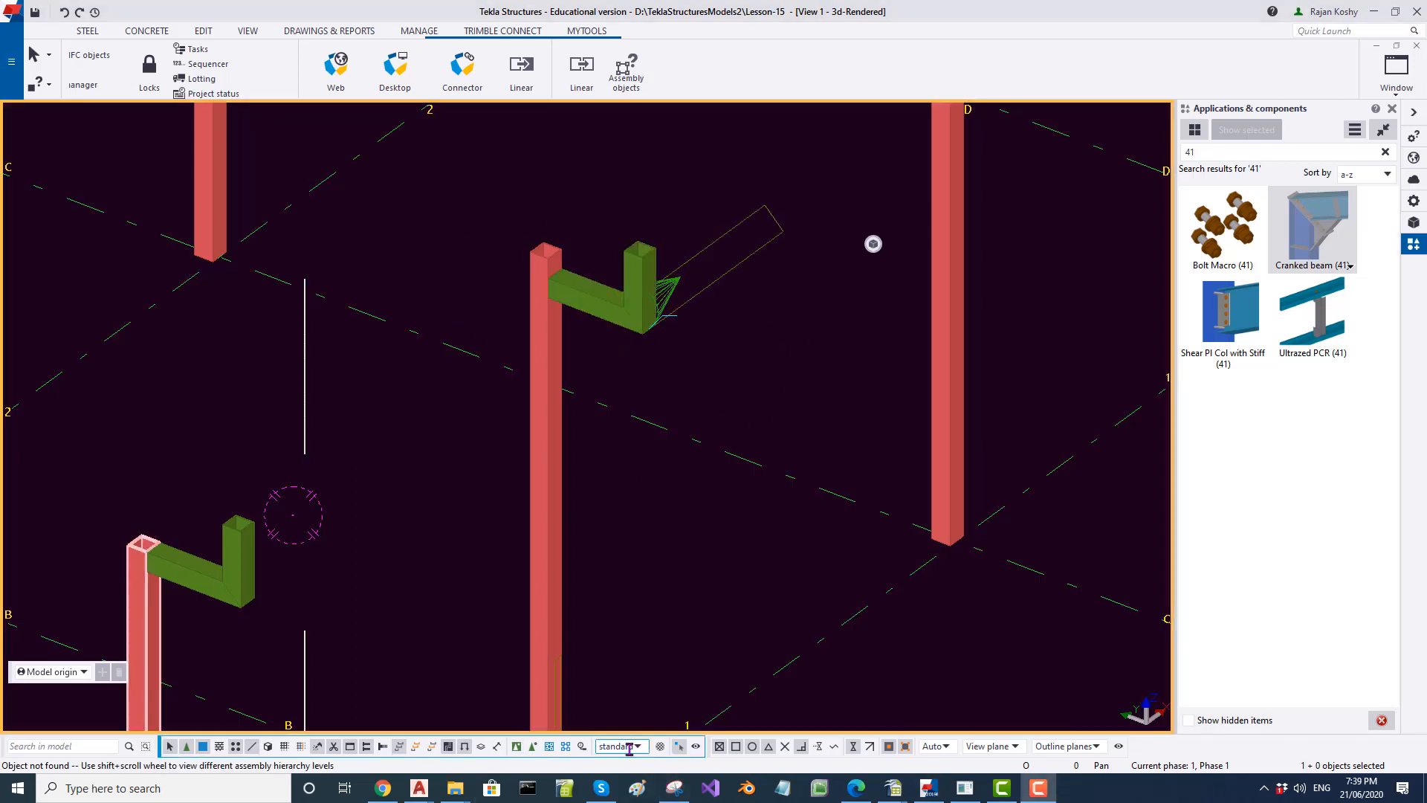
Switch object selection to assemblies and inquire the B-1 bracket's assembly objects again.
click(550, 747)
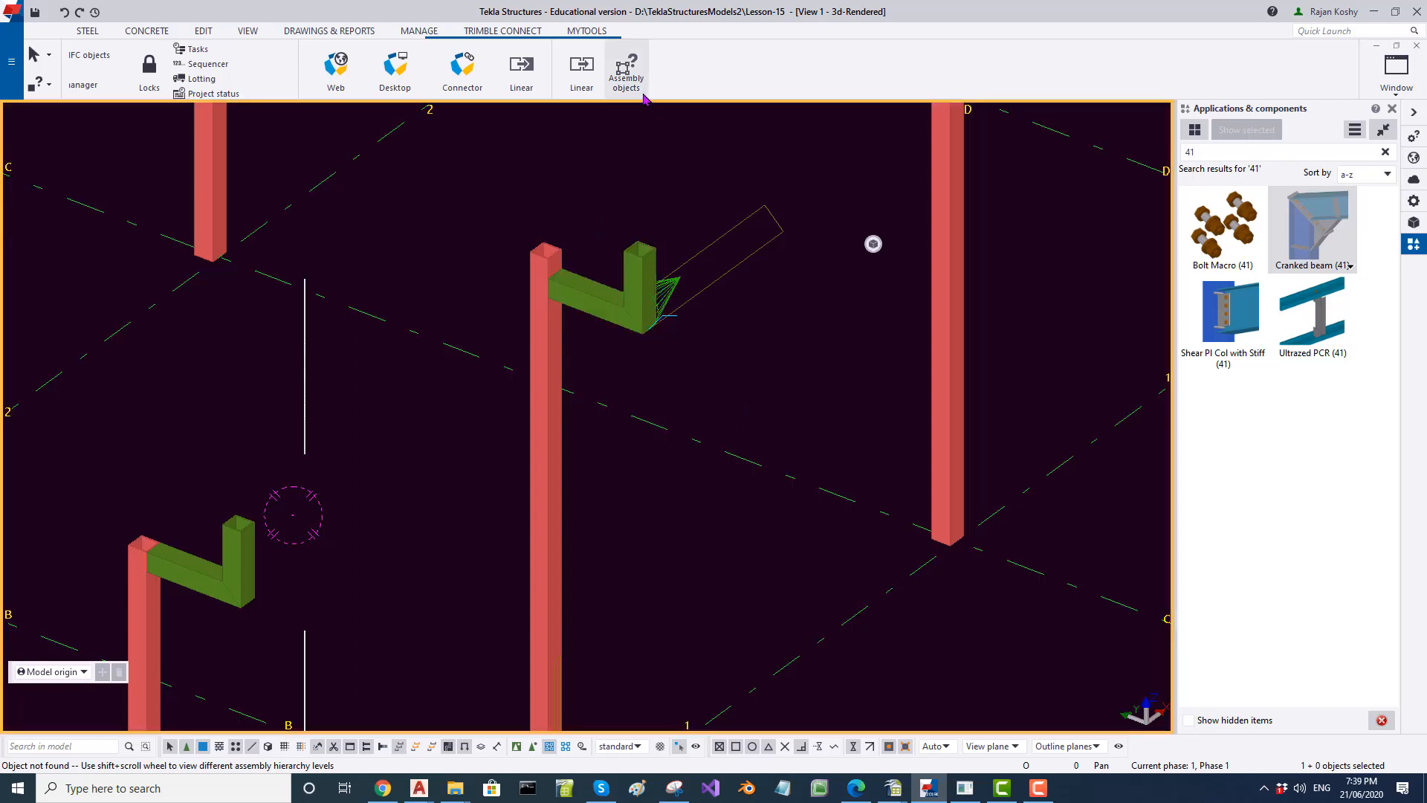
click(626, 73)
click(613, 309)
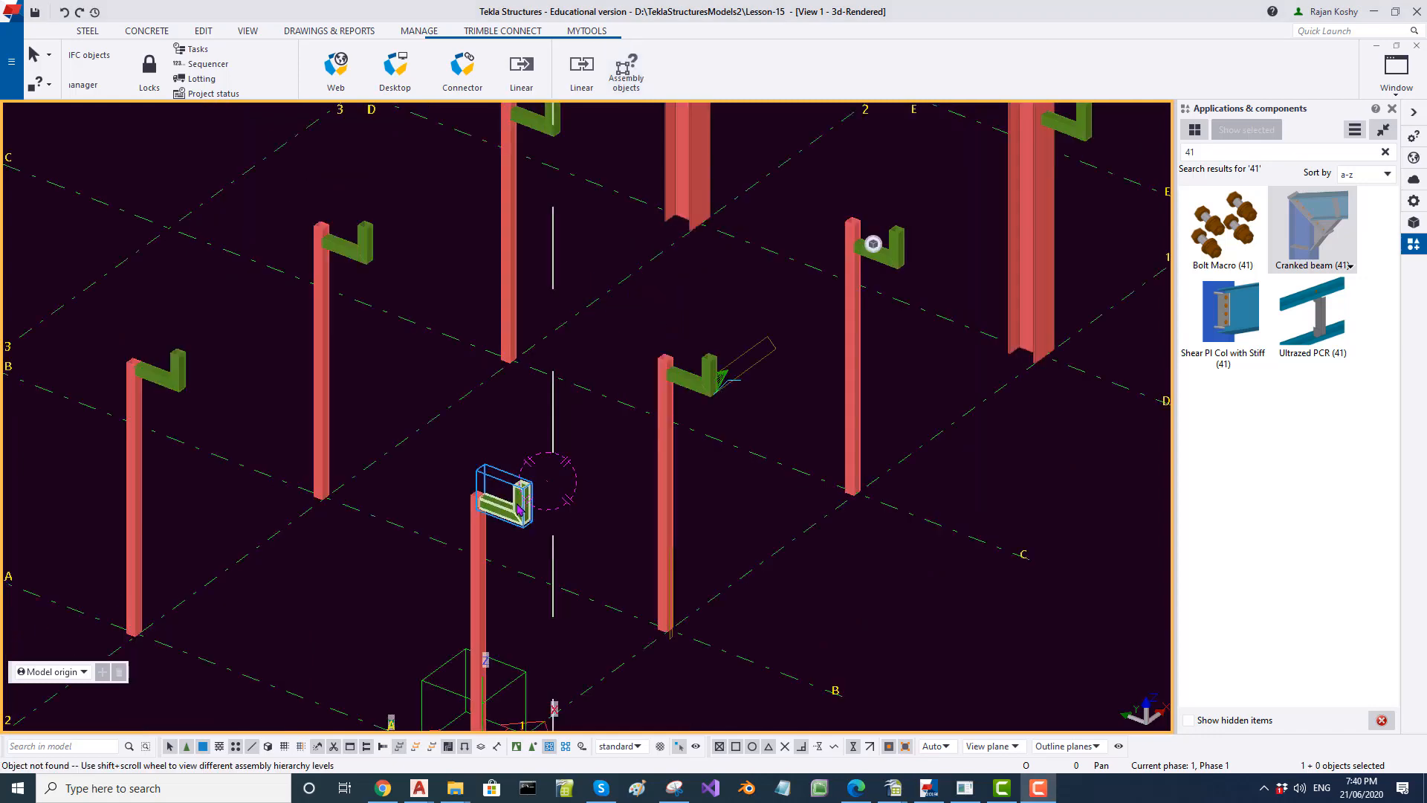
Weld the bracket's horizontal member to the column at A-1, with the column as the main part.
scroll(496, 541, up, 2)
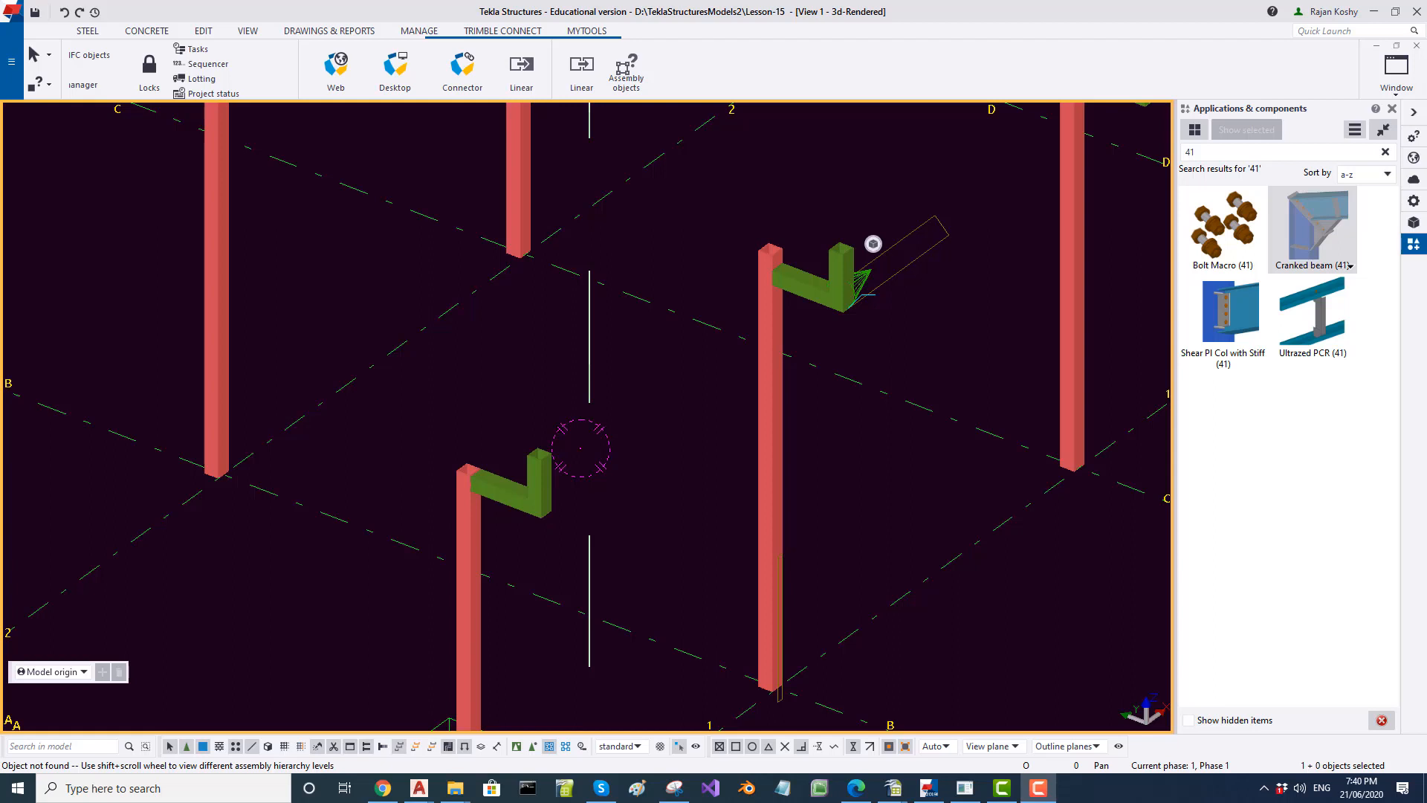
scroll(469, 609, down, 1)
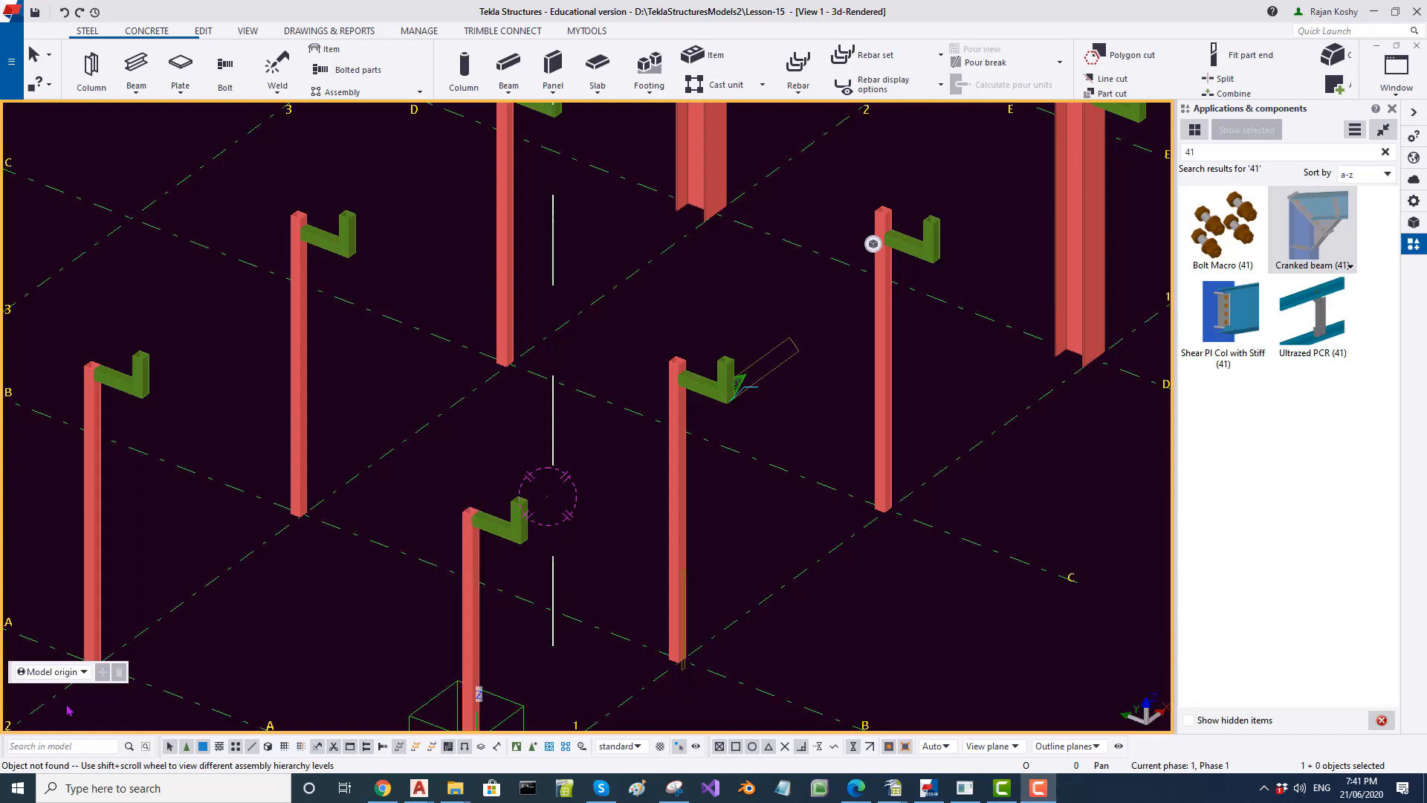
click(277, 65)
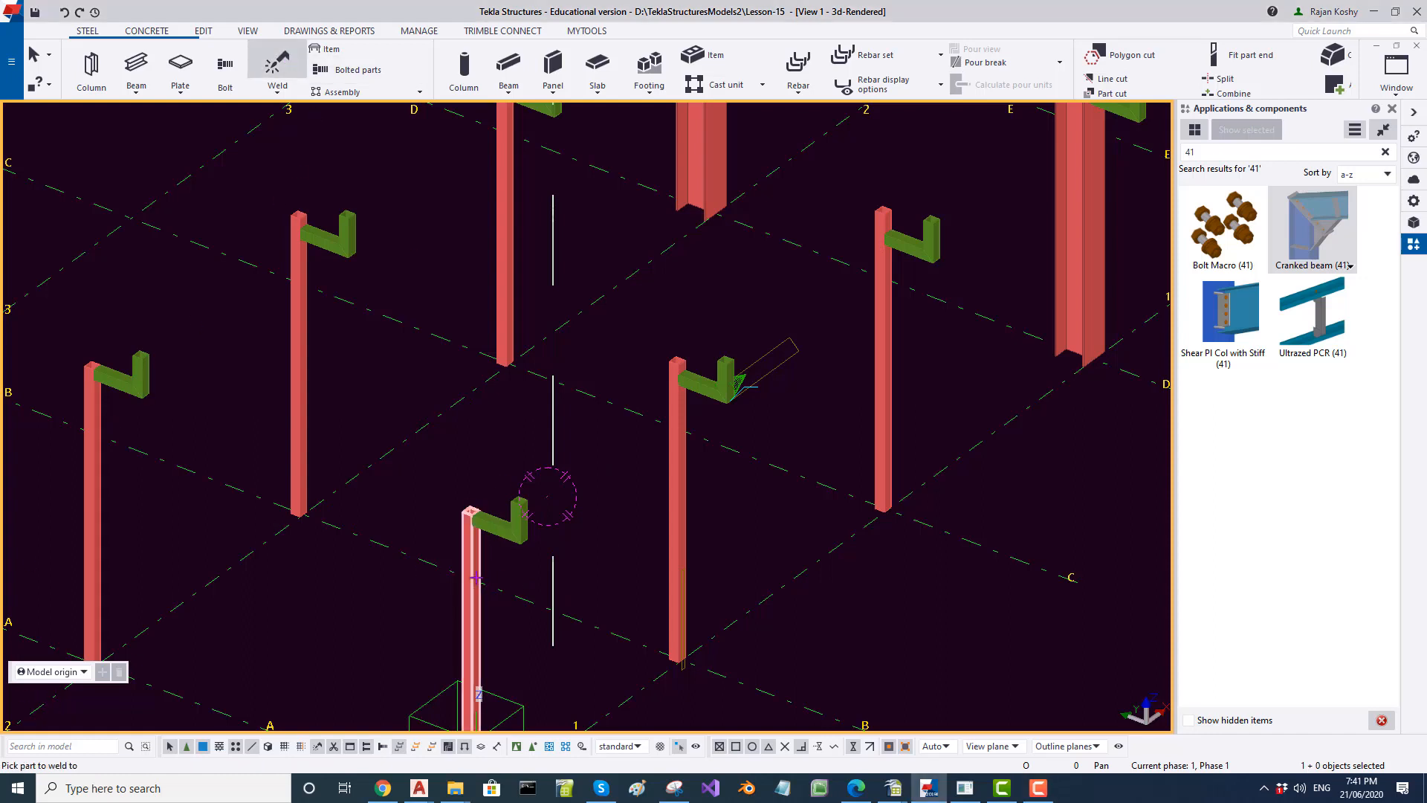
click(471, 554)
click(491, 530)
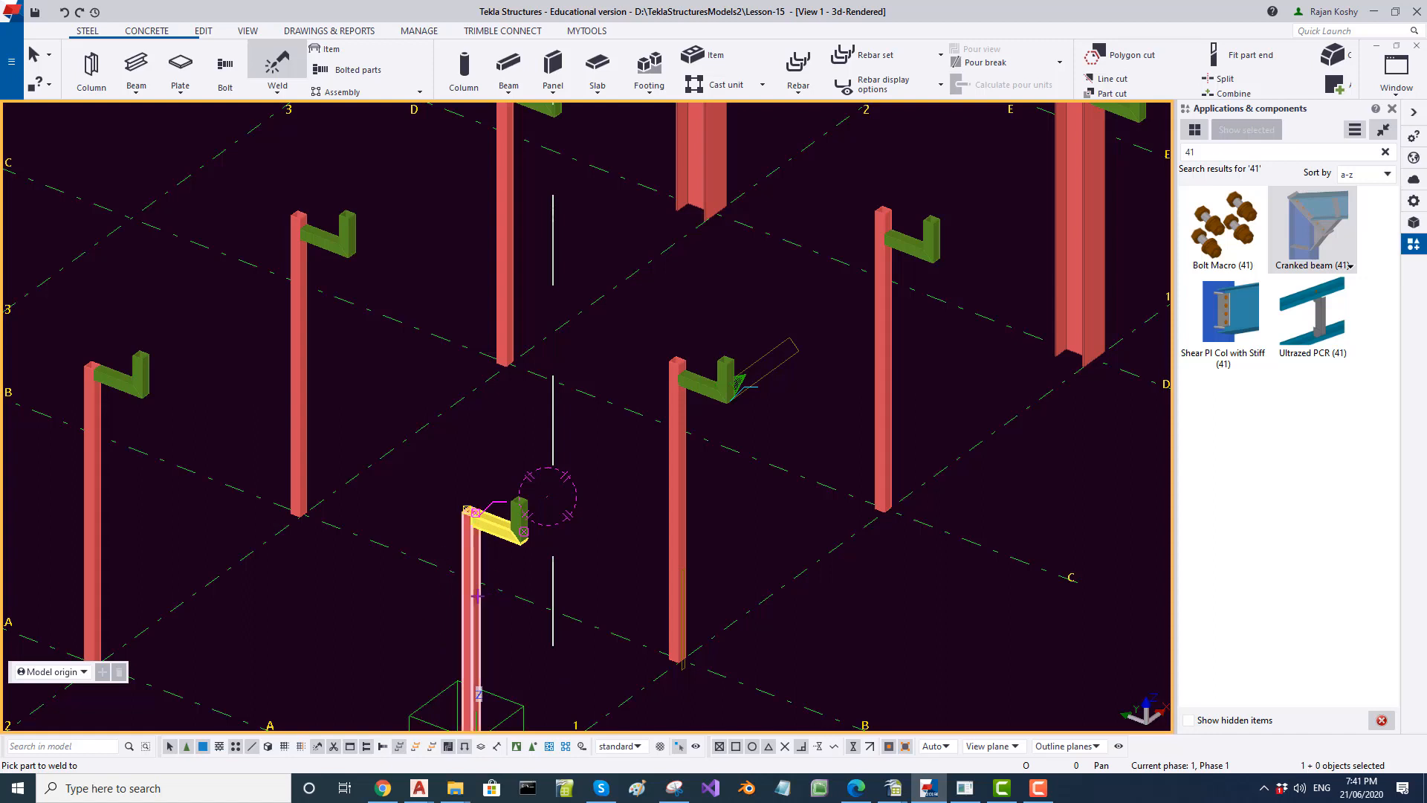
Weld the horizontal bracket members to their columns at B-1, C-1, D-1 and E-1, with each column as the main part.
click(681, 452)
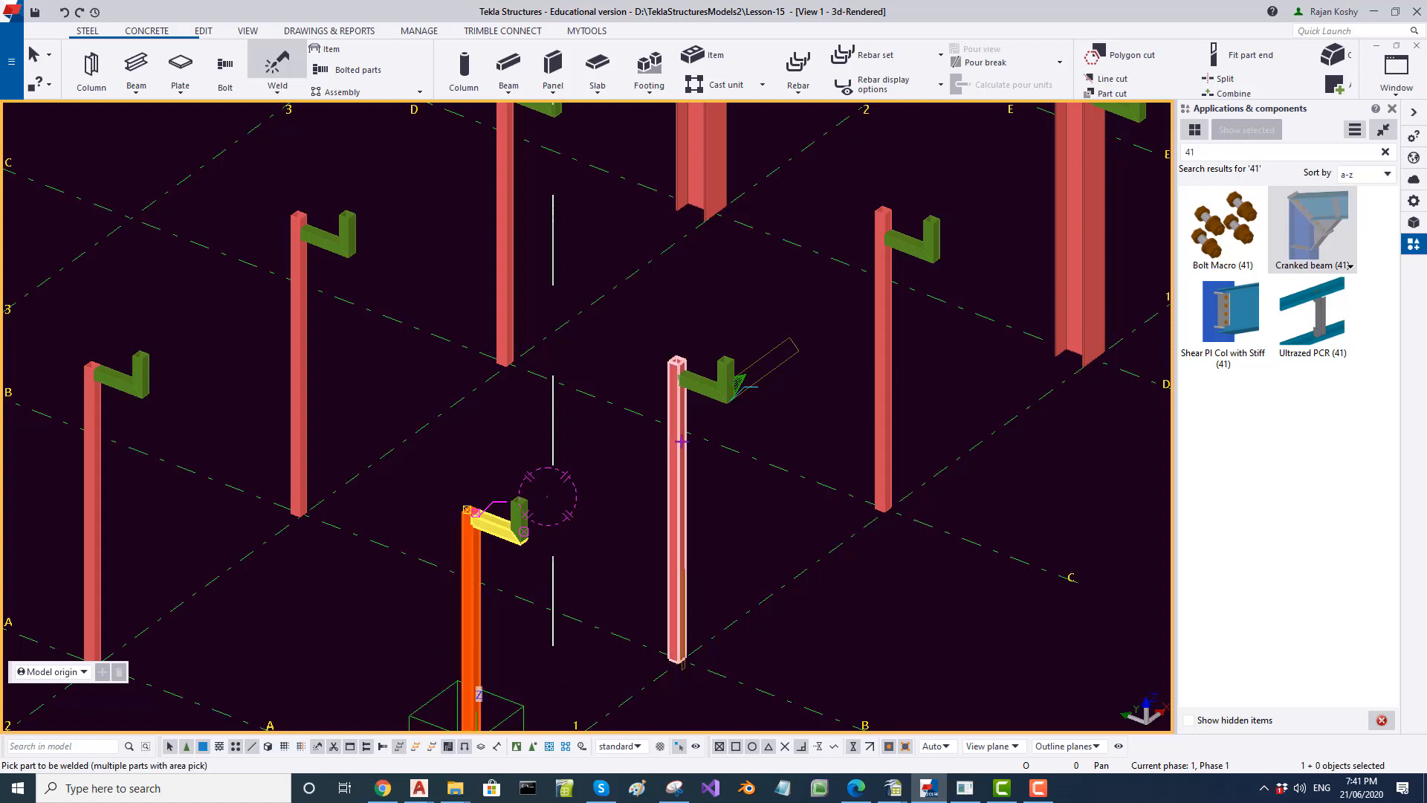
click(714, 383)
click(883, 331)
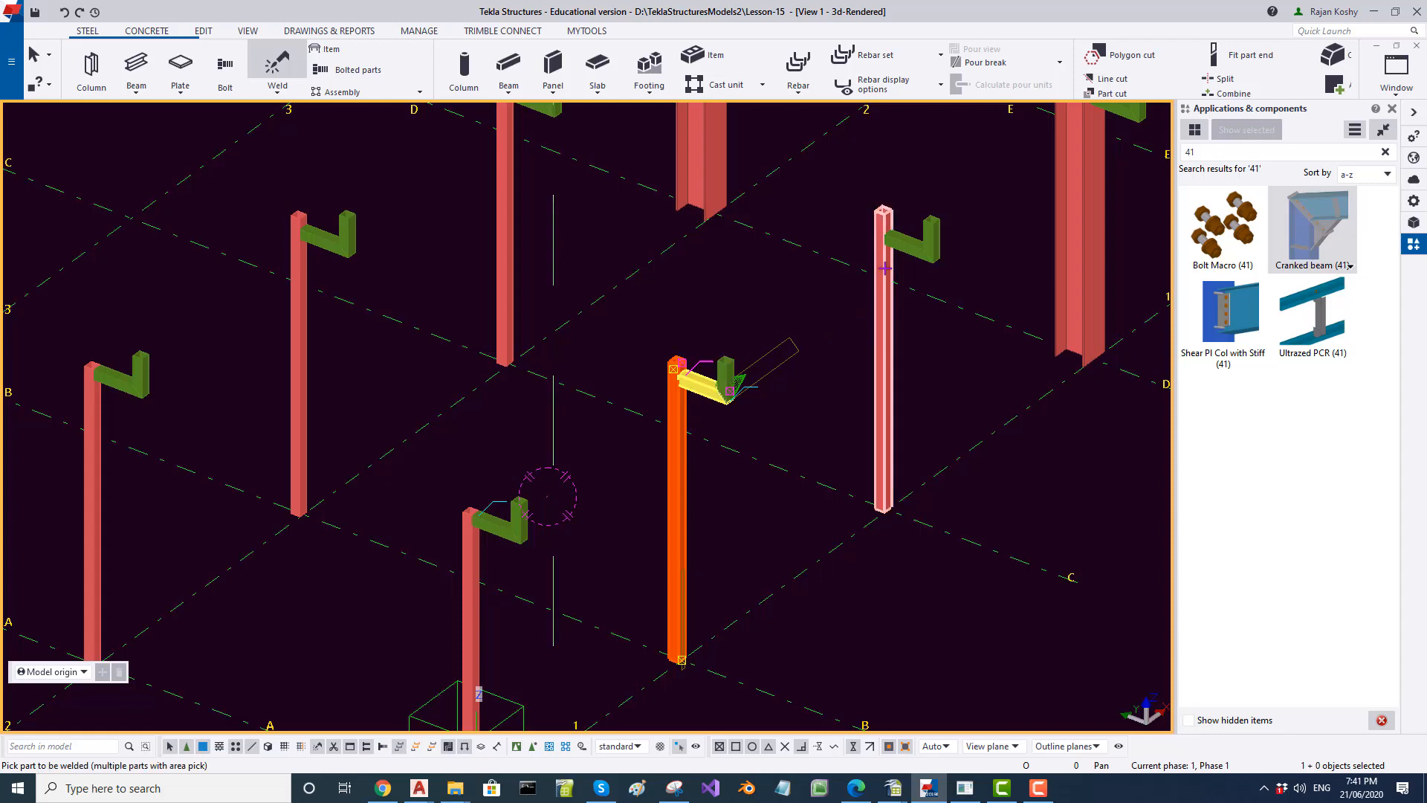
click(898, 255)
middle_drag(1077, 156, 626, 497)
click(626, 497)
click(664, 445)
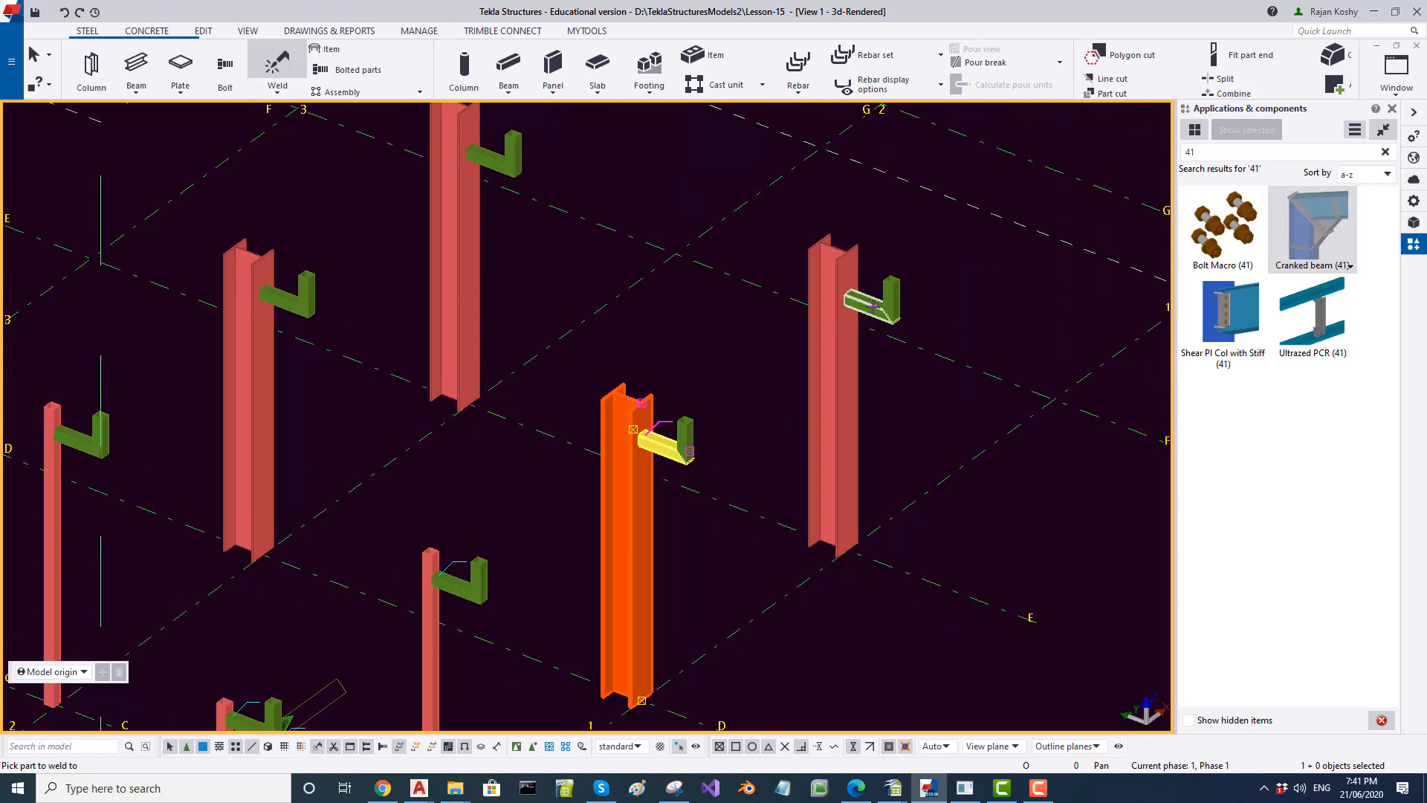
click(849, 334)
click(869, 301)
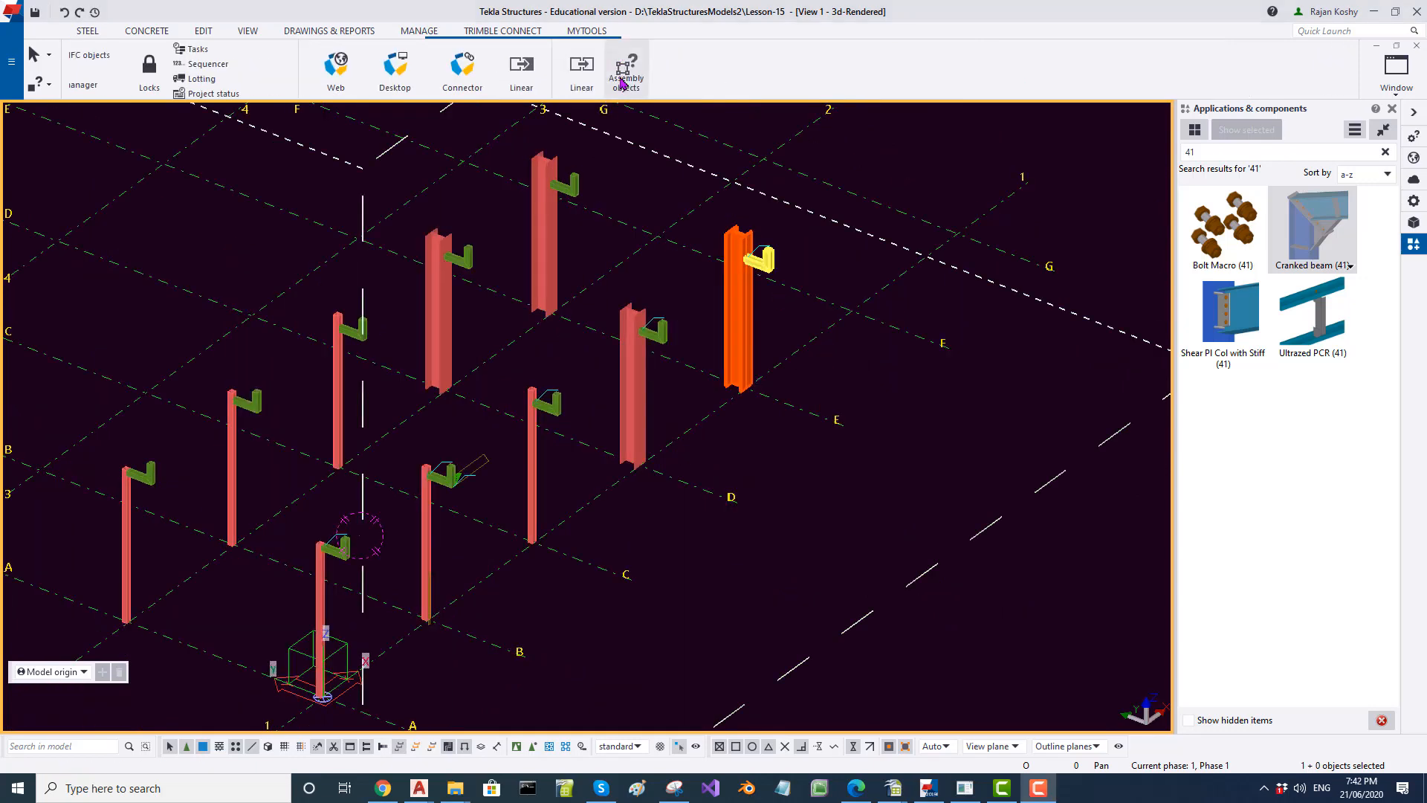
Inquire the assembly objects of the columns along grid line 1, from A-1 to E-1.
click(623, 79)
click(320, 591)
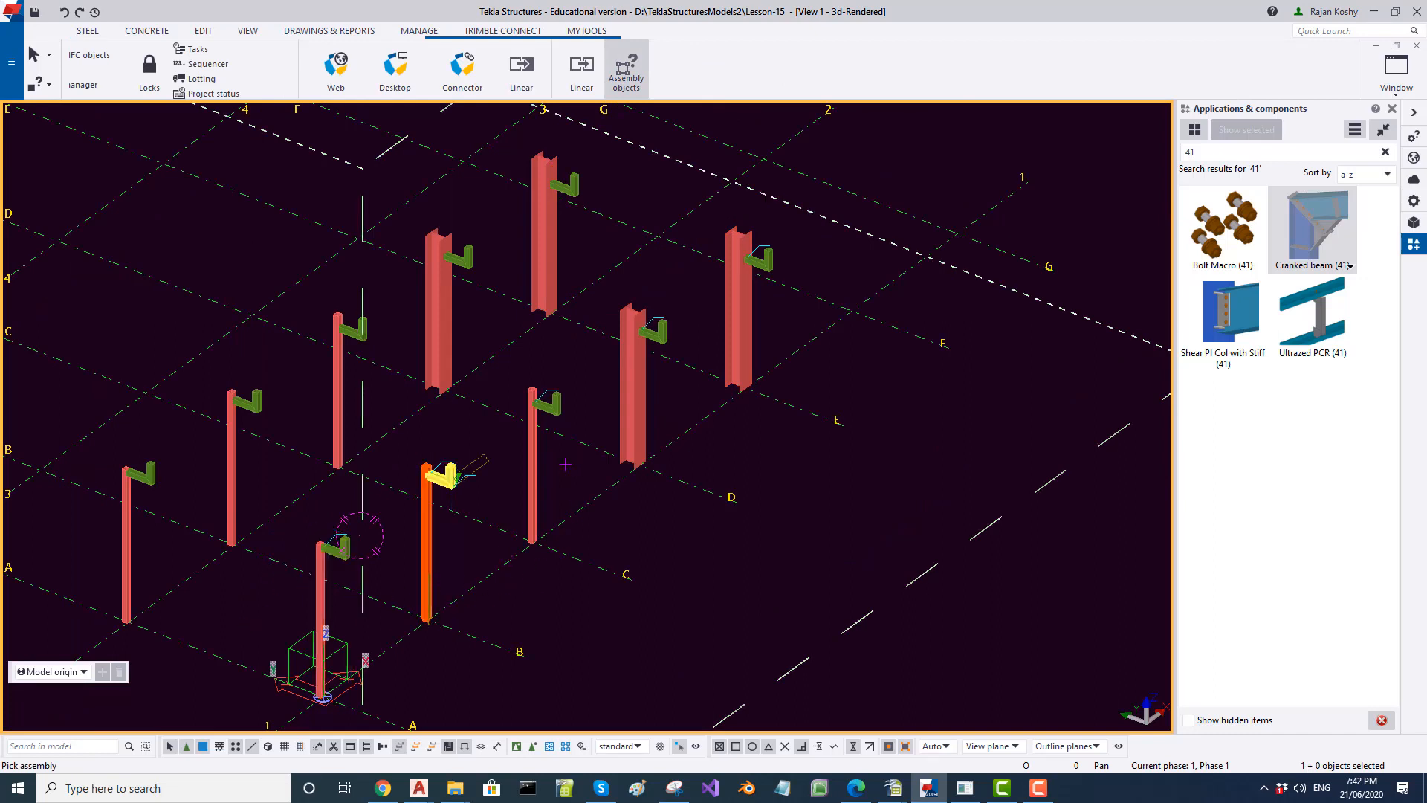
click(541, 467)
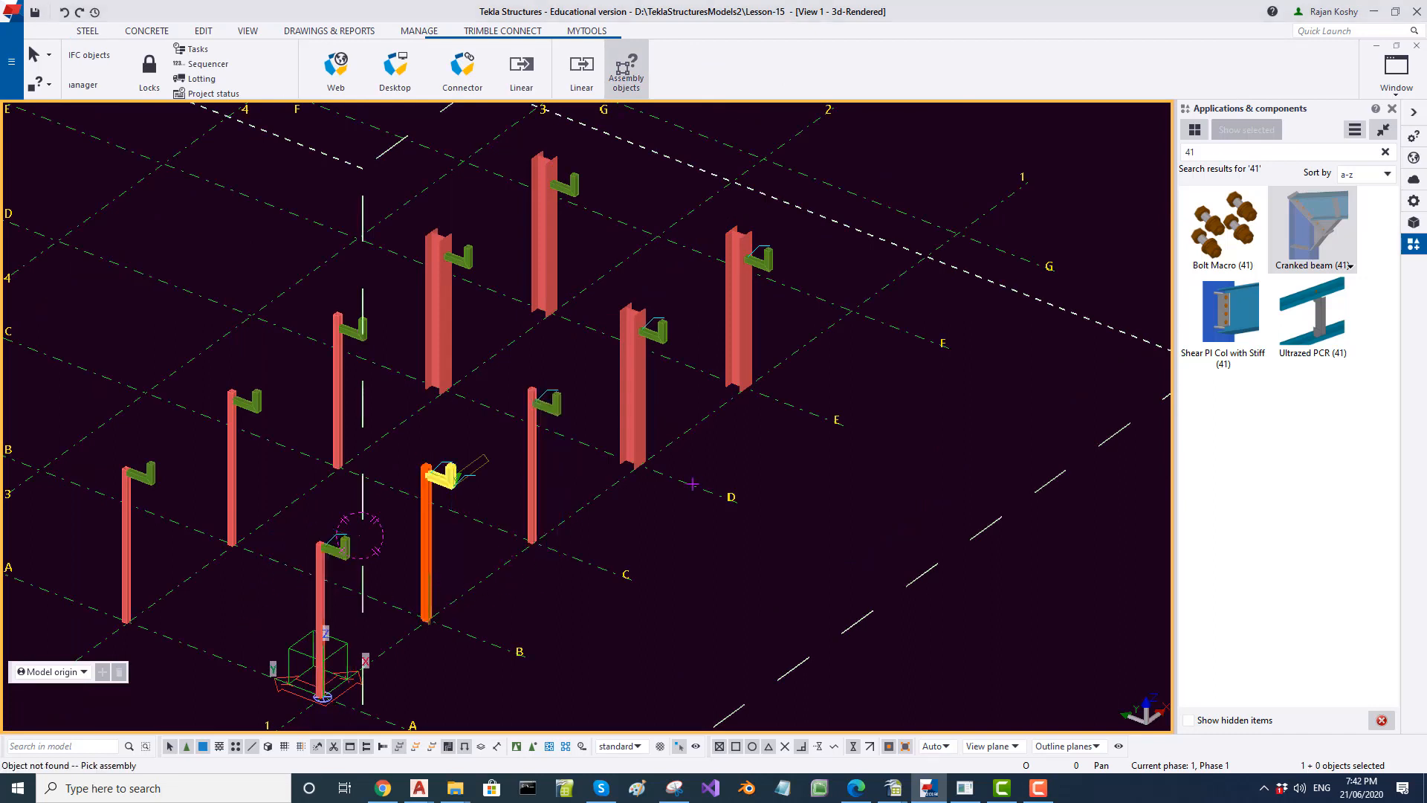
click(532, 468)
click(626, 401)
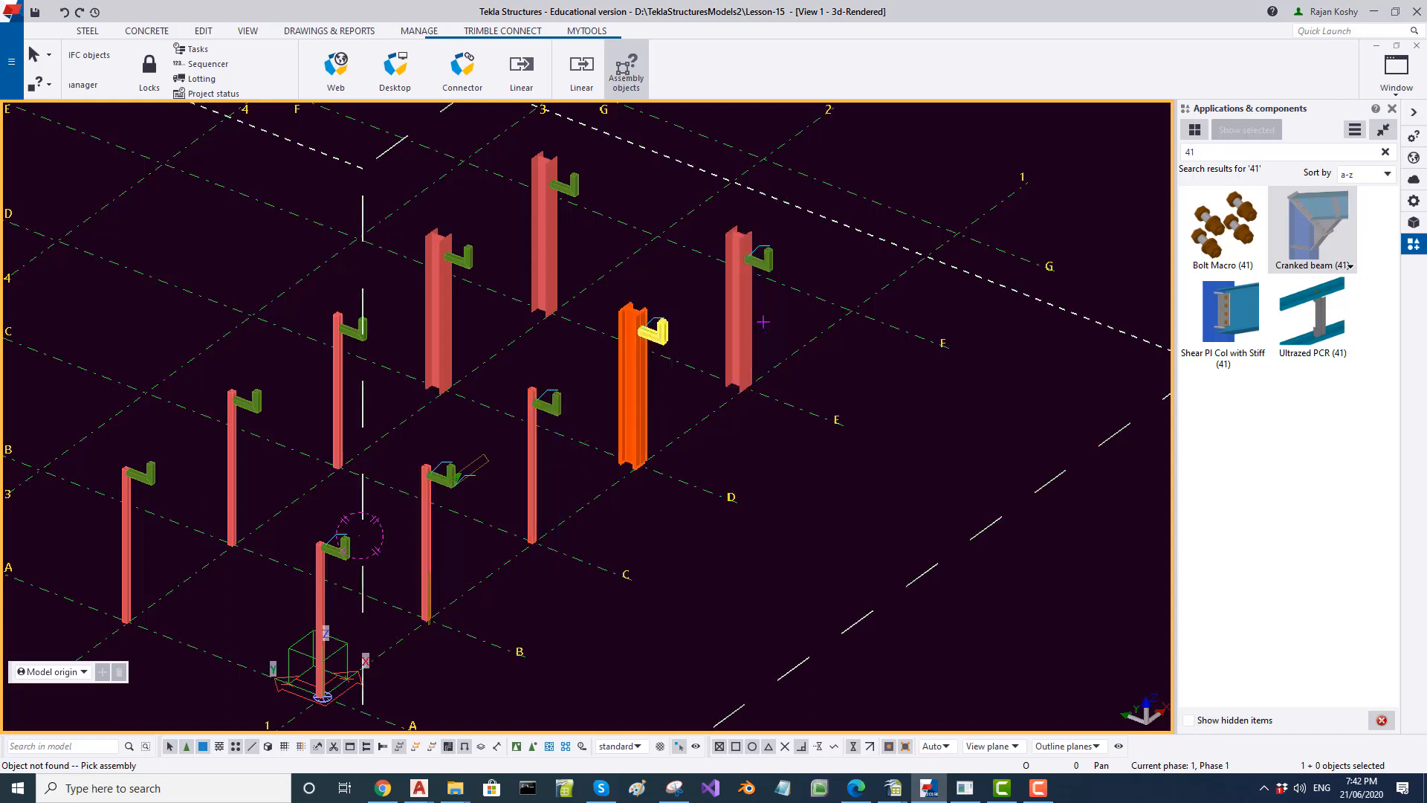
click(738, 312)
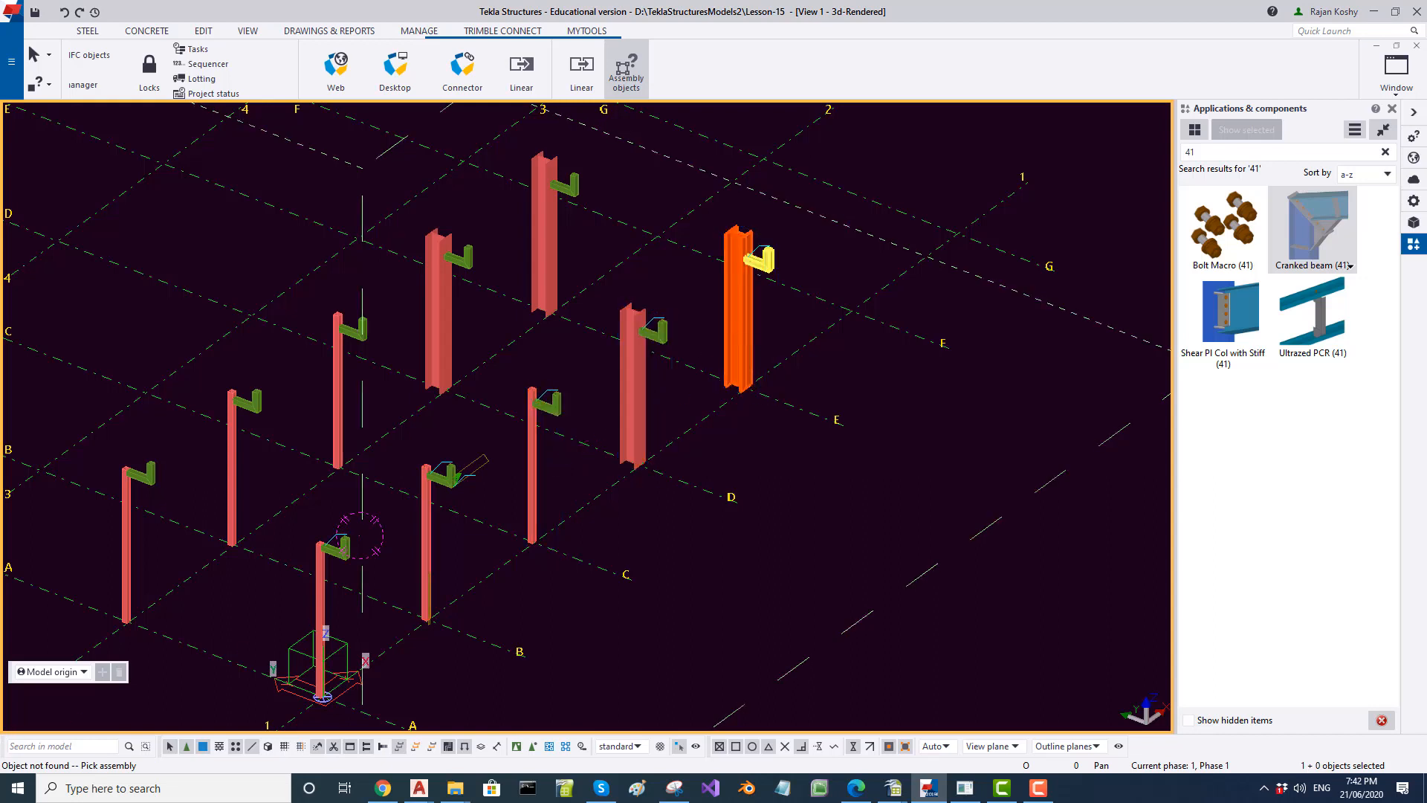
key(Escape)
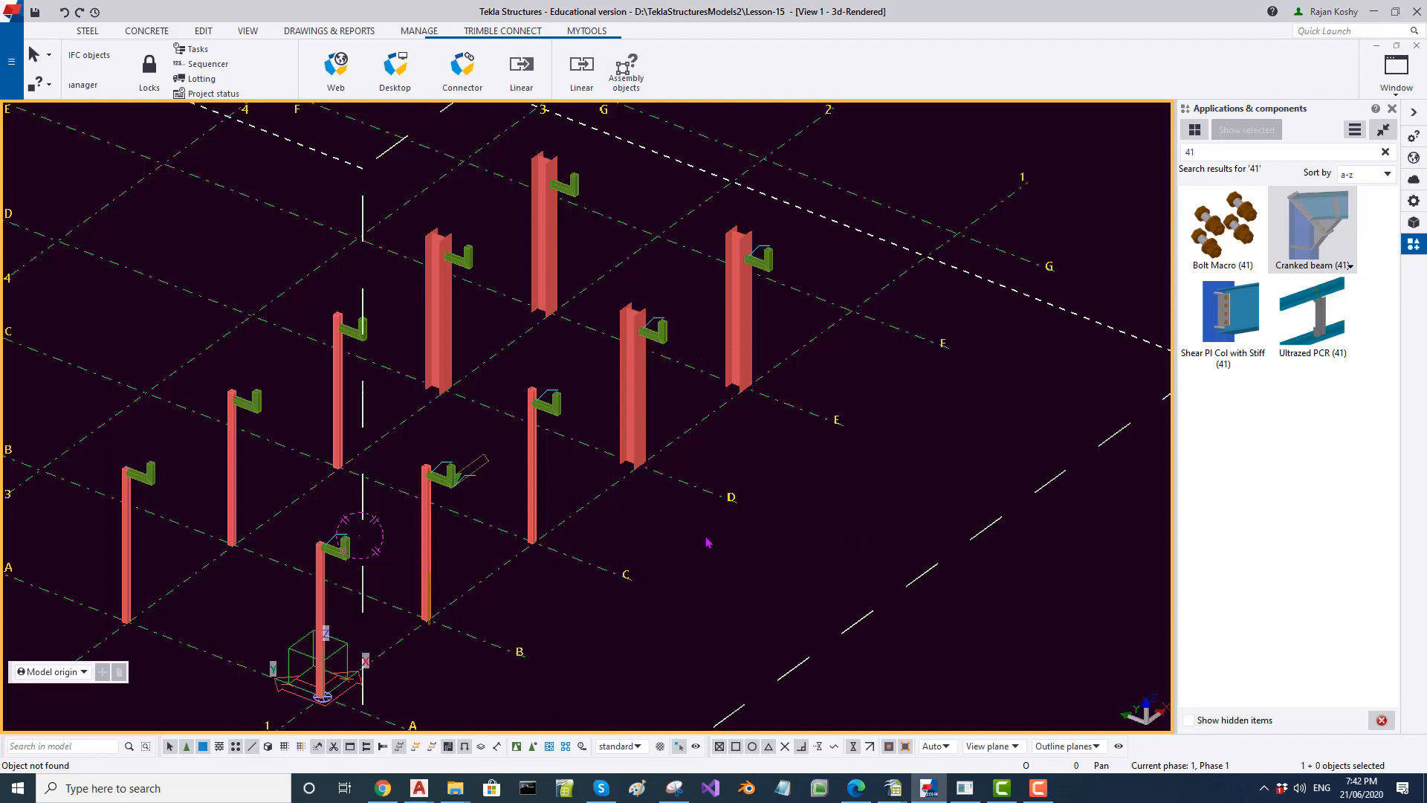
key(Escape)
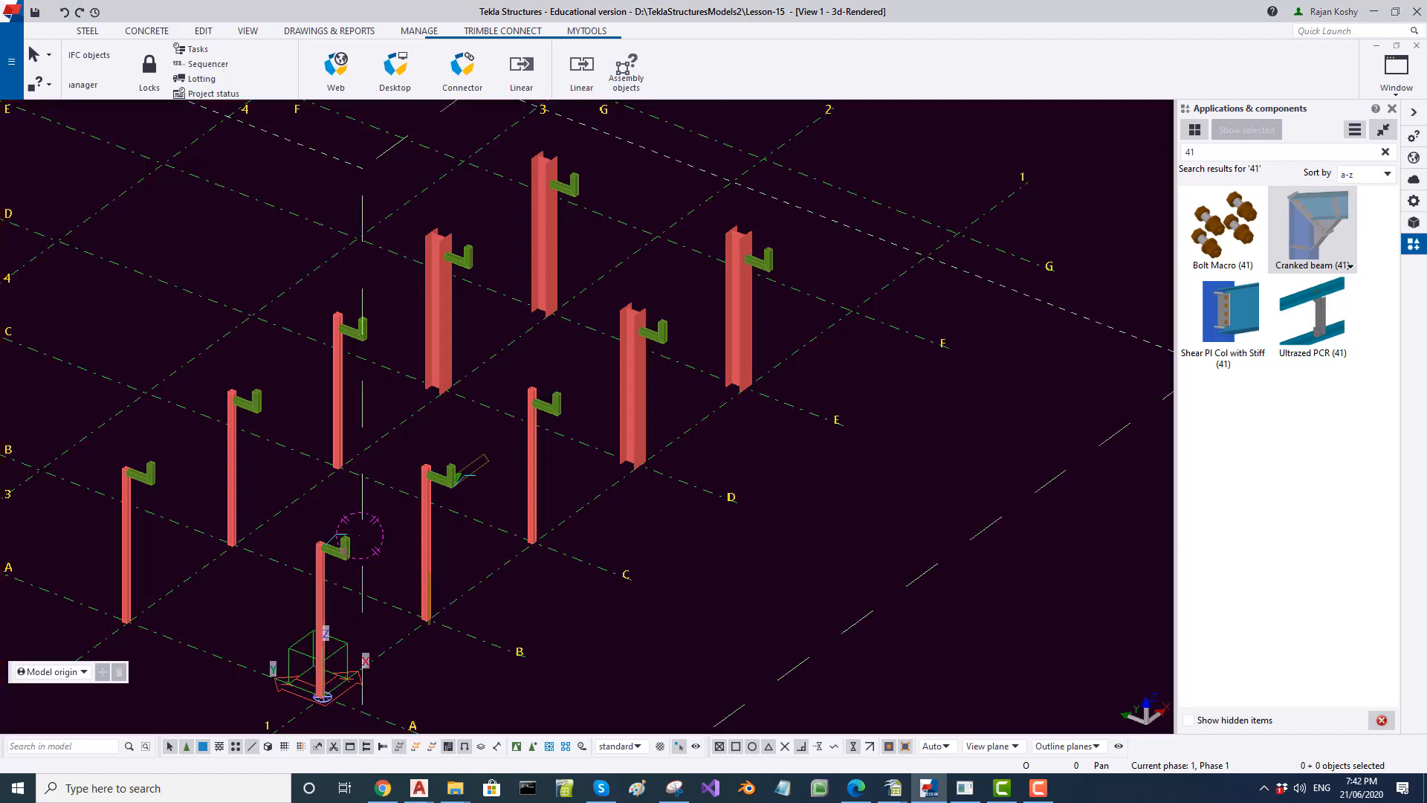
scroll(452, 490, up, 5)
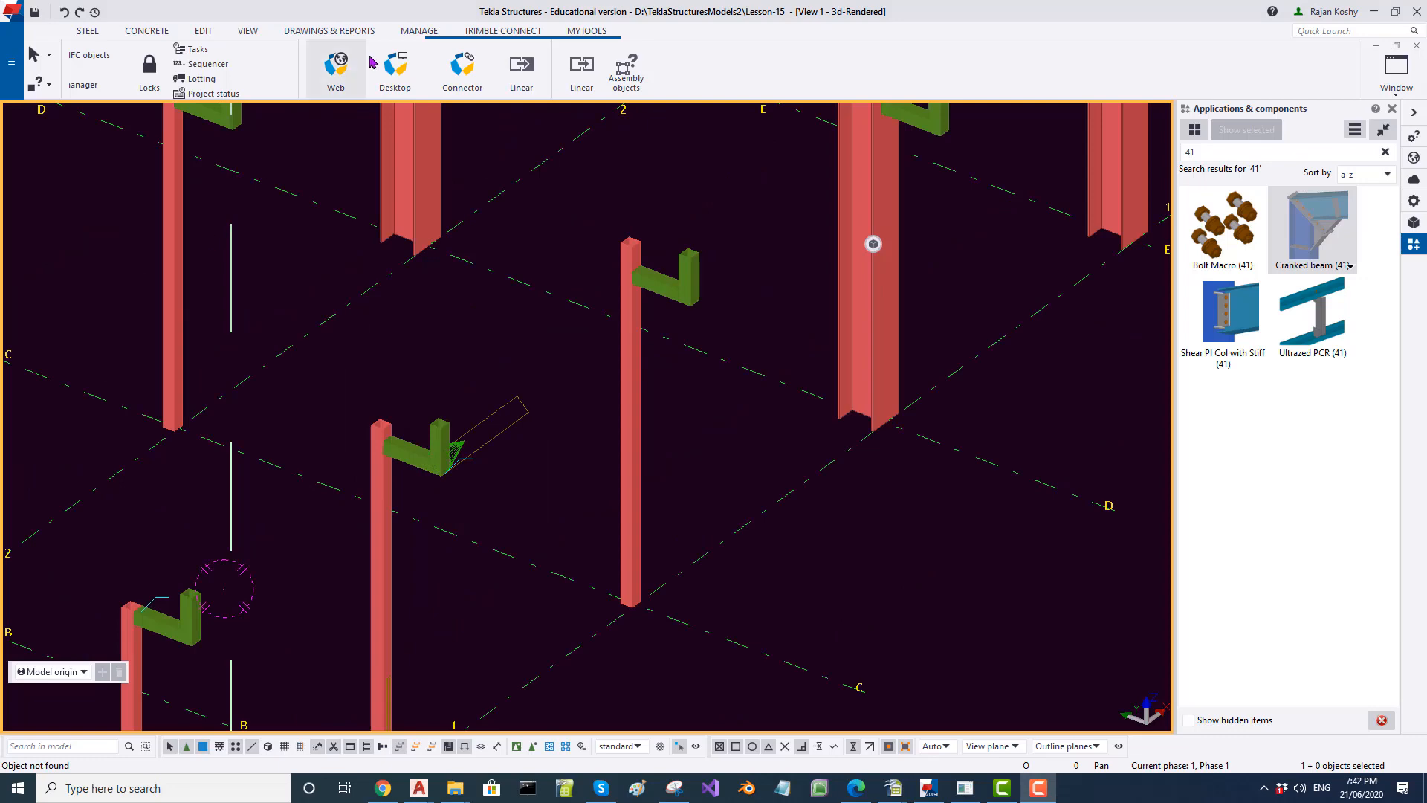
click(87, 31)
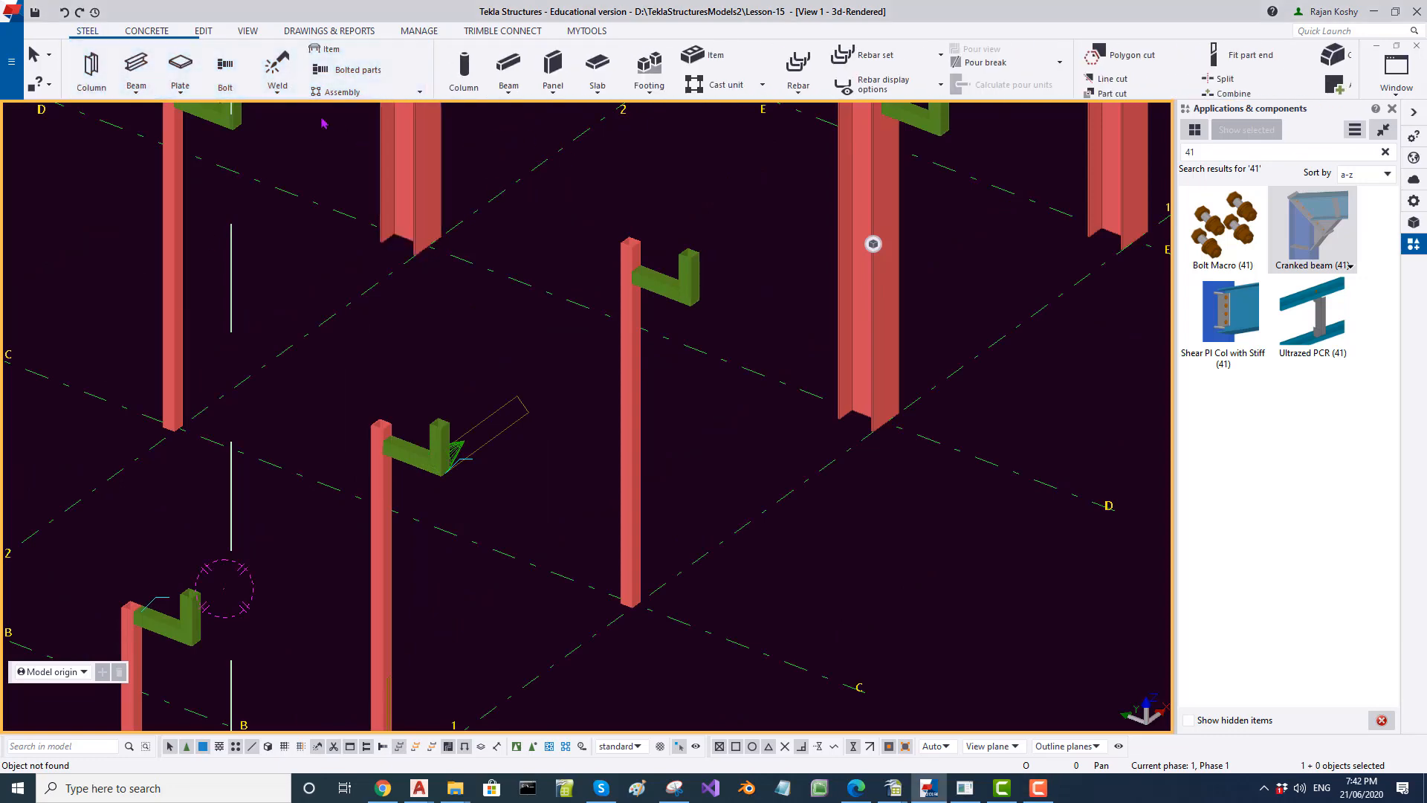
click(277, 67)
scroll(570, 352, down, 2)
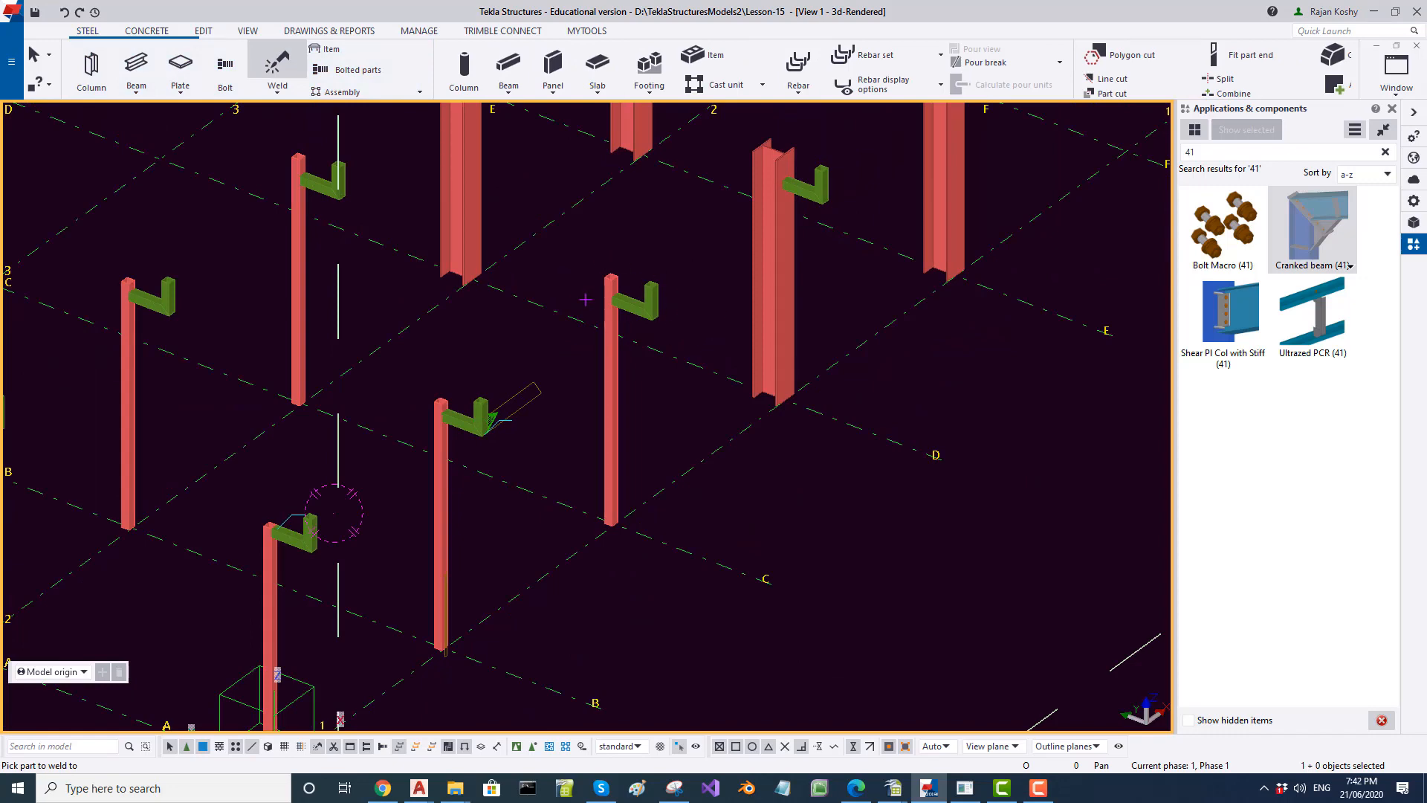
scroll(586, 300, up, 2)
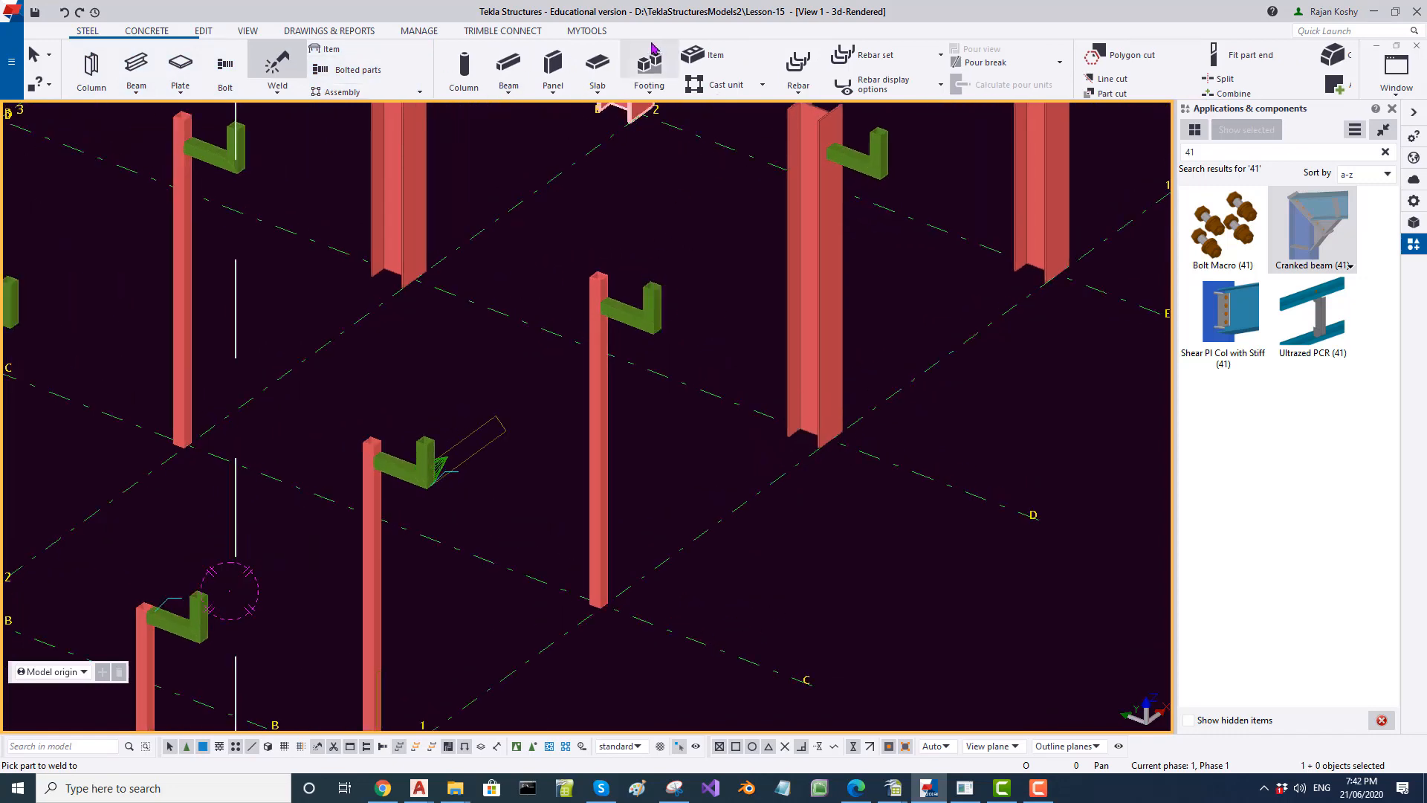
scroll(632, 59, down, 6)
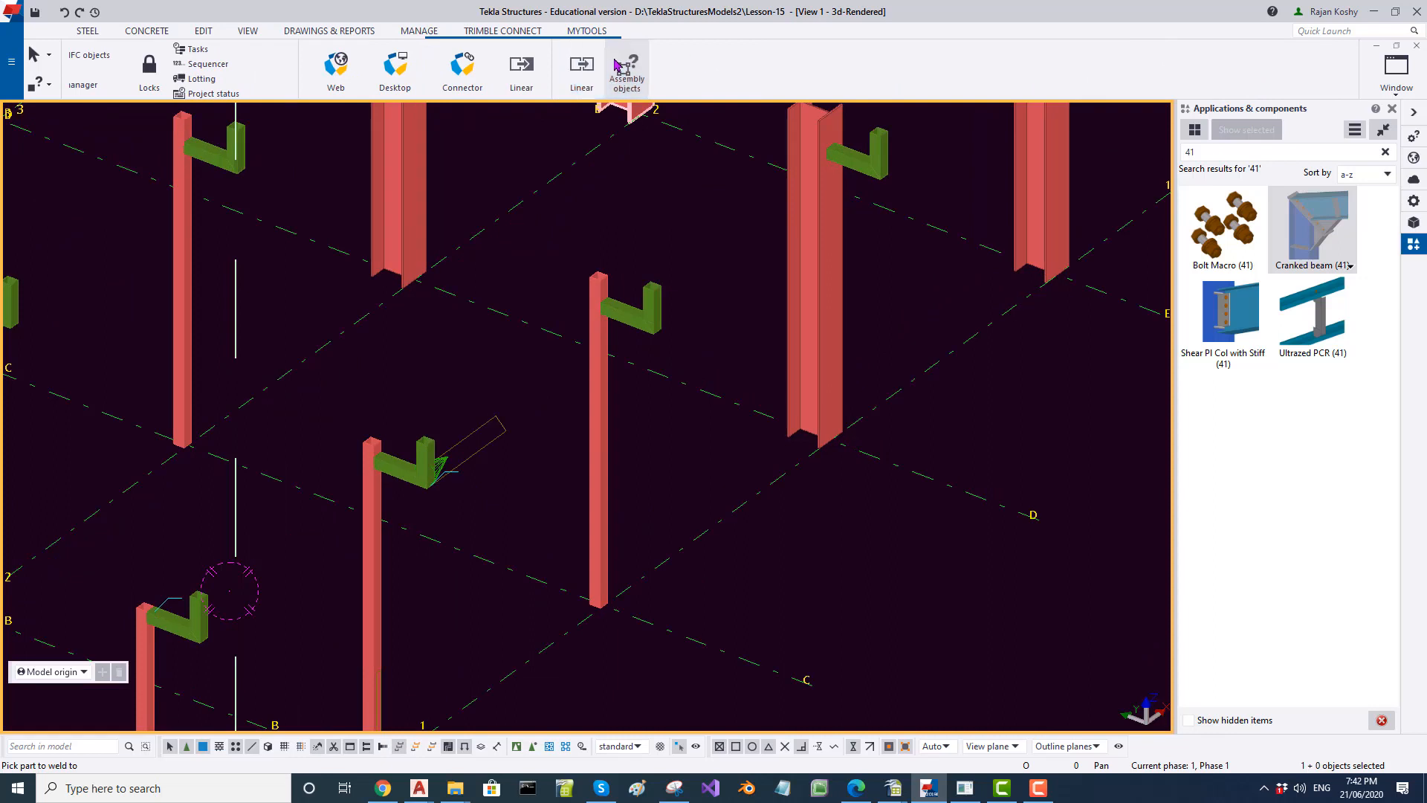
Inquire the assembly objects of the unwelded column at C-1 and of its bracket separately.
click(623, 71)
click(599, 372)
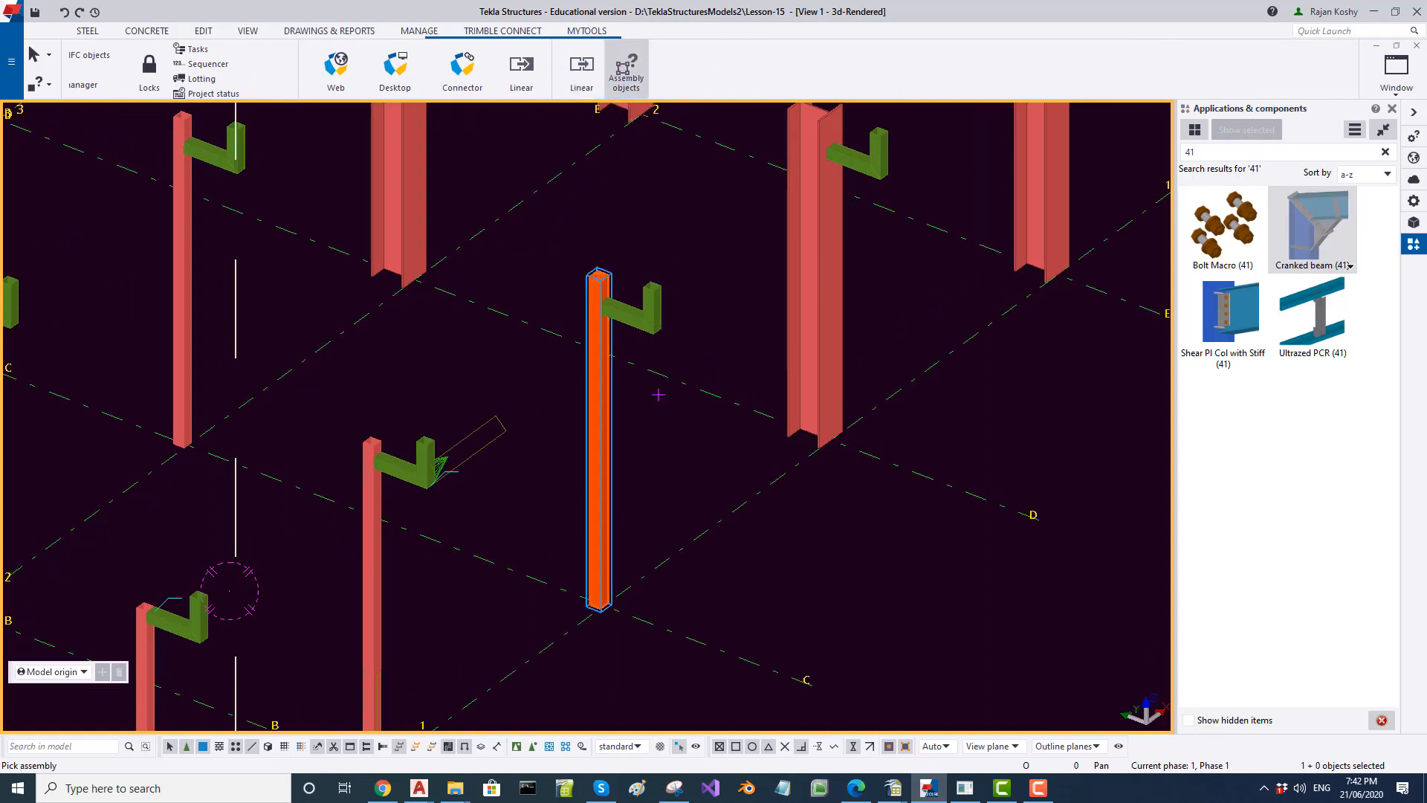
click(613, 324)
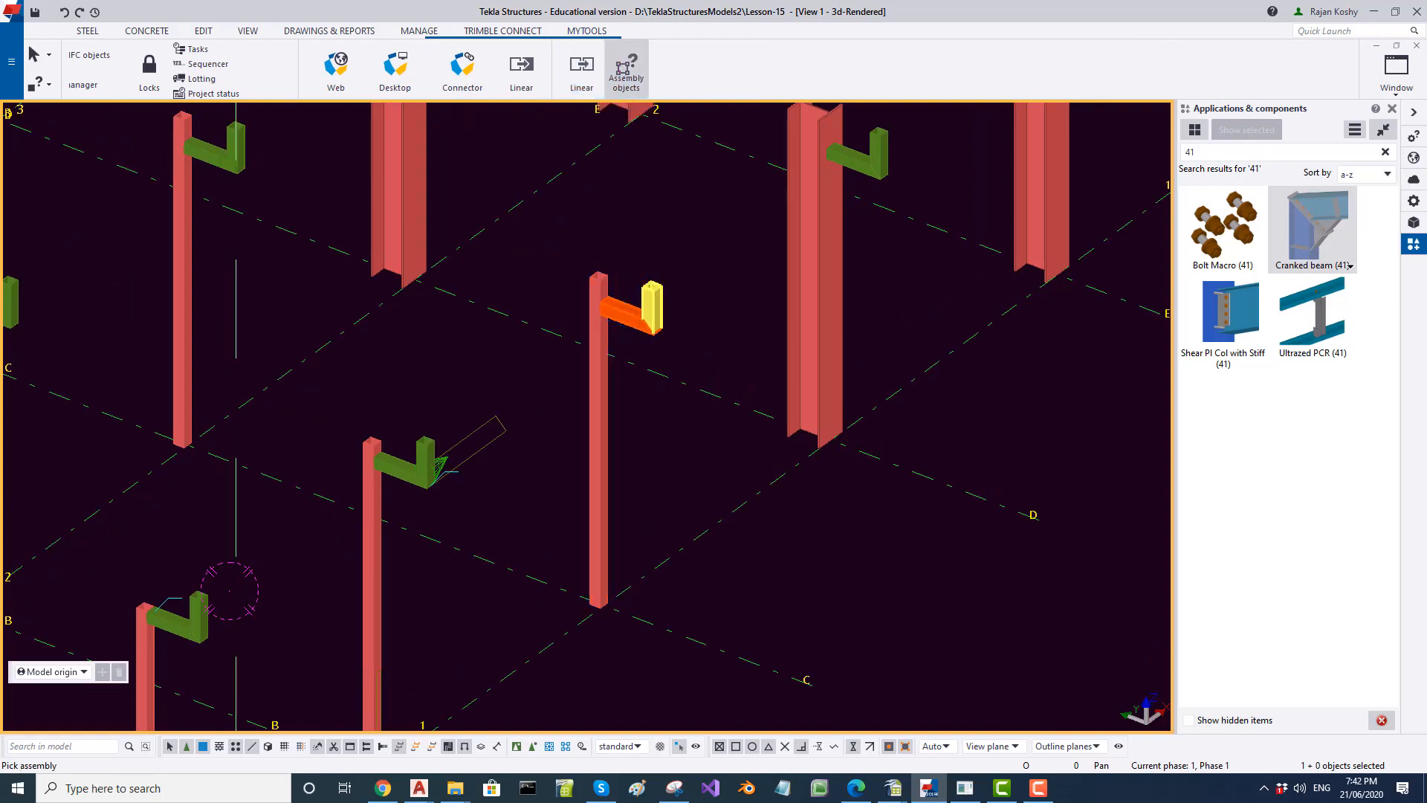
click(651, 362)
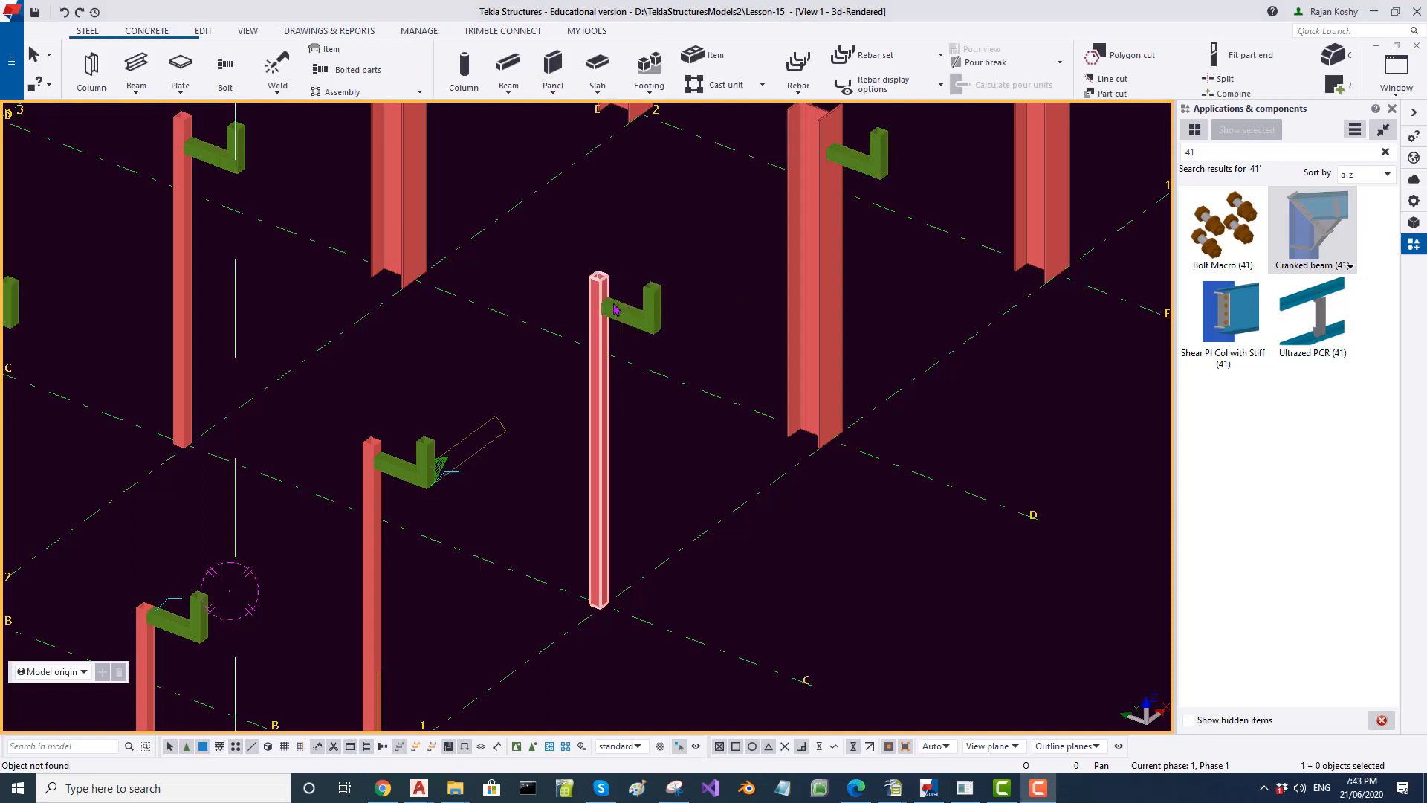
Weld the column at C-1 to its bracket, with the bracket's horizontal member as the main part.
scroll(617, 312, up, 2)
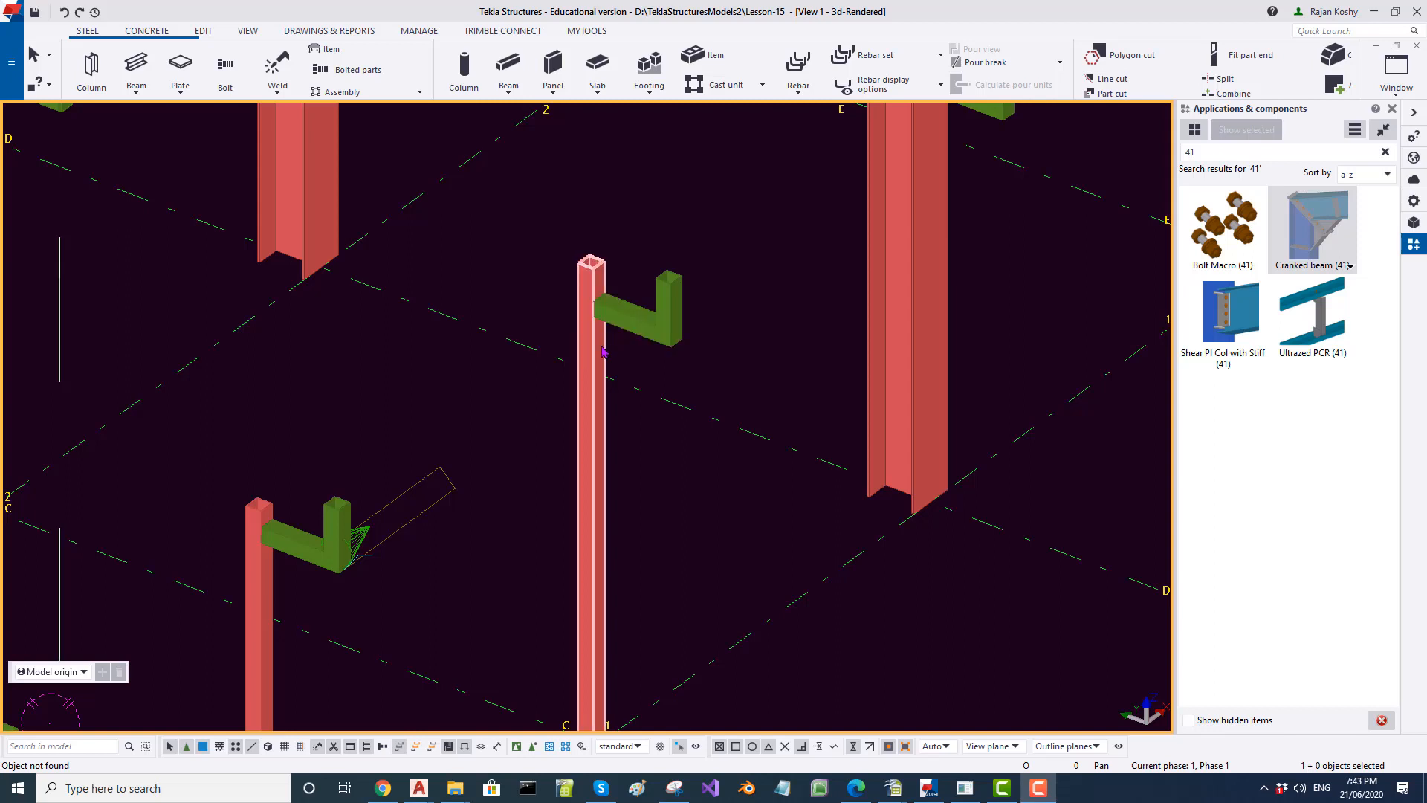
click(277, 66)
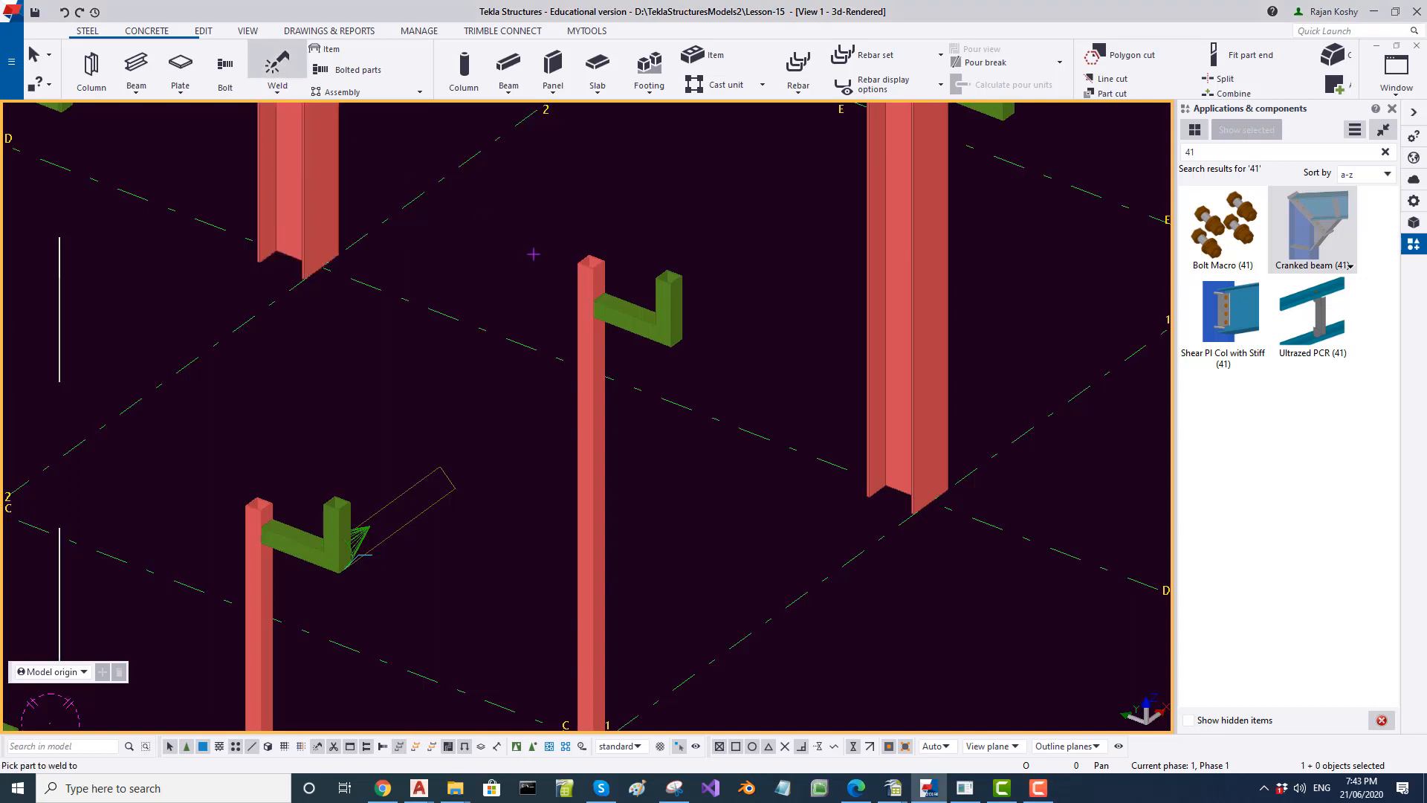
click(602, 307)
click(597, 331)
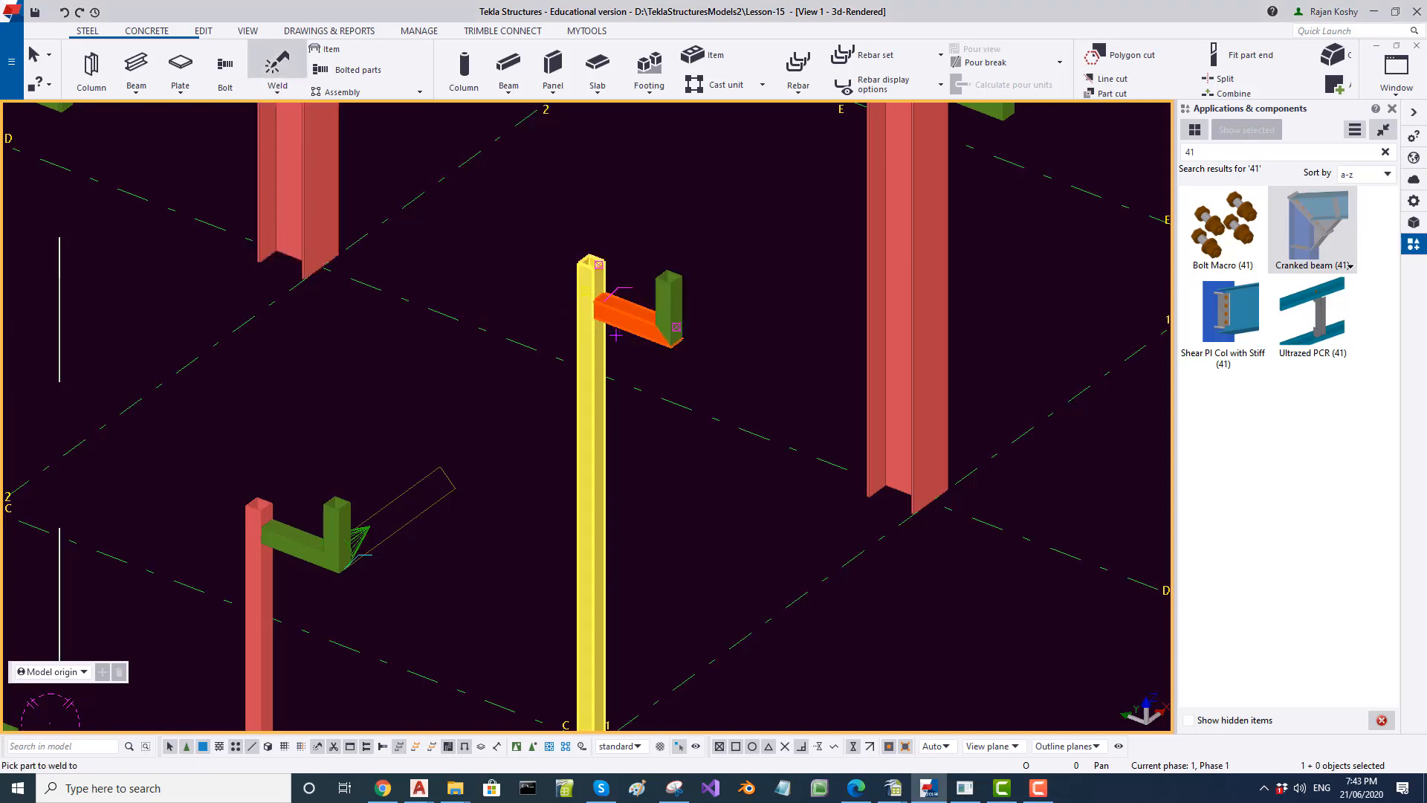
Inquire the assembly objects of the welded C-1 column and bracket, and view the properties of the weld between them.
click(513, 31)
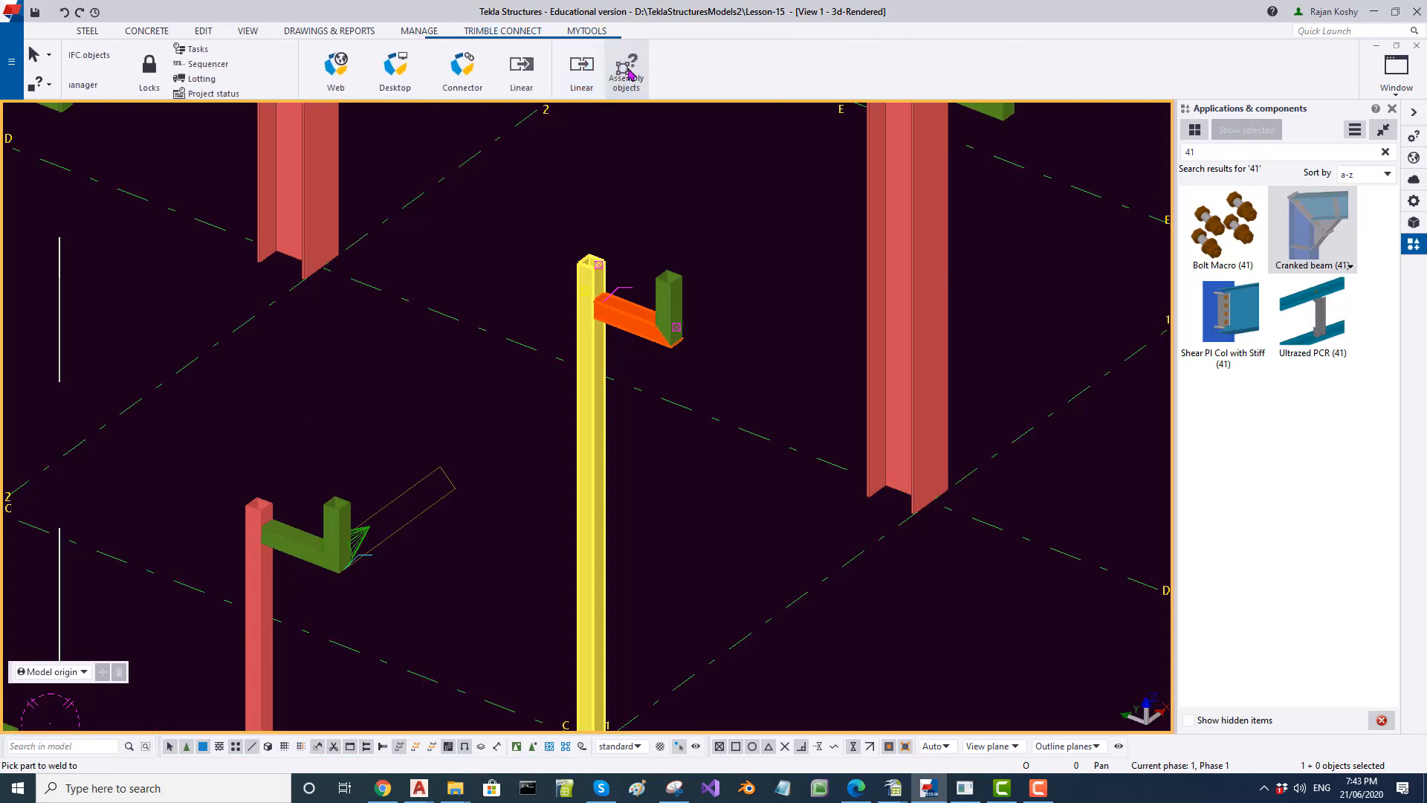
click(626, 71)
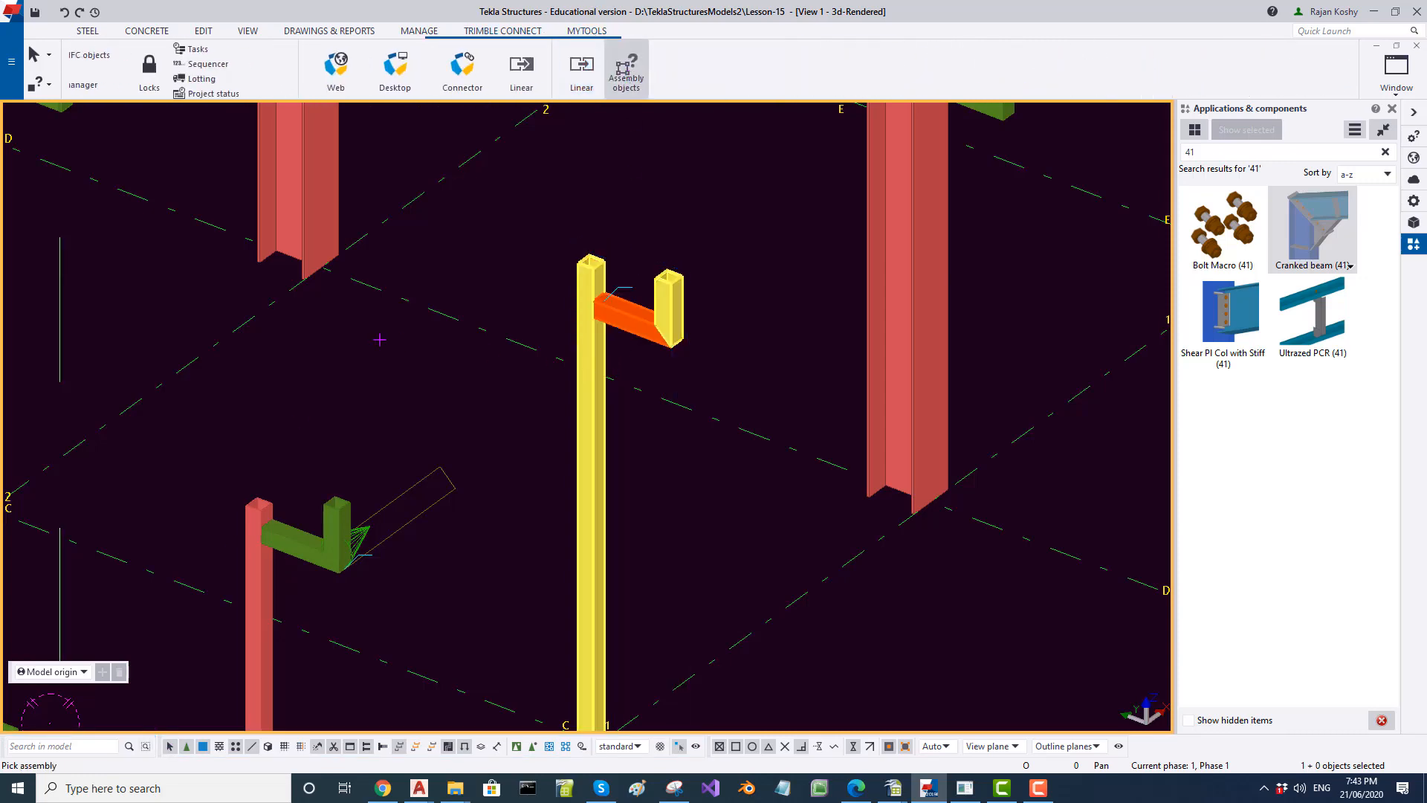
scroll(411, 338, down, 2)
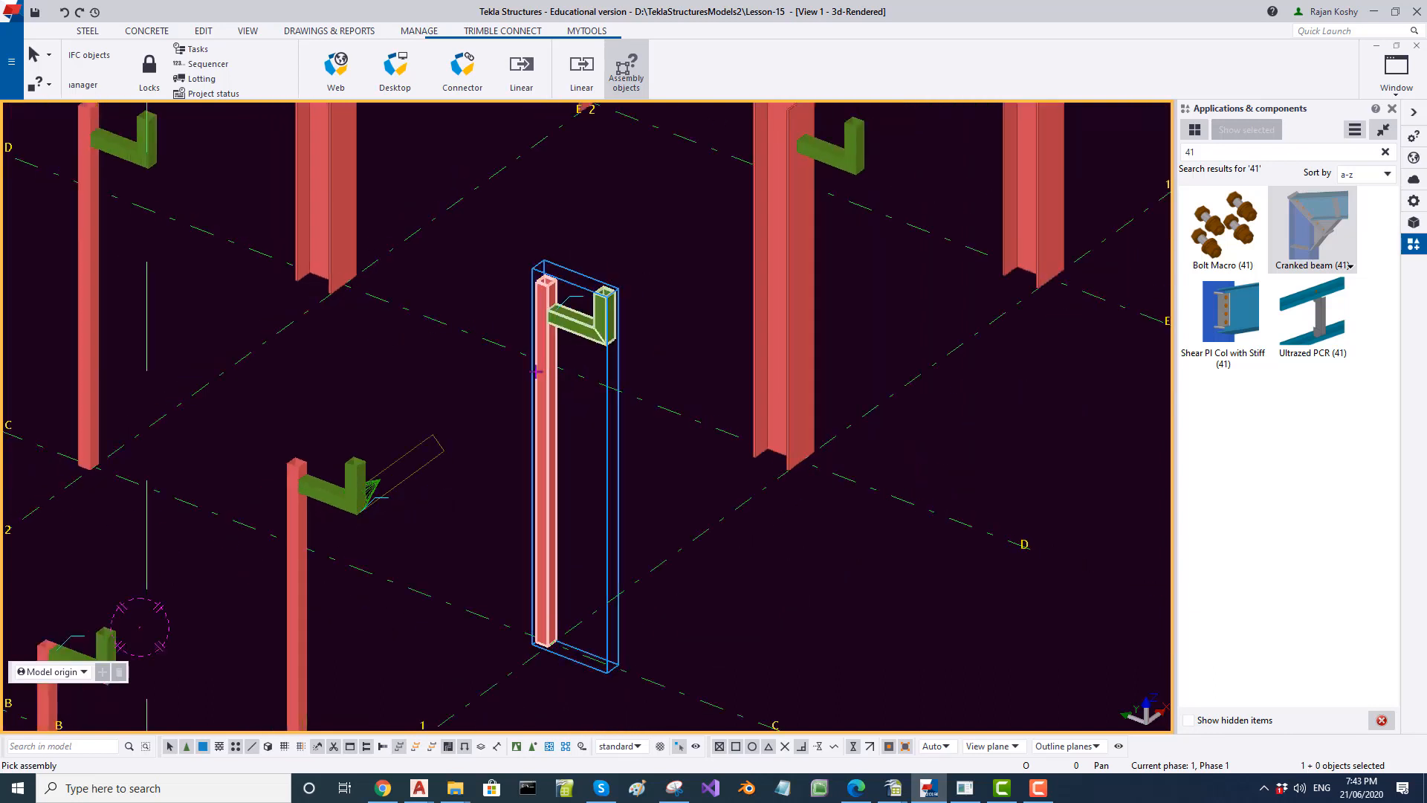
scroll(391, 345, down, 2)
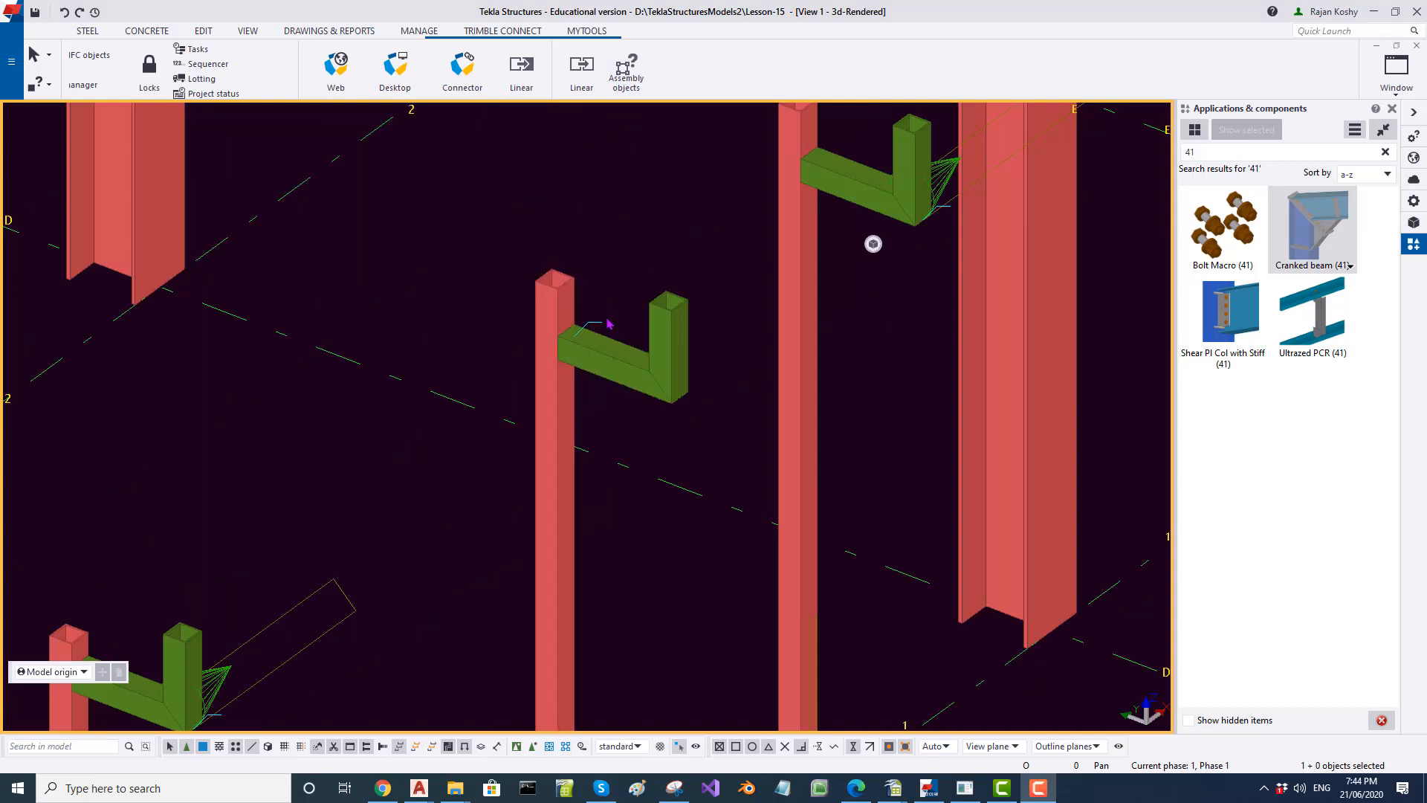
double_click(602, 325)
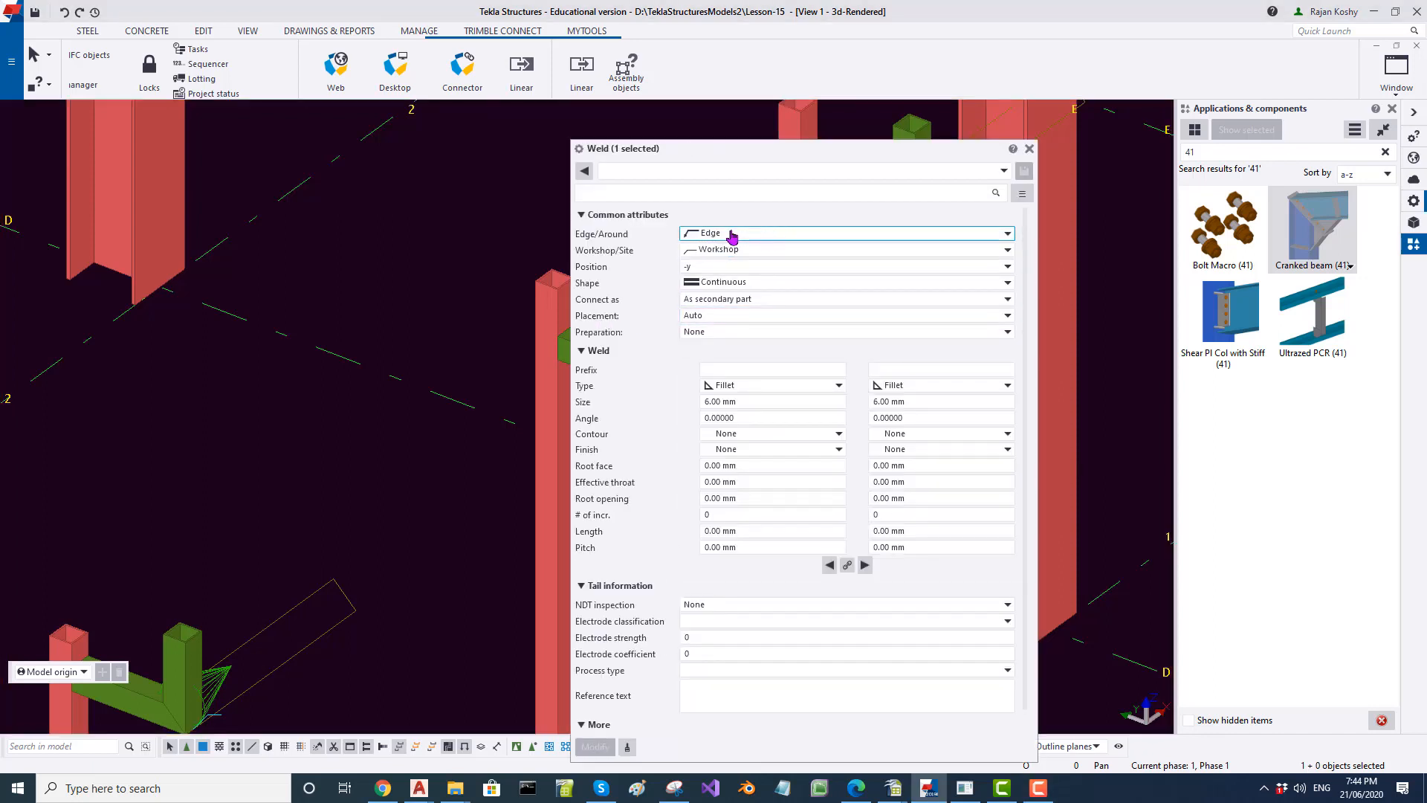
click(1029, 148)
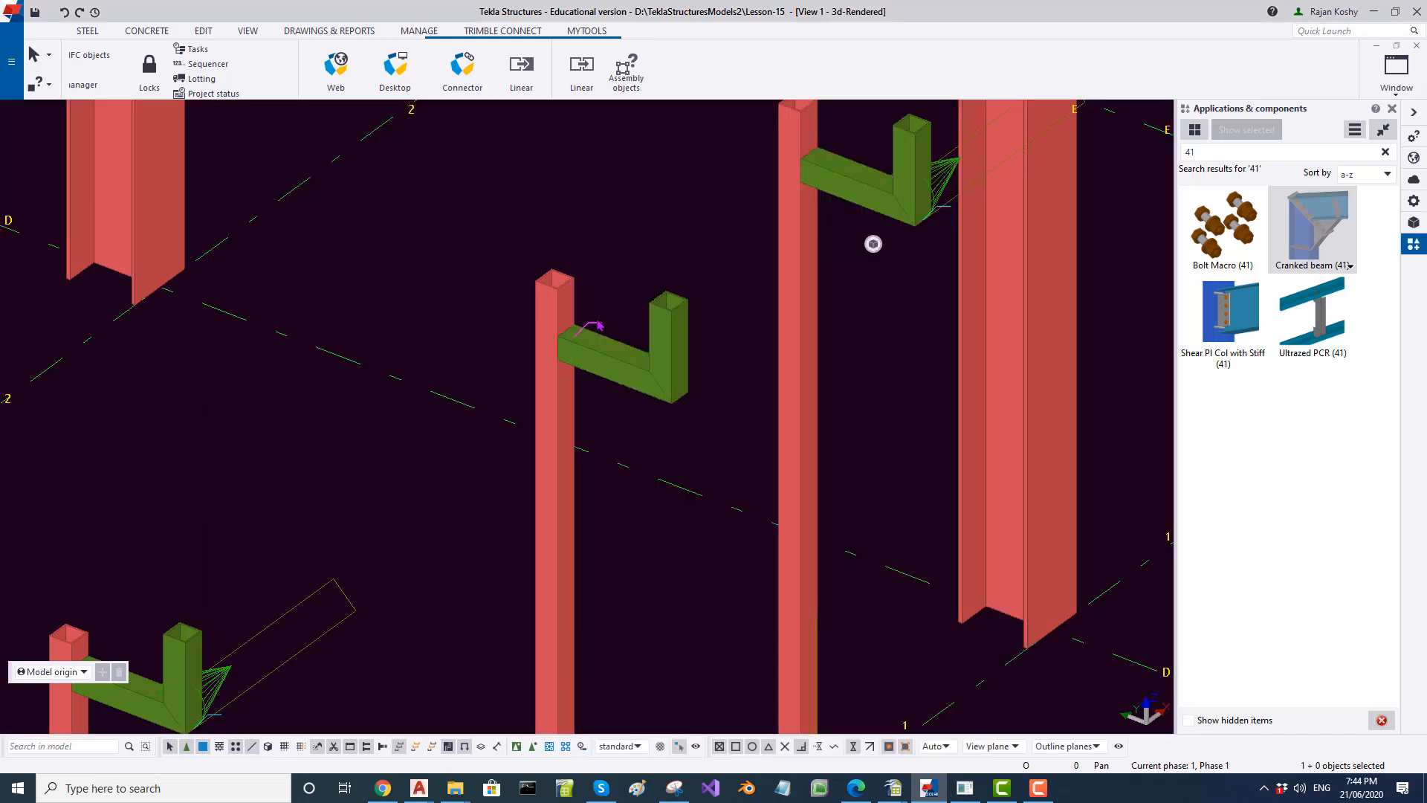
Inquire the assembly objects of the C-1 column and its bracket again to recheck which parts belong together.
click(626, 71)
click(555, 388)
click(593, 360)
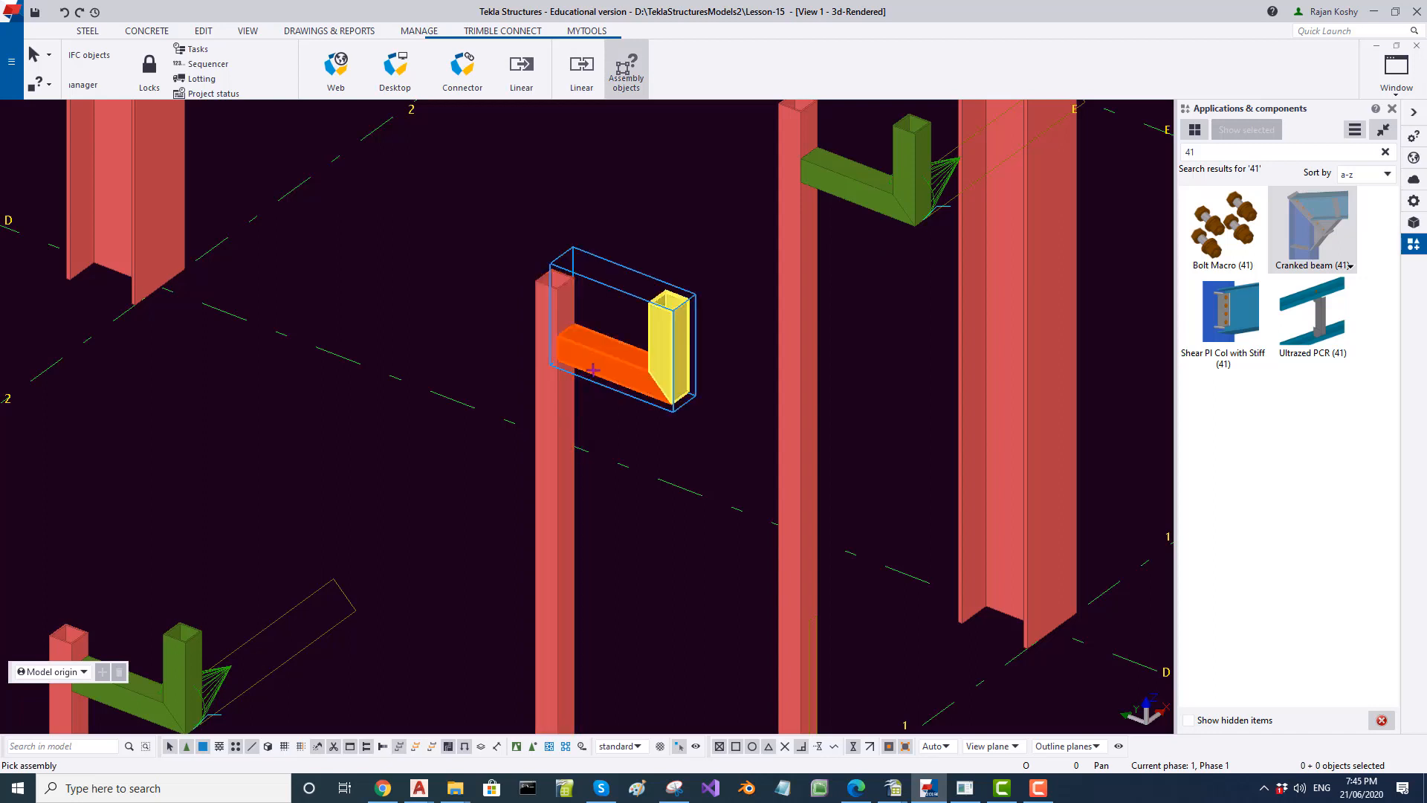
click(552, 267)
click(535, 244)
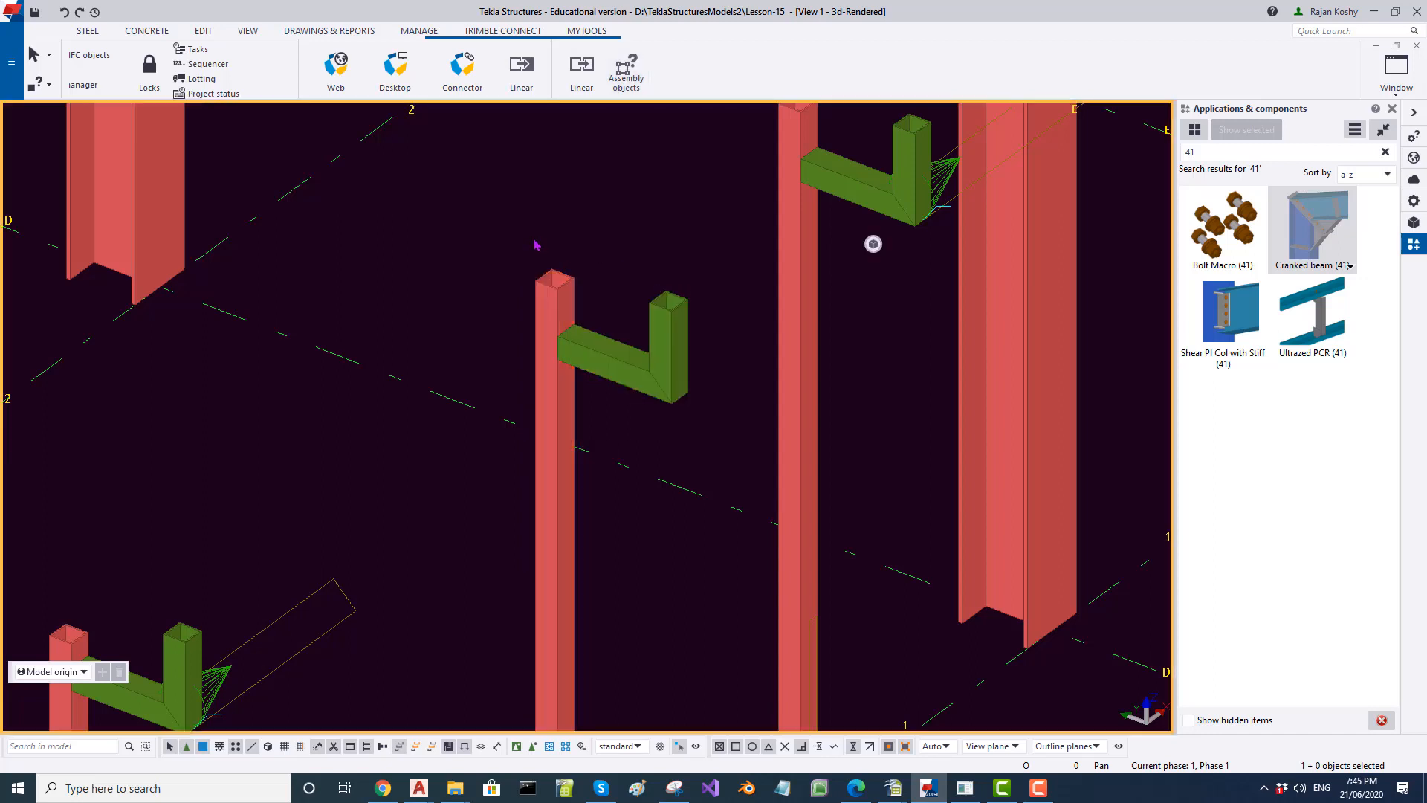
click(626, 72)
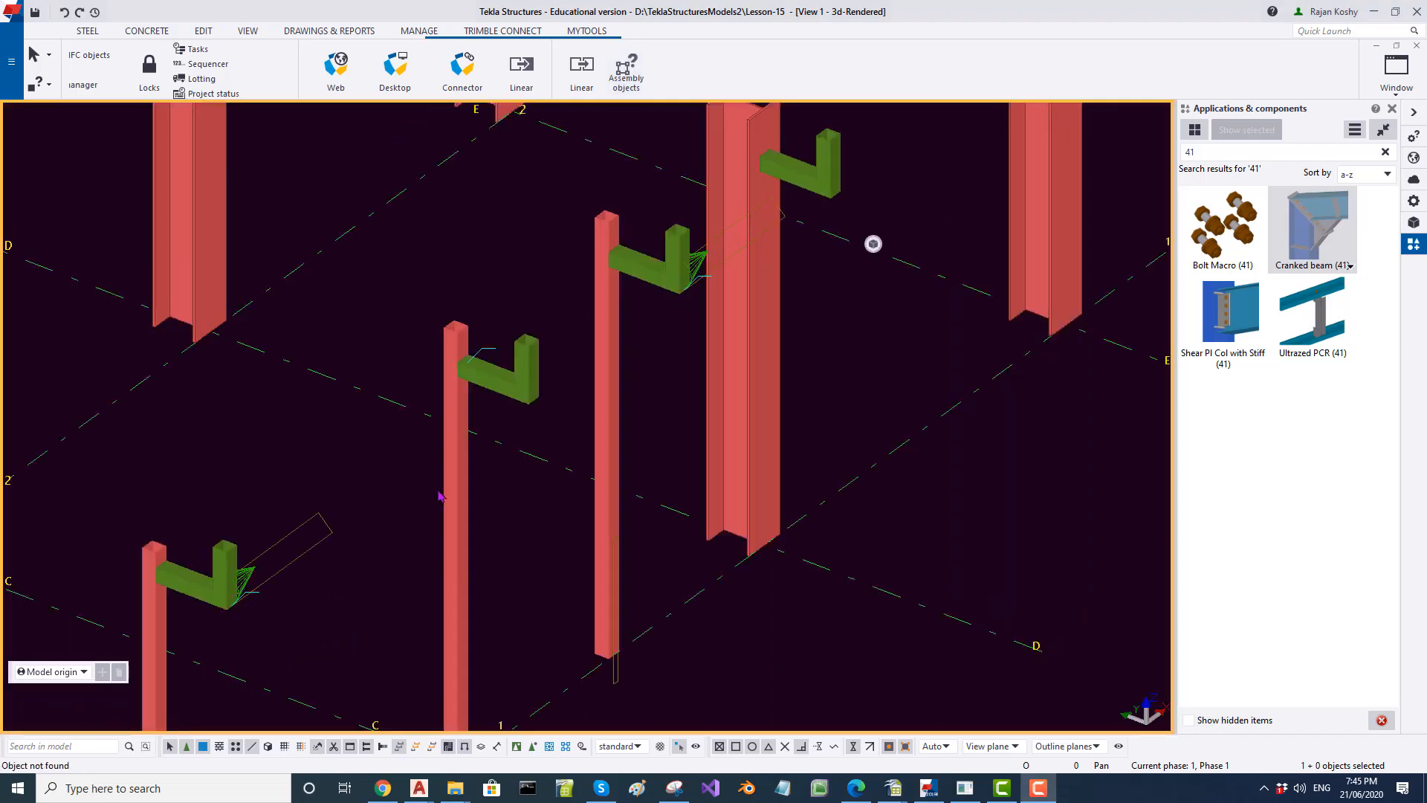
scroll(453, 513, down, 2)
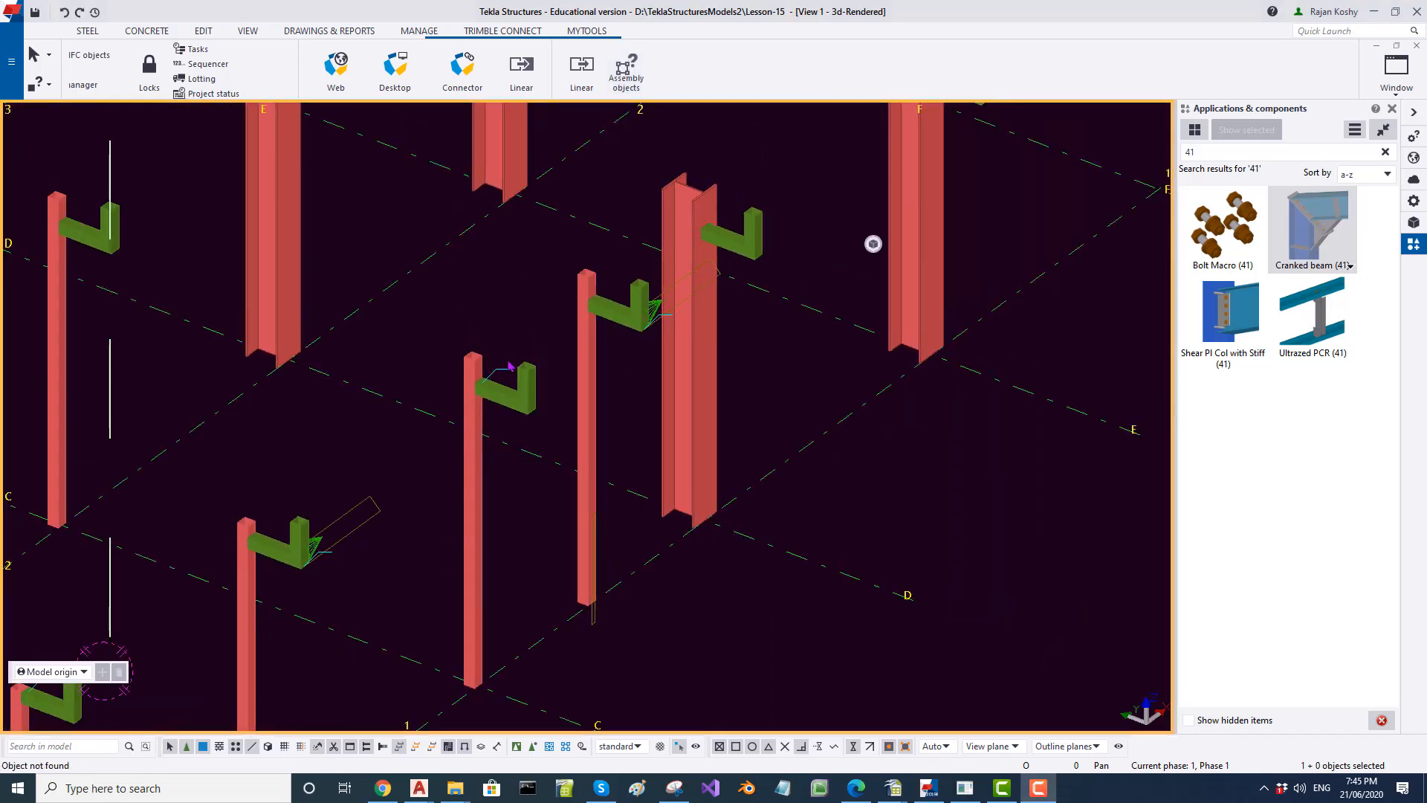
Weld the column midway between C-1 and D-1 to its bracket's horizontal member, with the column as the main part.
scroll(602, 297, up, 1)
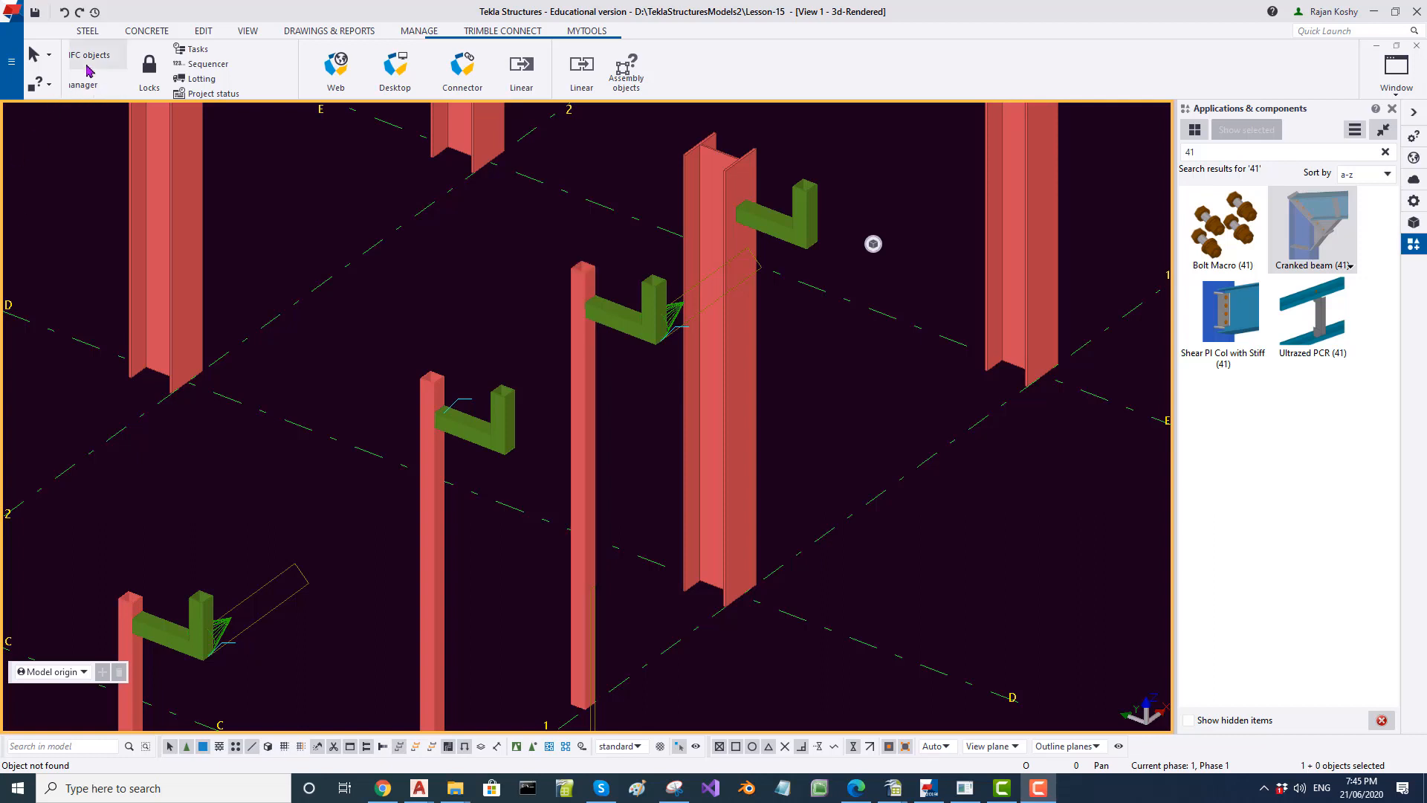
click(86, 32)
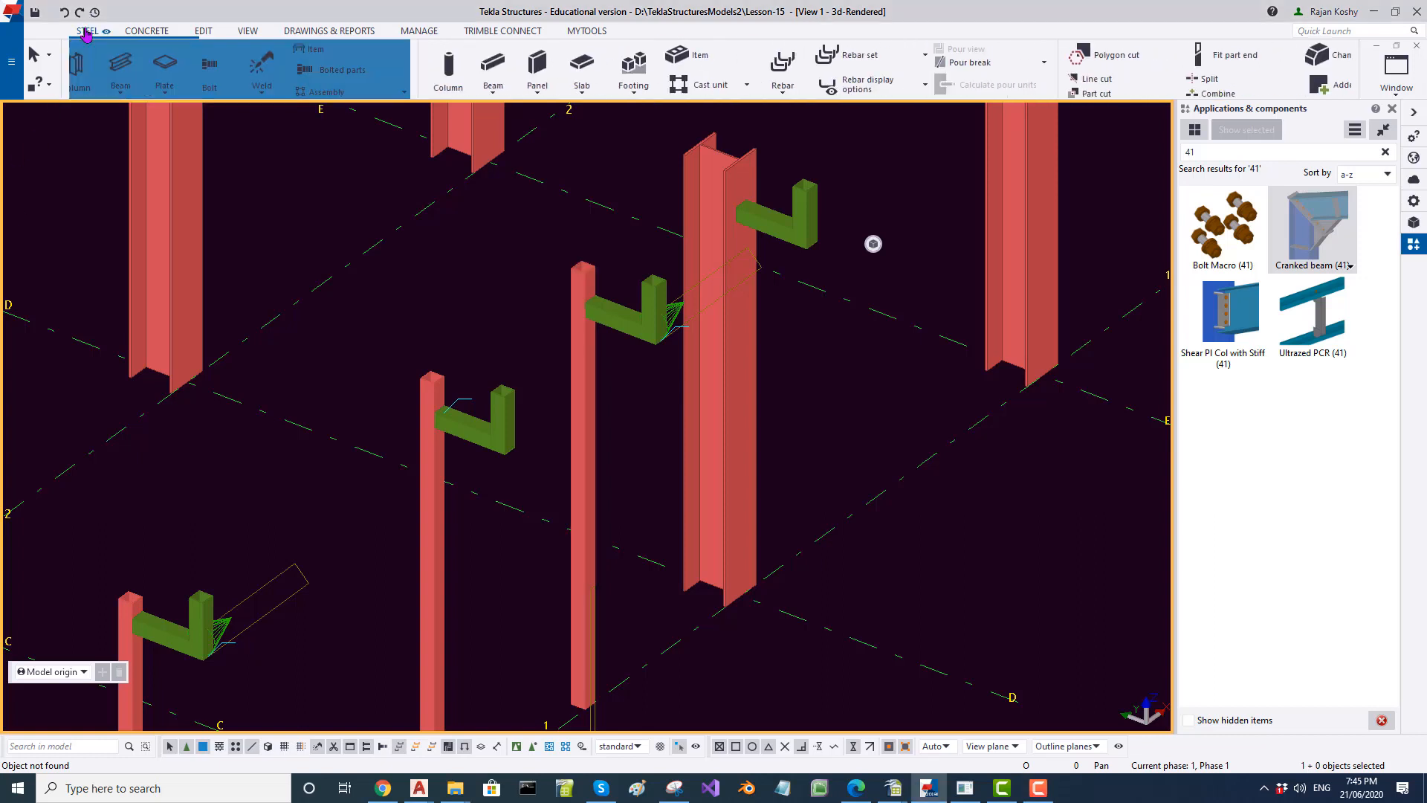
click(275, 63)
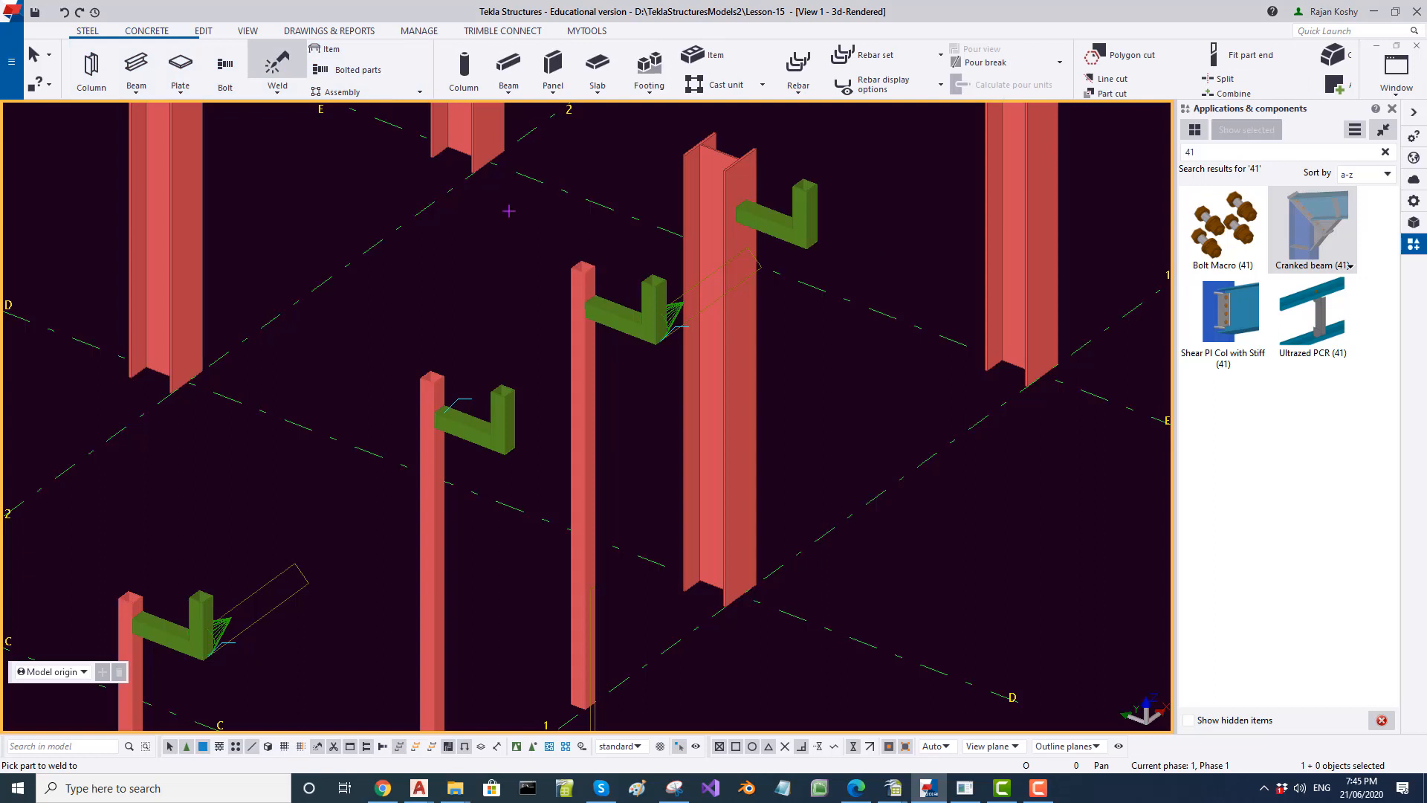
click(579, 374)
click(601, 328)
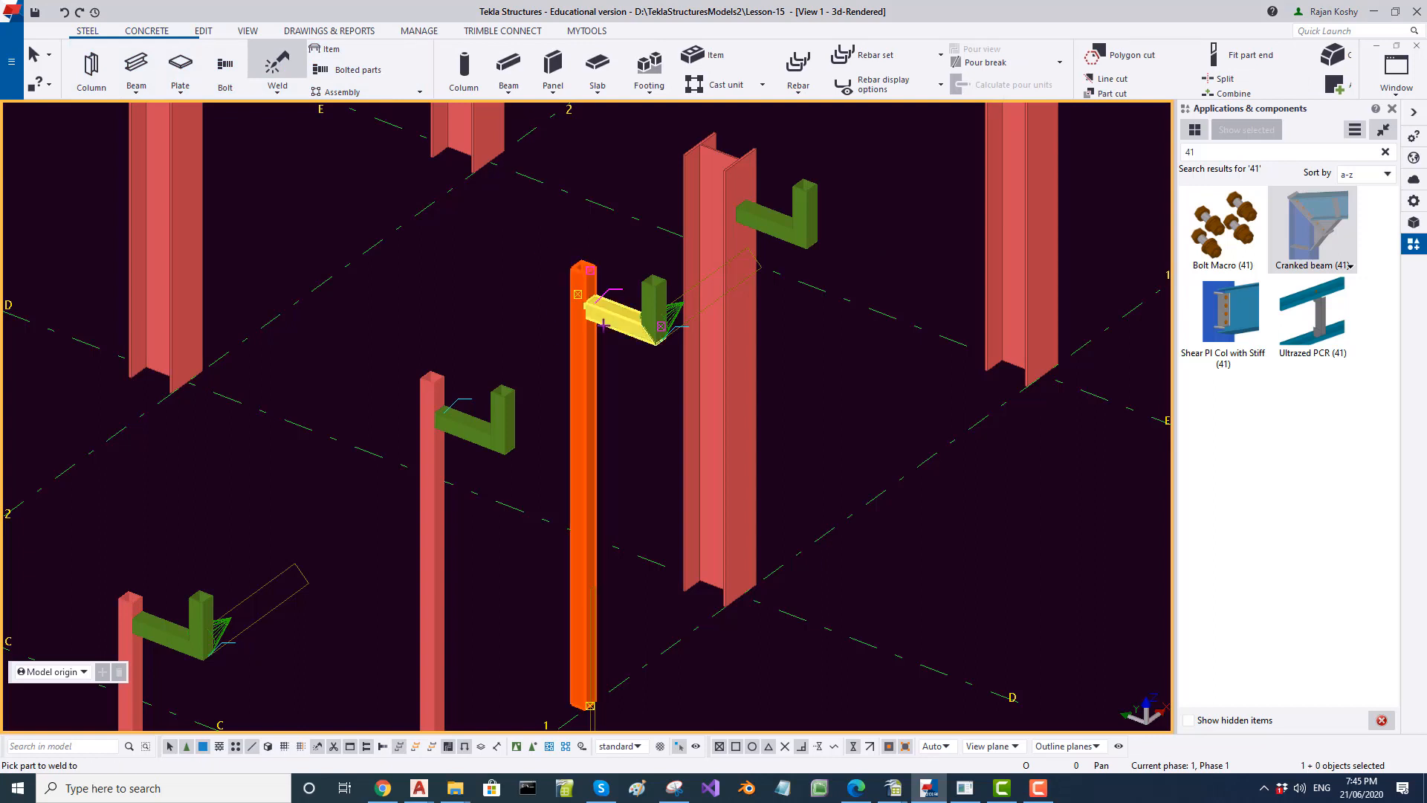
Inquire the assembly objects of the C-1 column and the newly welded column between C-1 and D-1 to compare their main parts.
click(587, 30)
click(626, 71)
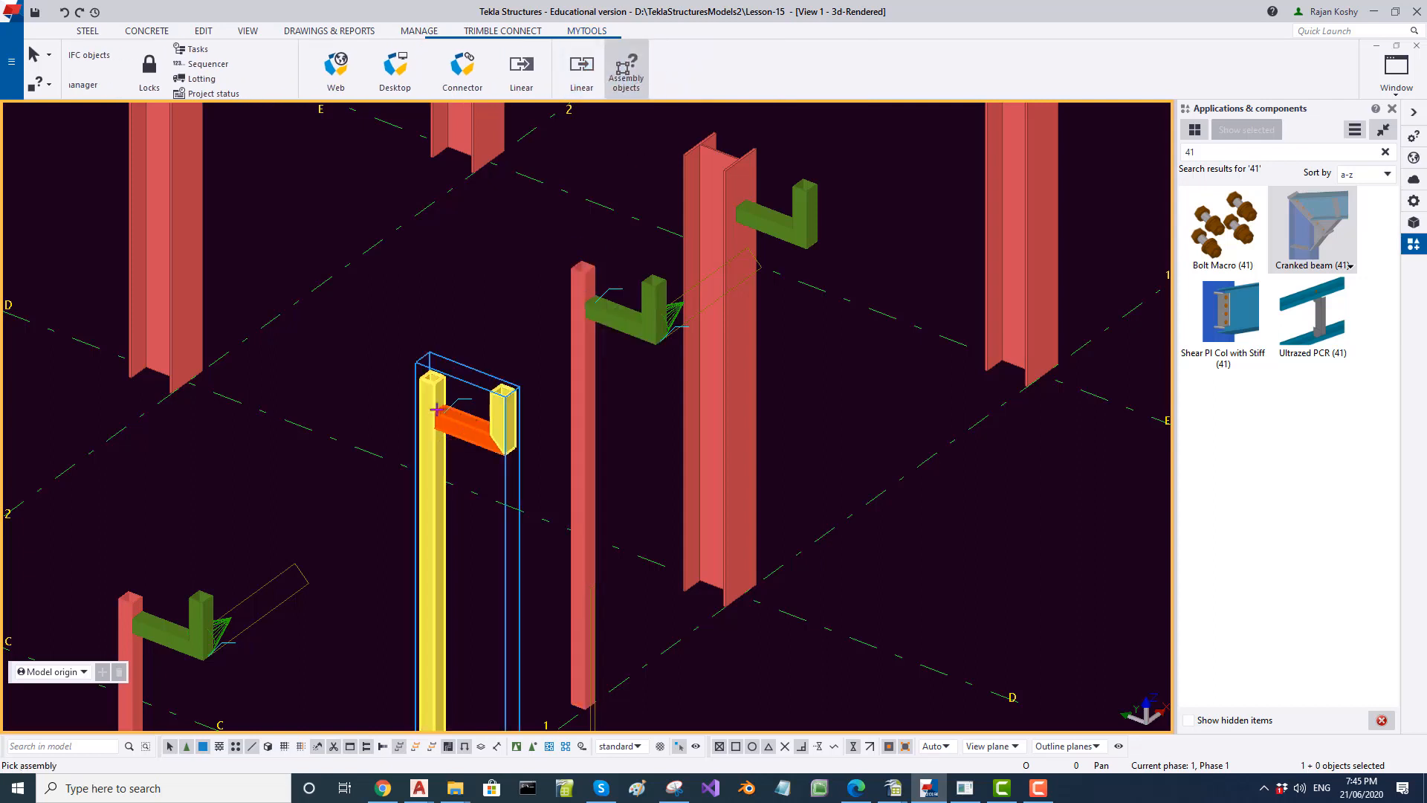
click(595, 425)
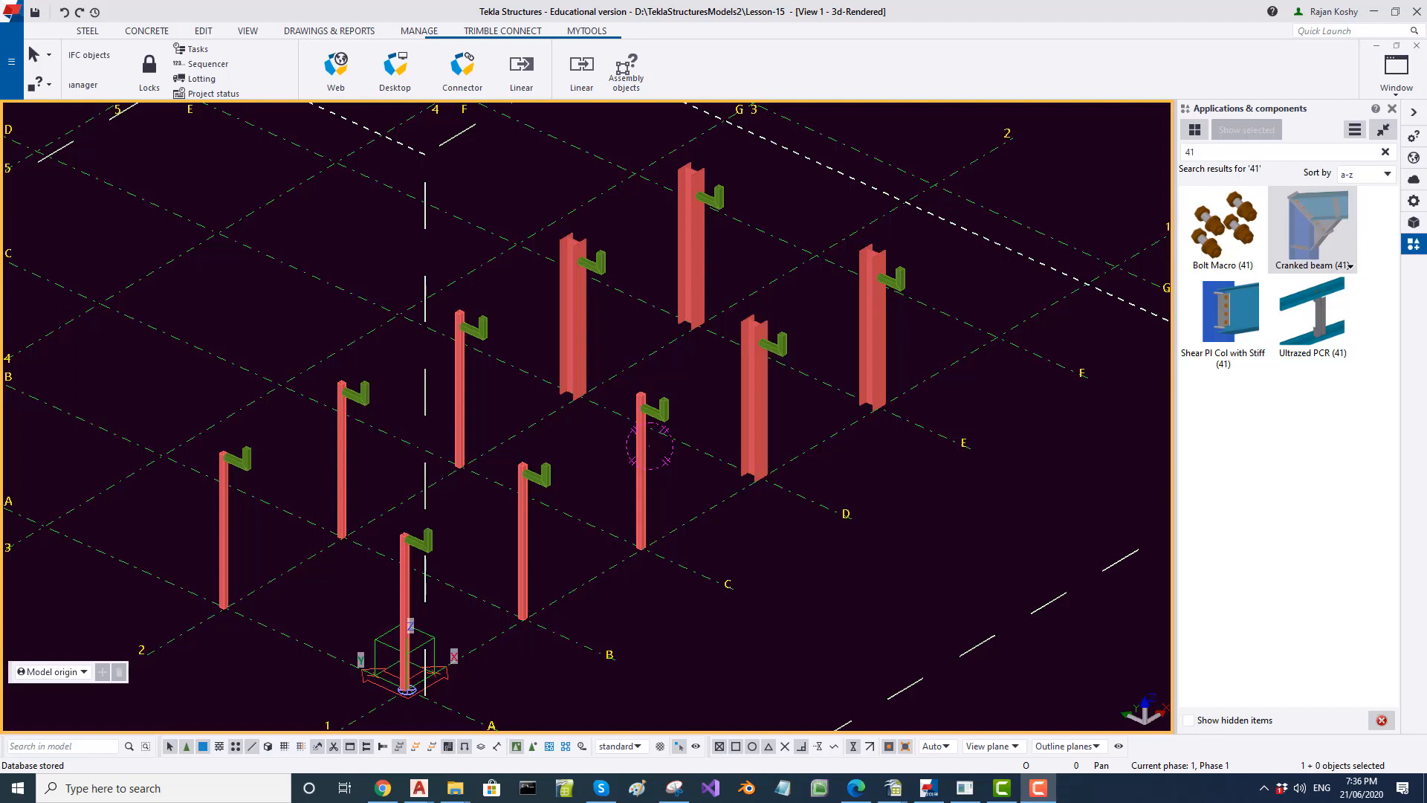
Check the extent of the A-1 bracket's horizontal member and search the component catalog for 41.
scroll(608, 483, up, 5)
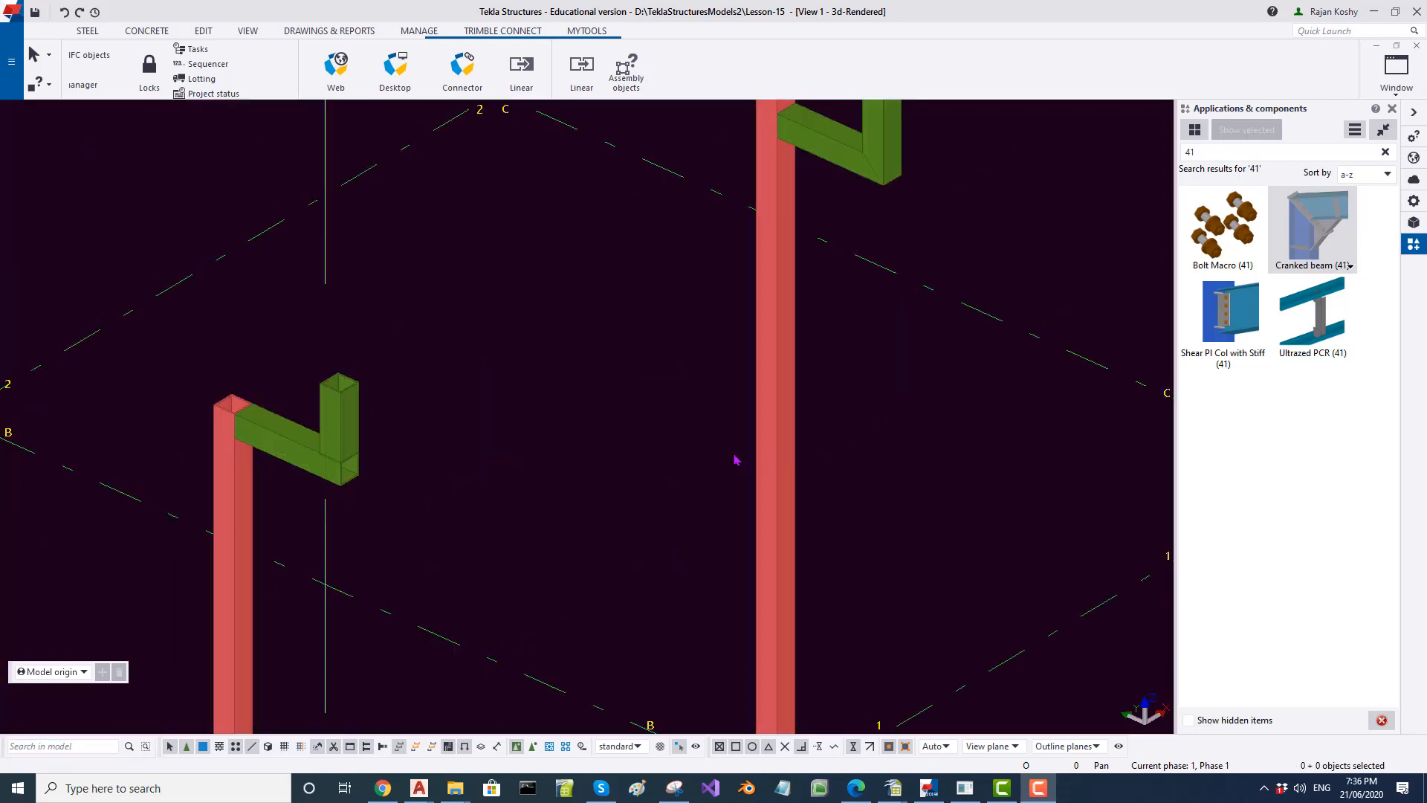
scroll(505, 456, up, 3)
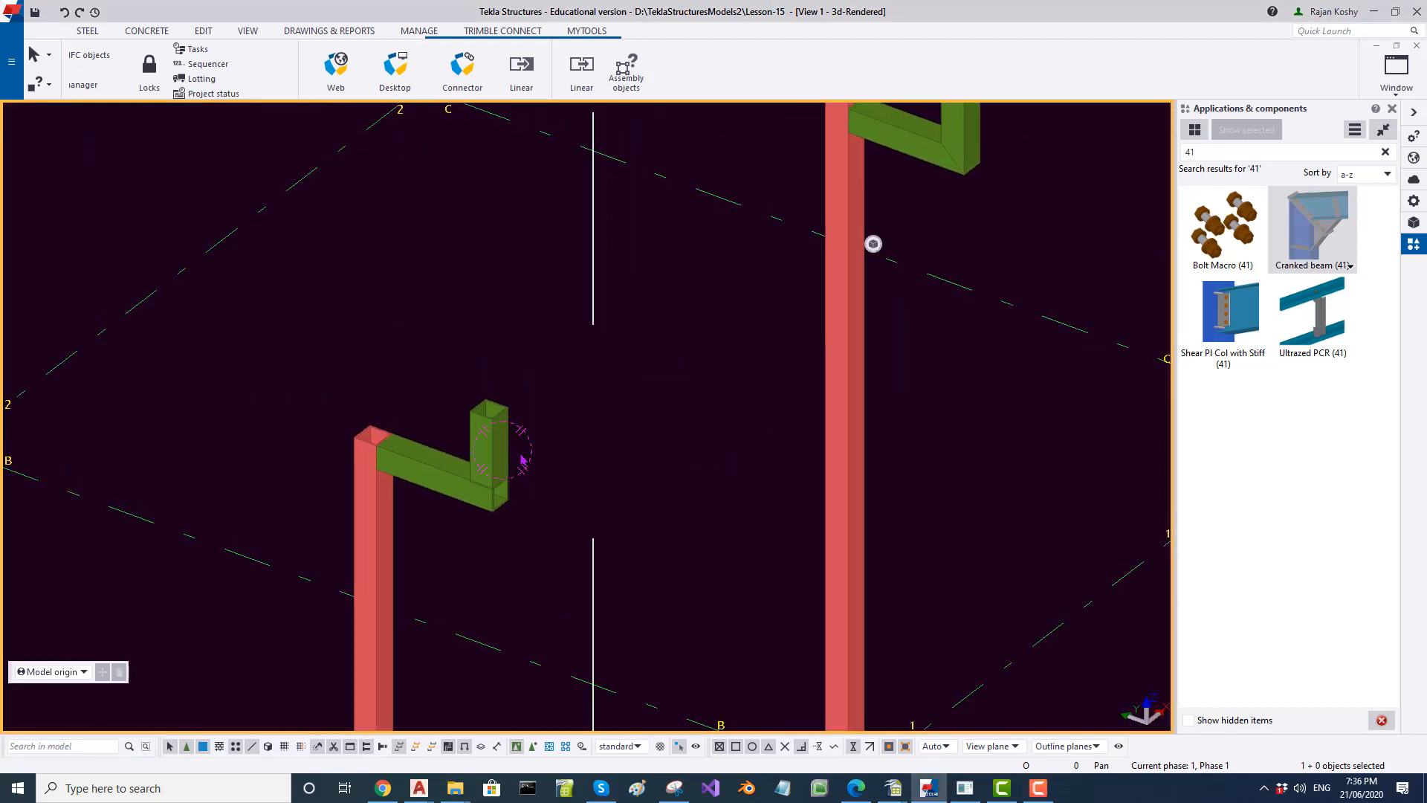
scroll(481, 461, up, 2)
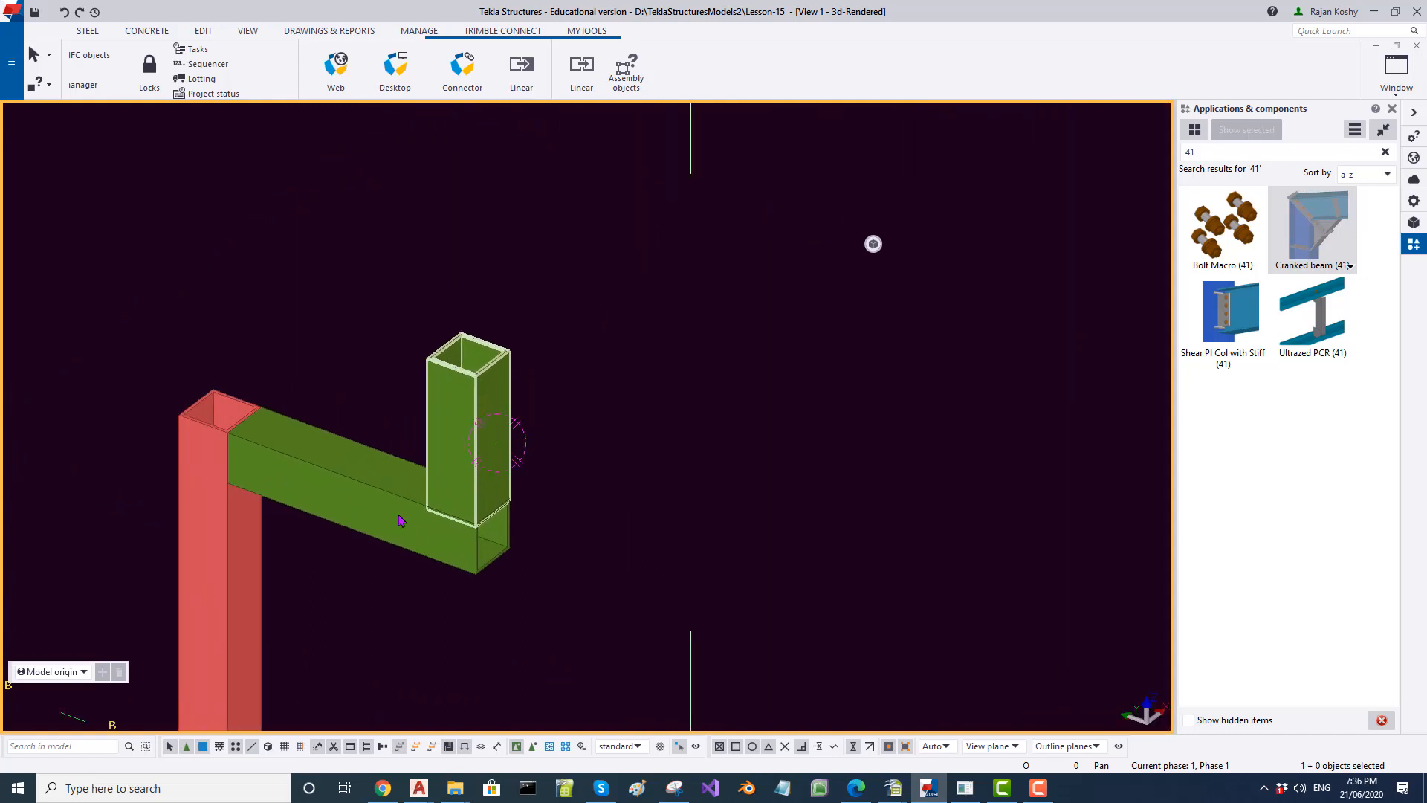
click(391, 520)
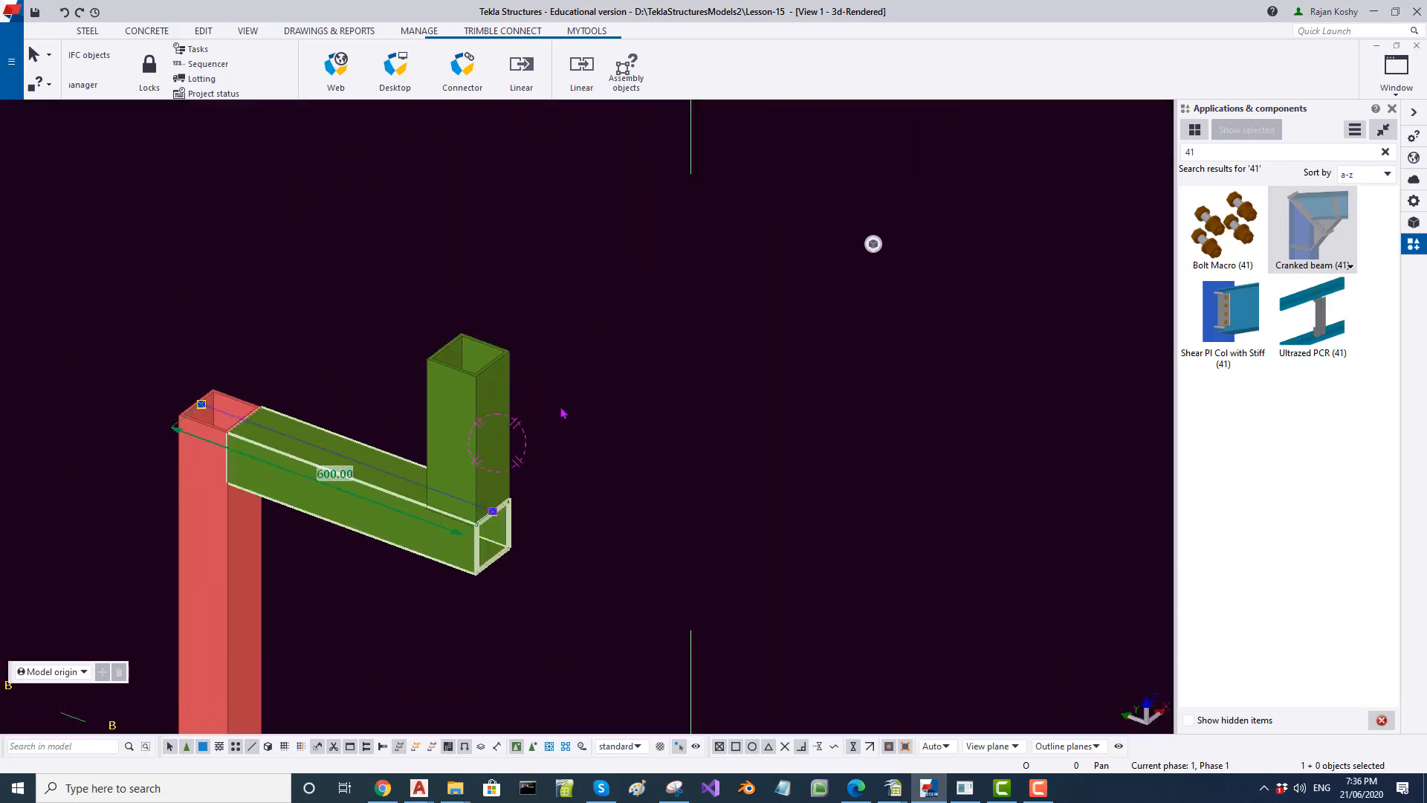
click(874, 411)
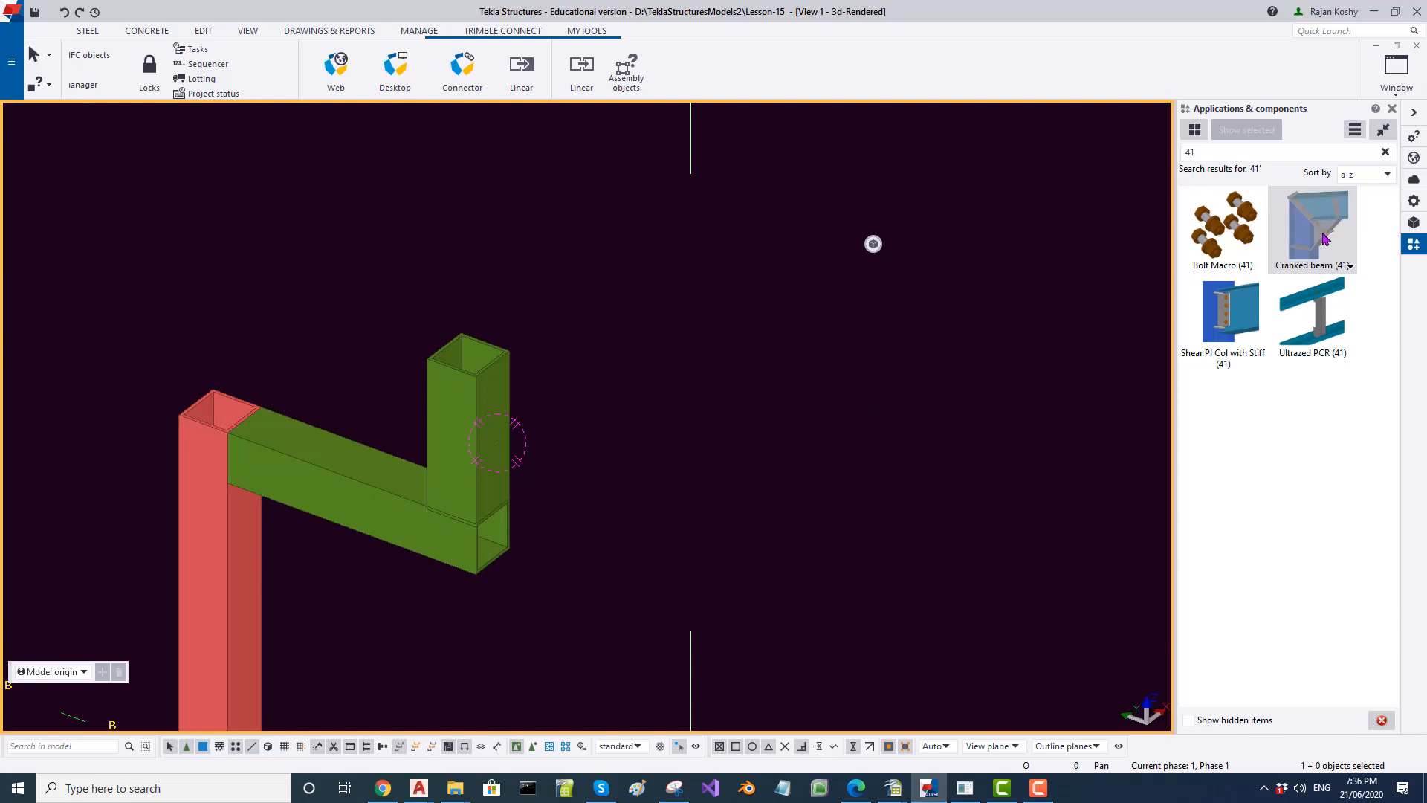
double_click(1207, 153)
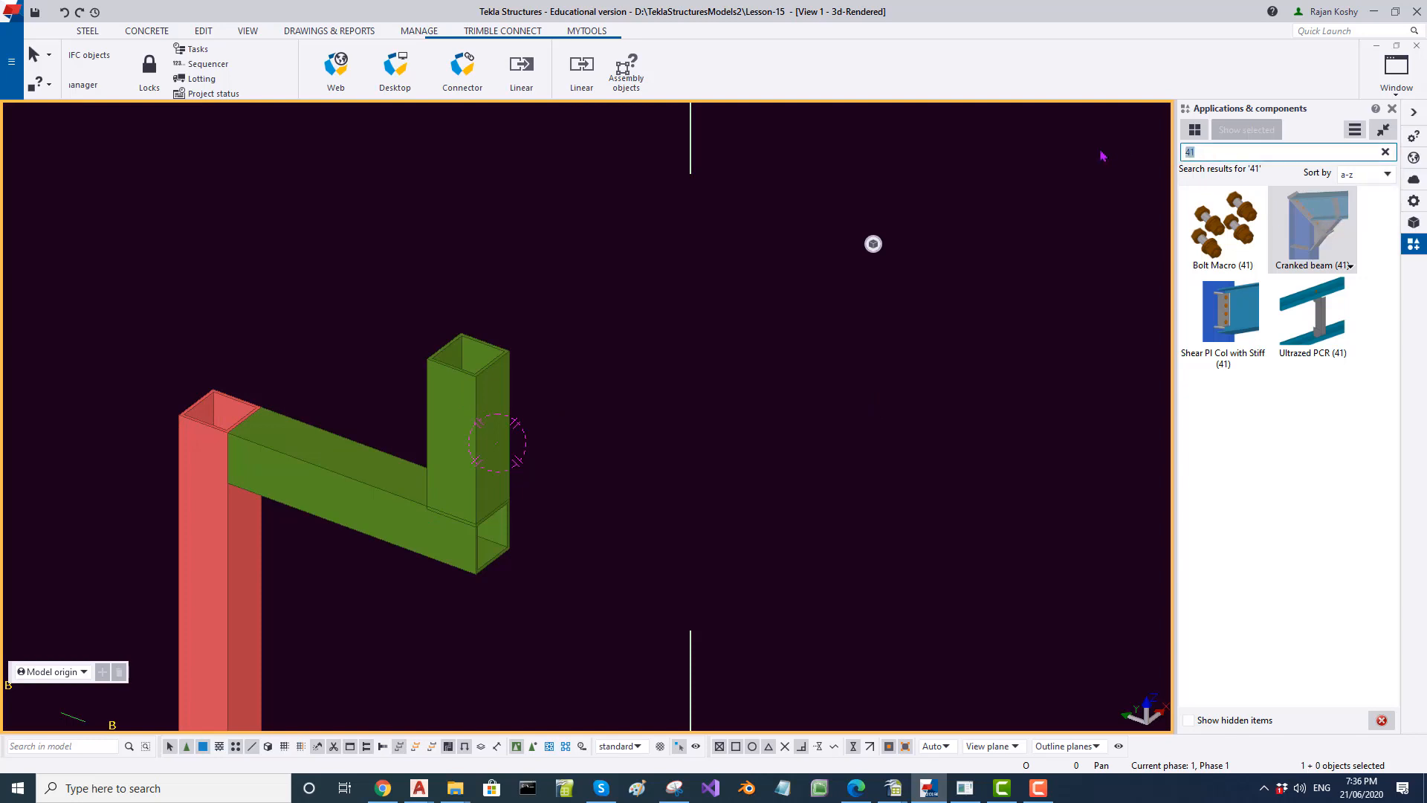
key(BackSpace)
text(4)
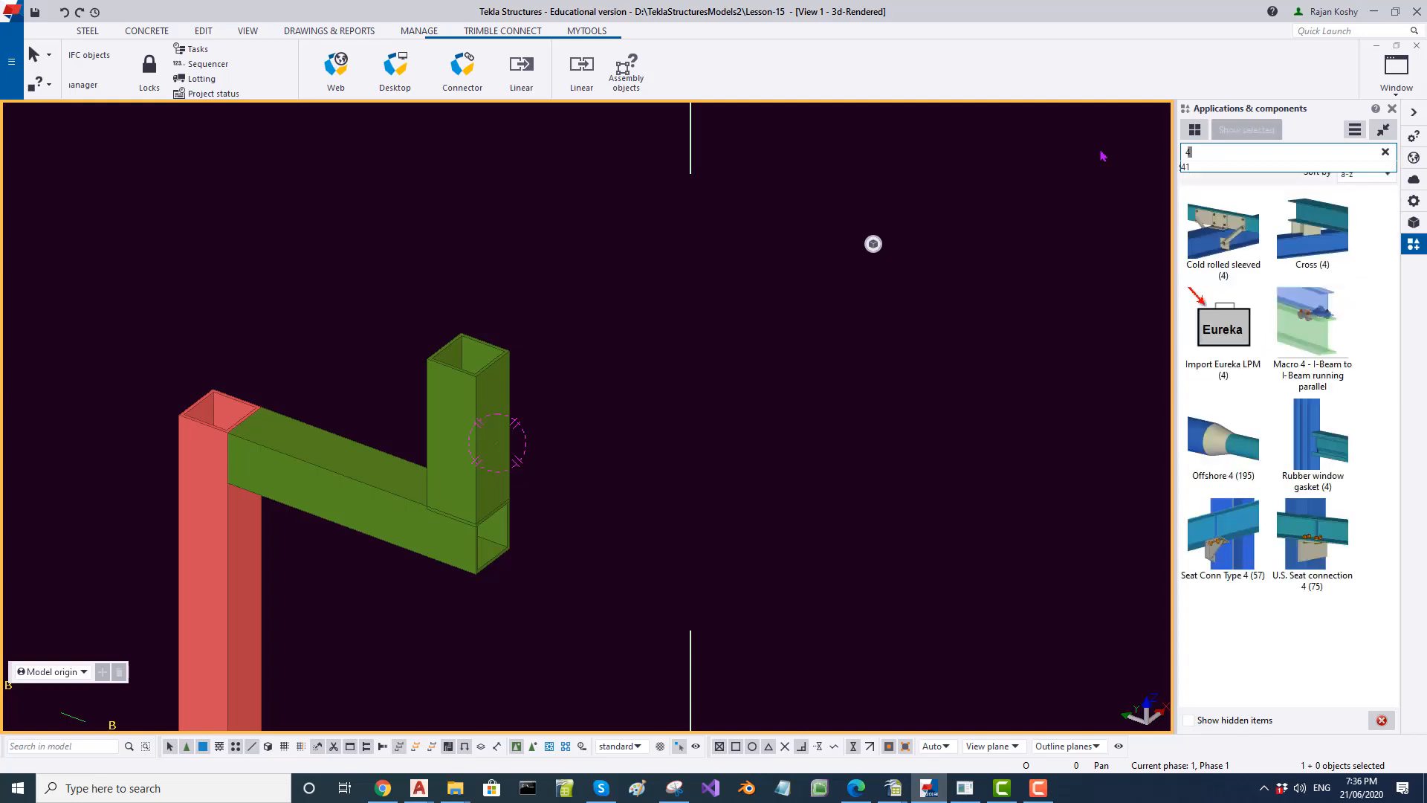
text(1)
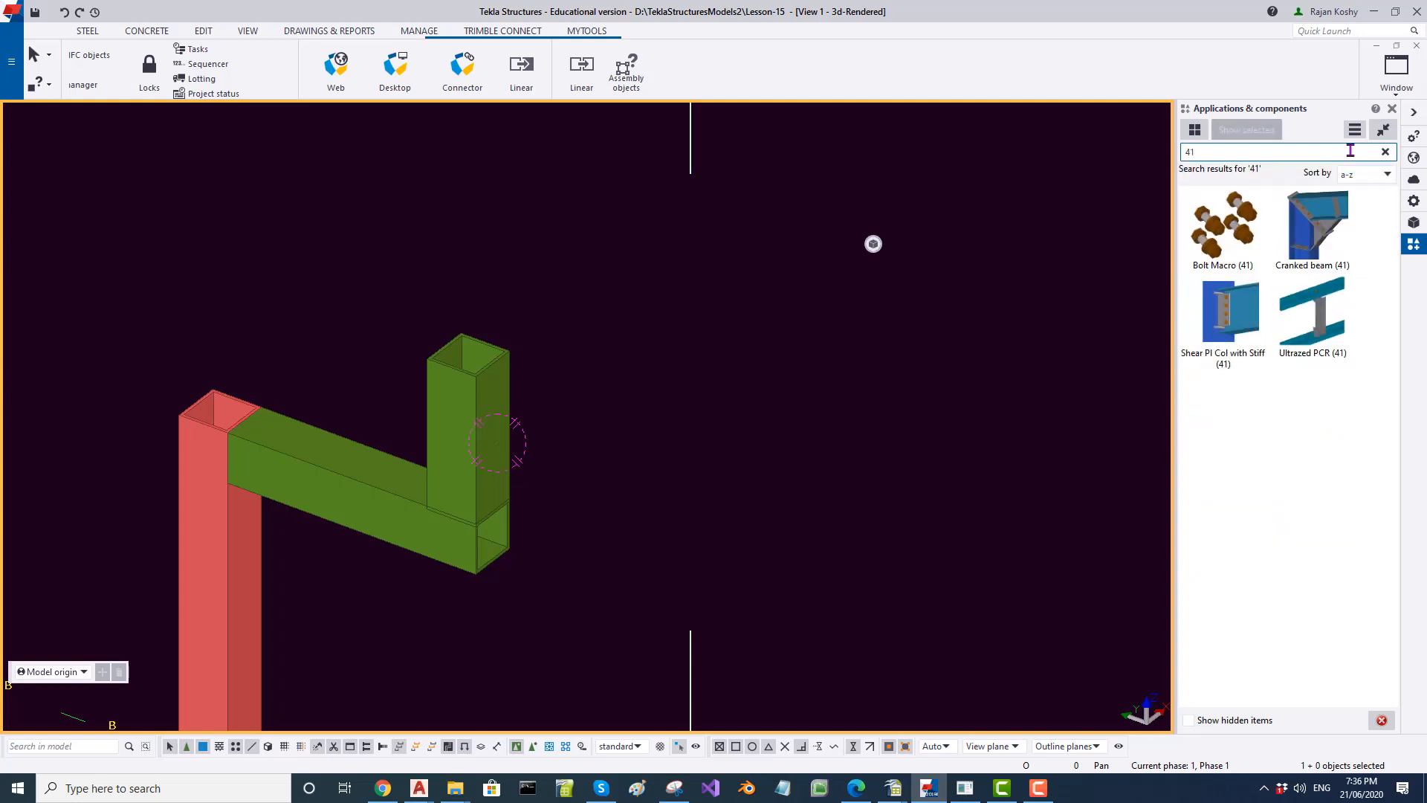
Join the A-1 bracket's members with Cranked beam (41), taking the horizontal member as main part and the vertical as secondary, and redraw the view.
click(1310, 238)
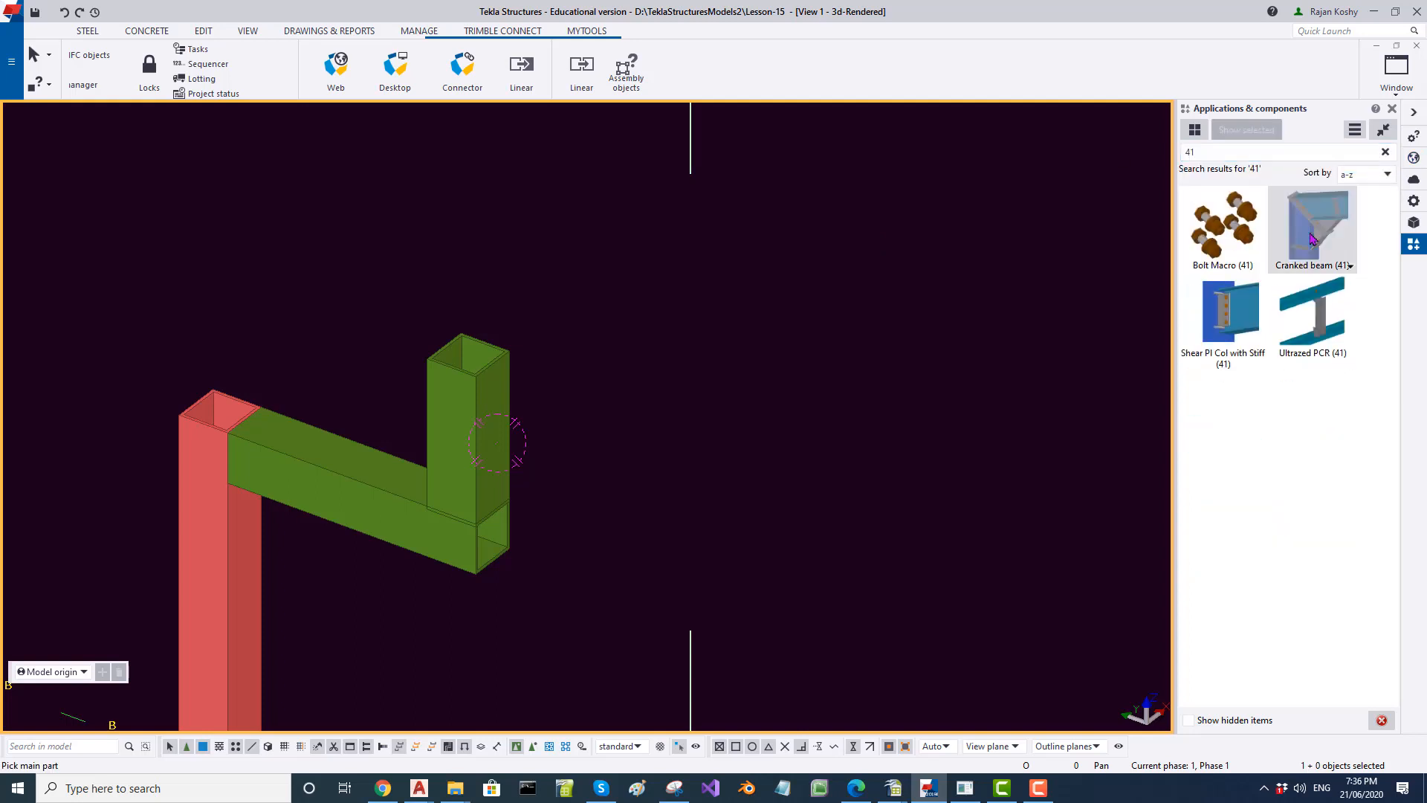
click(392, 522)
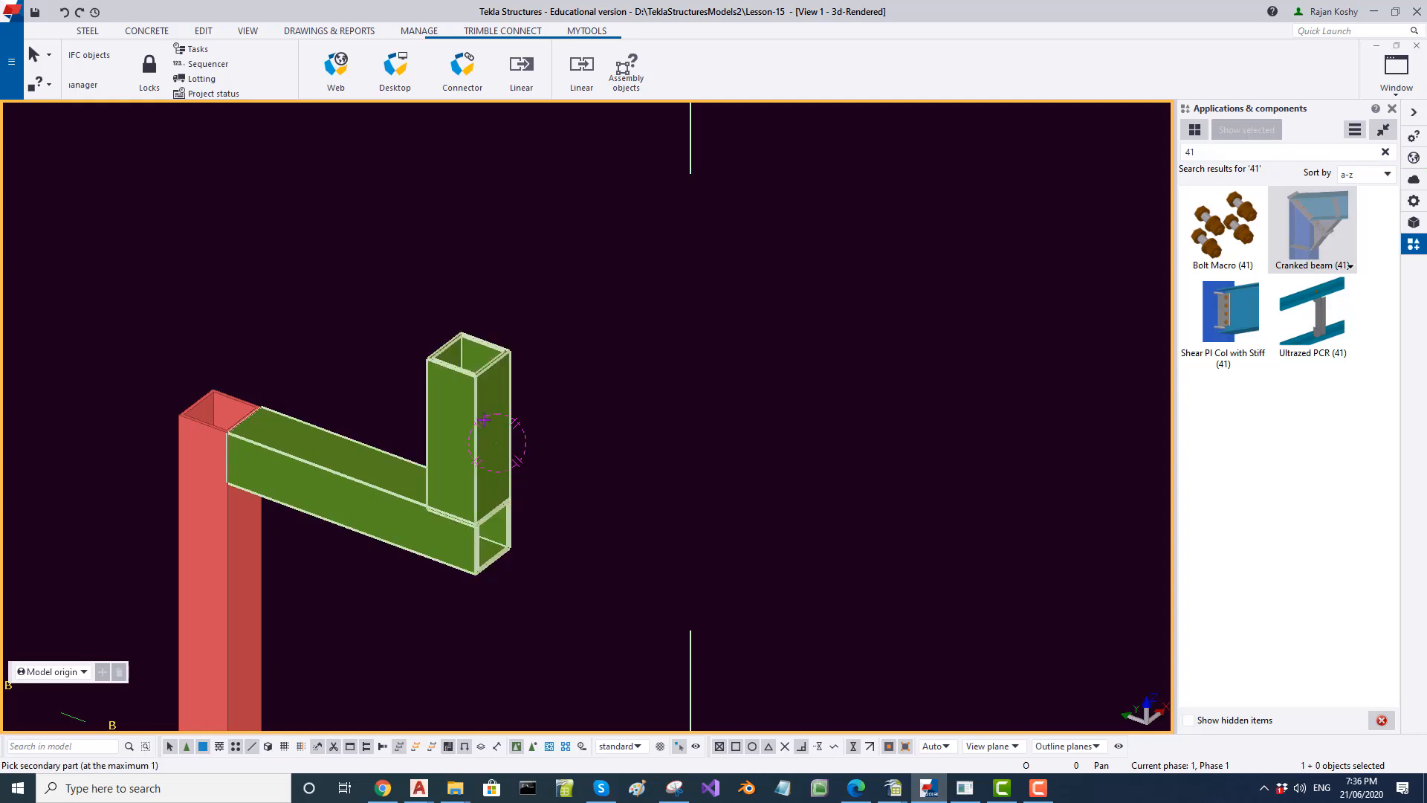
click(484, 420)
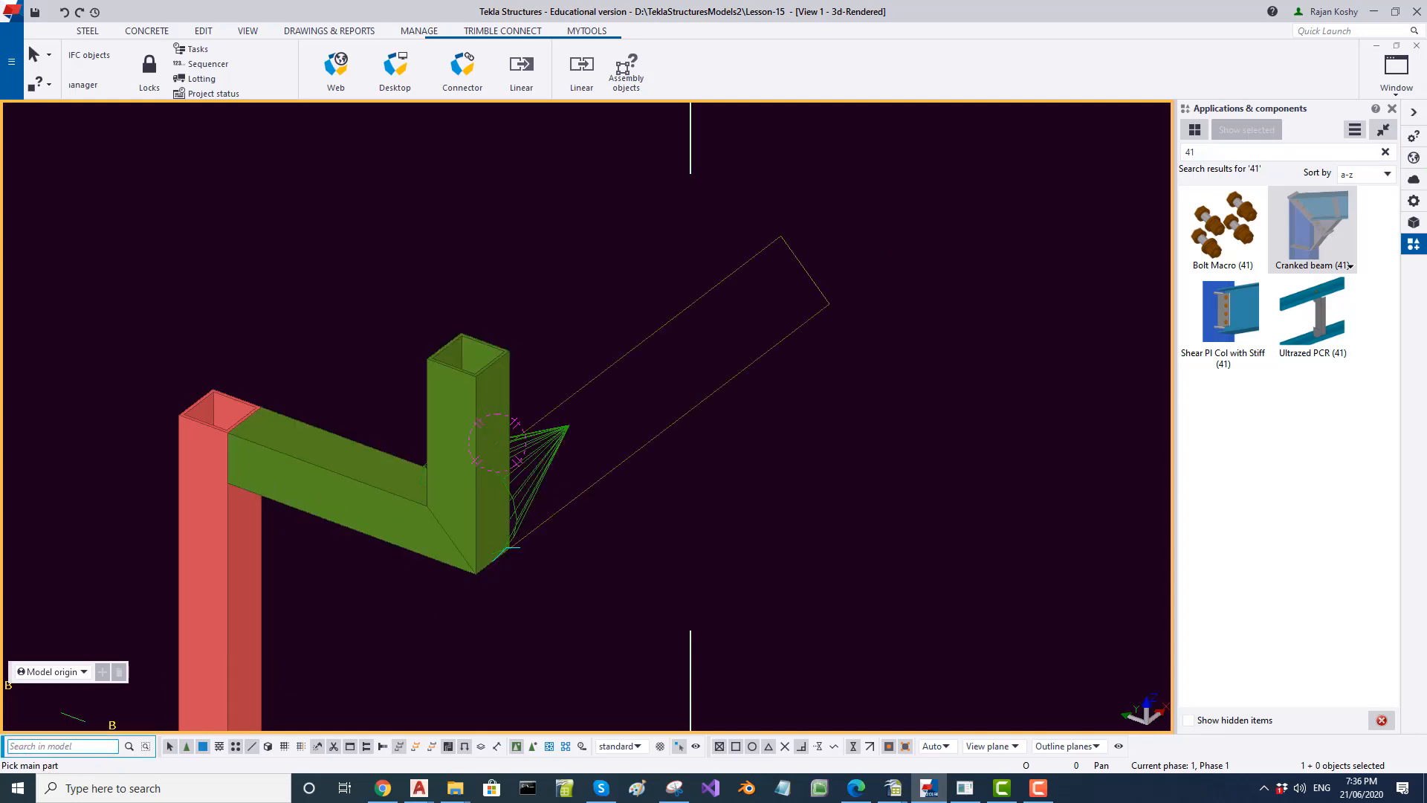
right_click(327, 325)
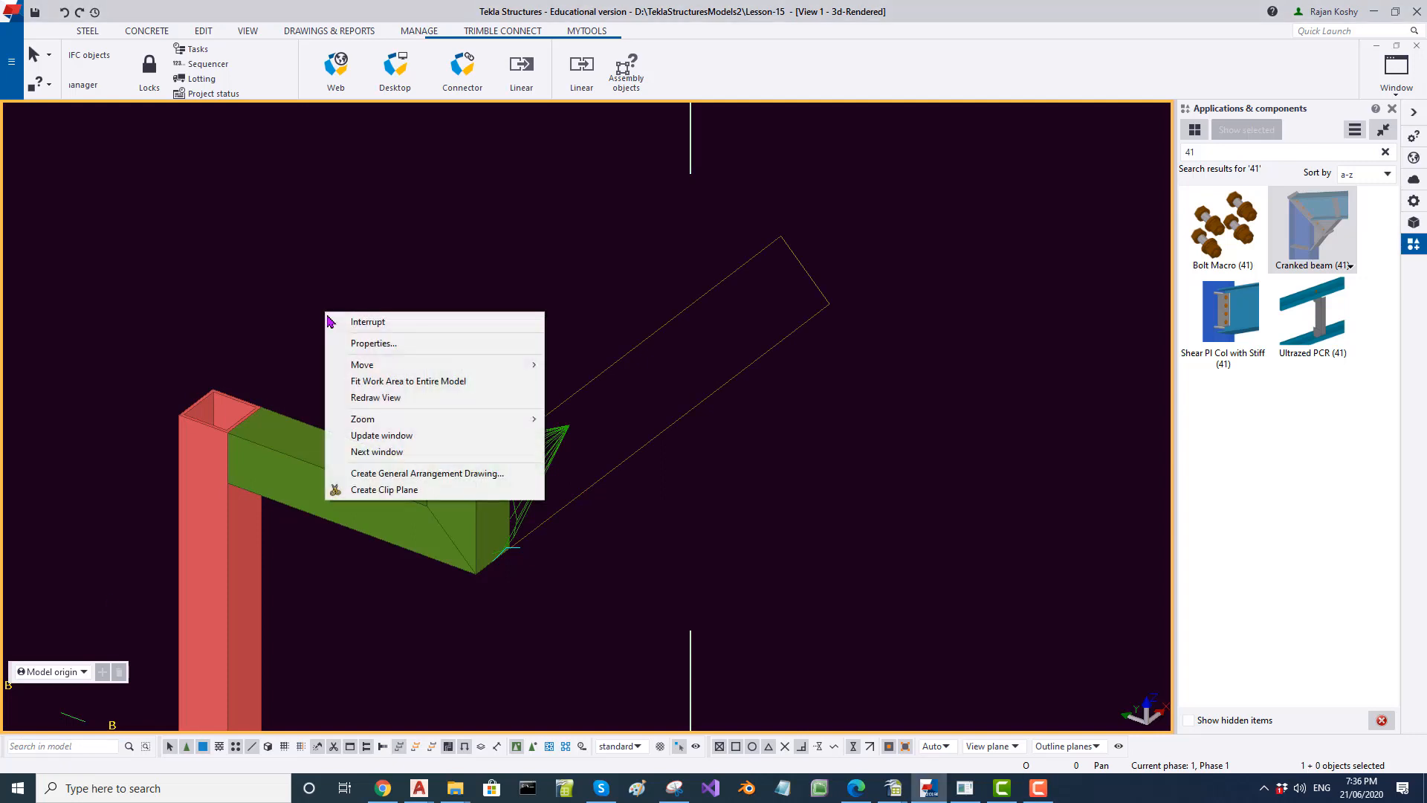
click(375, 397)
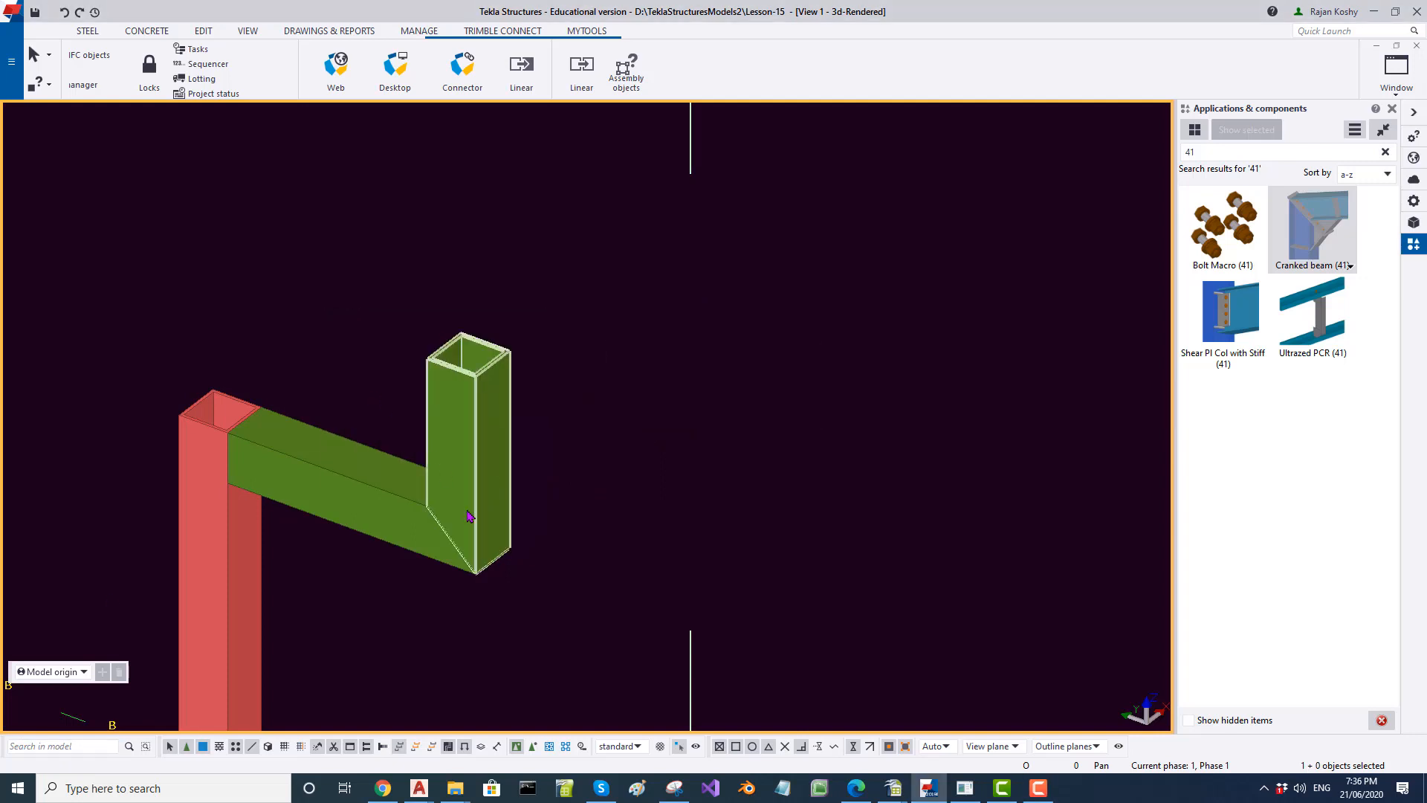
Turn on the in-model visibility of component symbols in the display settings of the 3D view.
scroll(472, 519, up, 1)
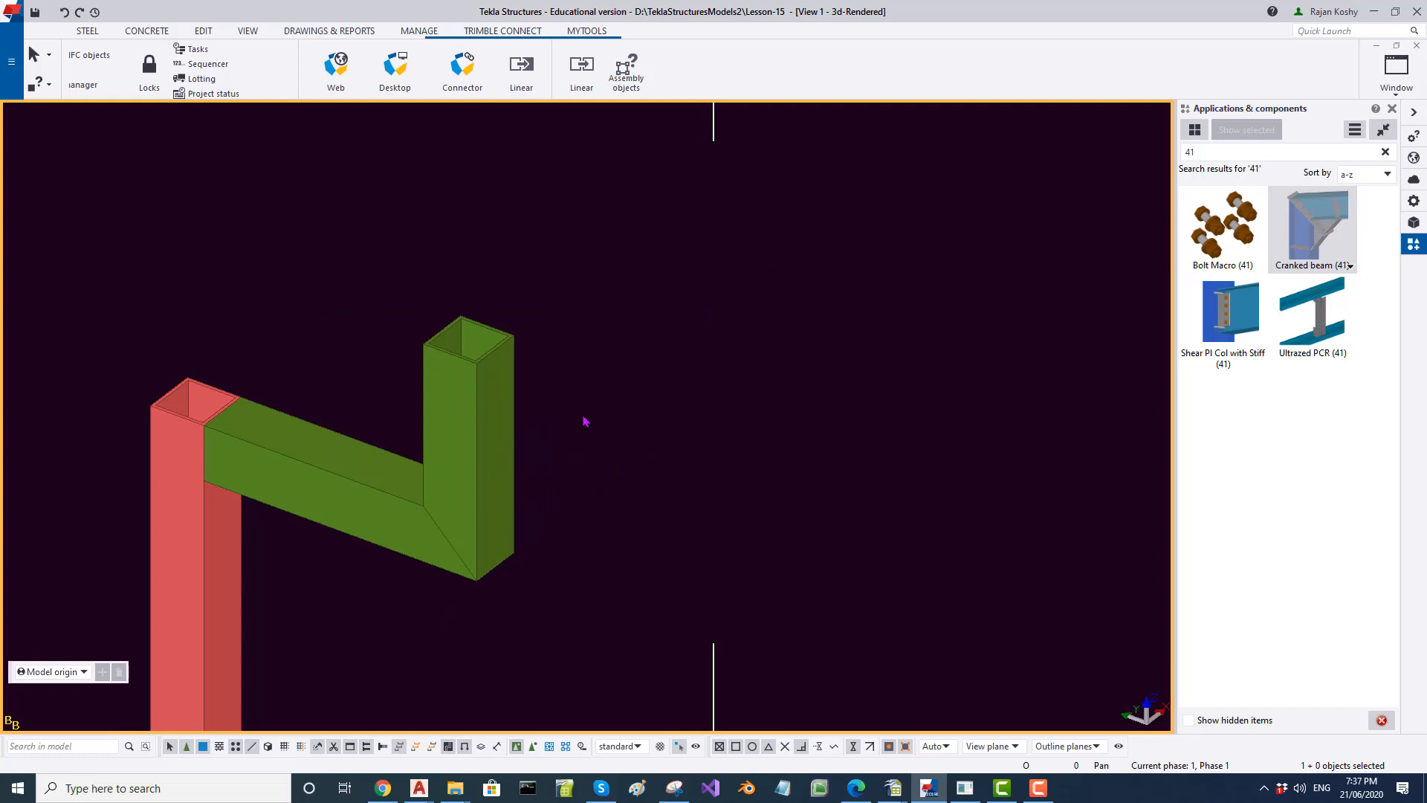
double_click(584, 421)
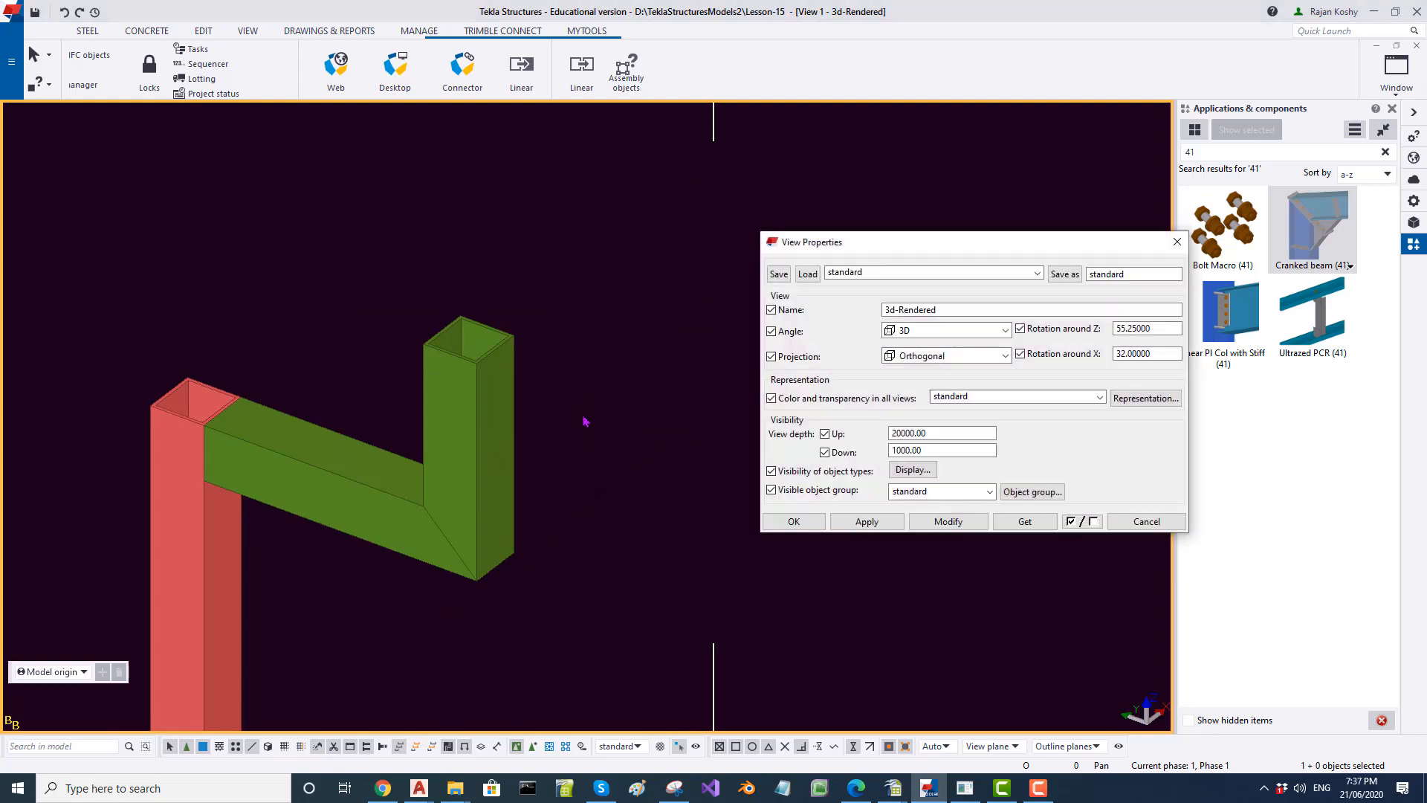
click(913, 470)
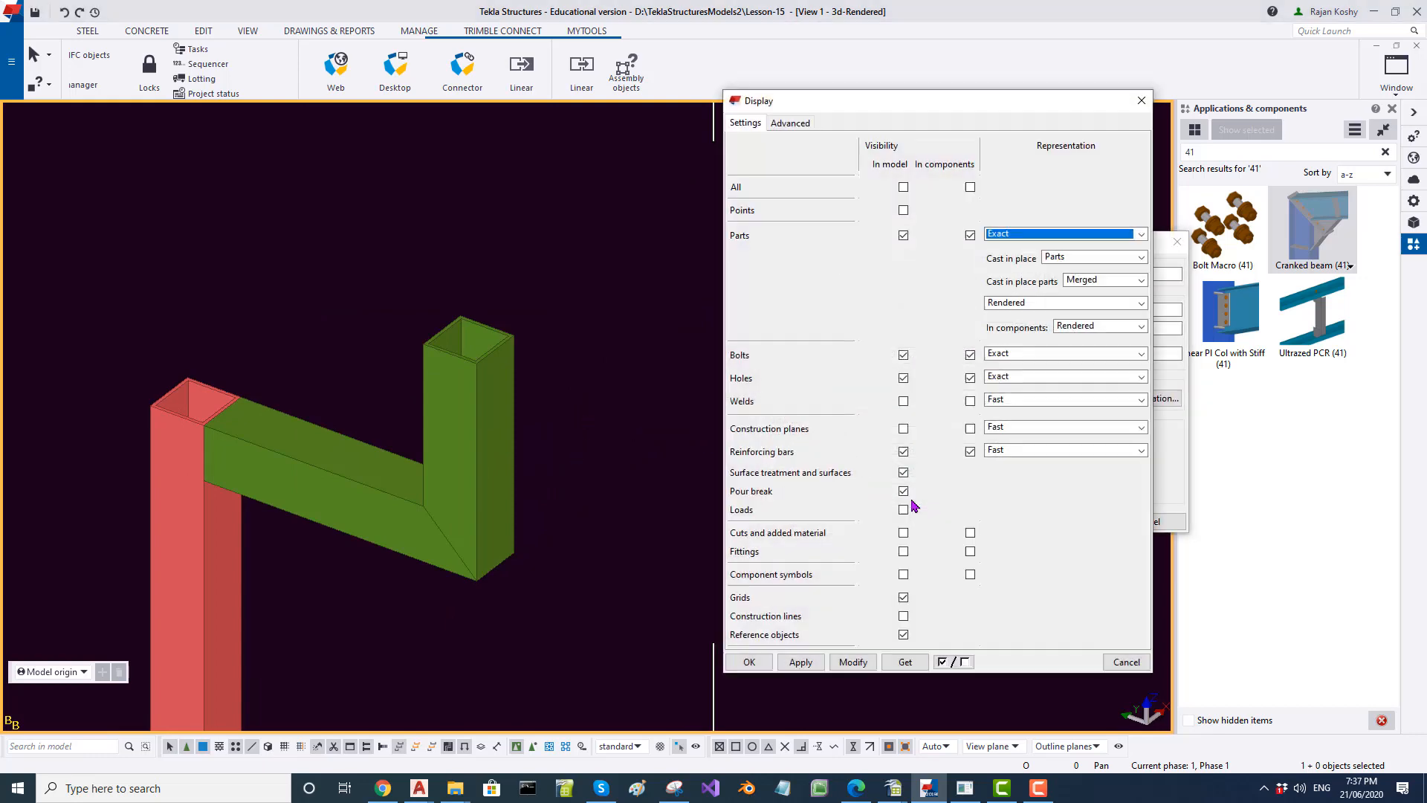
click(903, 574)
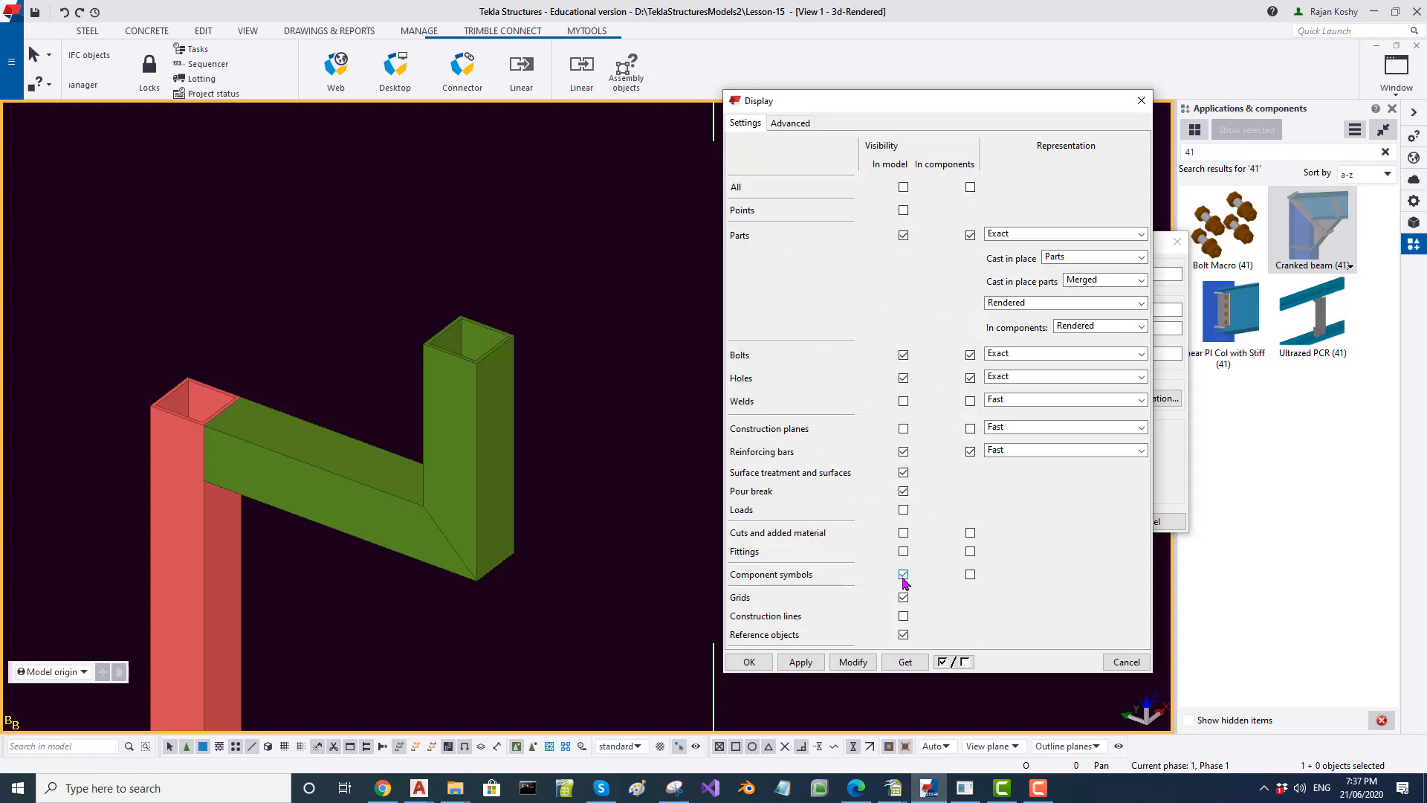
click(853, 662)
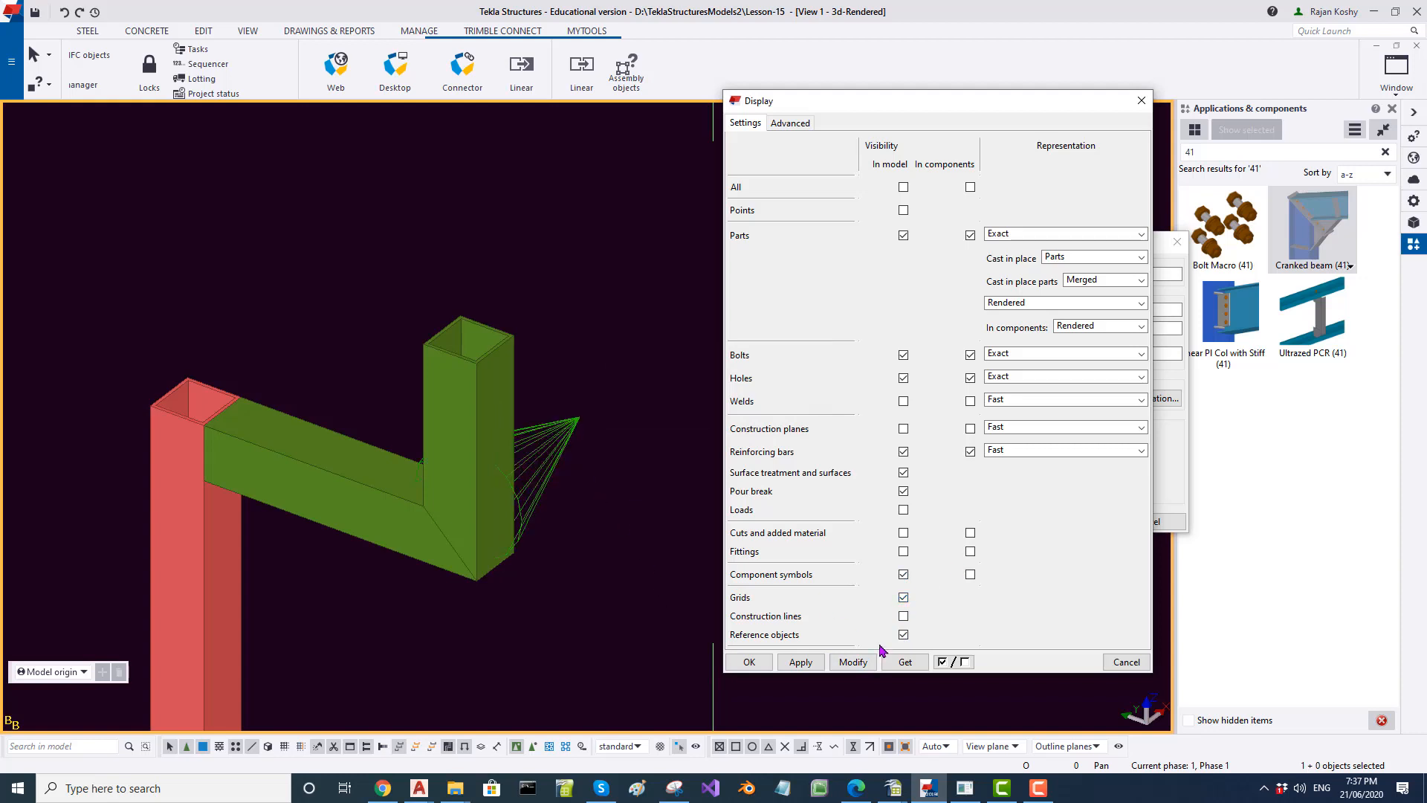
Turn off the in-model component symbols in the view and close the display settings.
click(903, 575)
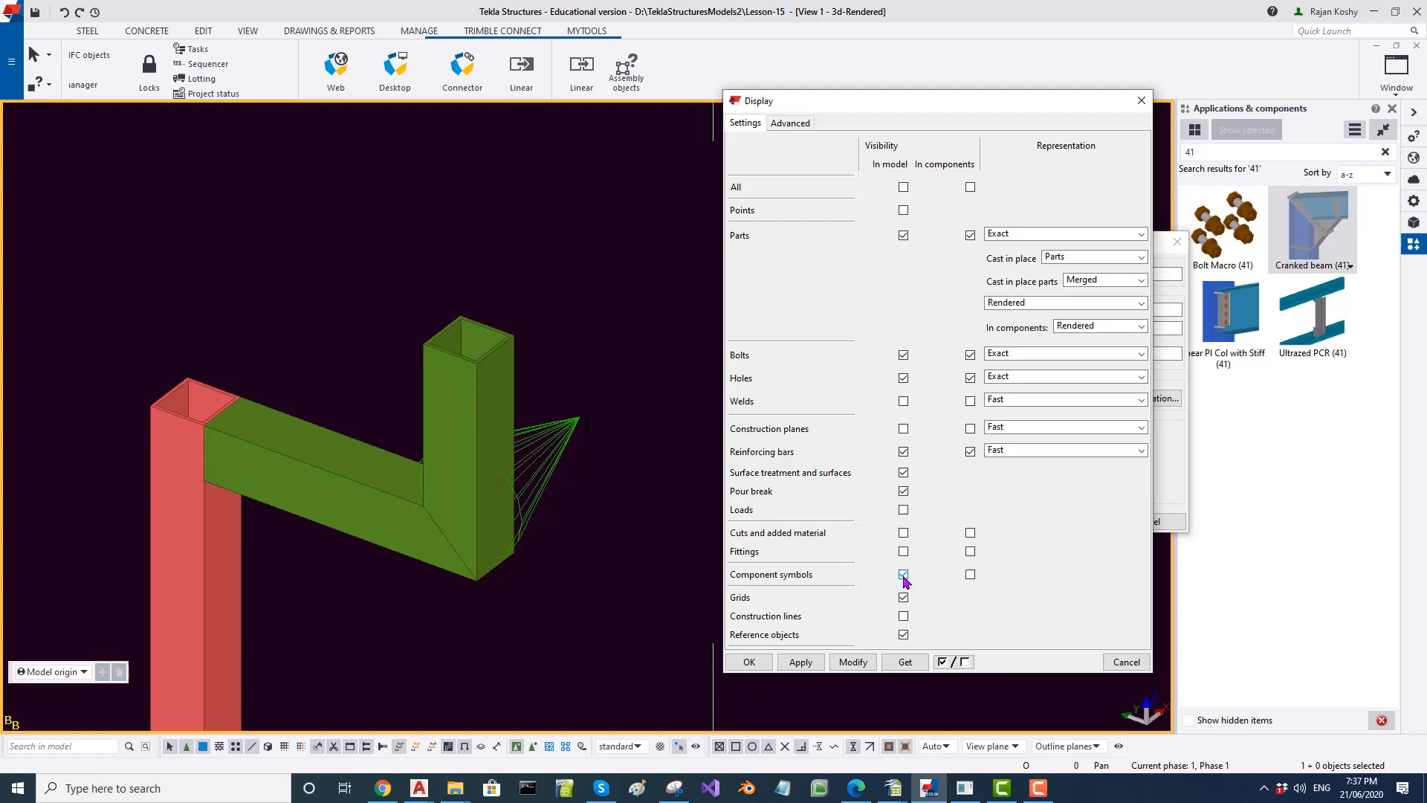
click(848, 662)
click(740, 663)
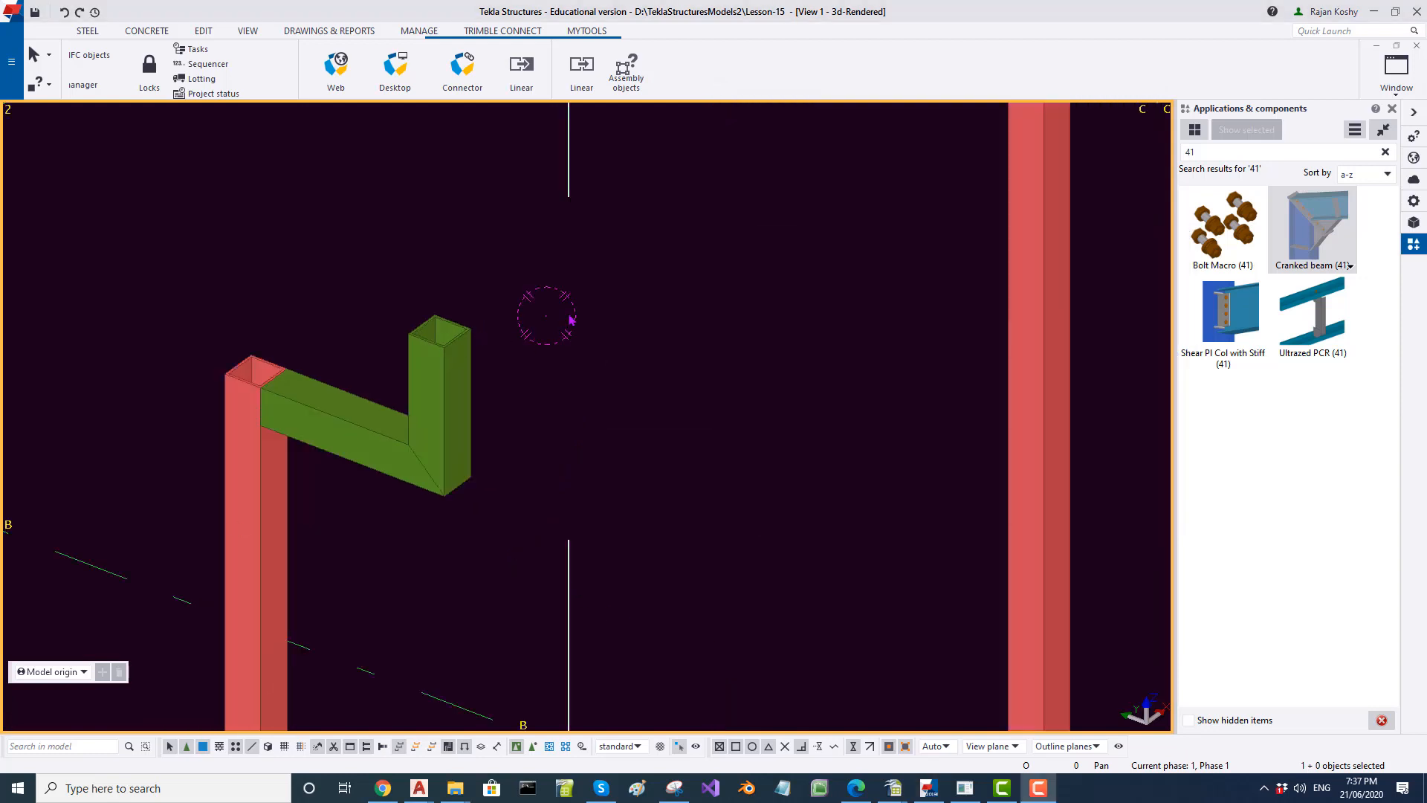
Inquire the assembly objects of the mitred A-1 bracket and of the unjoined B-1 bracket's horizontal and vertical members.
click(626, 80)
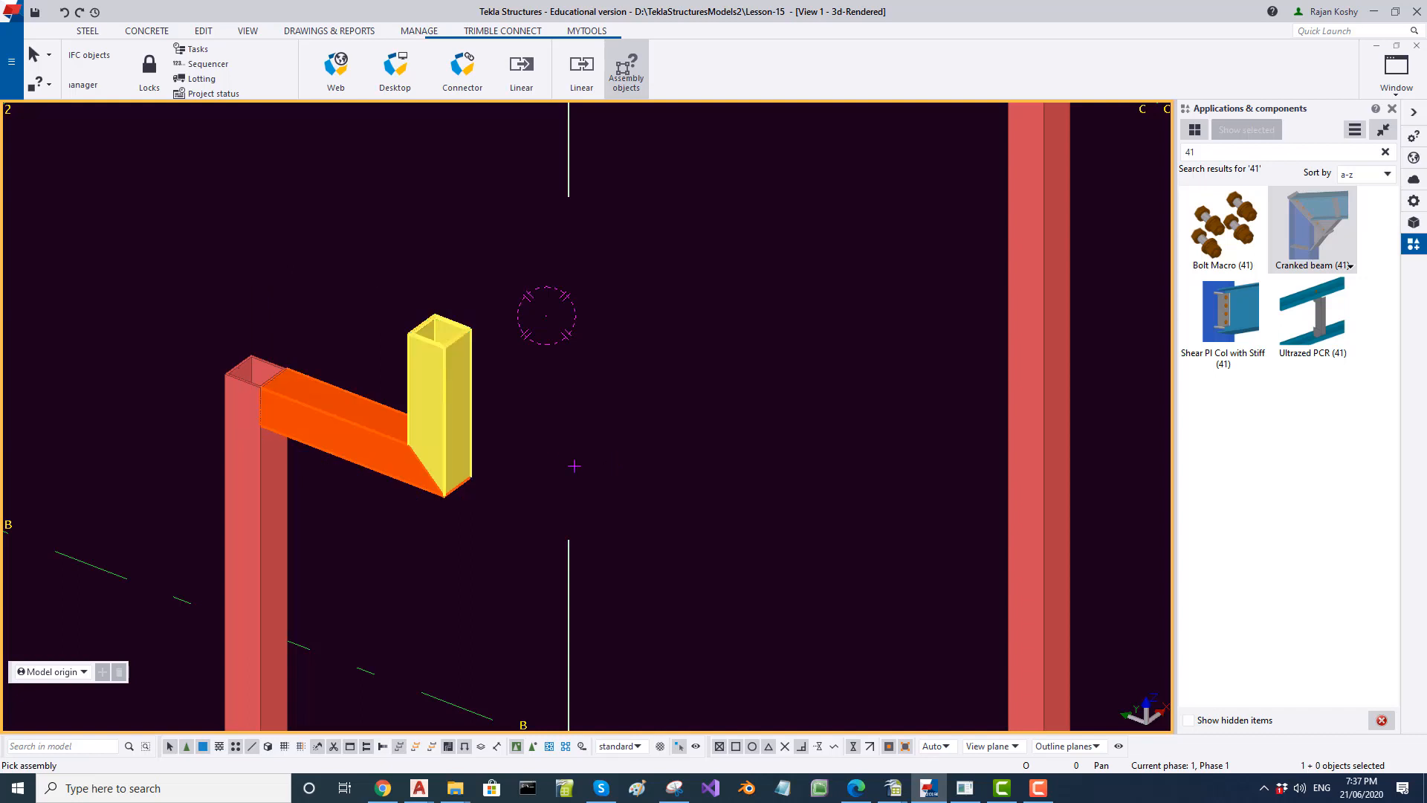
click(352, 447)
scroll(595, 417, down, 4)
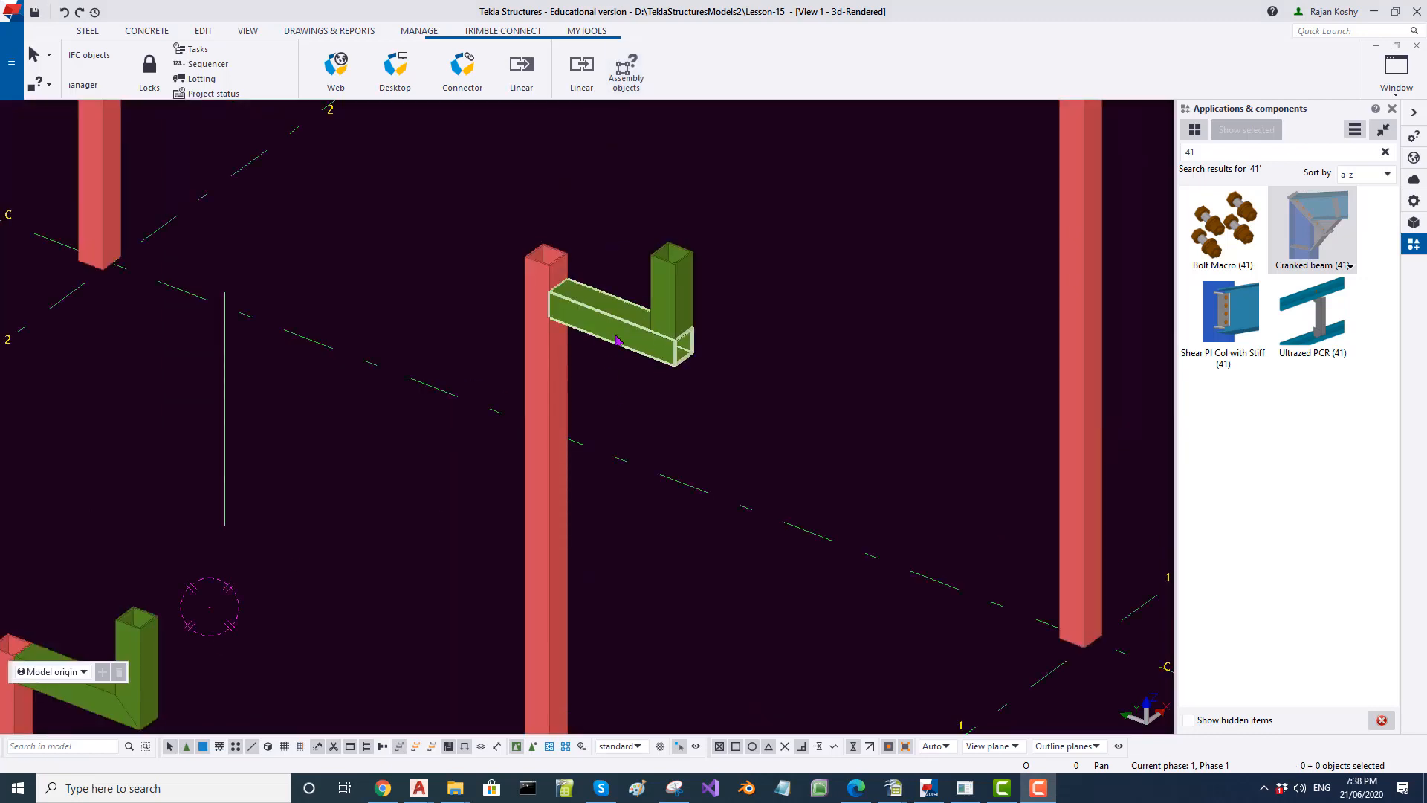
click(625, 64)
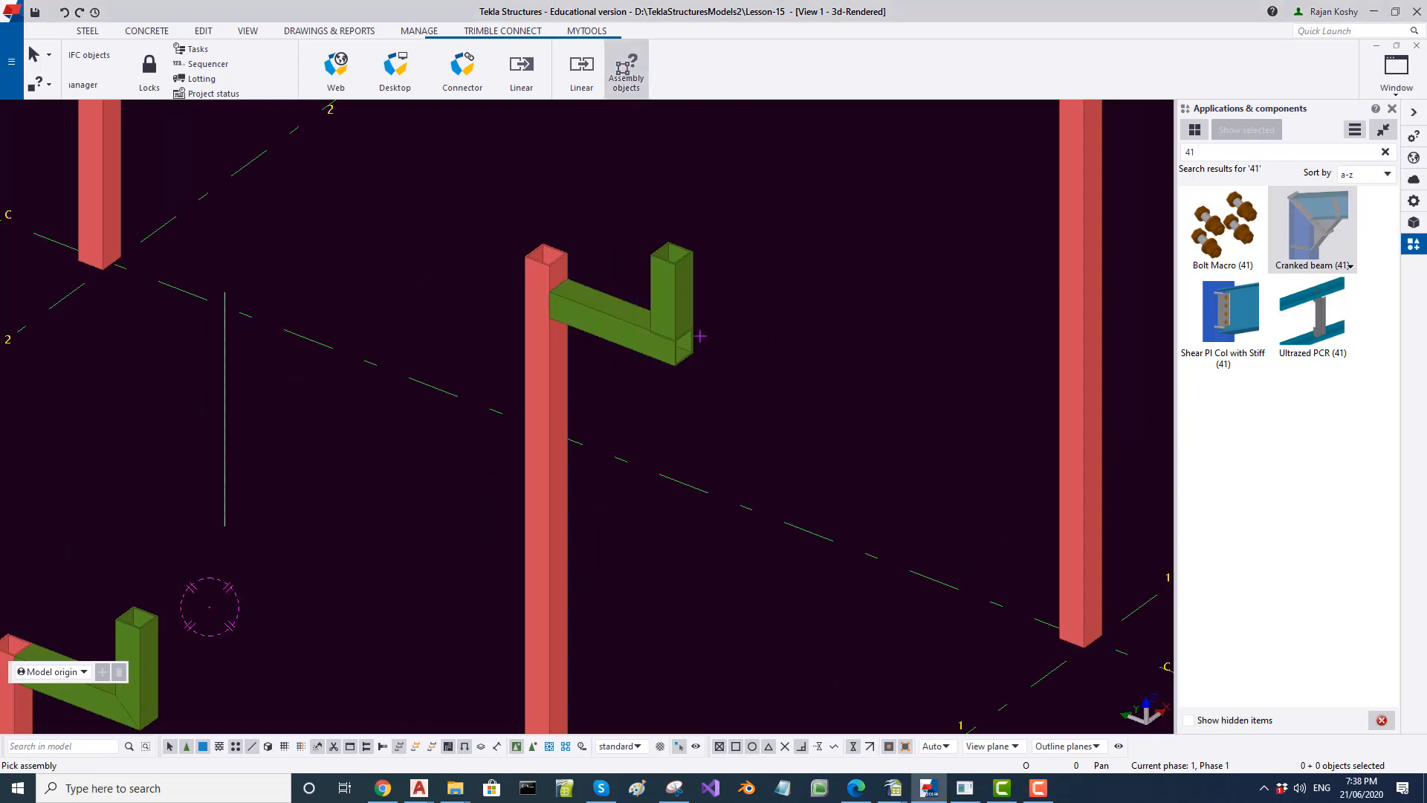
click(632, 329)
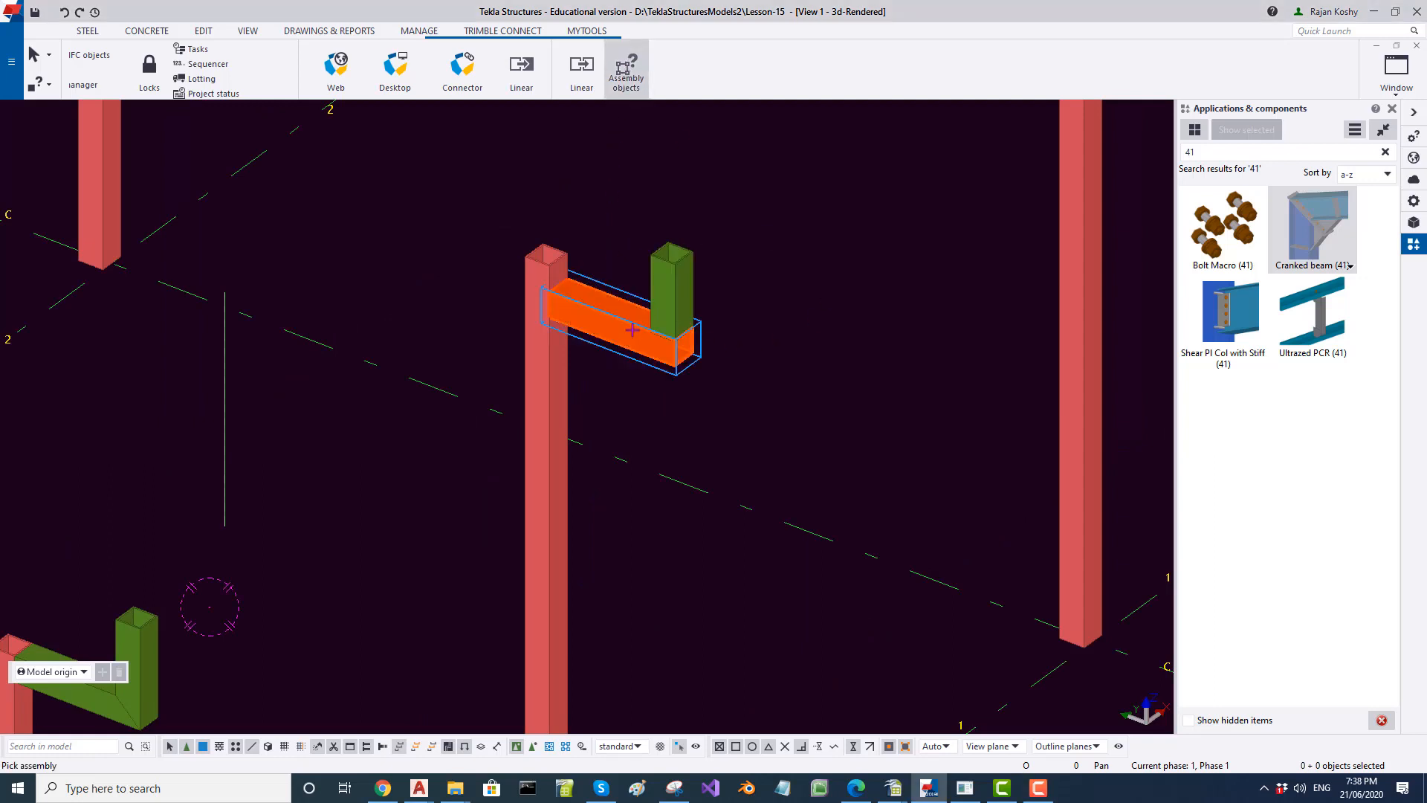
click(672, 289)
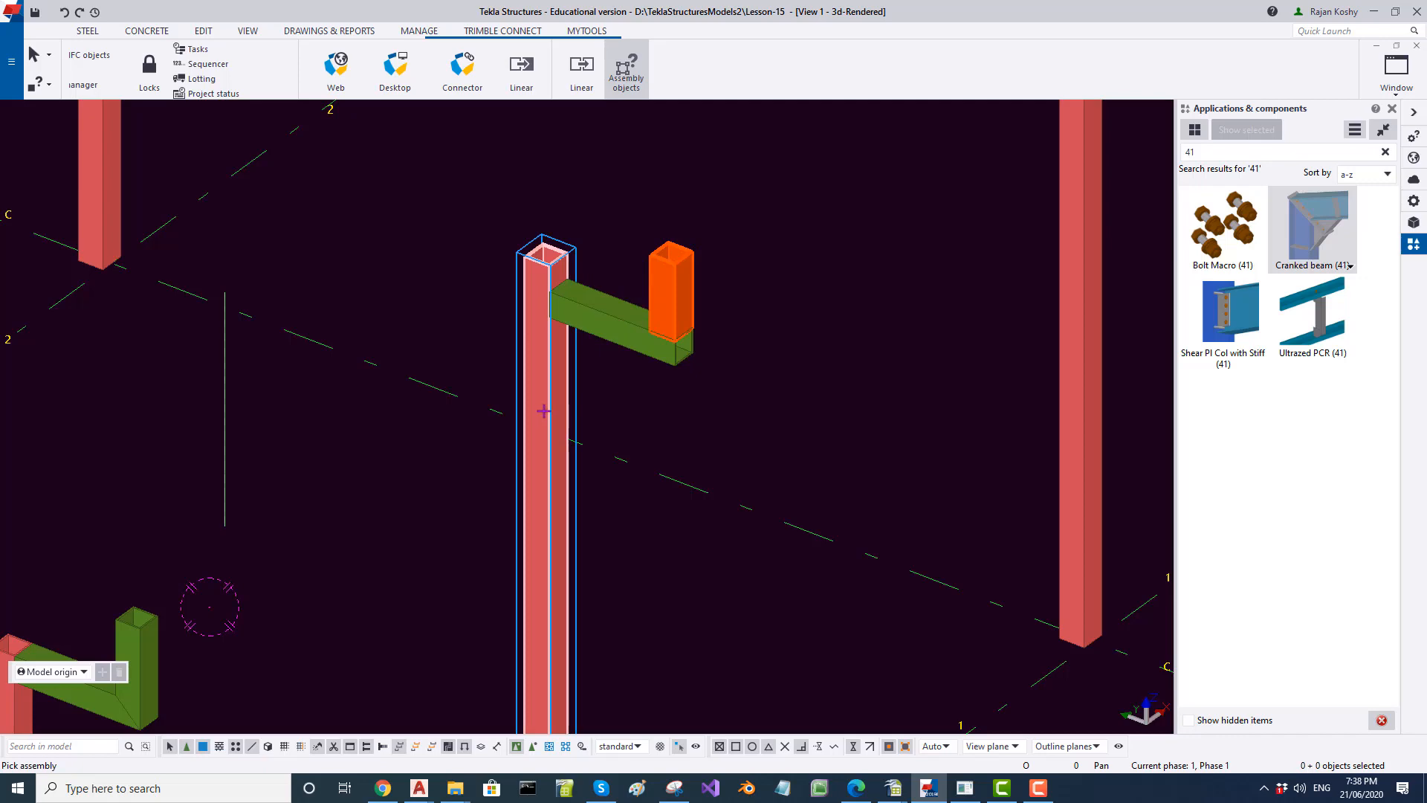
Inquire the assembly objects of the columns at B-1 and A-1.
click(544, 411)
scroll(808, 314, down, 3)
click(397, 583)
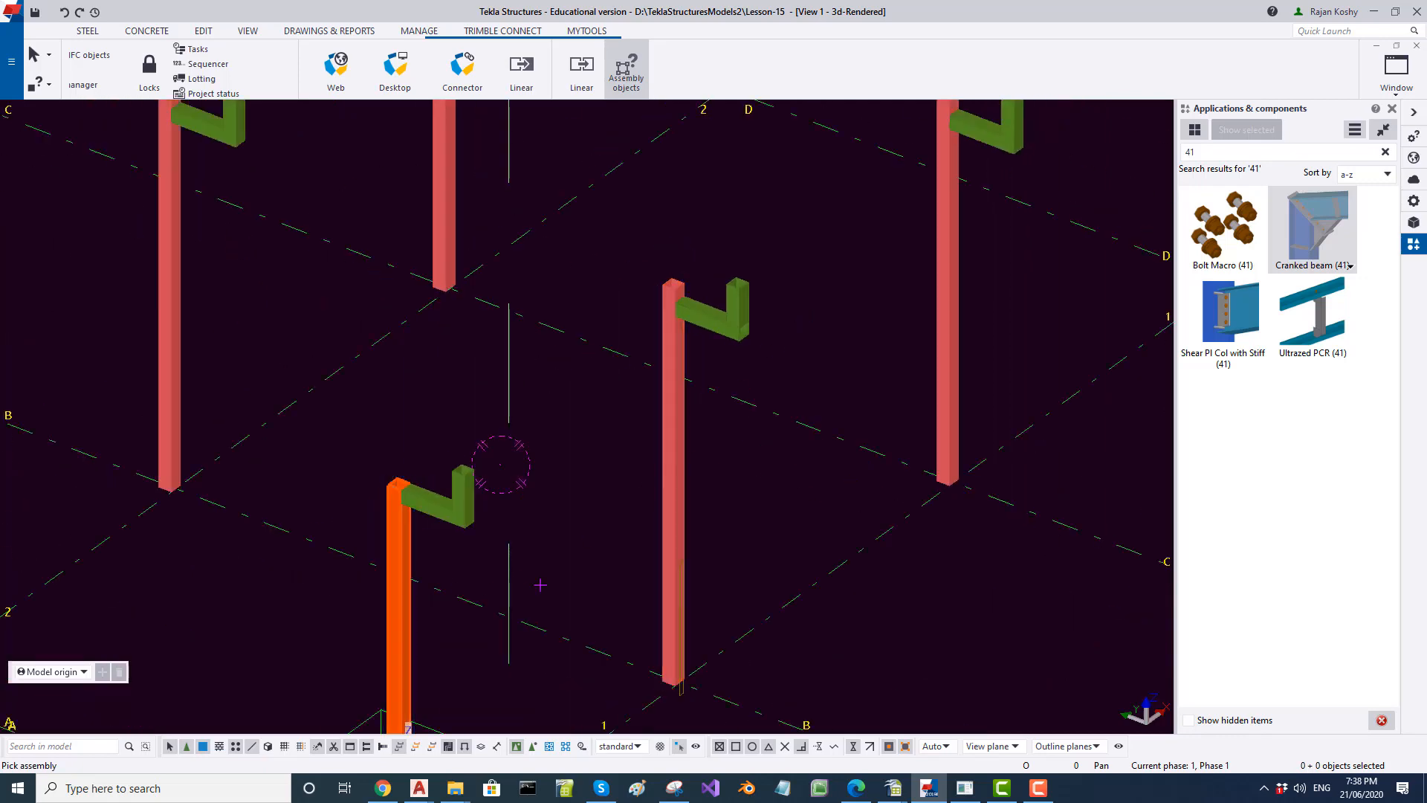
middle_drag(433, 658, 442, 325)
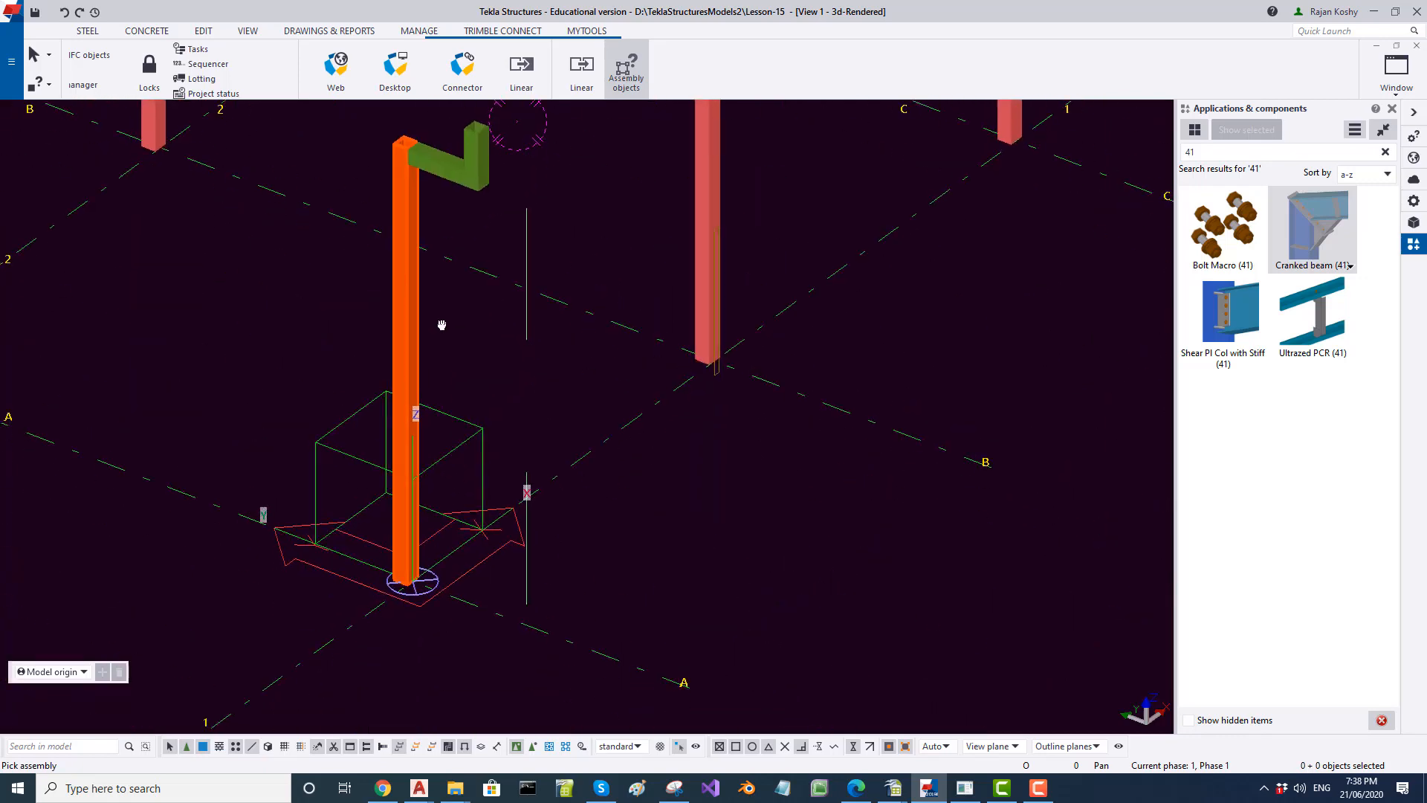
middle_drag(428, 193, 263, 704)
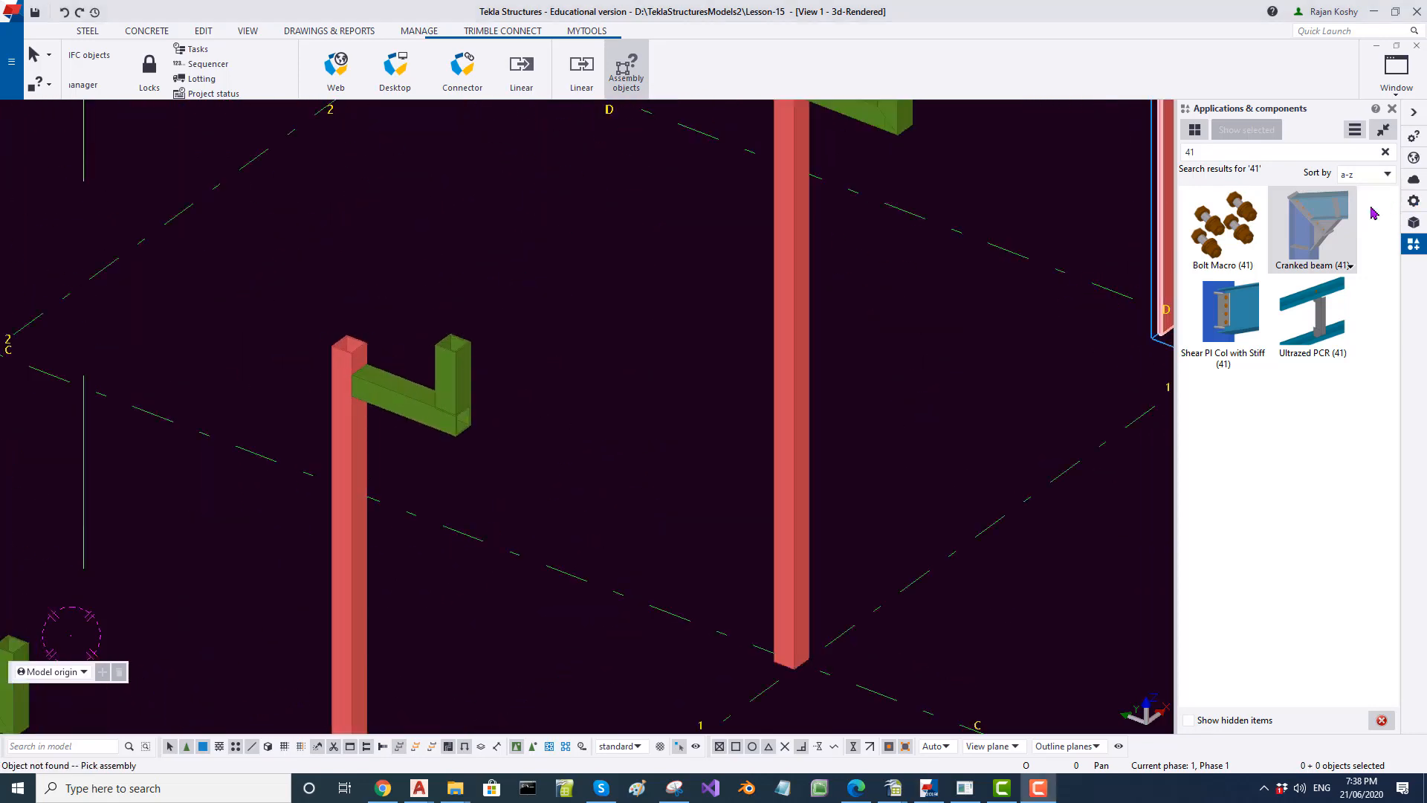
Join the horizontal and vertical members of the B-1 bracket with the Cranked beam (41) component.
click(1306, 221)
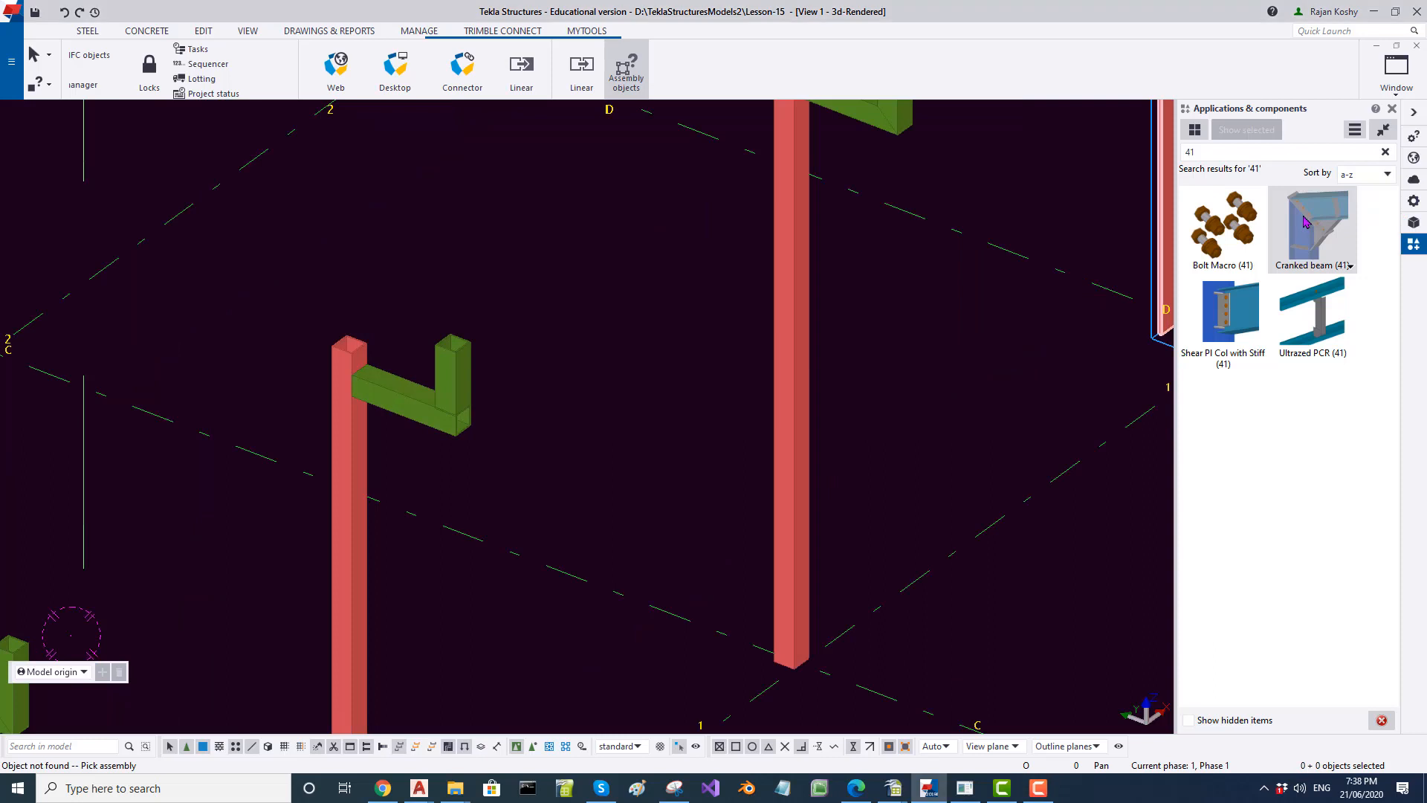
click(388, 405)
click(464, 374)
scroll(462, 380, up, 6)
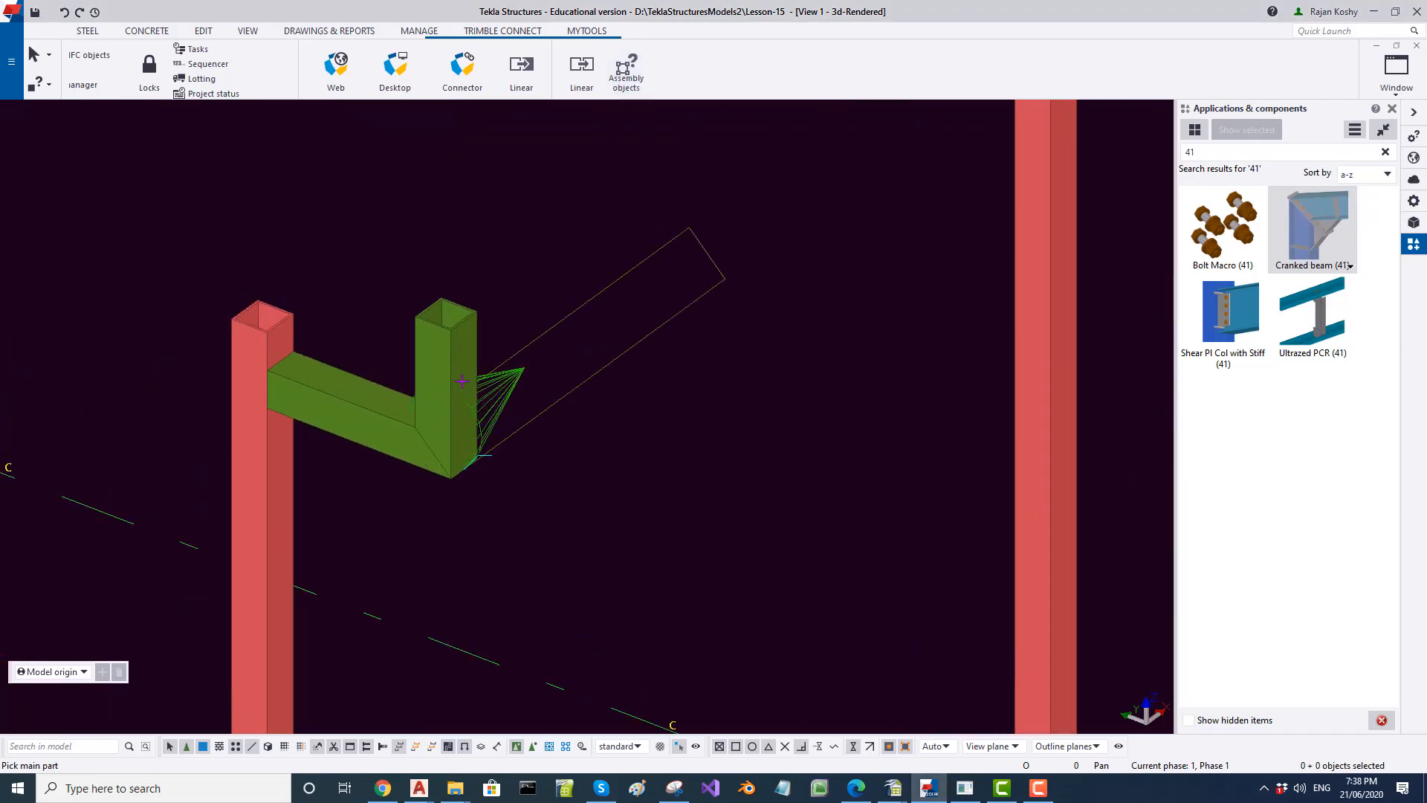
Inquire the assembly objects of the joined B-1 bracket, with the selection mode switched to assemblies.
click(628, 73)
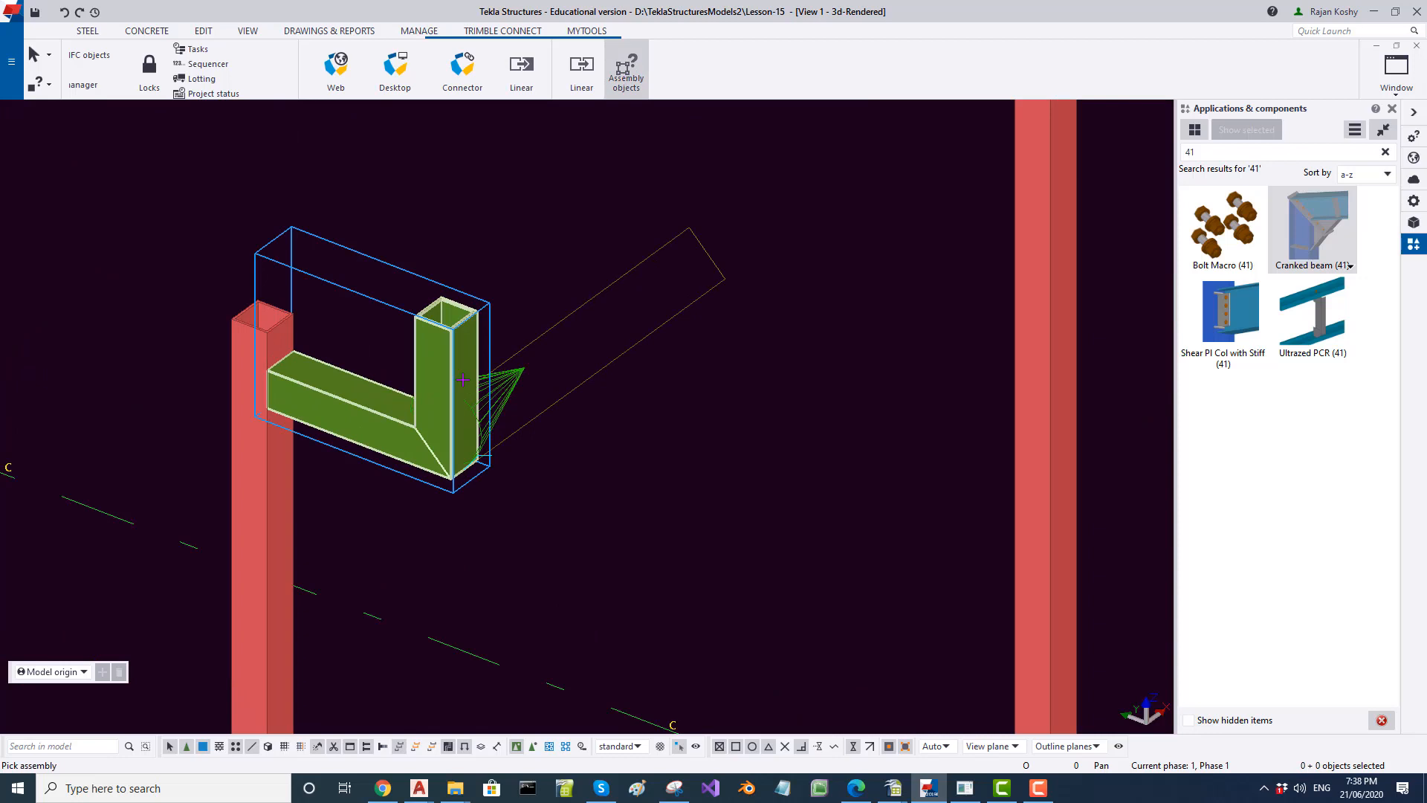
click(372, 407)
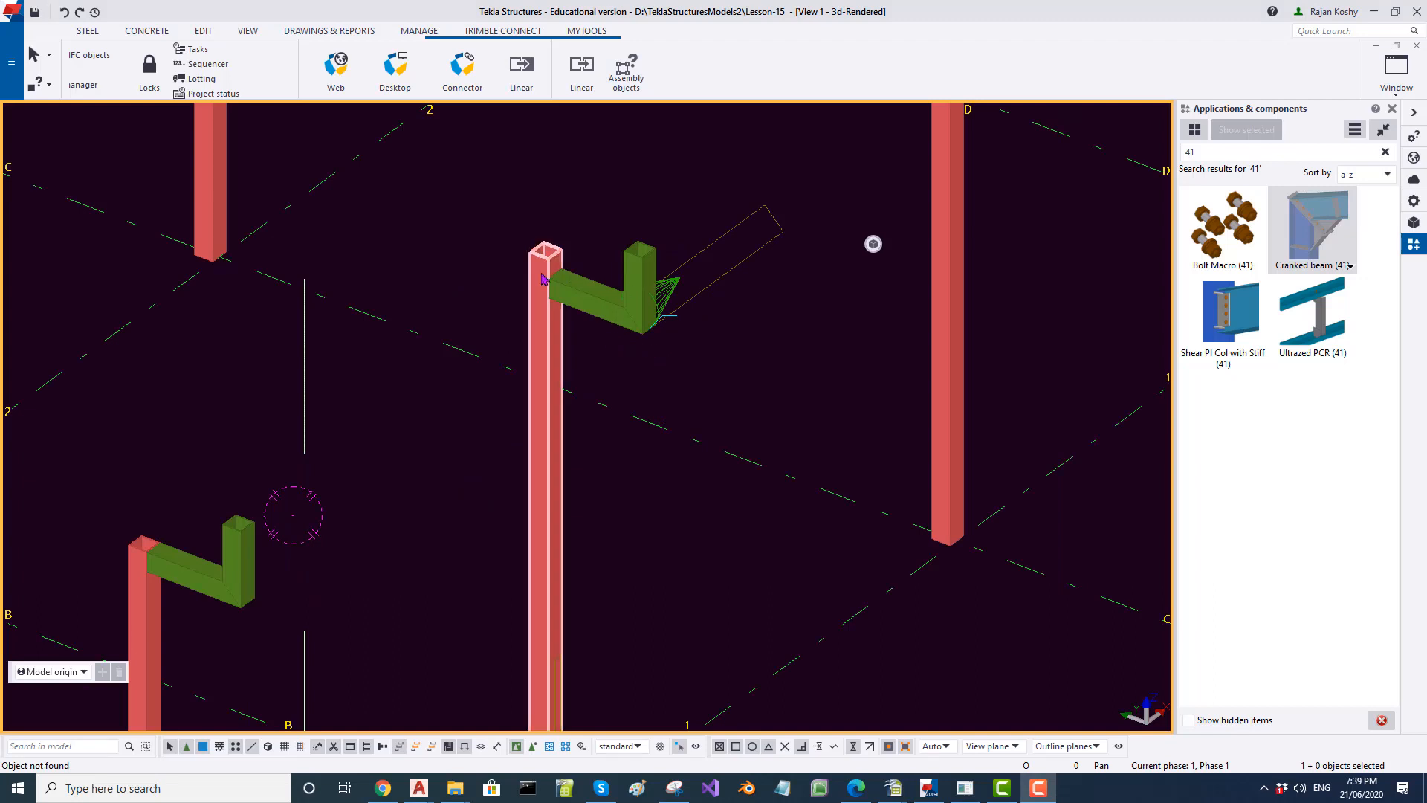
click(637, 276)
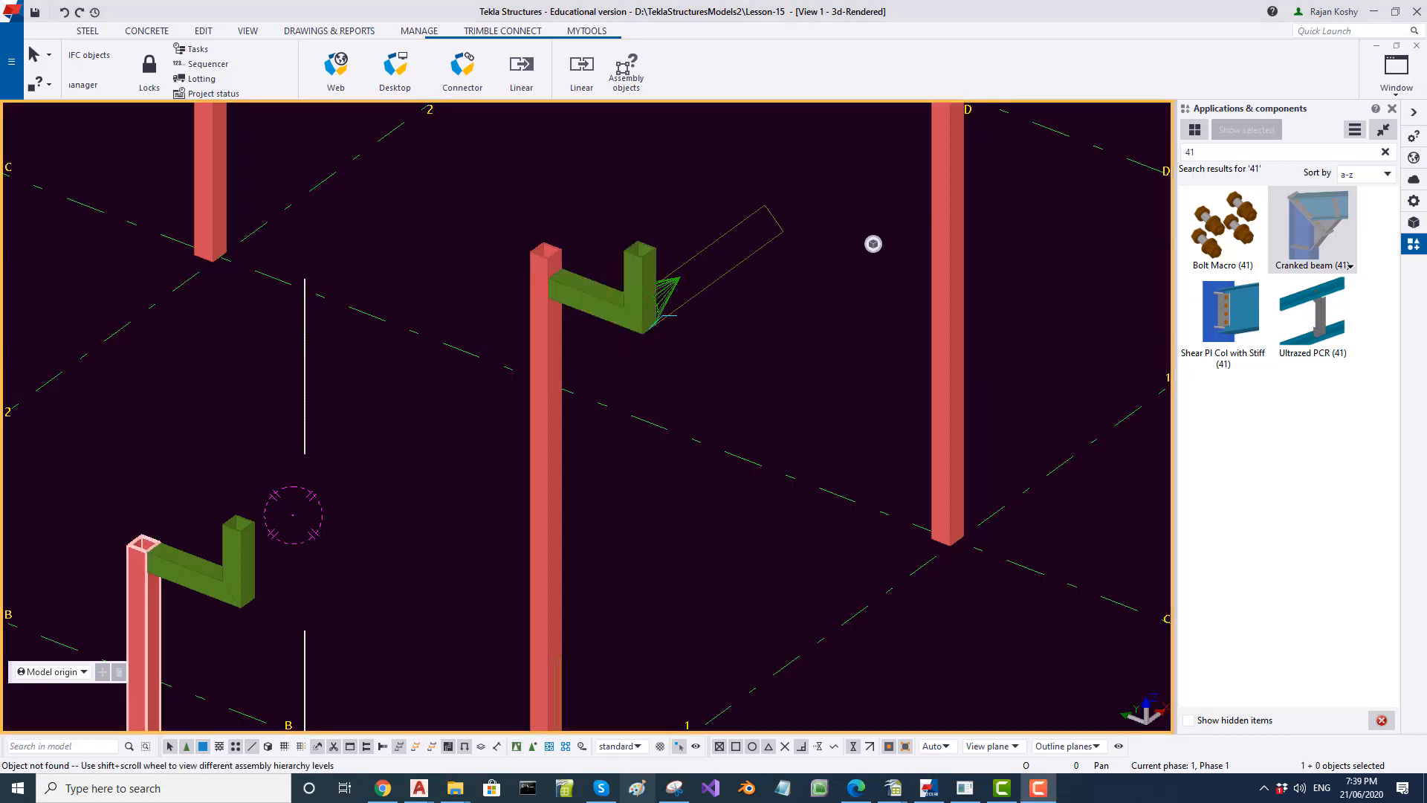
click(550, 749)
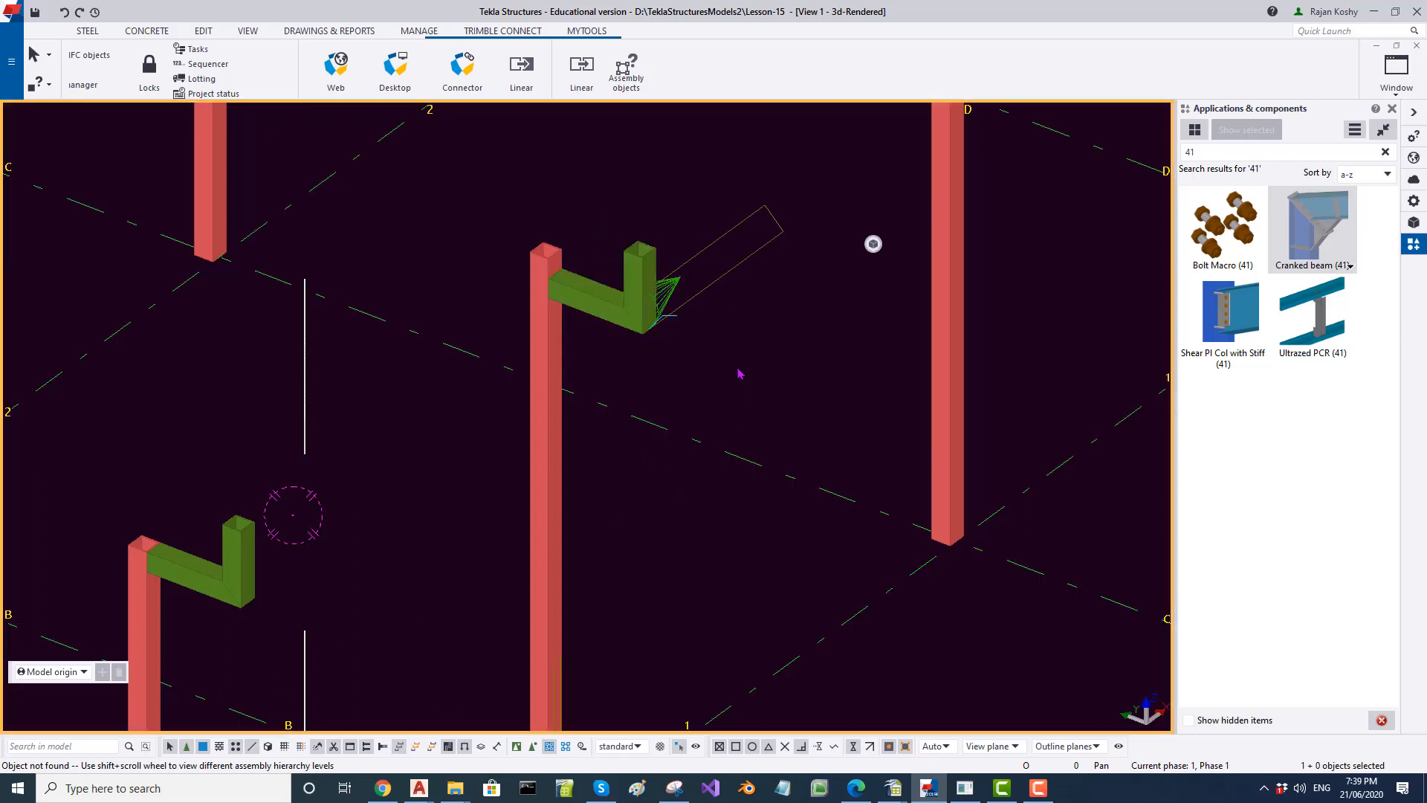
click(626, 74)
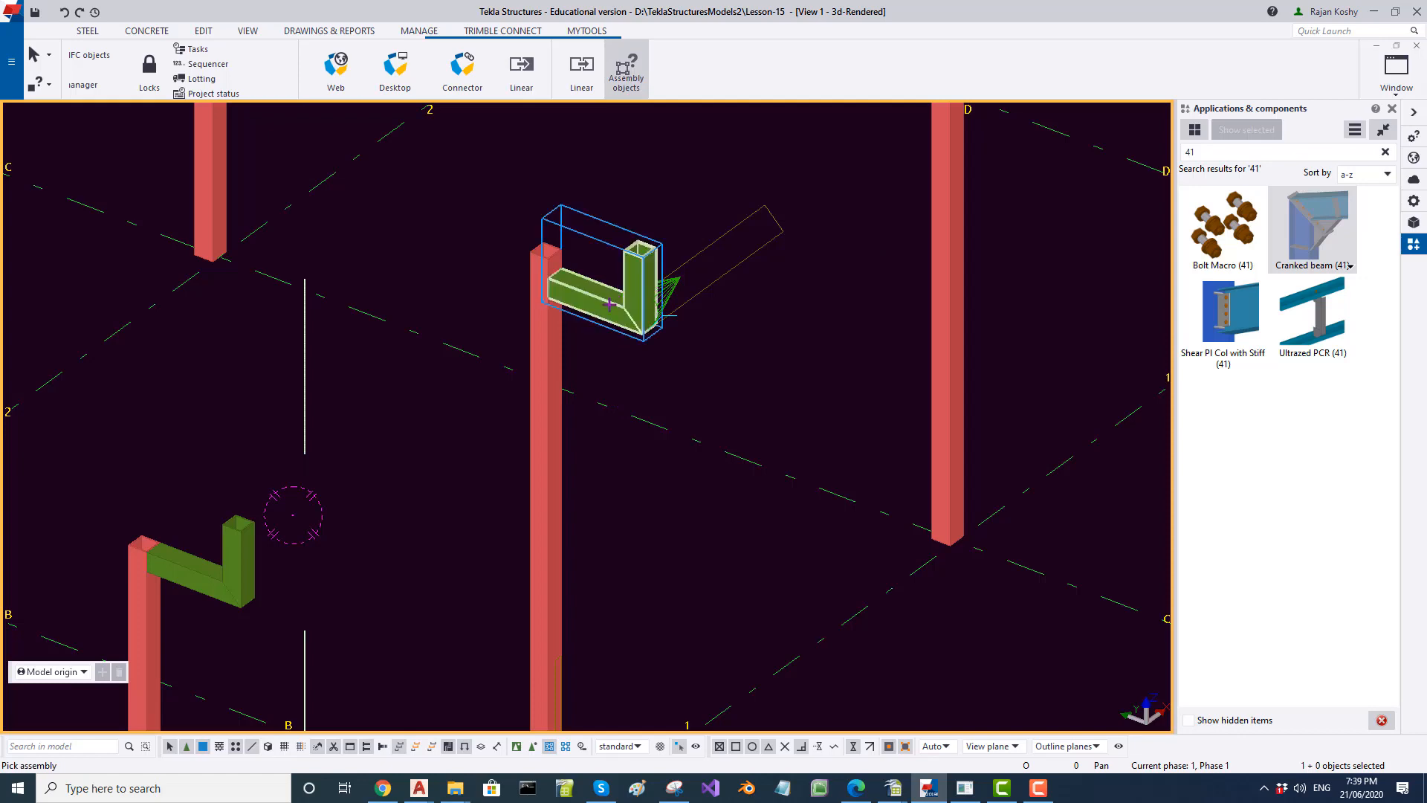
click(618, 313)
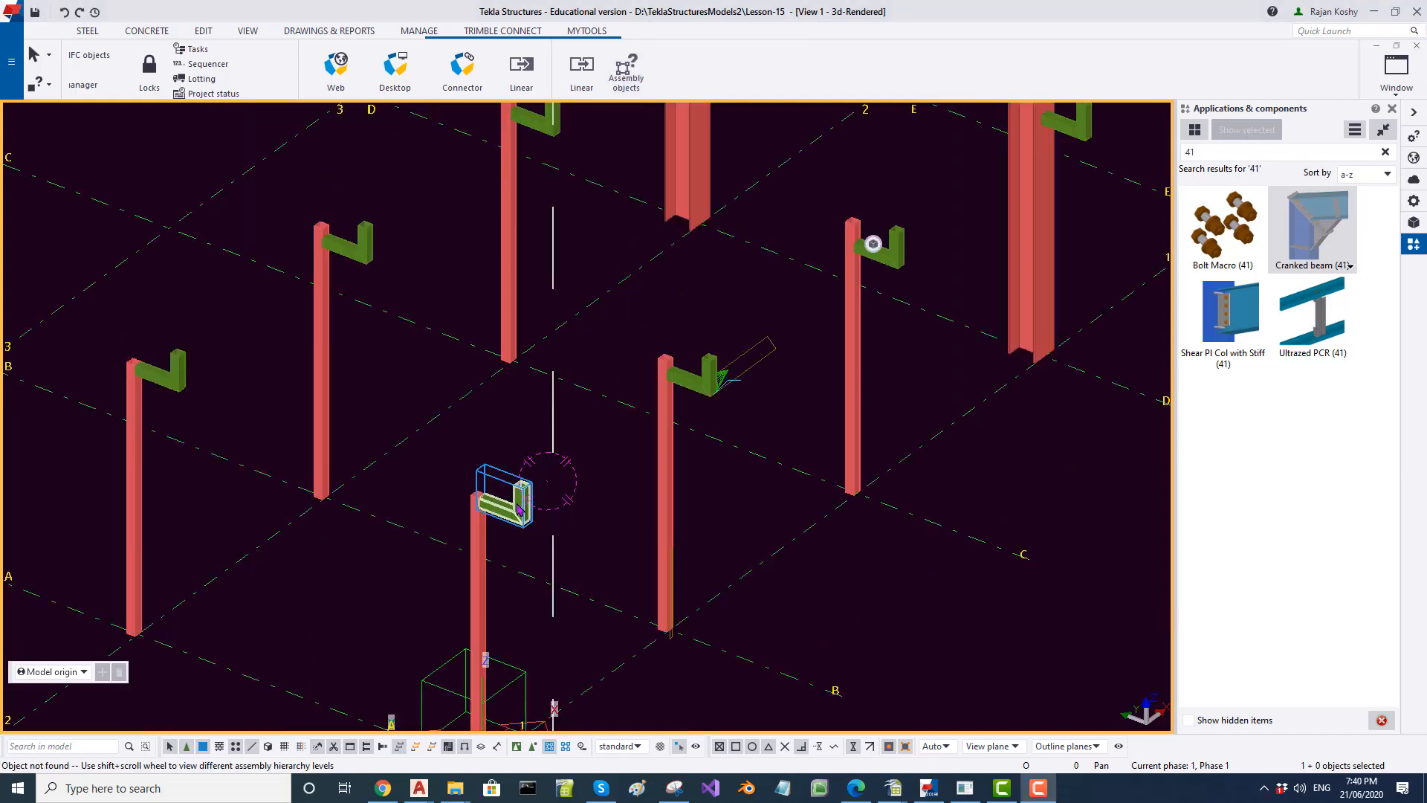
Weld the A-1 bracket's horizontal member to its column, using the column as the main part.
scroll(494, 542, up, 5)
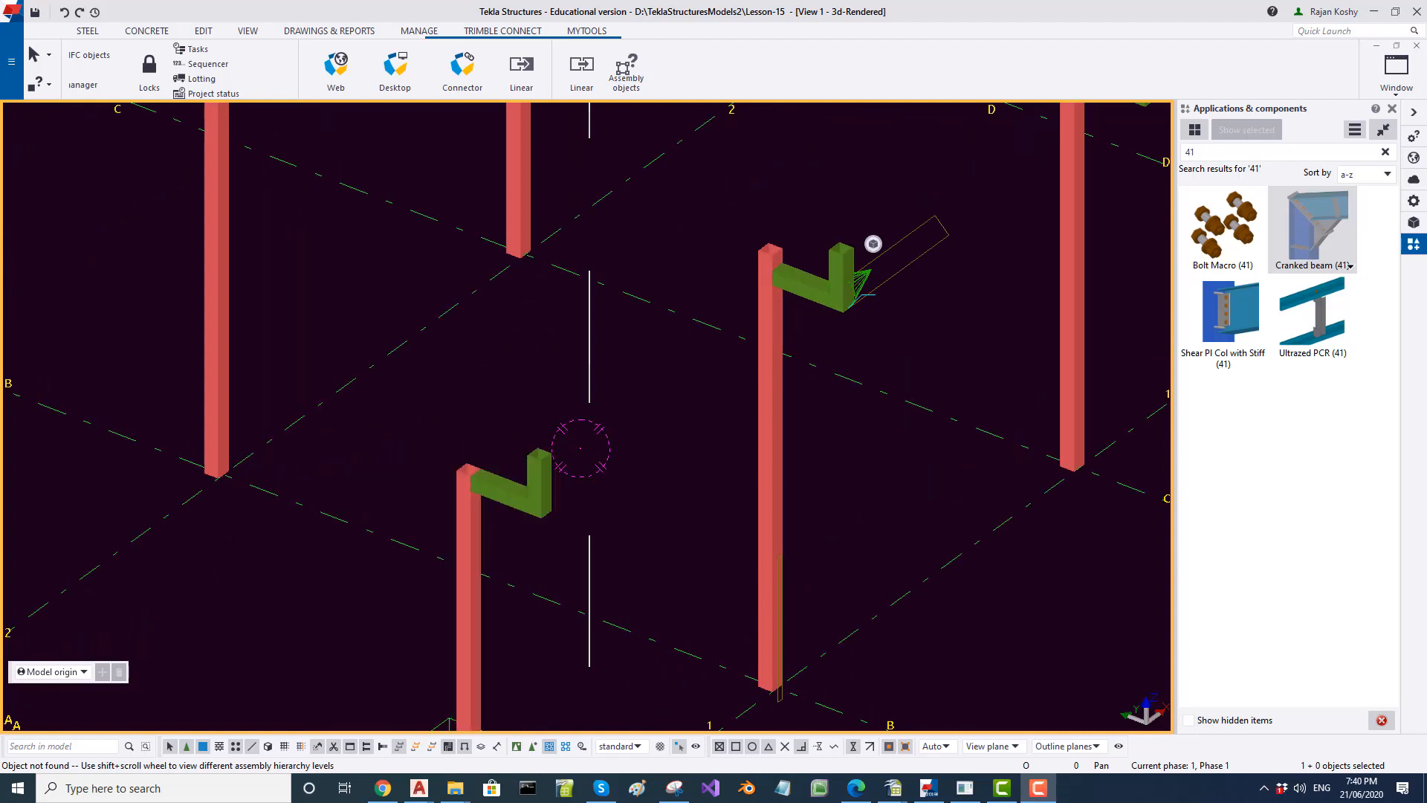
scroll(483, 594, down, 2)
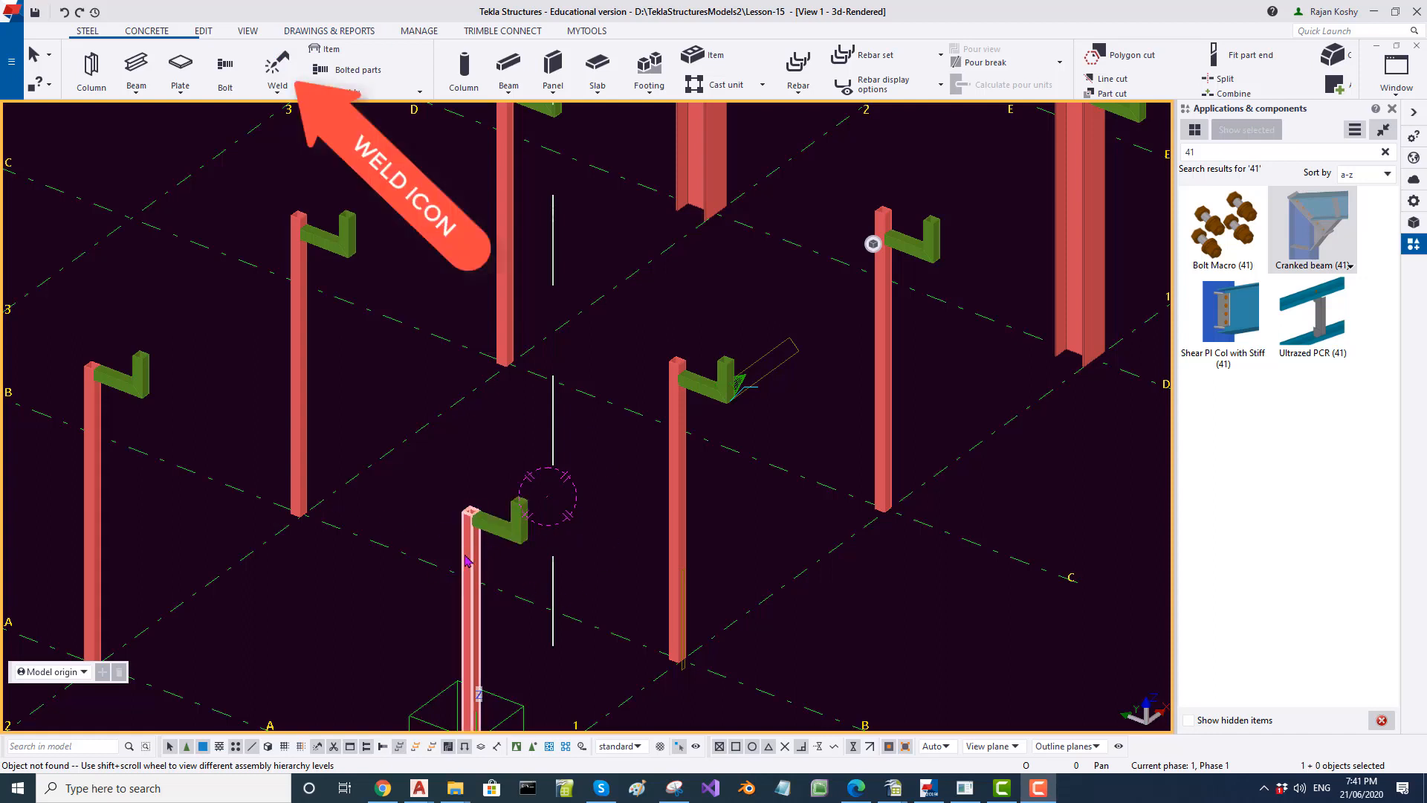
click(286, 60)
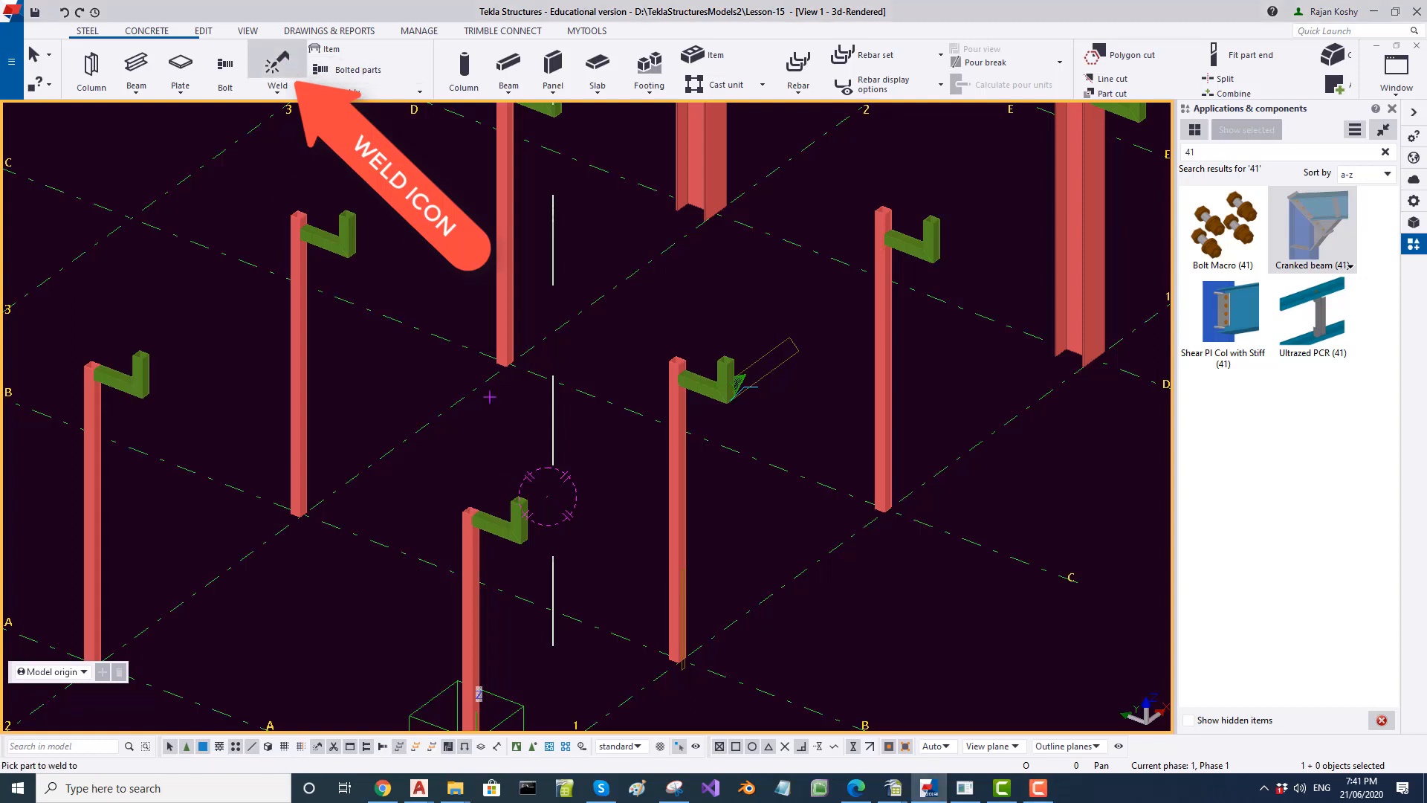
click(490, 531)
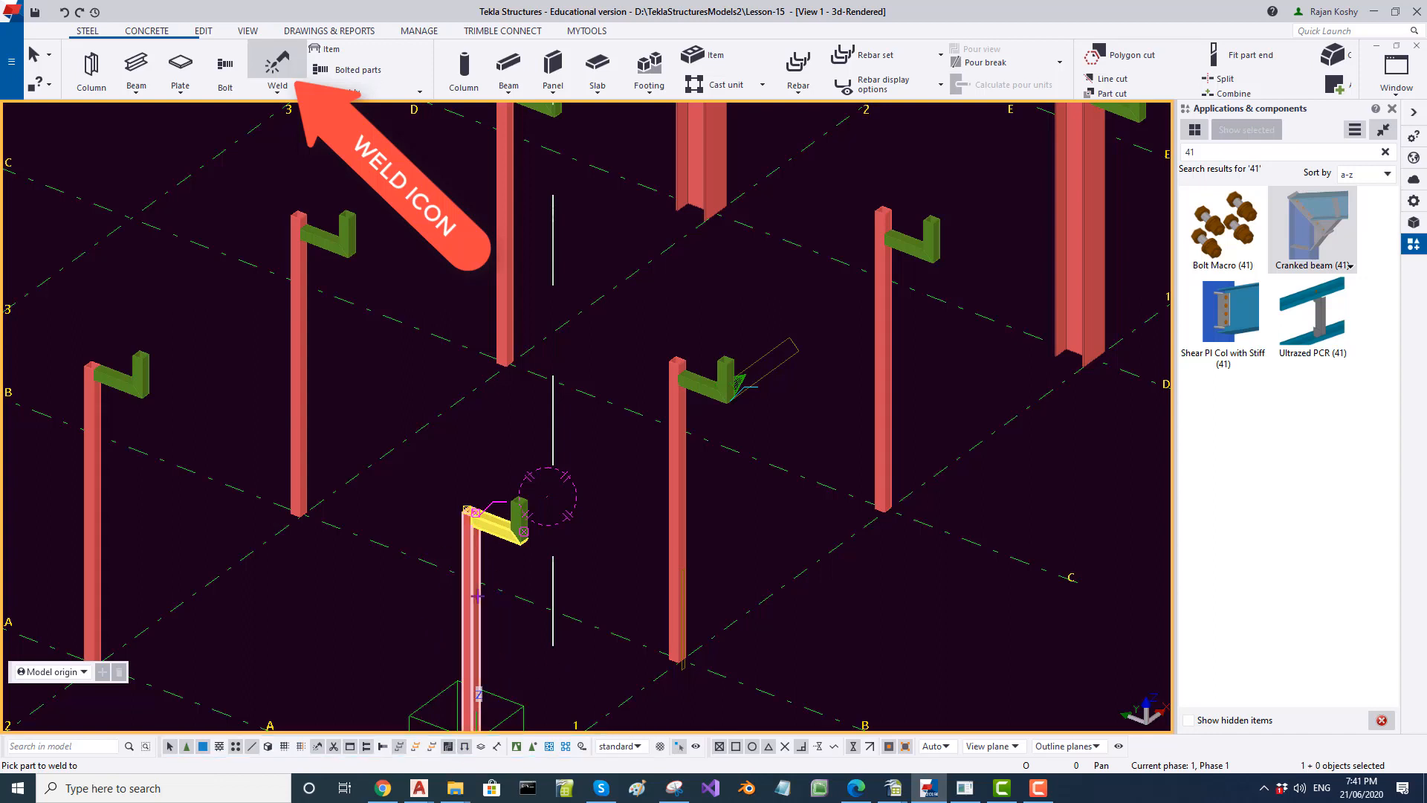
Try welding the B-1 bracket to its column with the column as main part, and undo the line 1 welds beyond A-1.
click(682, 453)
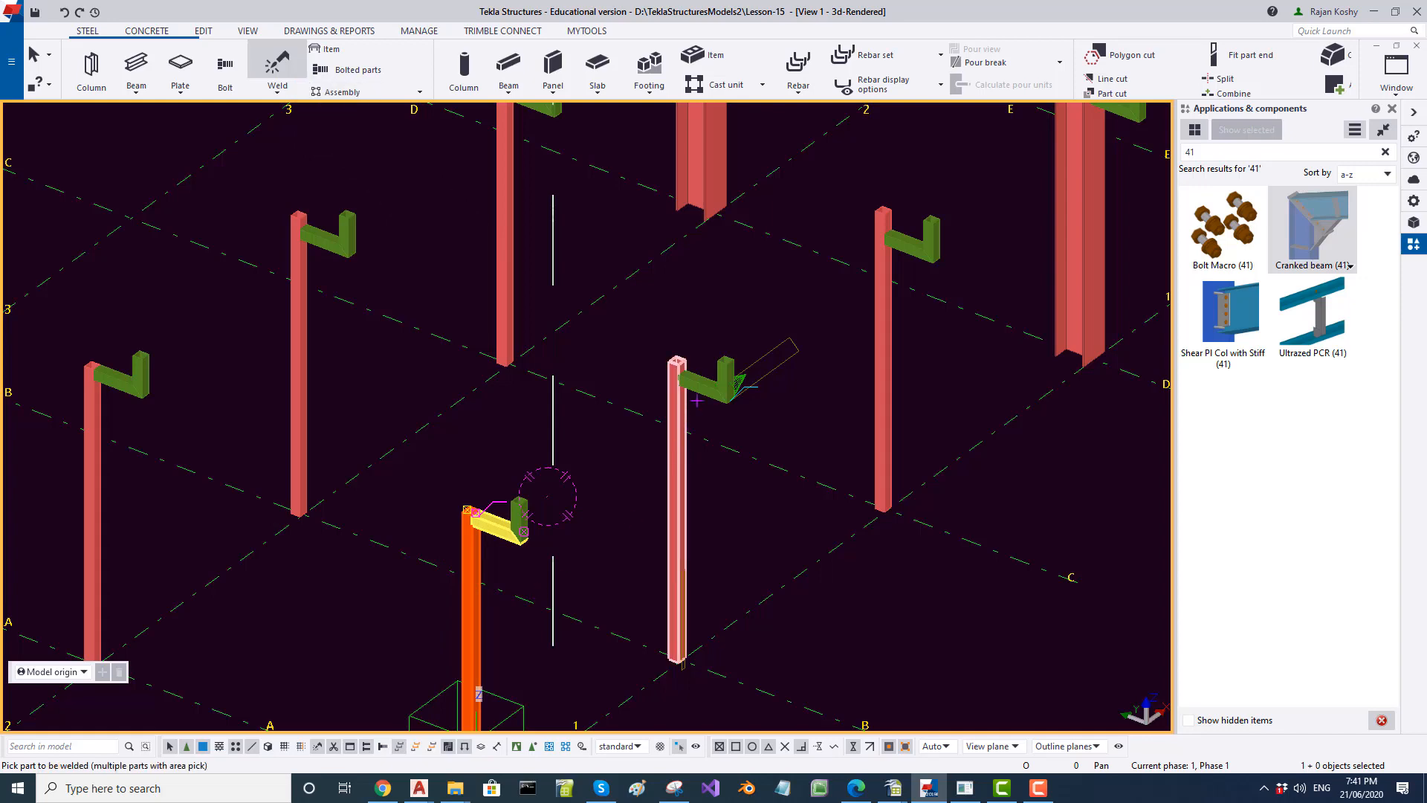
click(705, 384)
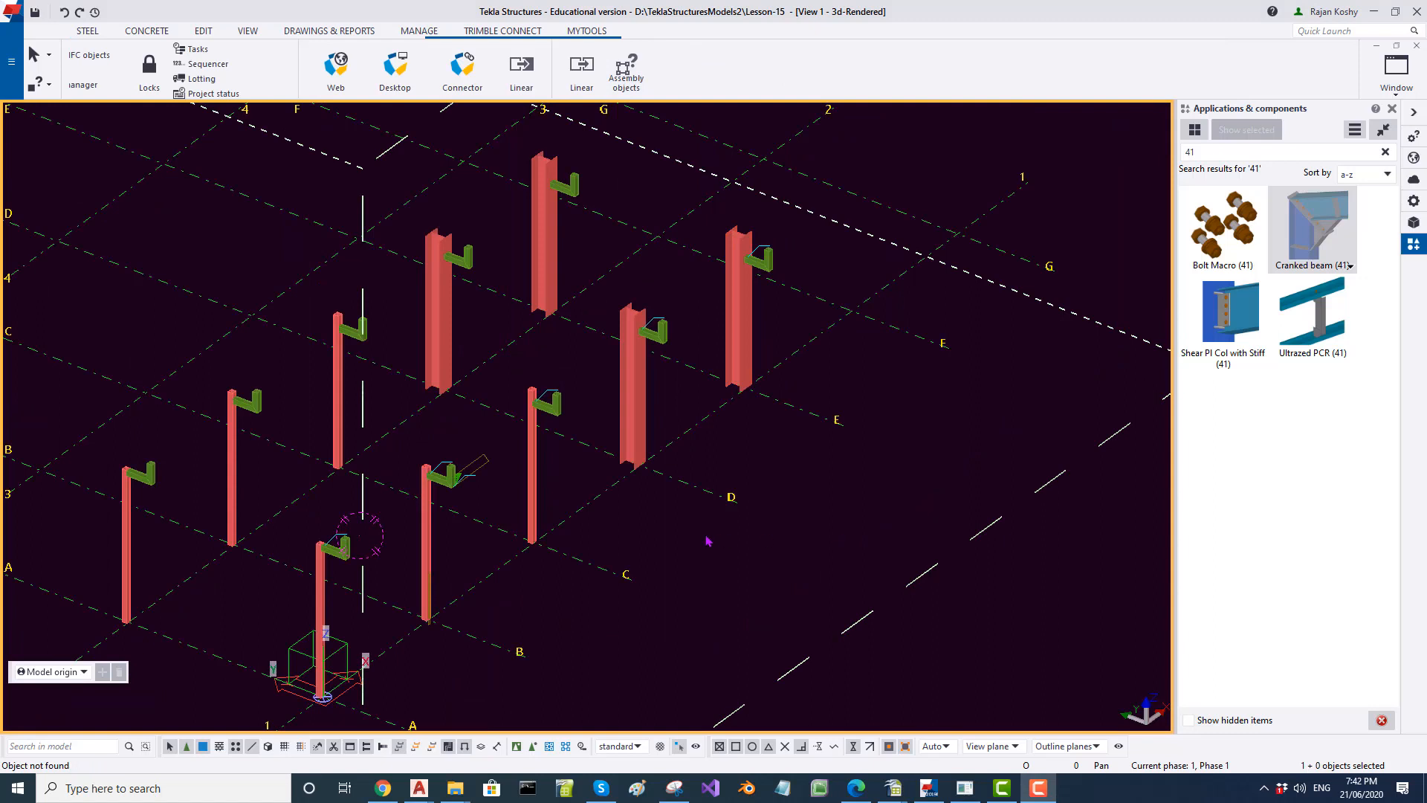
click(706, 537)
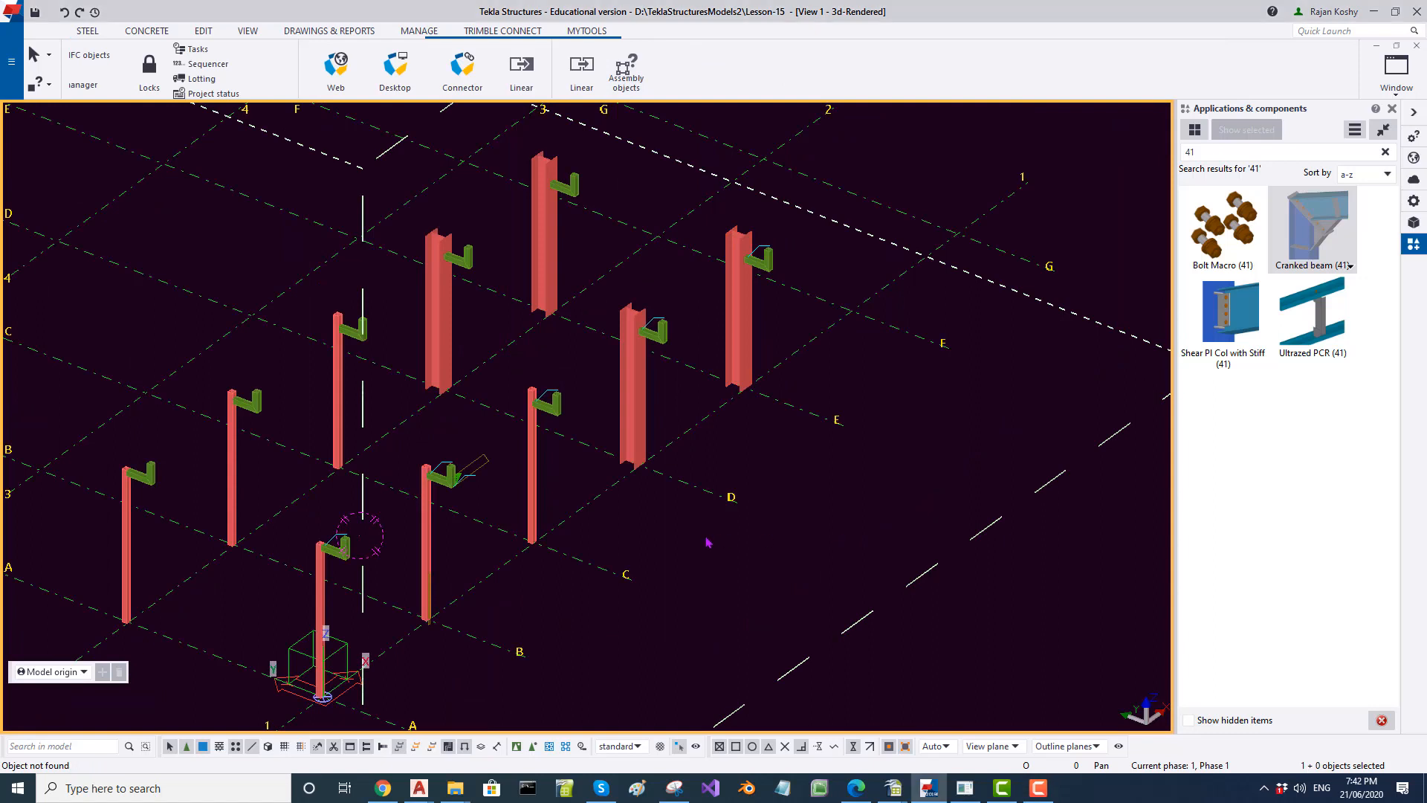
key(ctrl+z)
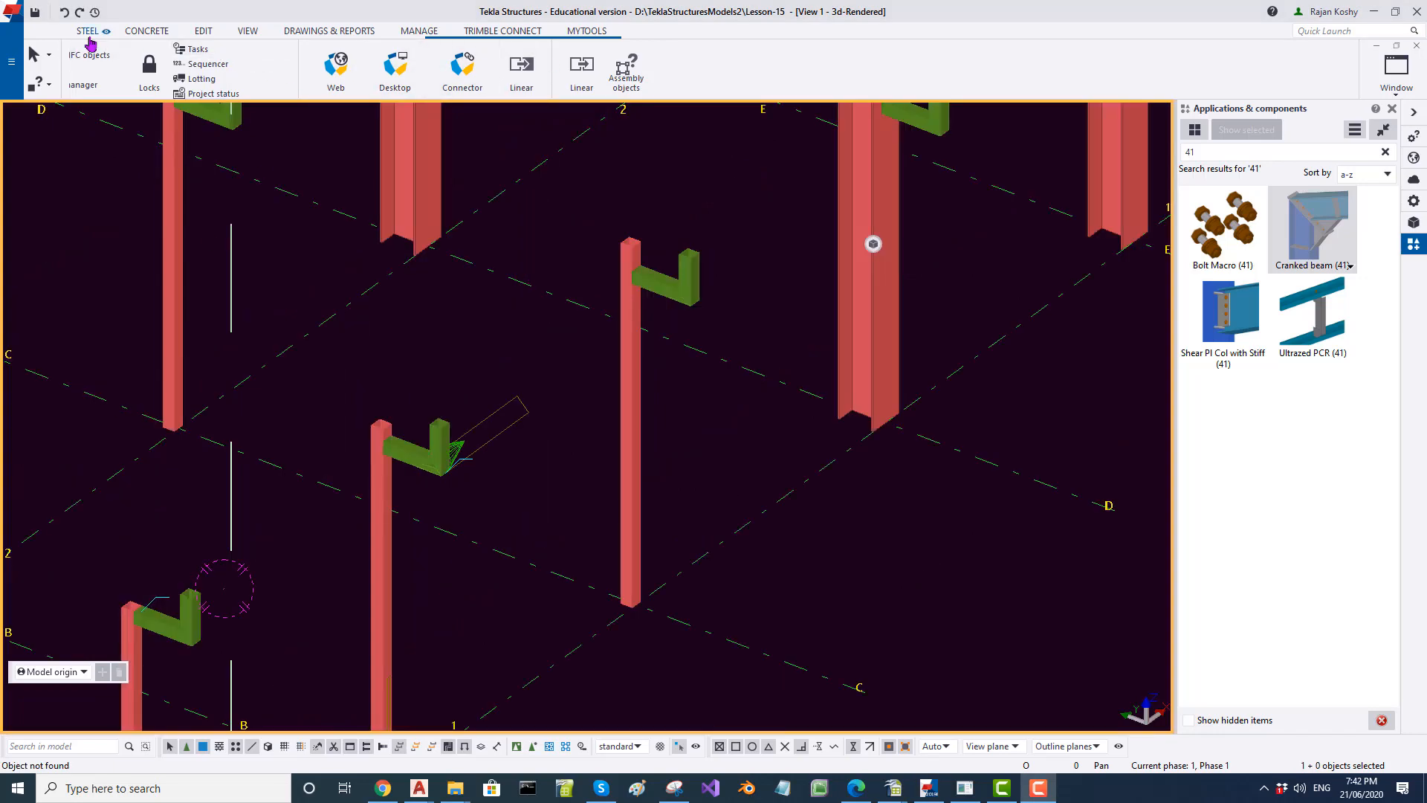
click(89, 32)
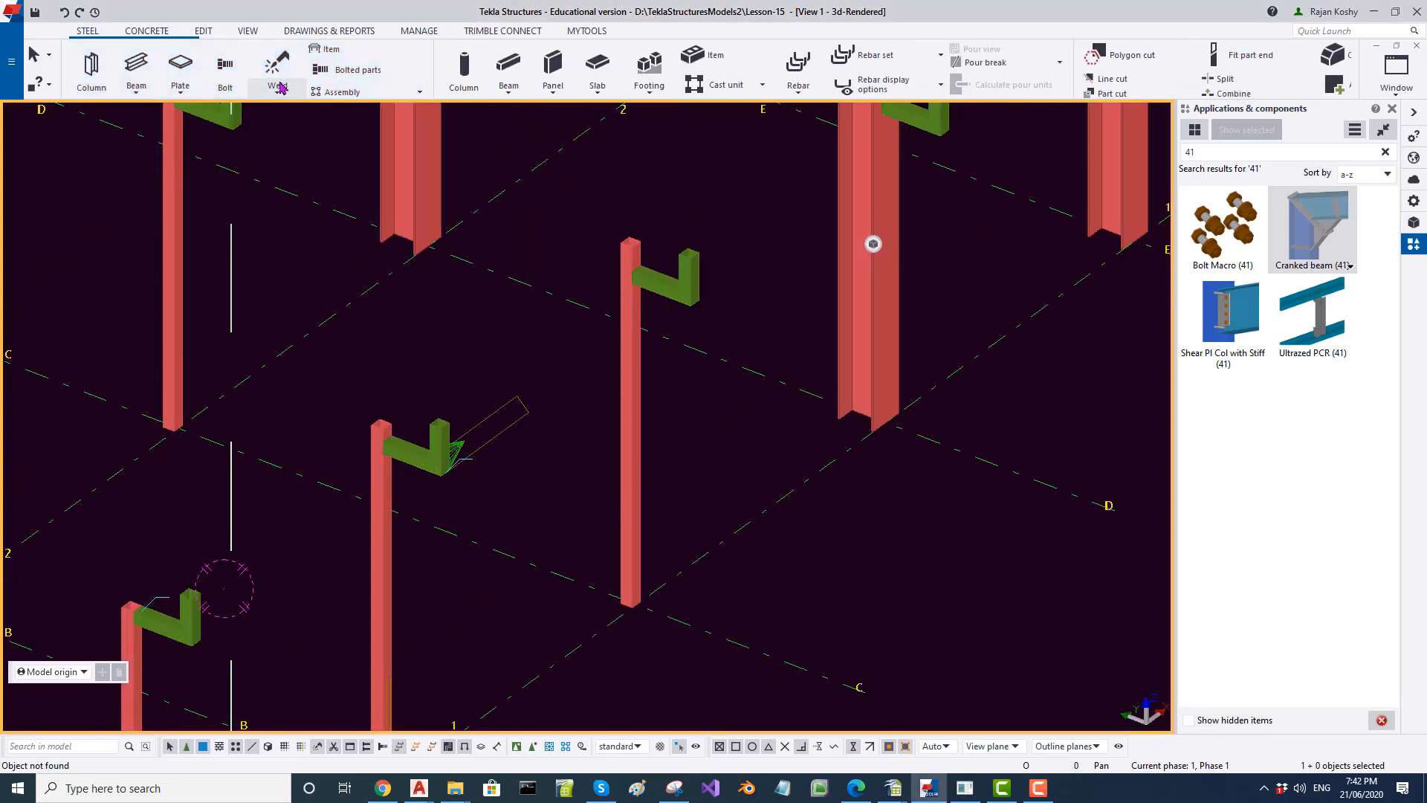
click(278, 83)
scroll(568, 352, down, 3)
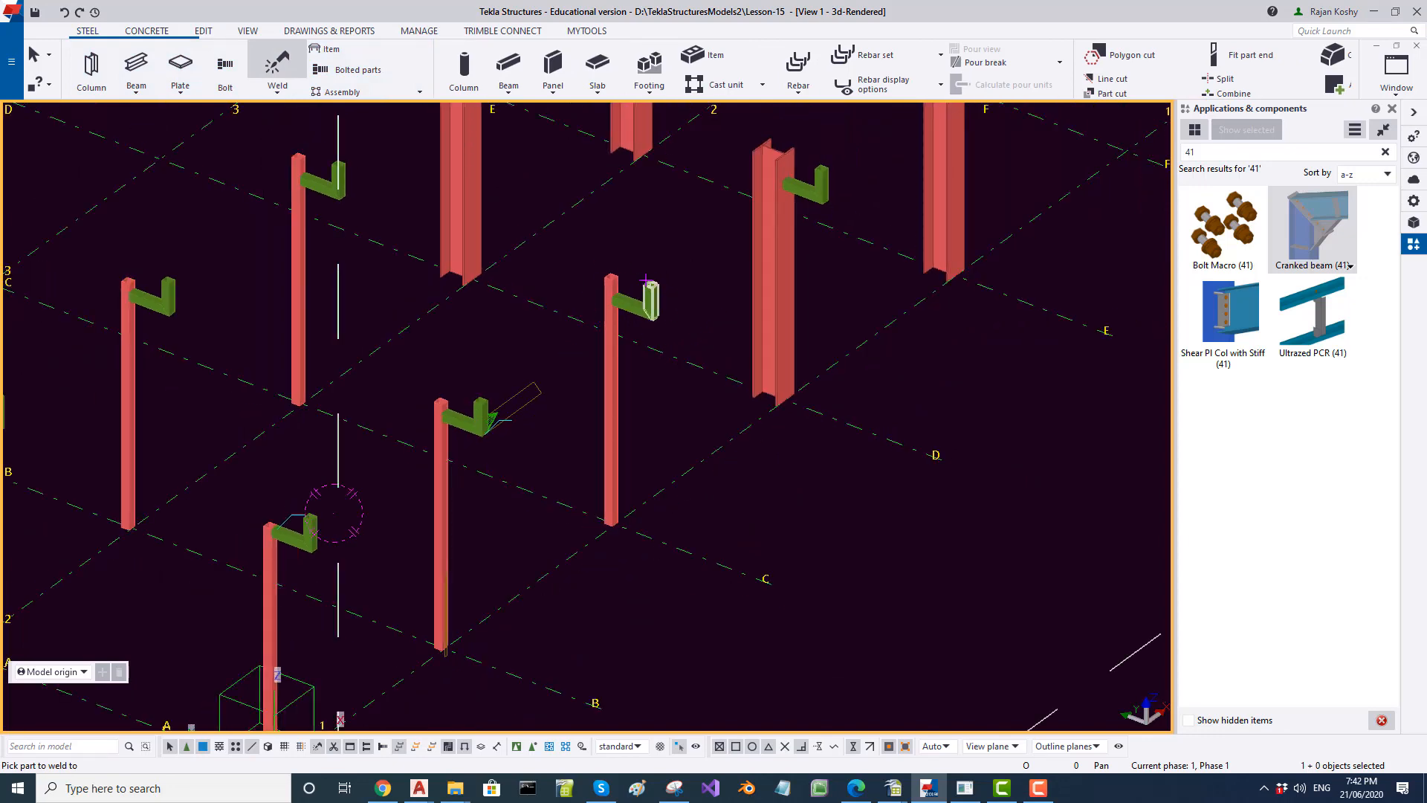
scroll(646, 281, up, 2)
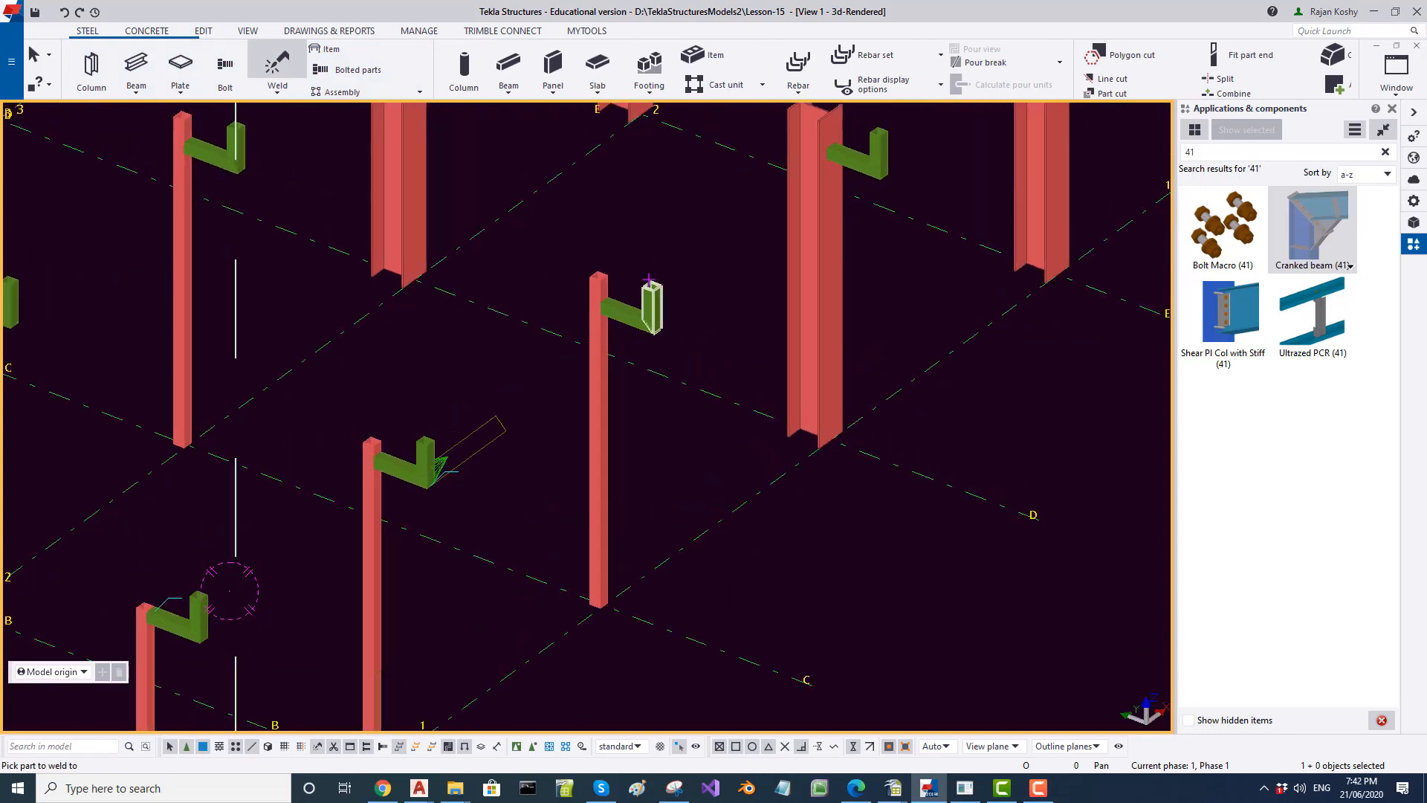
Inquire the assembly objects of the unwelded C-1 column and of its bracket's horizontal member.
click(587, 31)
click(627, 71)
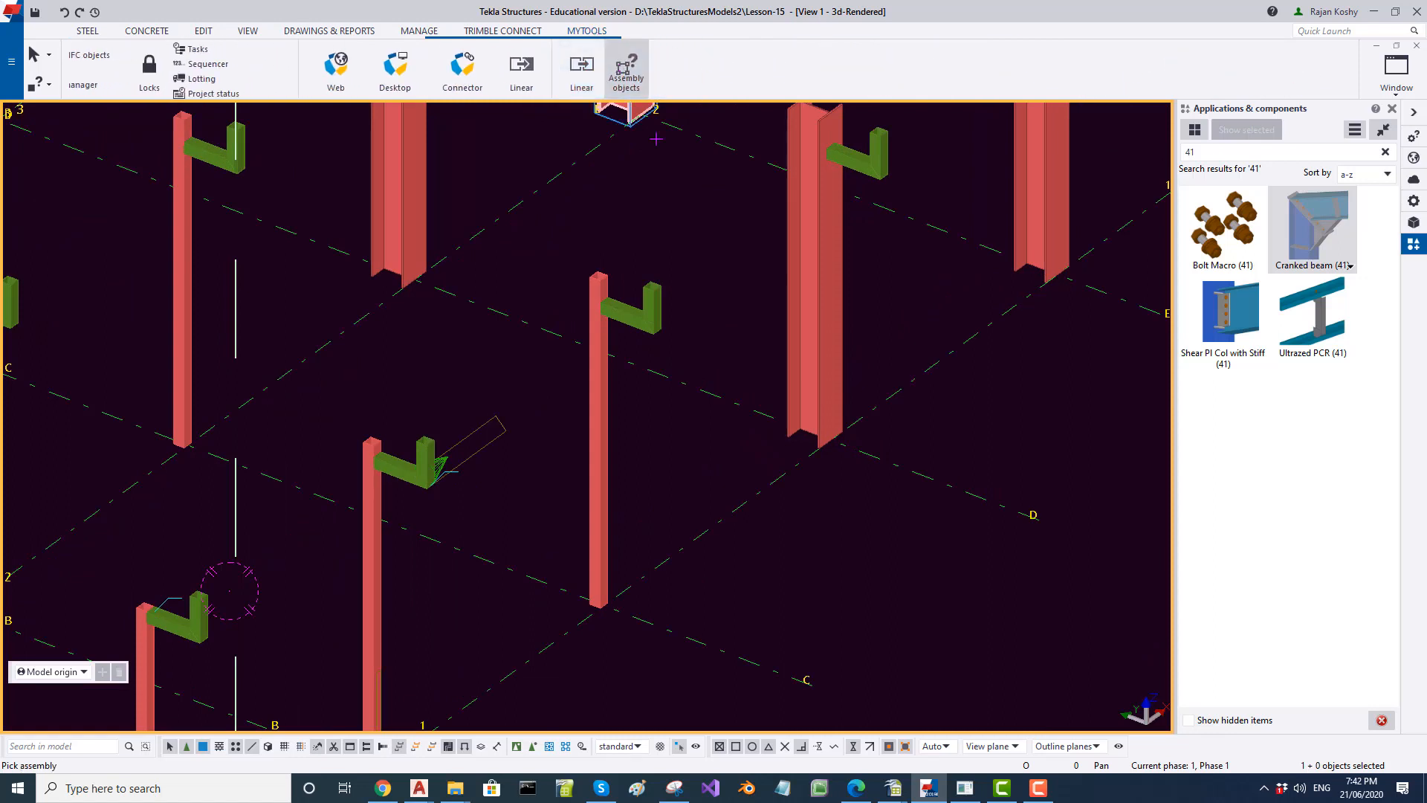
click(599, 386)
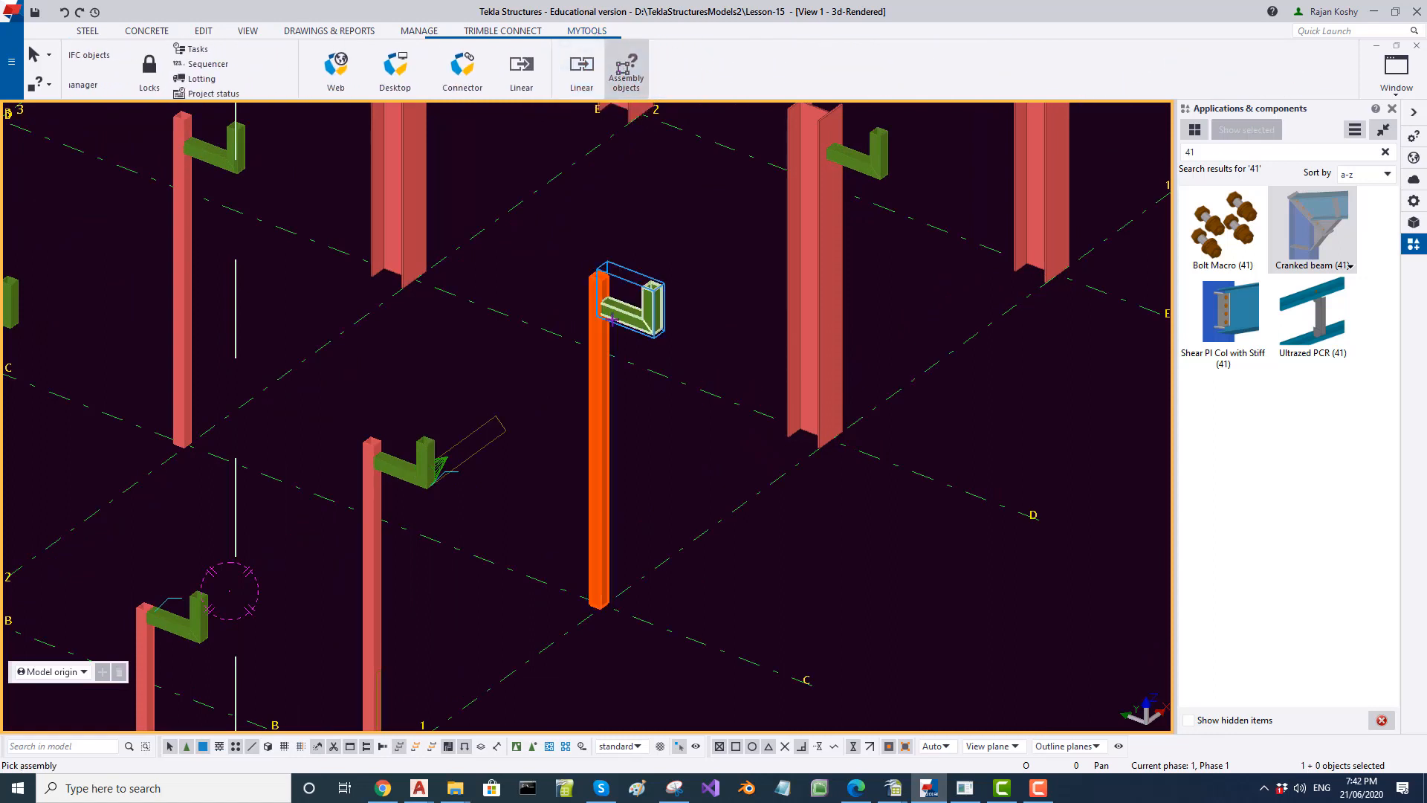
click(611, 320)
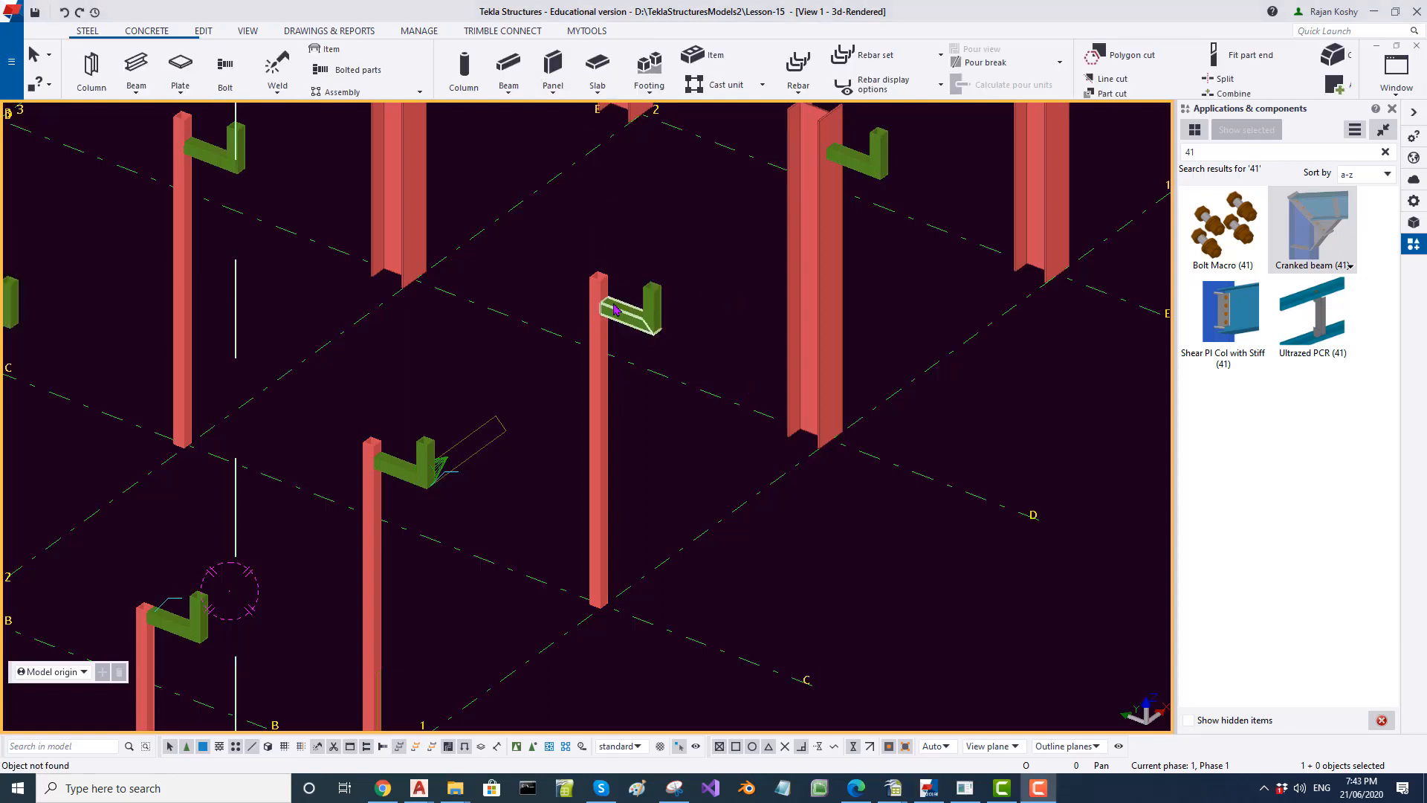
Weld the C-1 column to its bracket, using the bracket's horizontal member as the main part.
scroll(612, 310, up, 2)
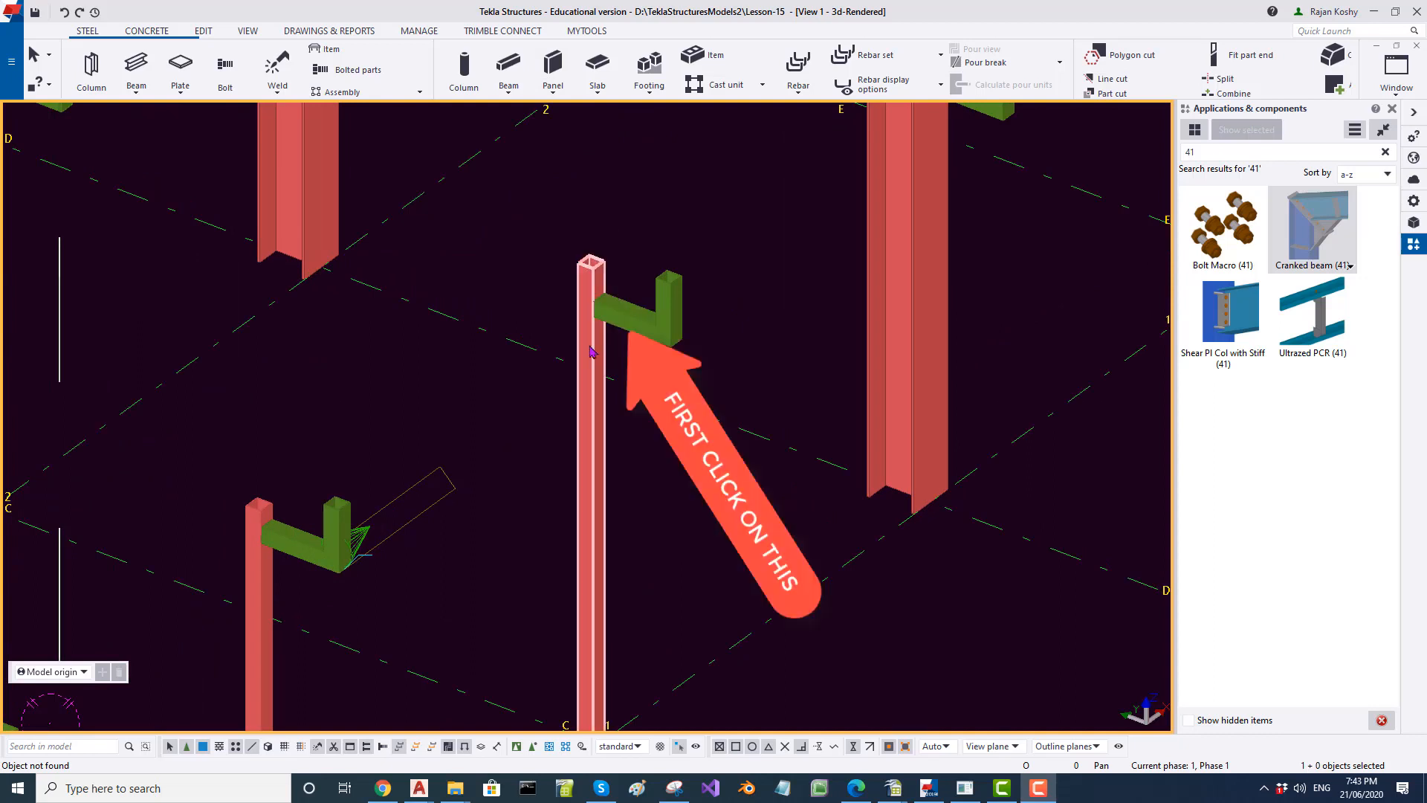
click(278, 70)
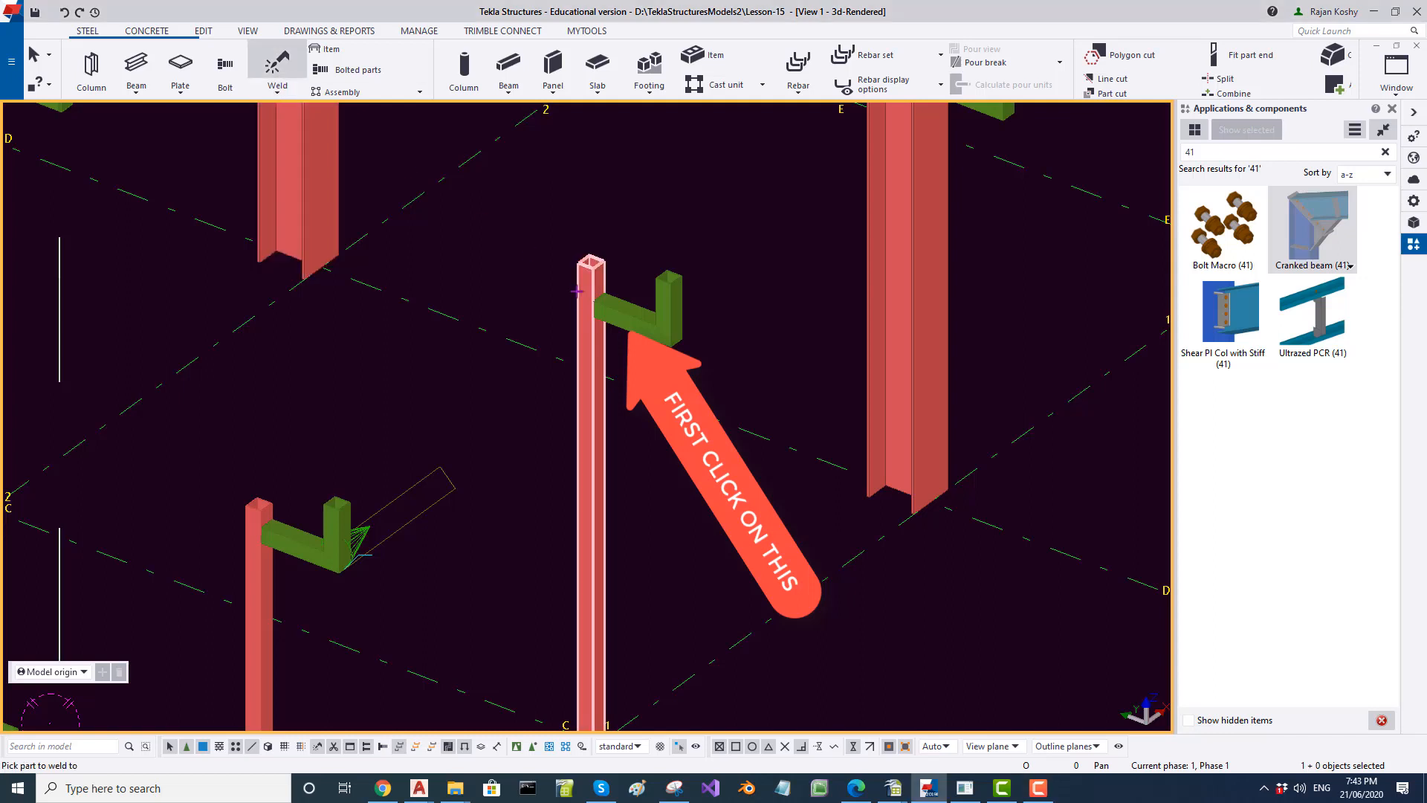
click(597, 331)
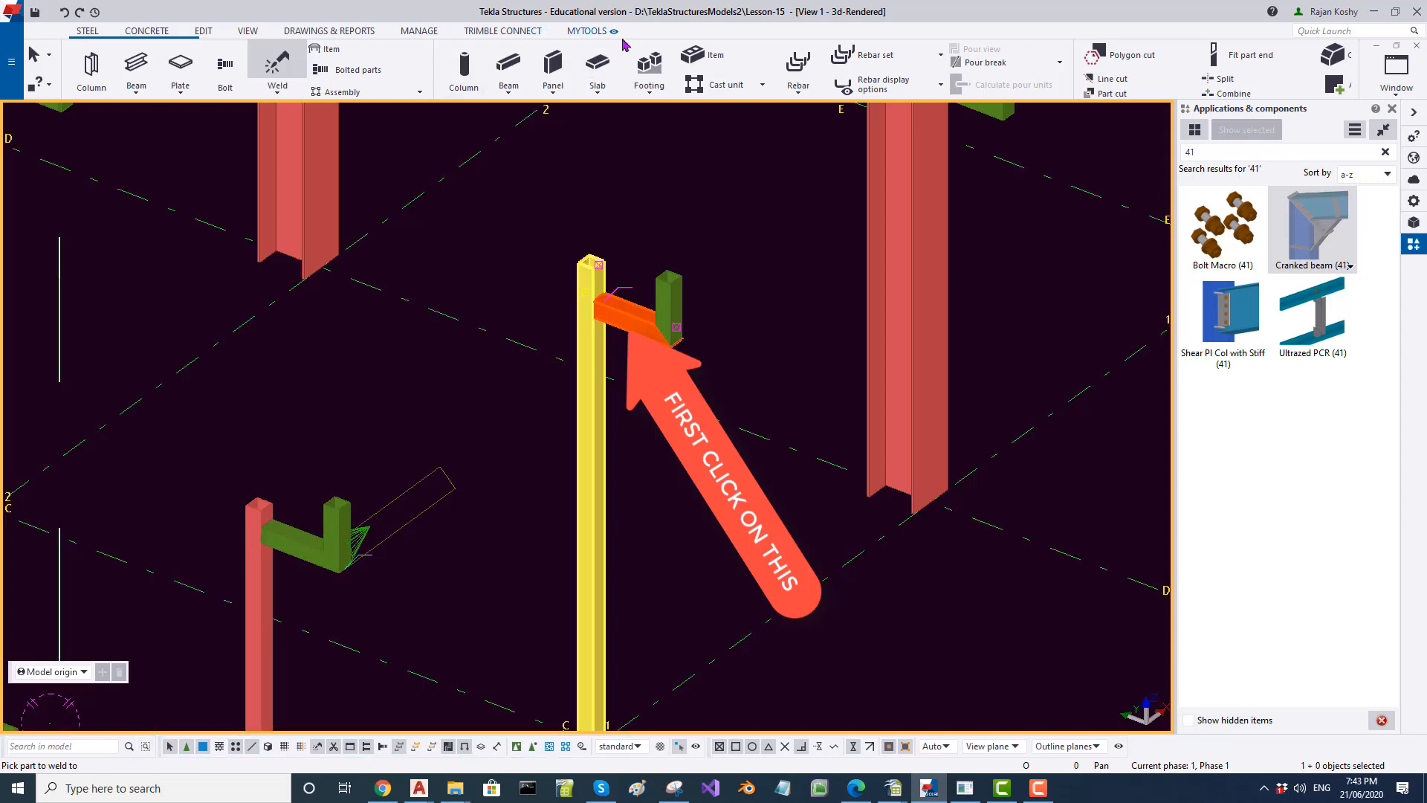
Inquire the assembly objects of the welded C-1 column and bracket to examine which member is the main part.
click(595, 32)
click(626, 72)
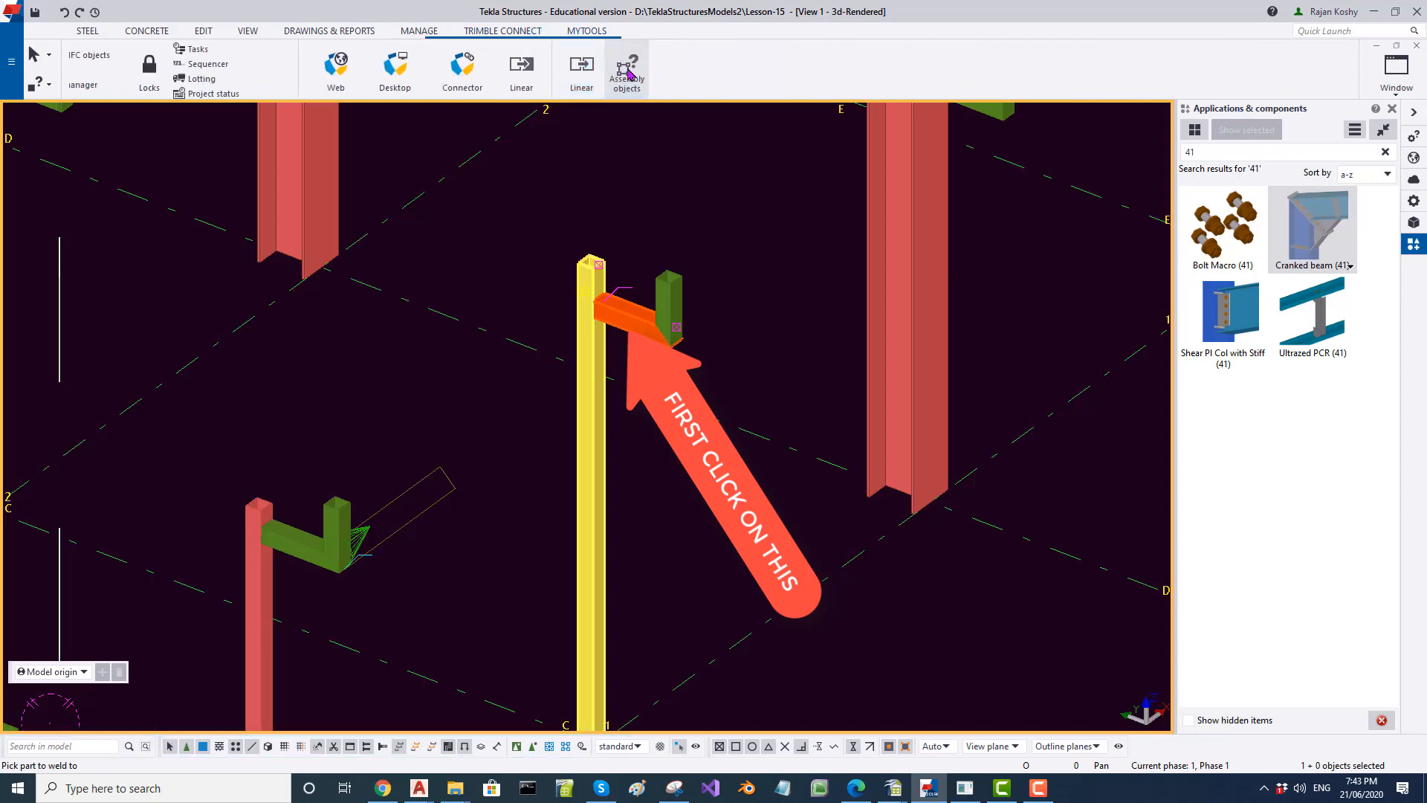
click(588, 370)
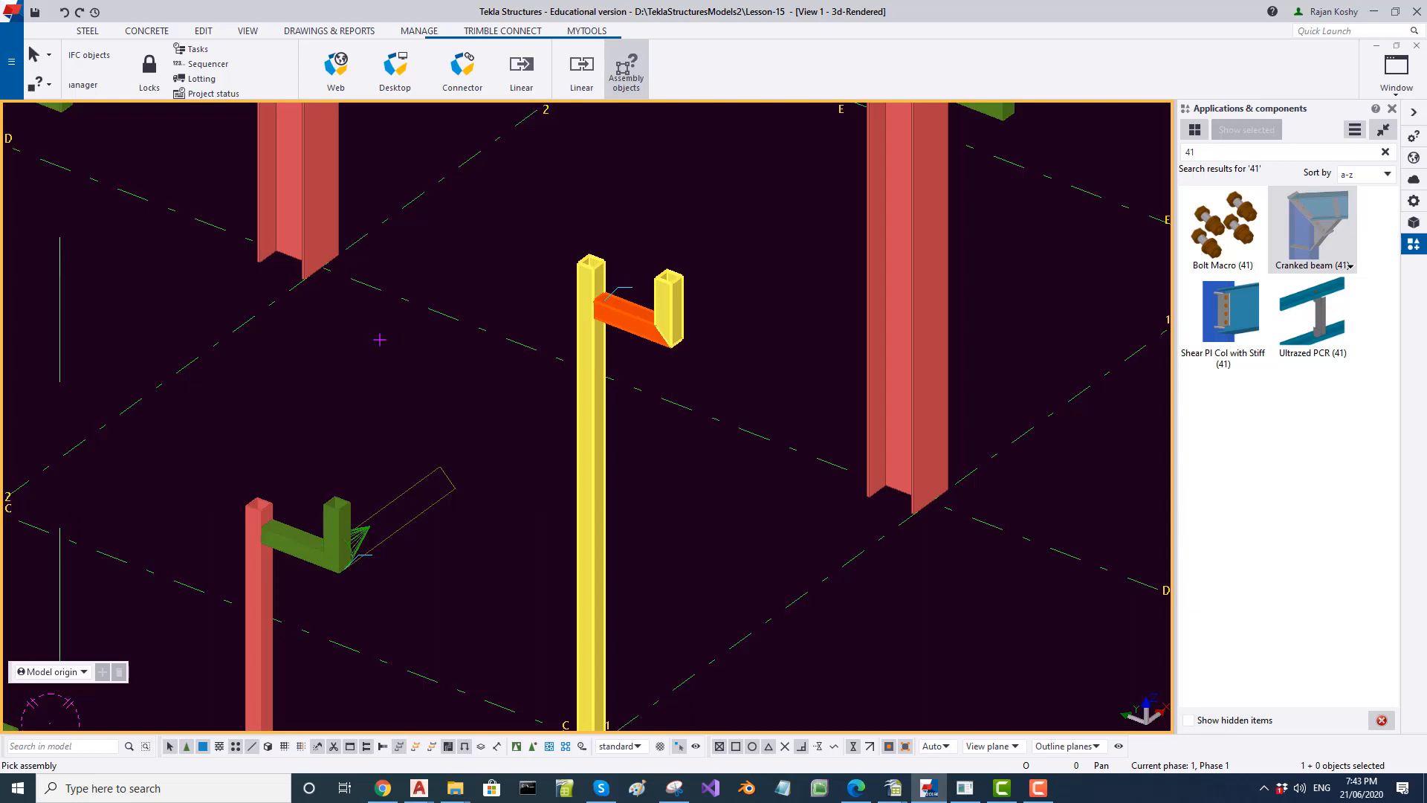
scroll(379, 339, down, 2)
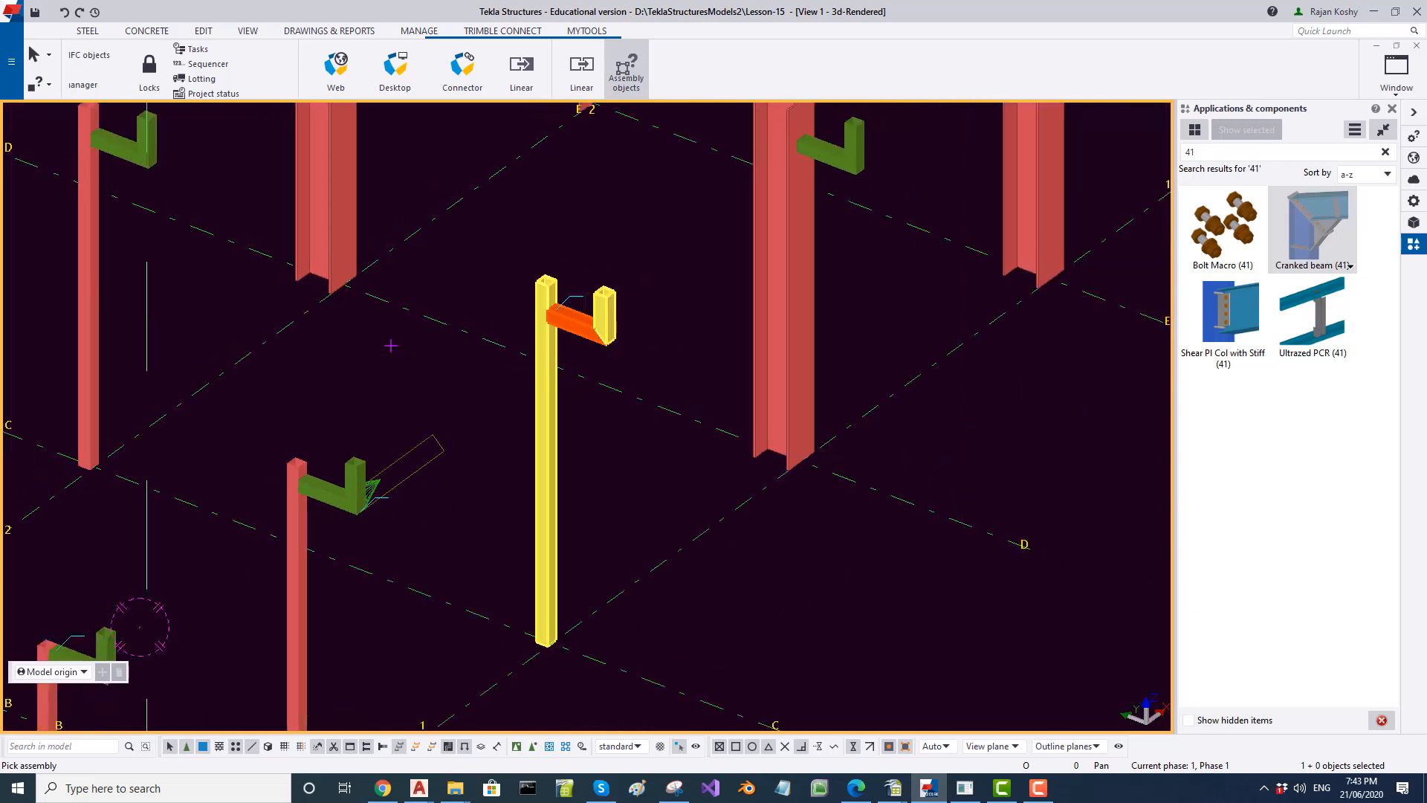
scroll(391, 345, down, 2)
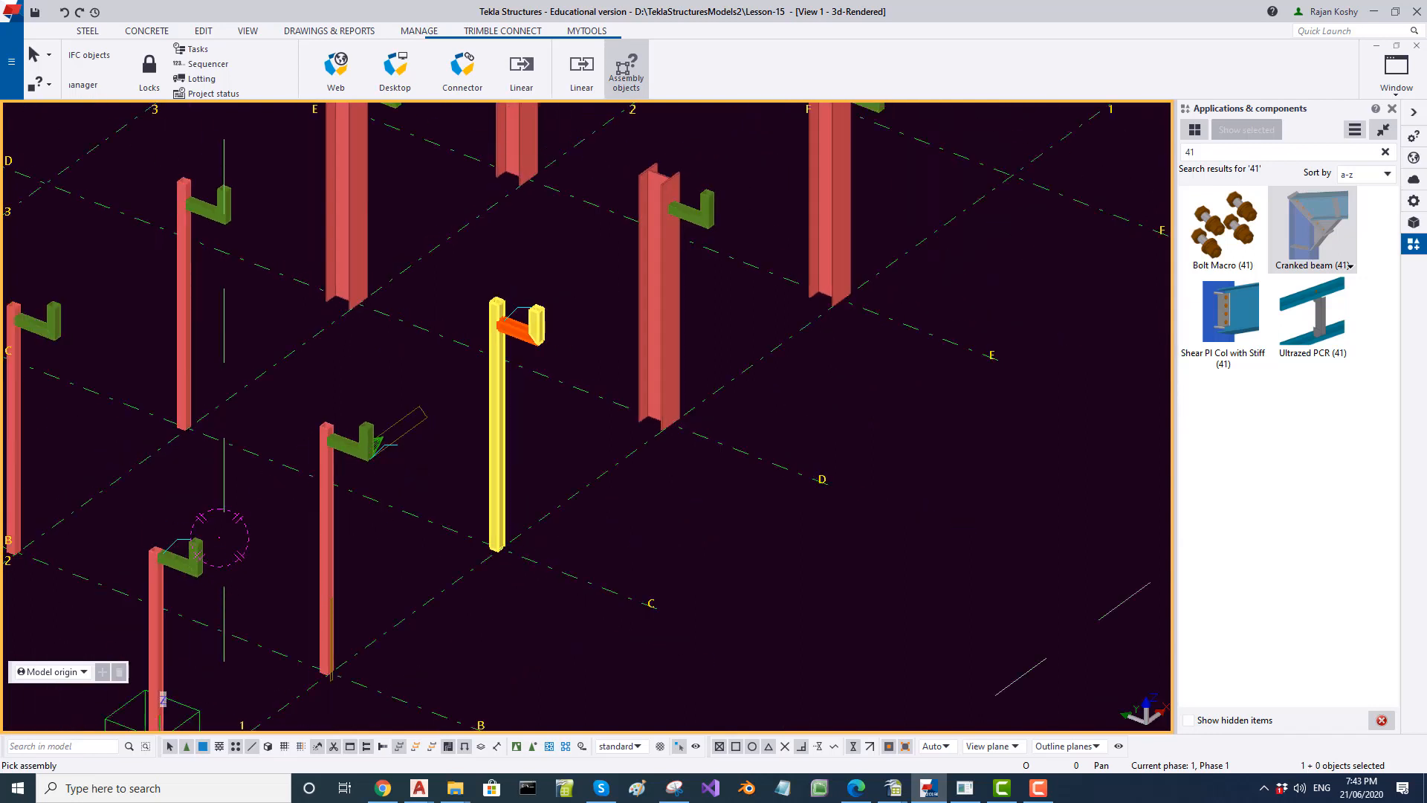
Open the properties of the weld between the C-1 bracket and column to review its settings, and close them without modifying anything.
scroll(615, 295, up, 4)
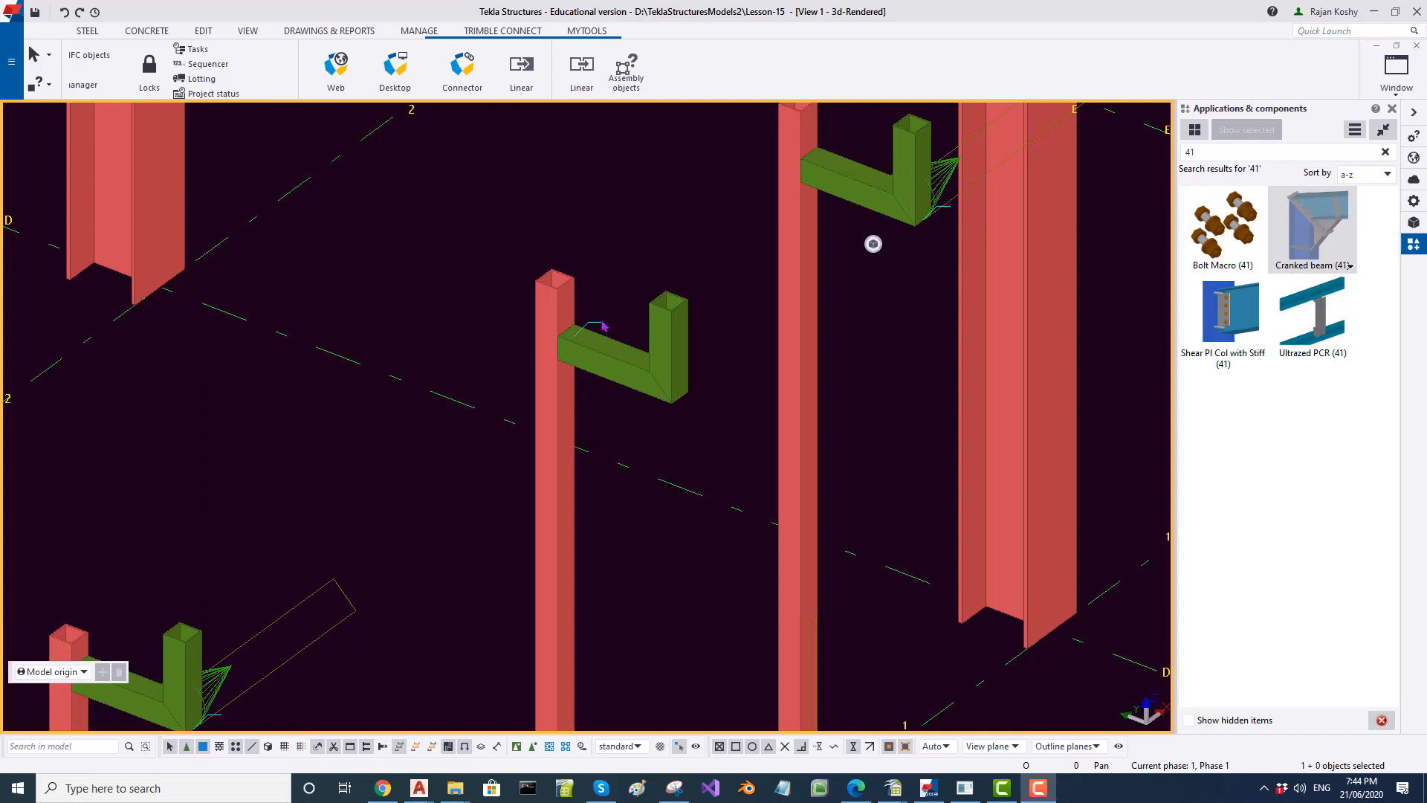
double_click(604, 327)
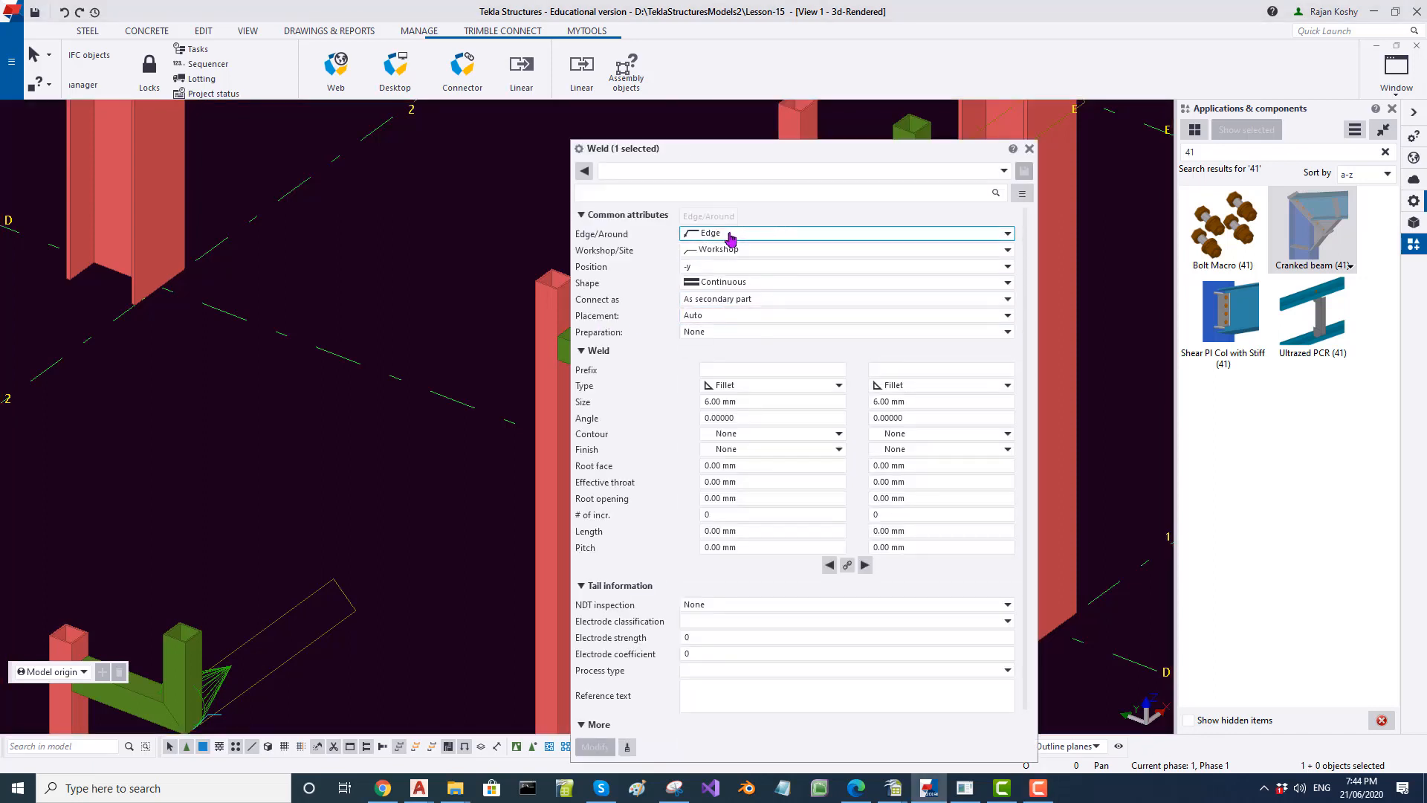
click(1029, 149)
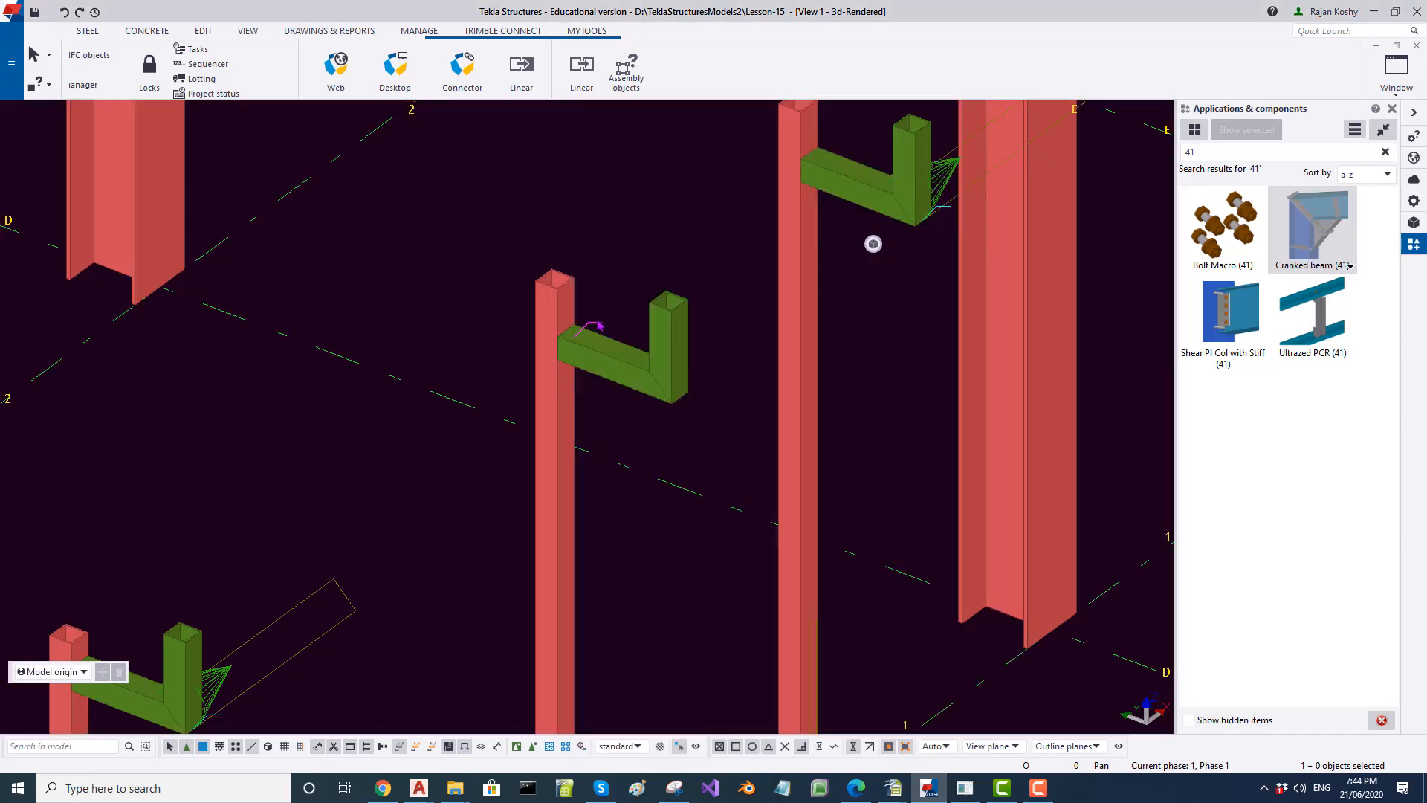
Inquire the C-1 bracket's assembly objects with its column weld deleted, and undo the weld's deletion.
key(Escape)
click(626, 70)
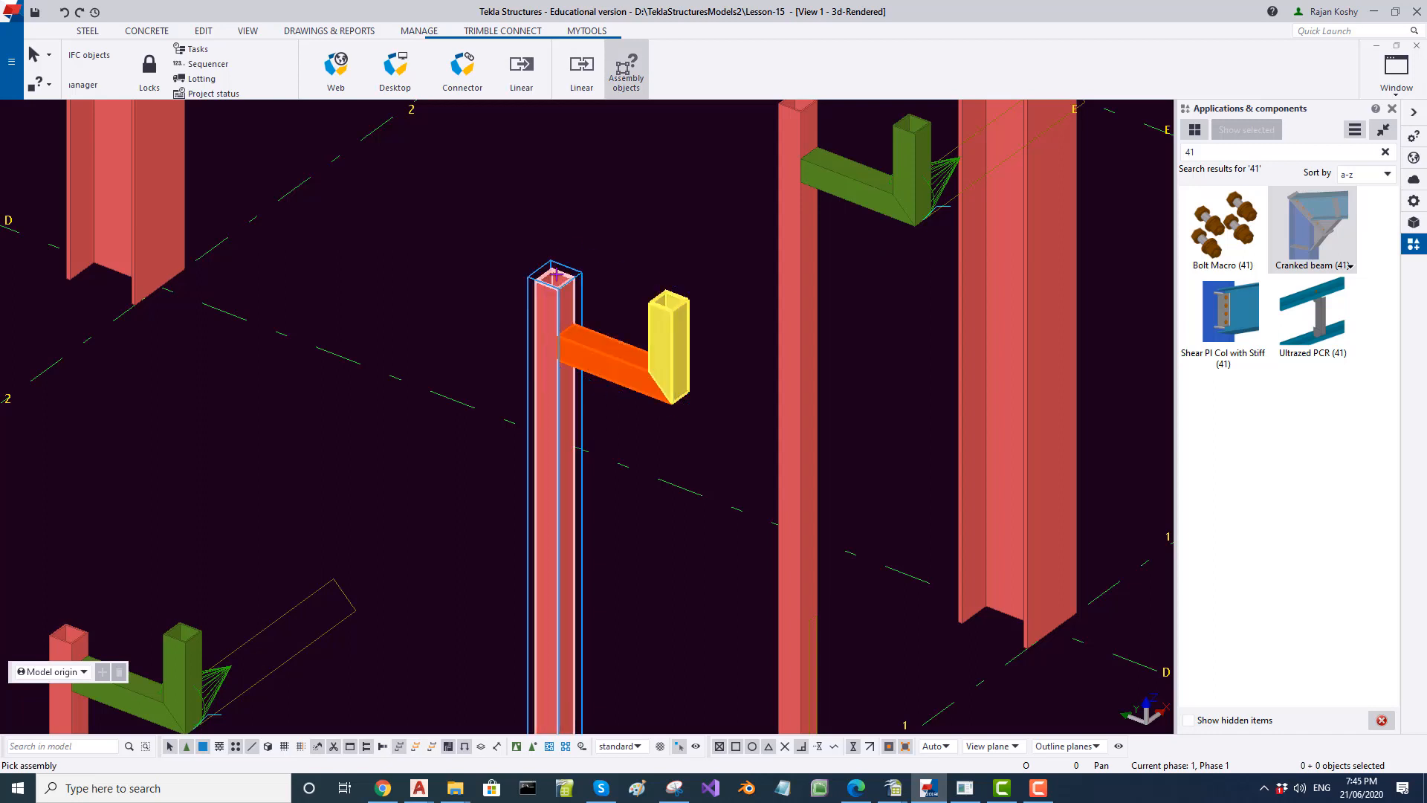
key(Escape)
click(535, 245)
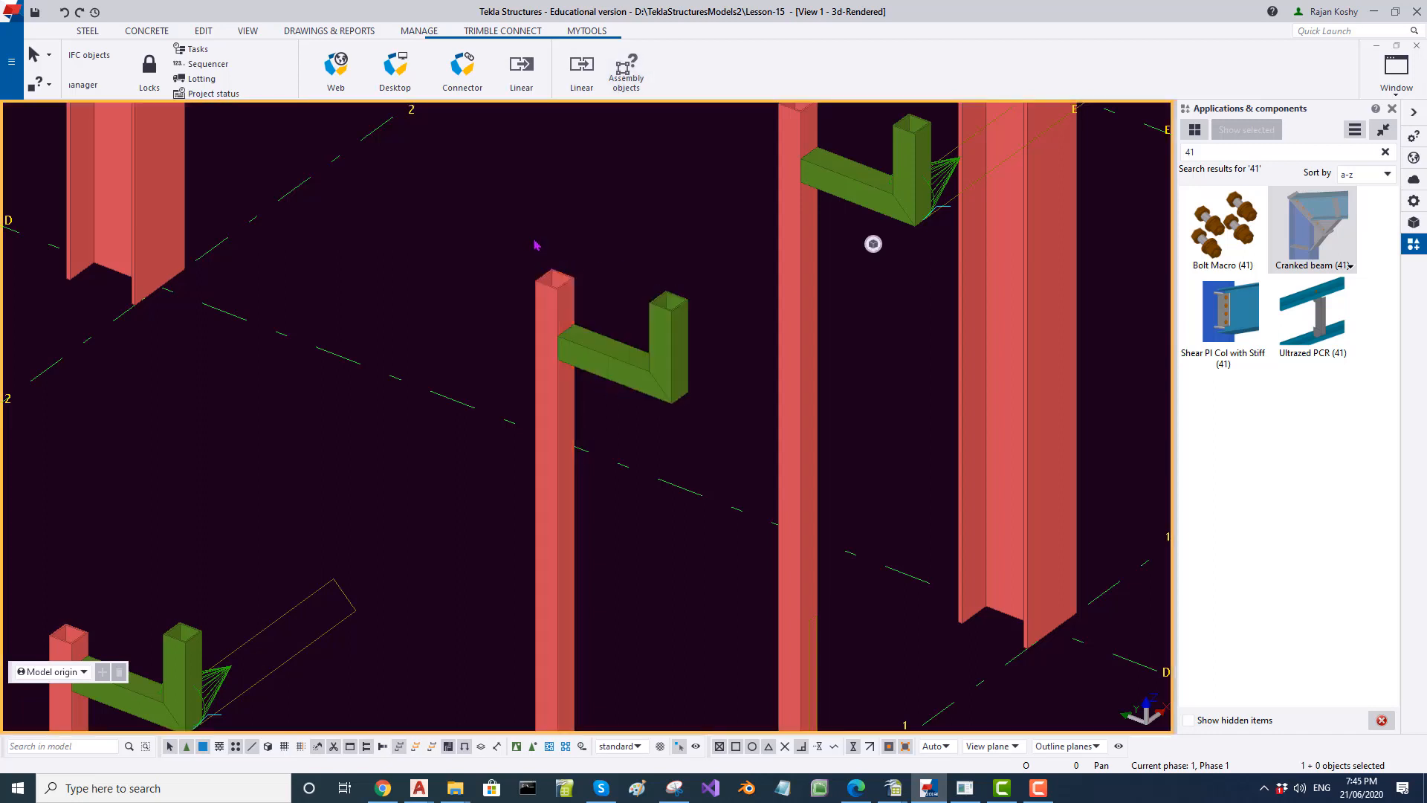
click(534, 241)
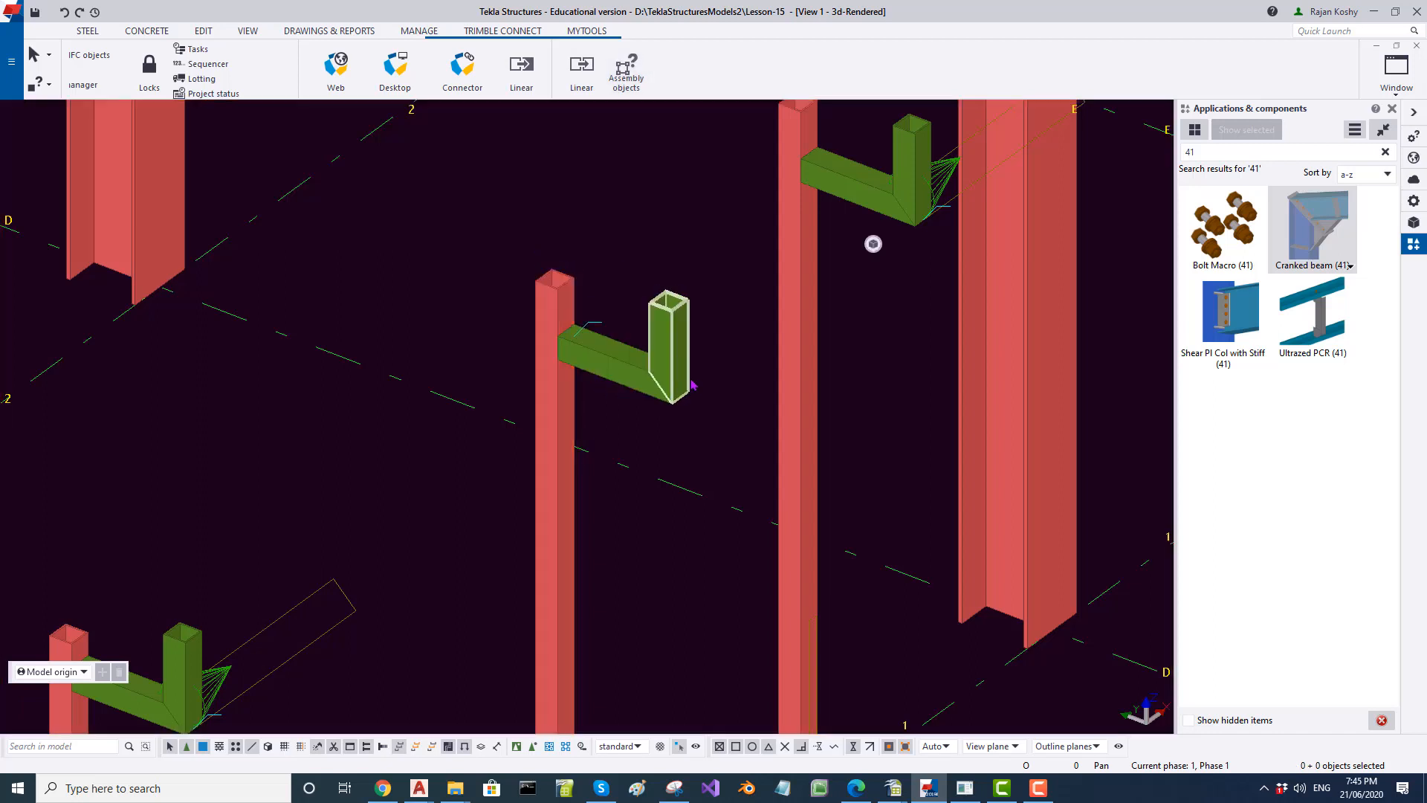
Inquire the assembly objects of the C-1 column and bracket with their weld restored to check the main part.
click(628, 86)
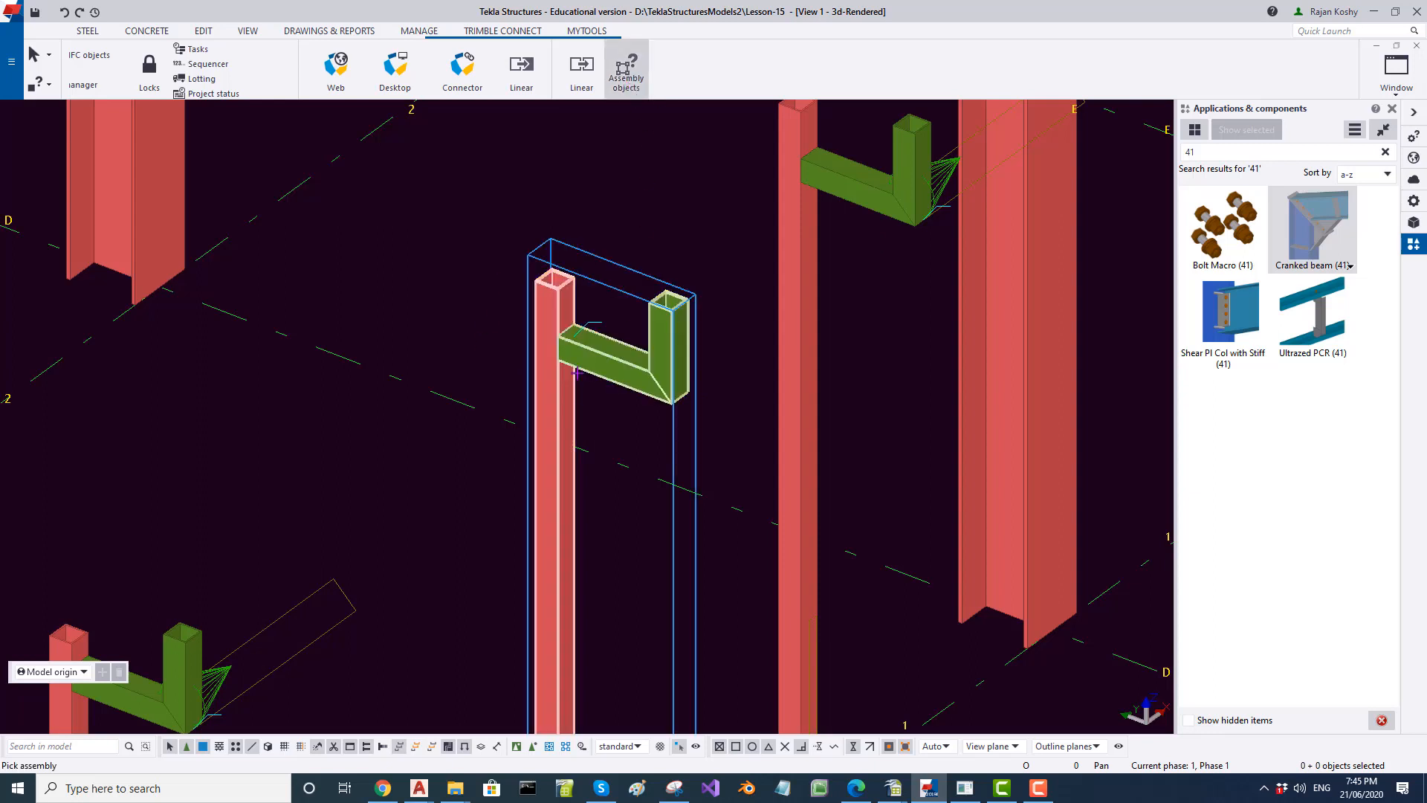
click(576, 373)
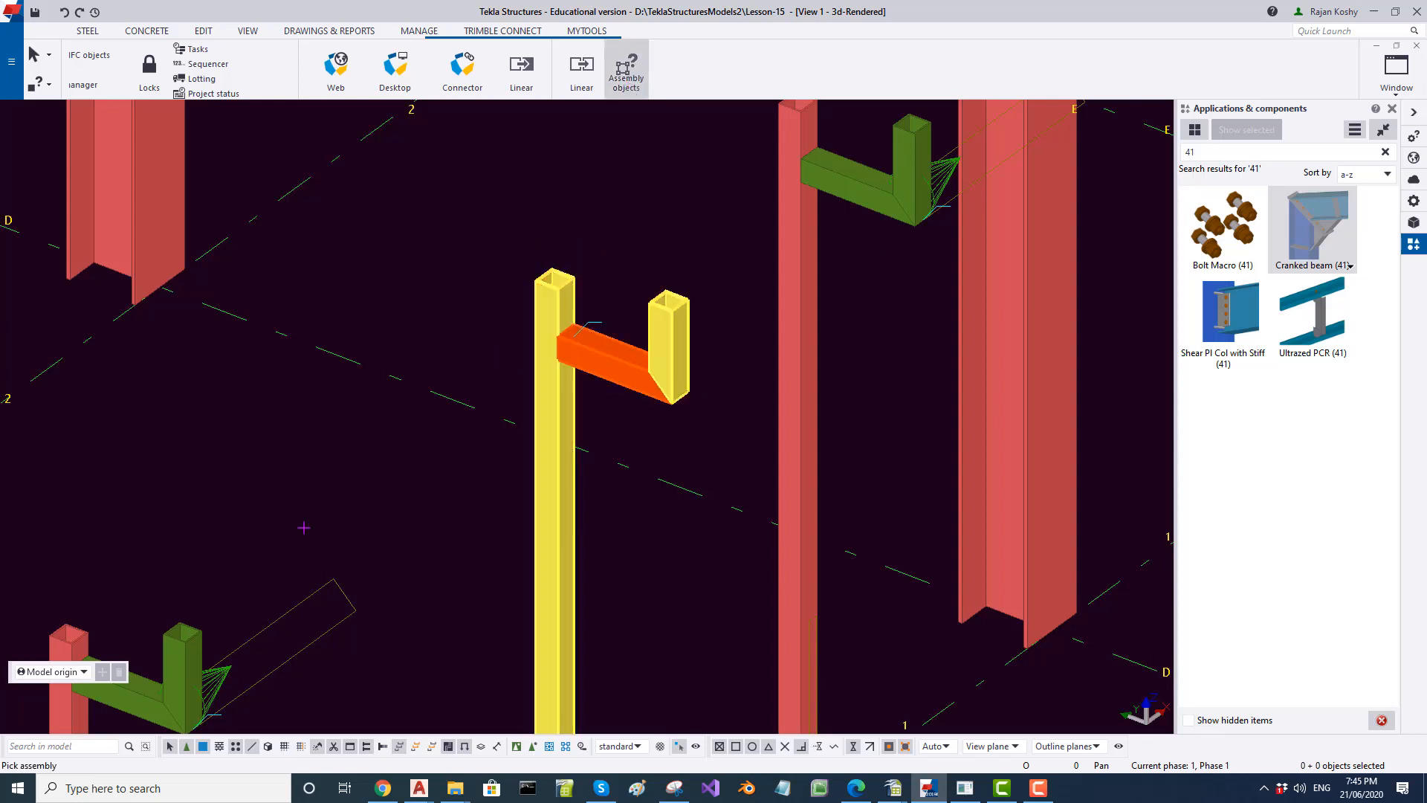
Weld the grid 1 column between grids C and D to its bracket, using the column as the main part.
scroll(525, 452, down, 3)
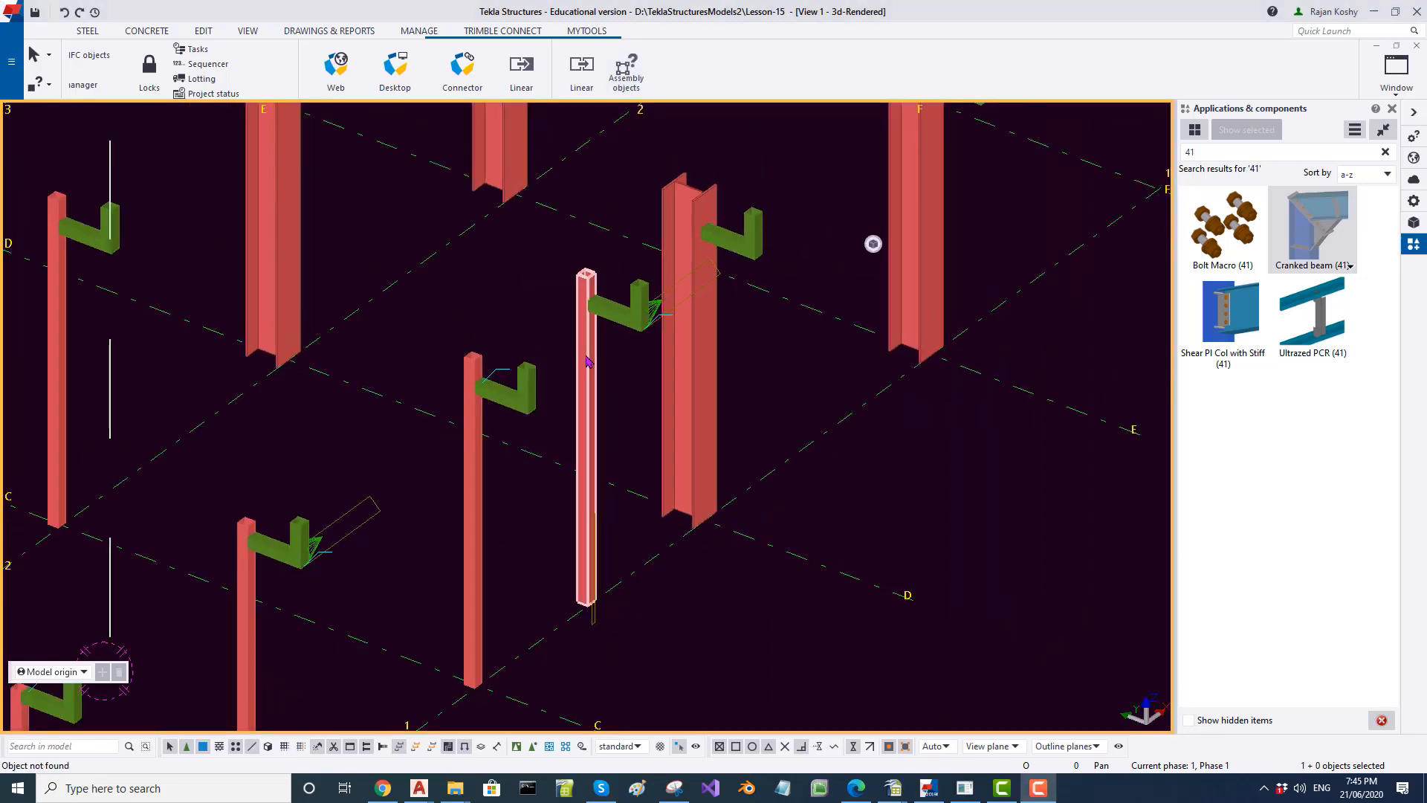
scroll(598, 300, up, 2)
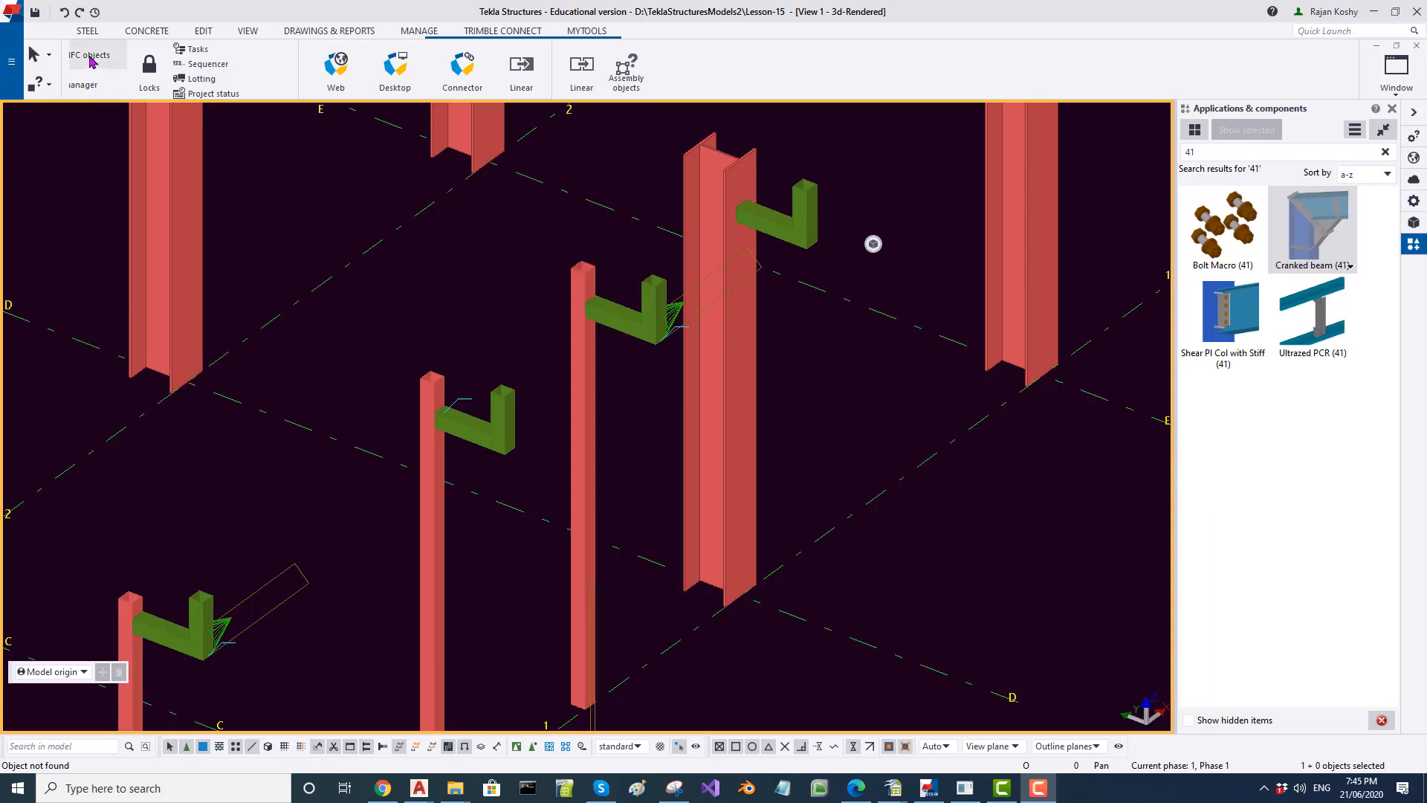
click(87, 32)
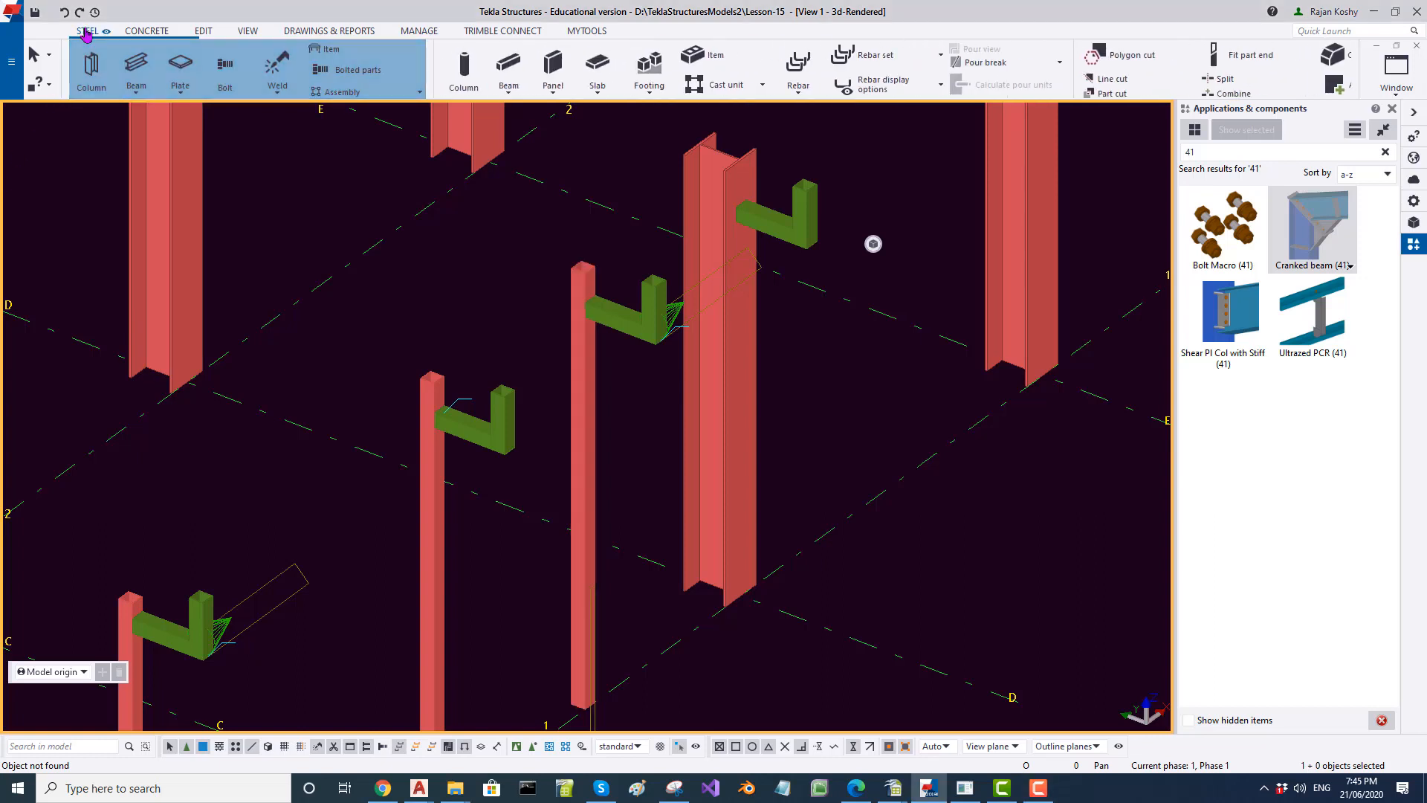
click(276, 65)
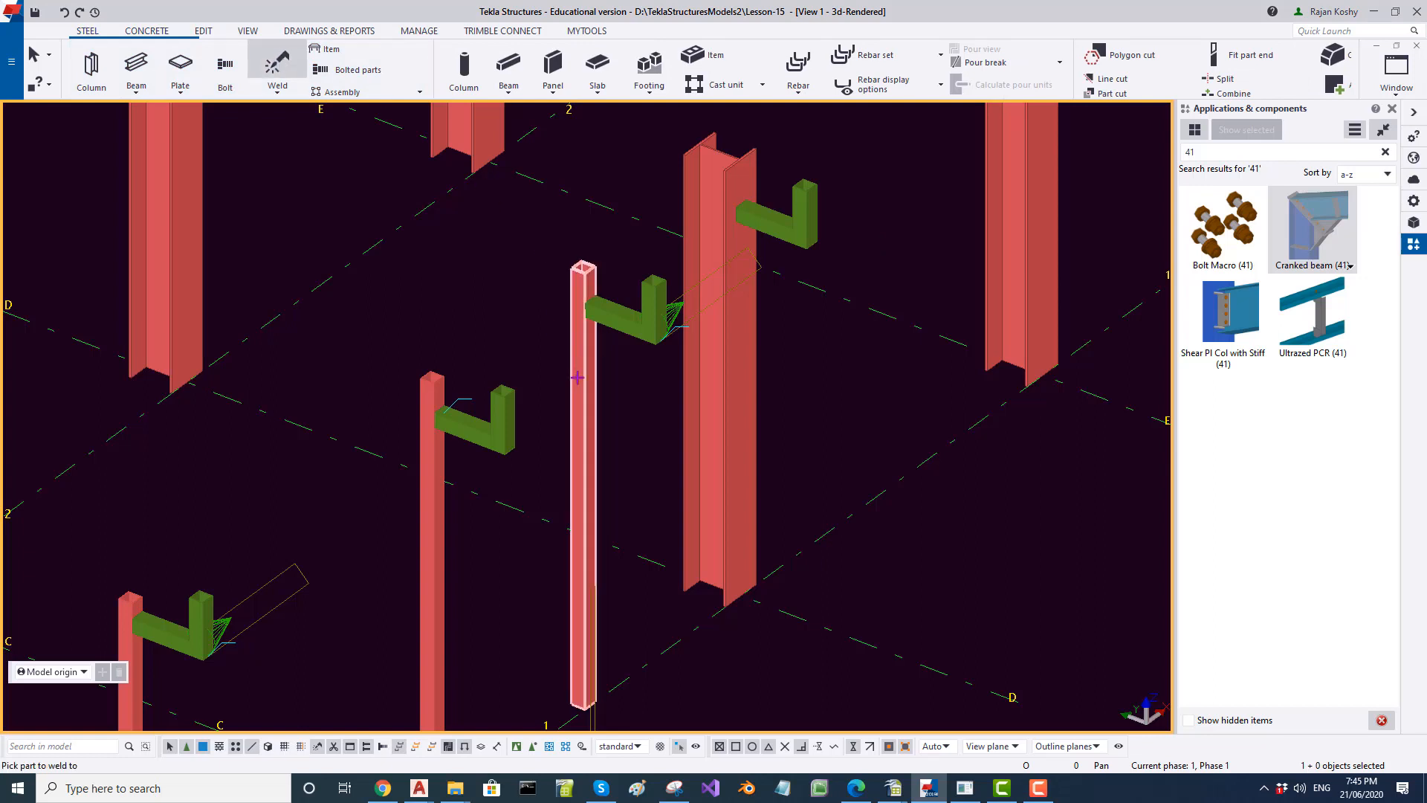
click(576, 378)
click(605, 322)
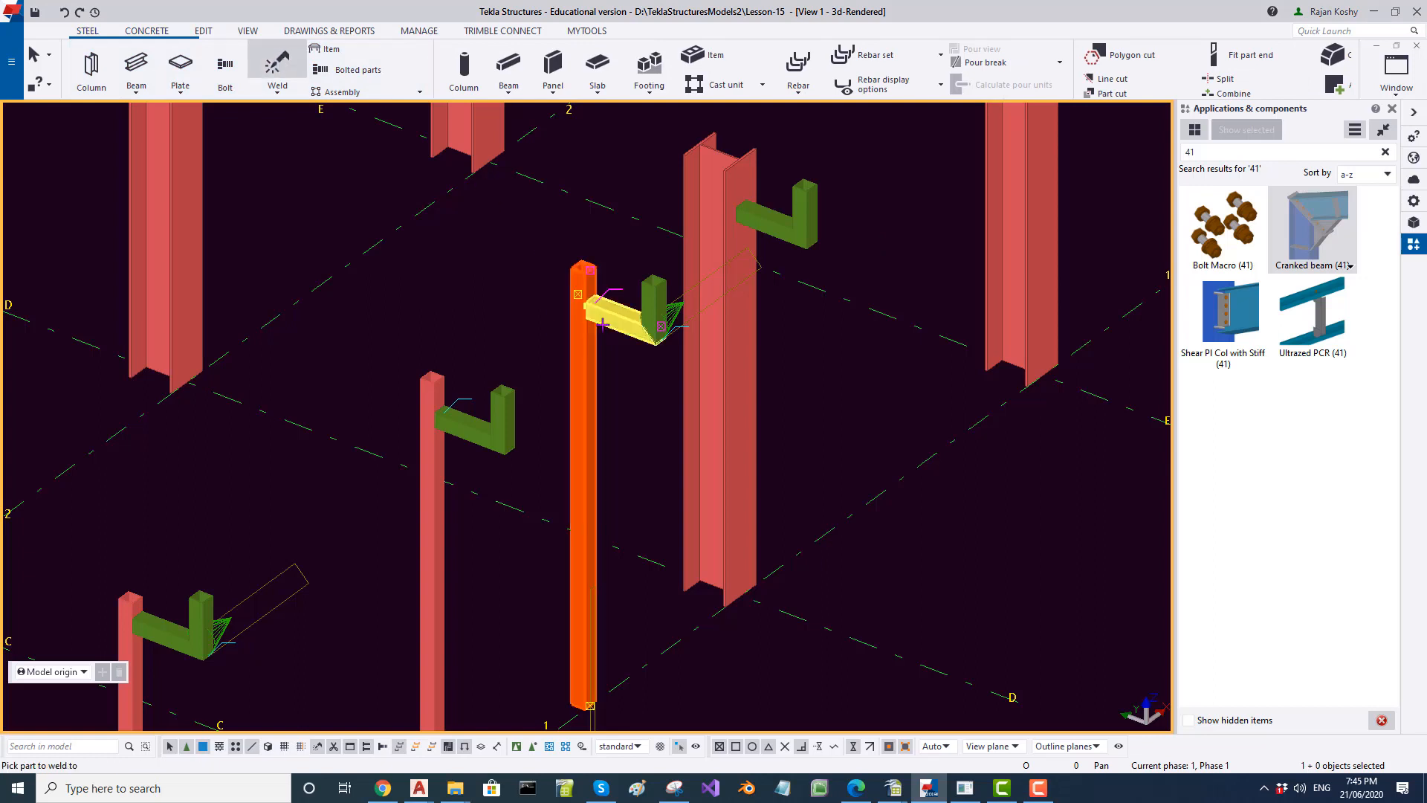
Inquire the assembly objects of the C-1 column and the neighbouring welded column between C and D to compare their main parts.
click(587, 30)
click(626, 70)
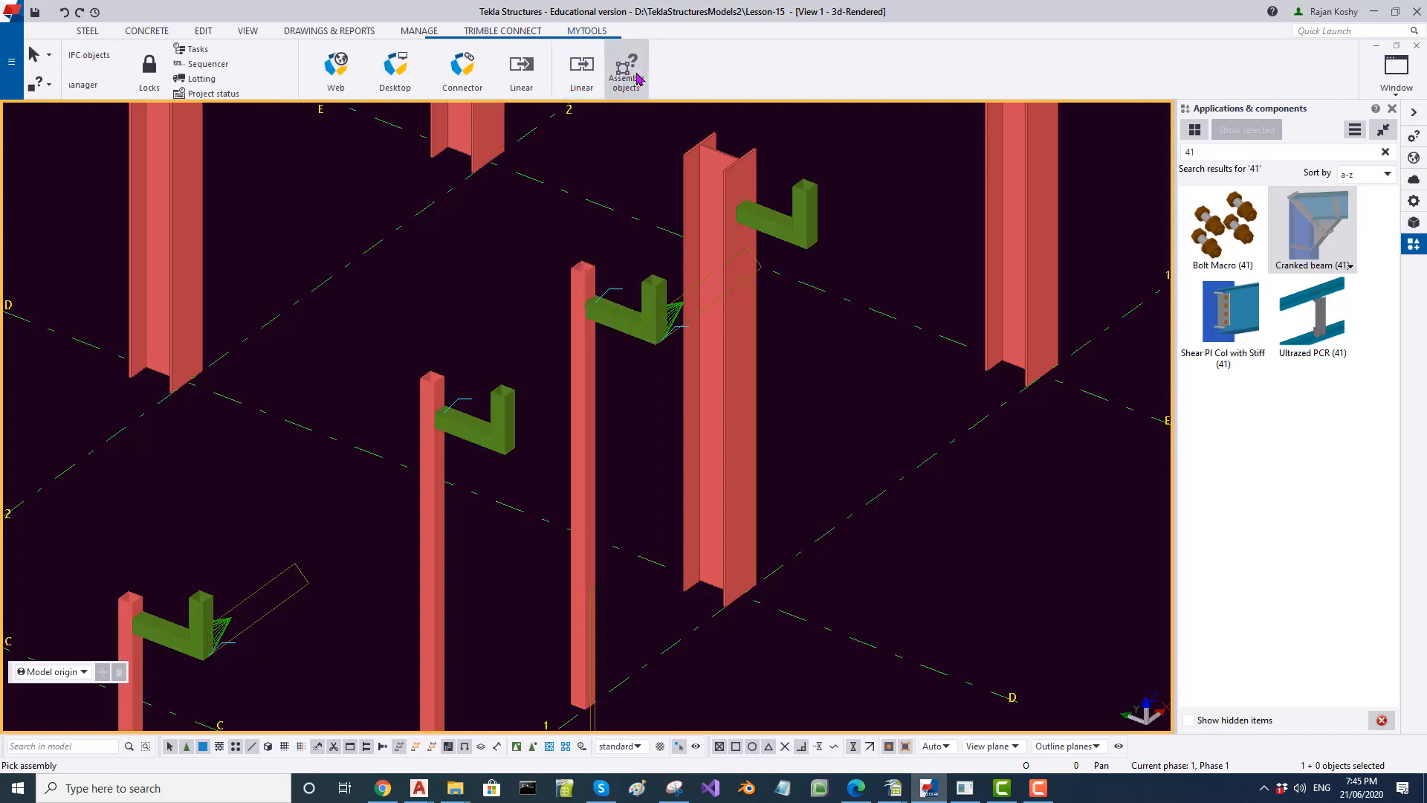
click(460, 435)
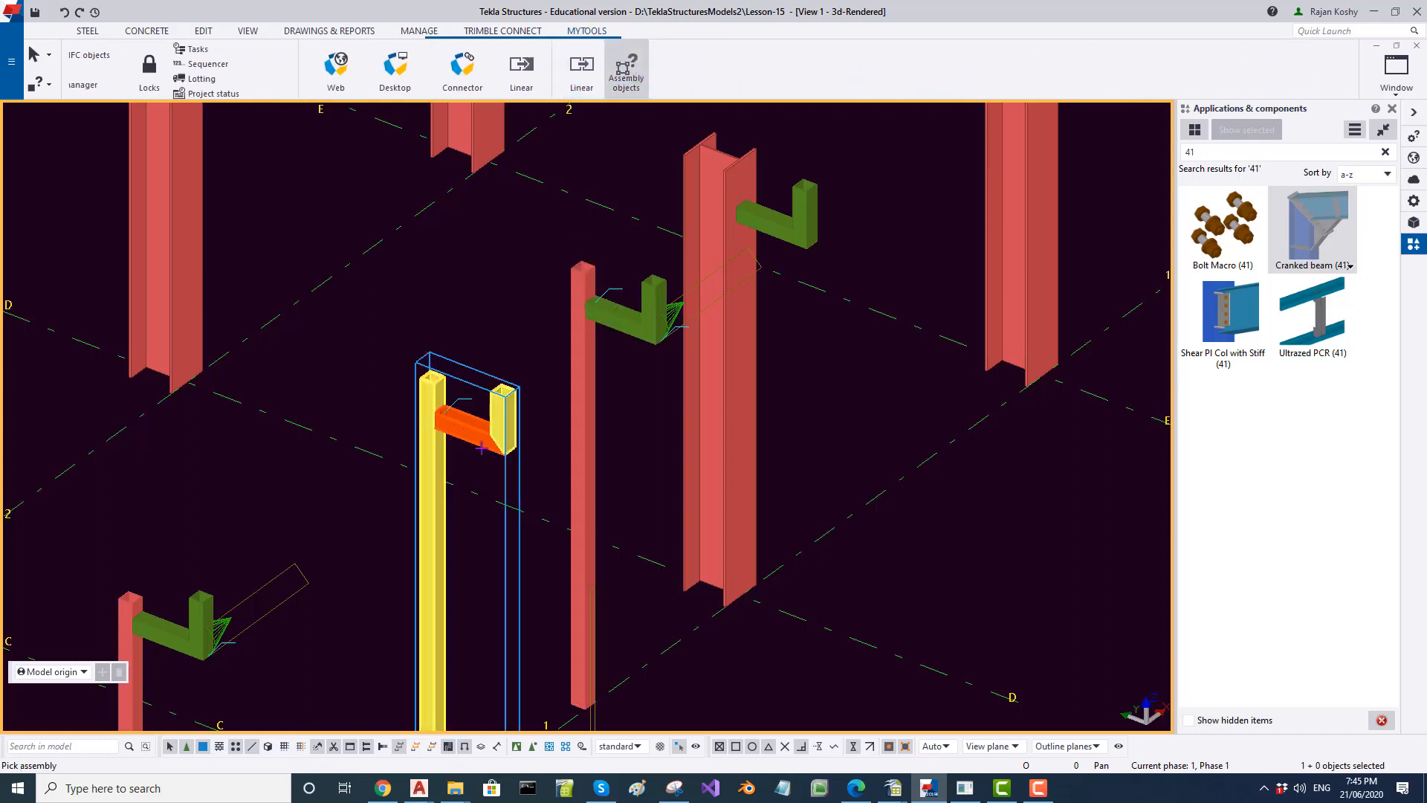
click(595, 420)
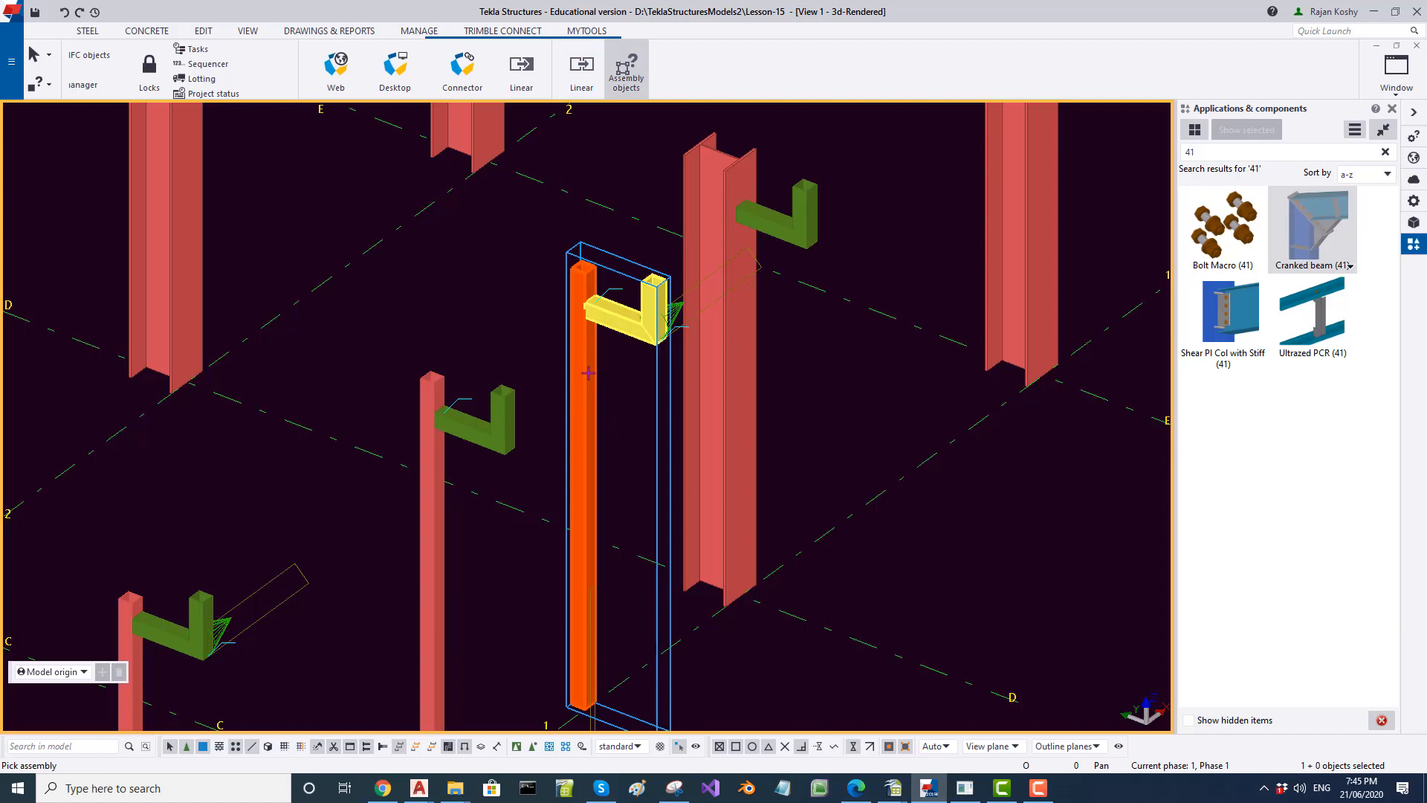
click(587, 636)
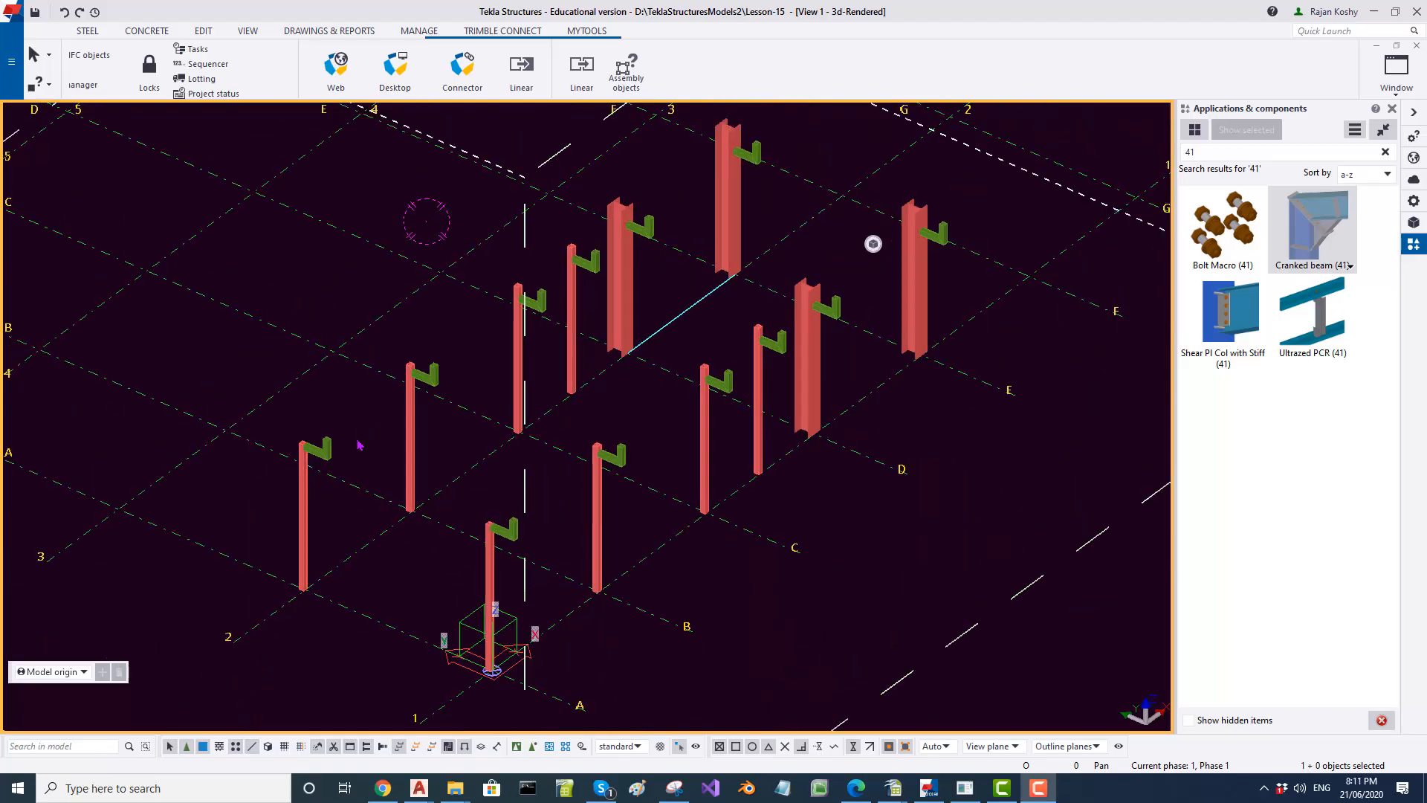
Inquire the assembly objects of the A-2 bracket, the B-2 column, and the C-2 column and bracket to compare how they are grouped.
ctrl+middle_drag(374, 440, 385, 450)
scroll(385, 450, down, 1)
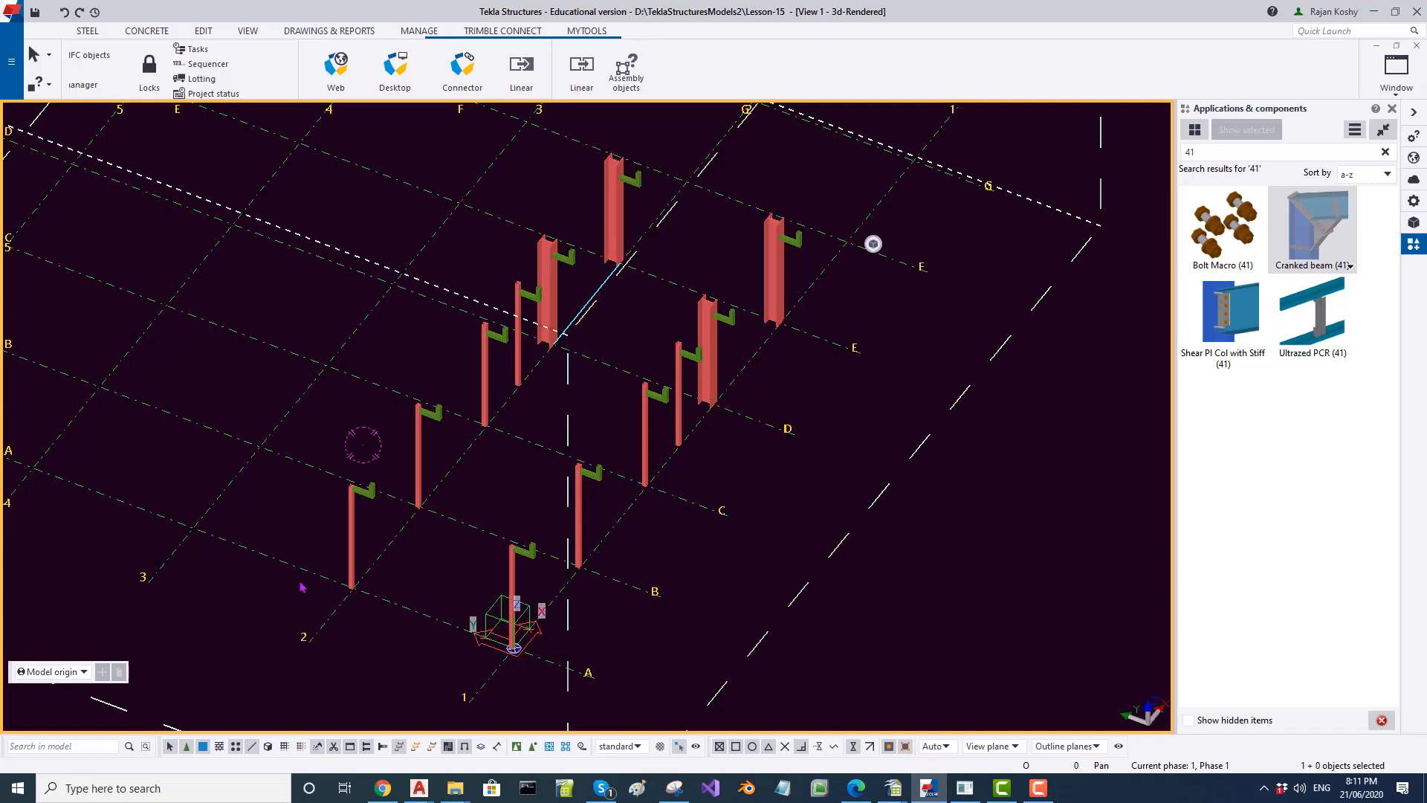
scroll(373, 493, up, 3)
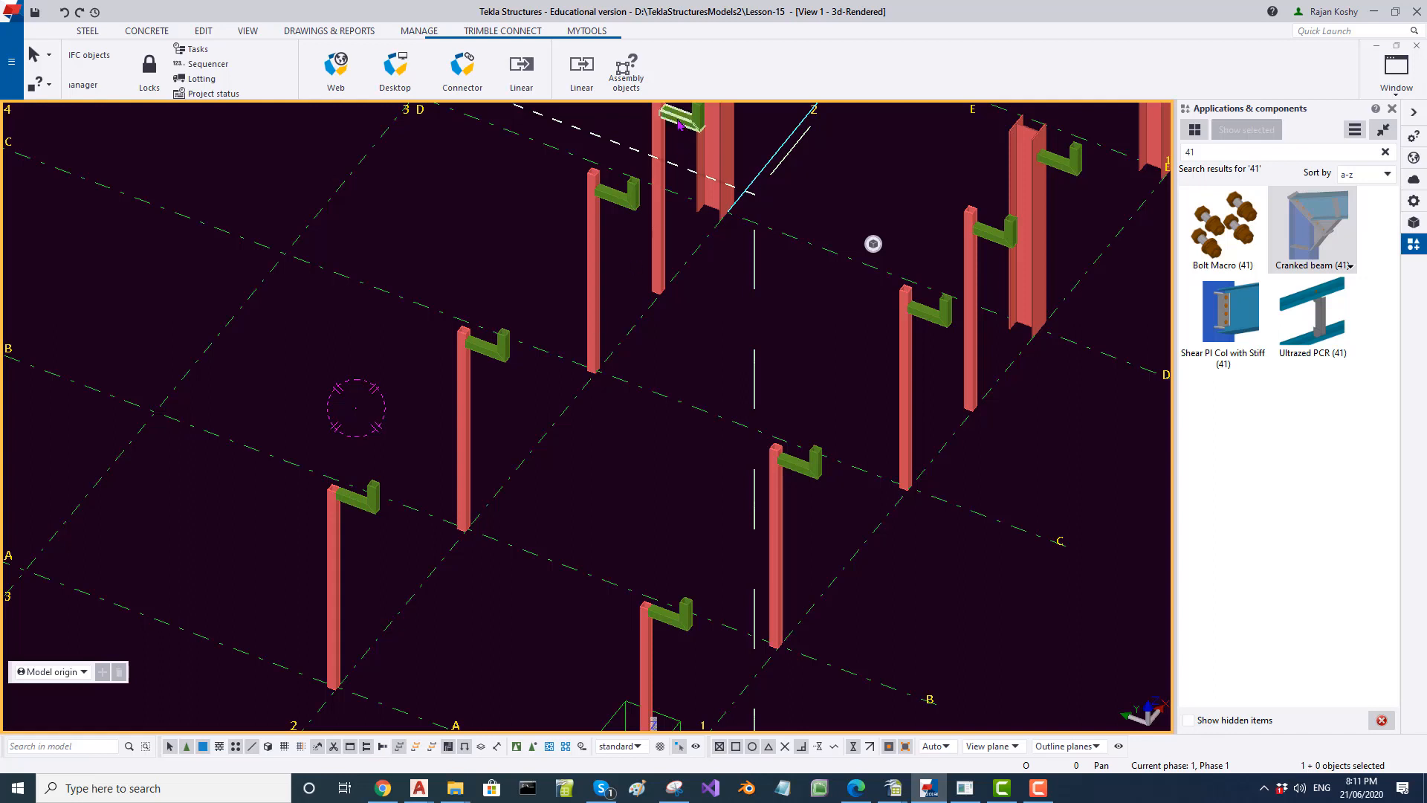
click(626, 72)
click(362, 495)
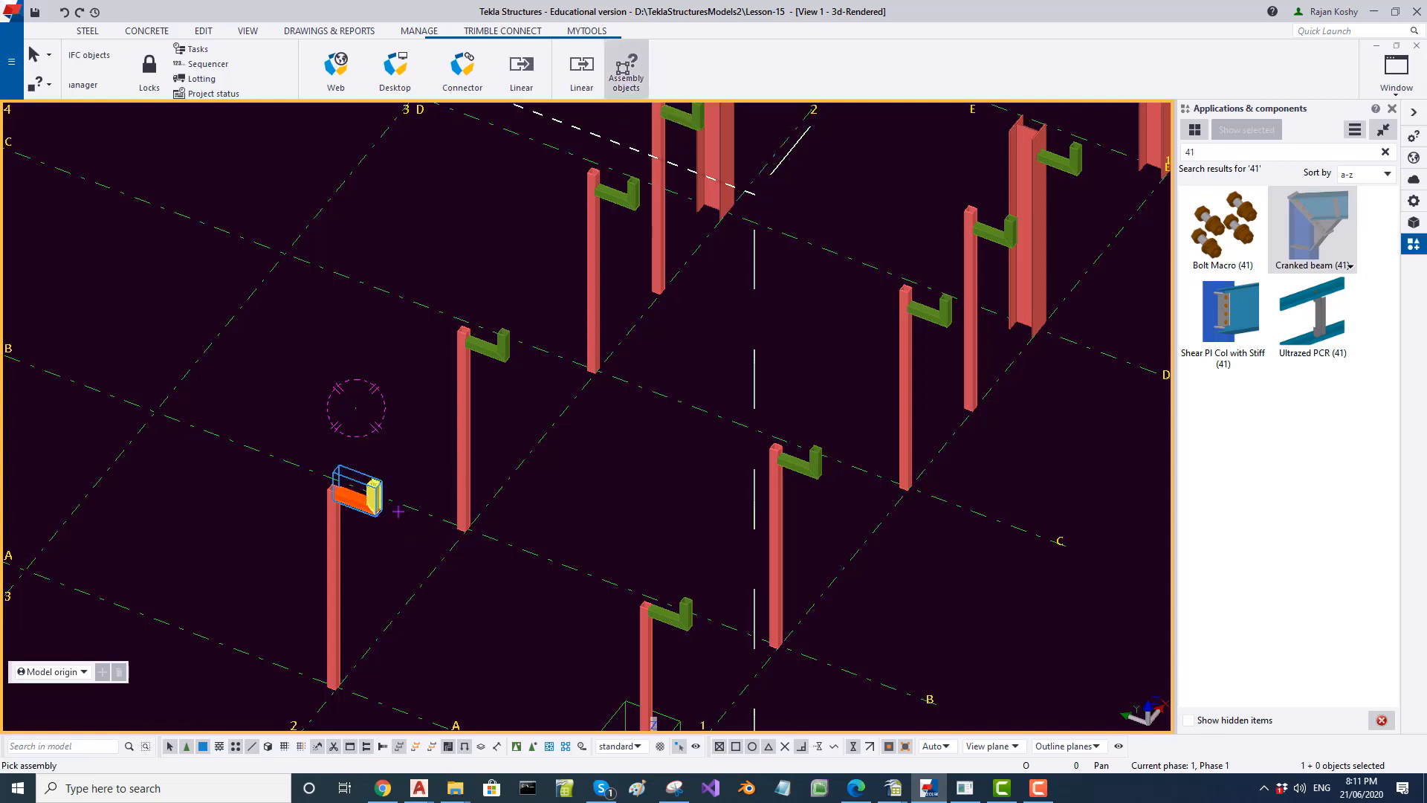
click(470, 435)
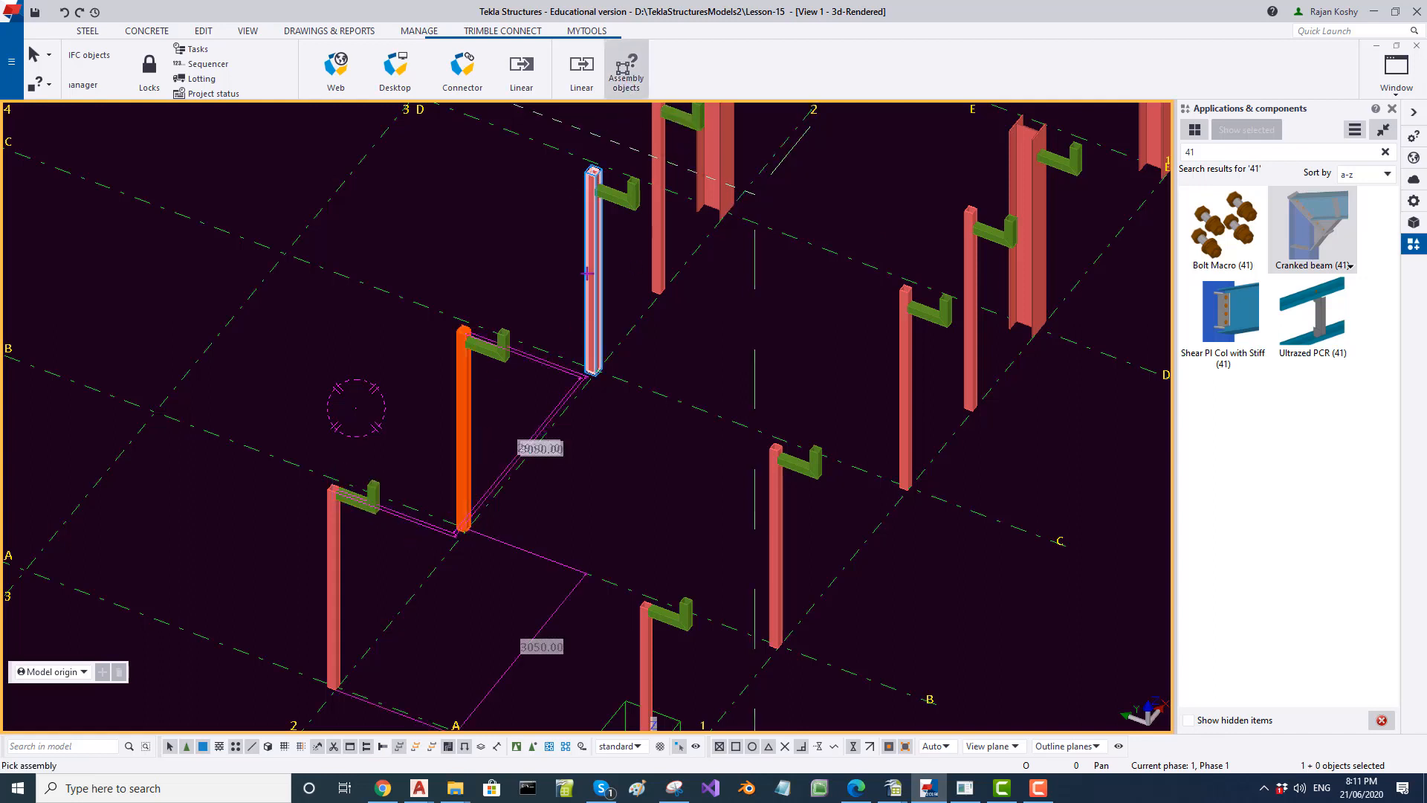
click(593, 215)
click(619, 204)
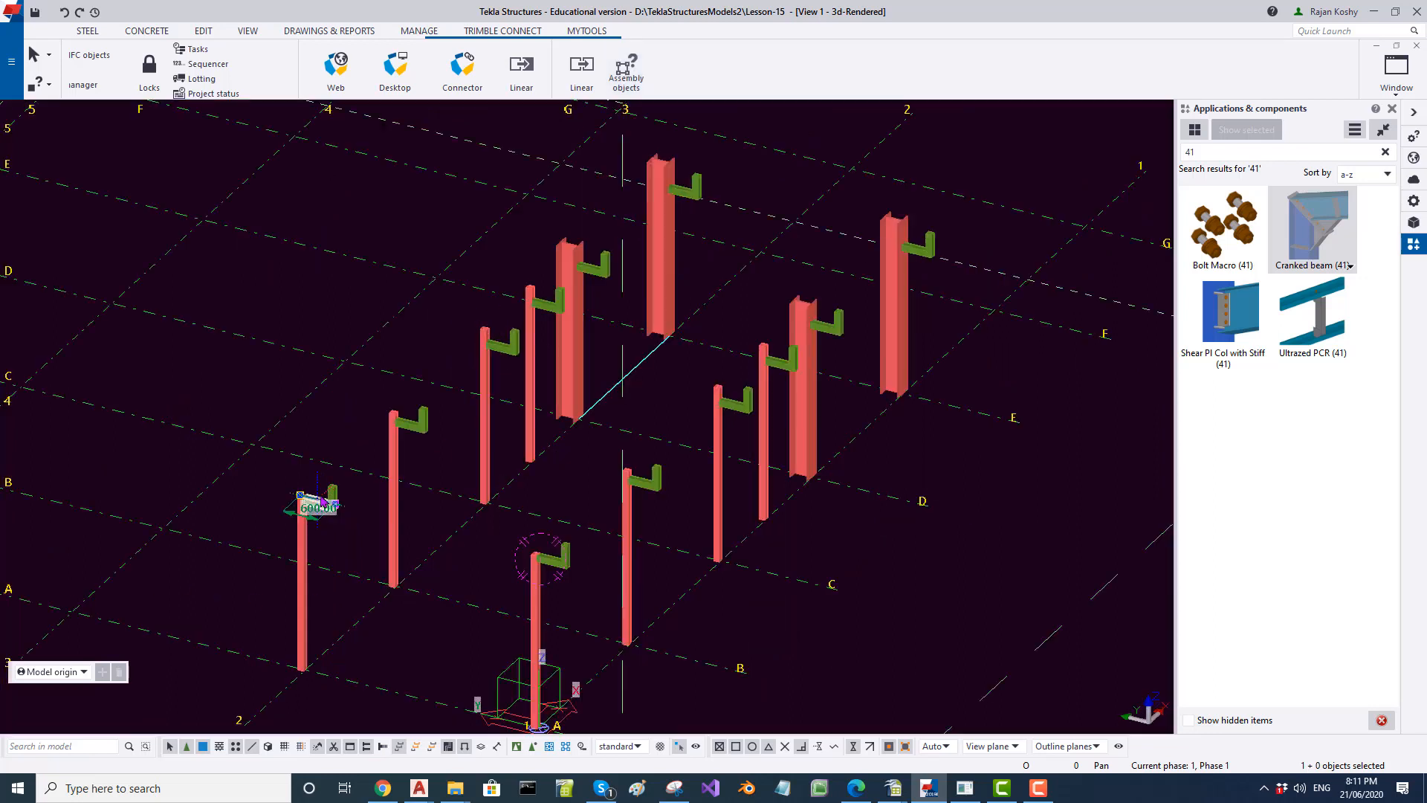
click(328, 500)
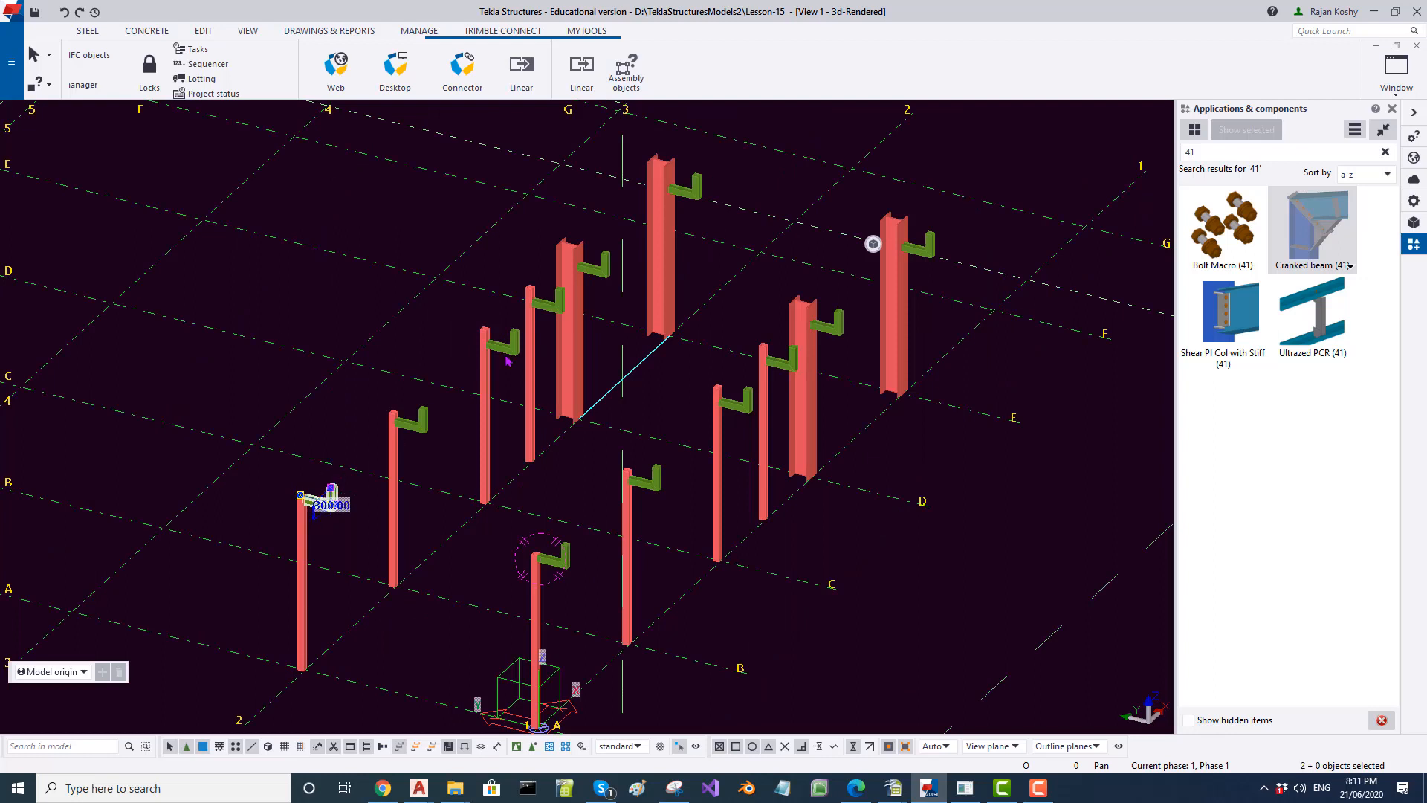
ctrl+click(901, 282)
click(430, 473)
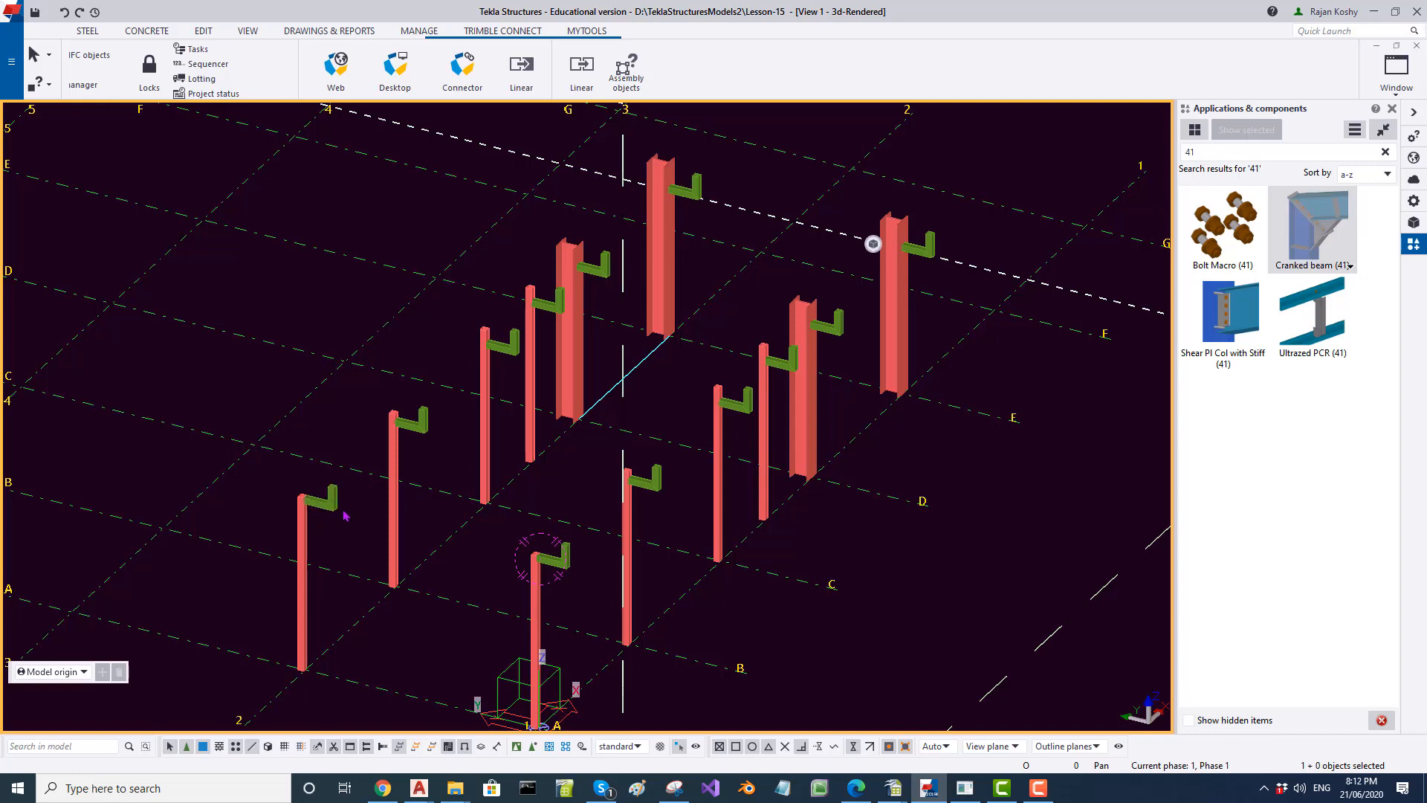
scroll(322, 513, up, 2)
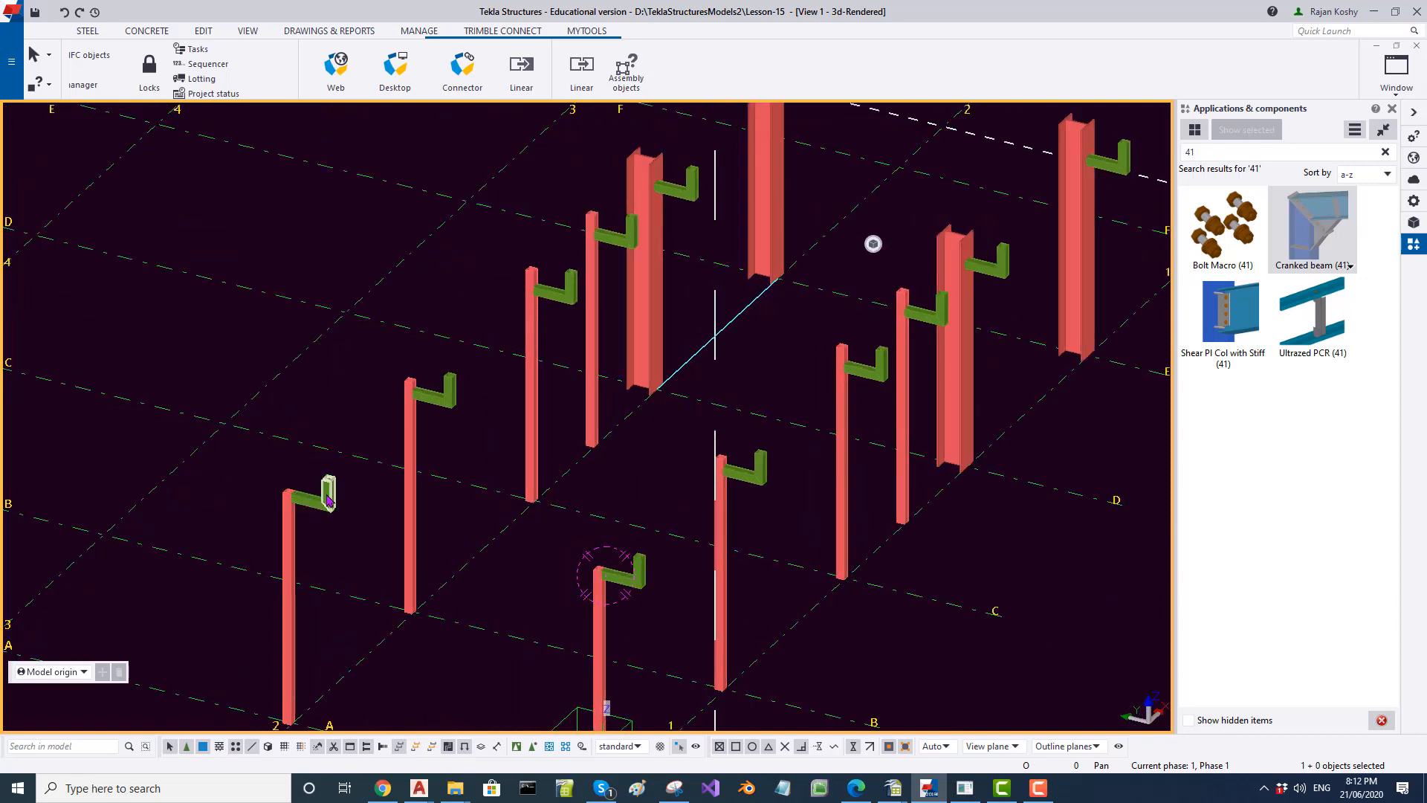
click(319, 508)
click(315, 507)
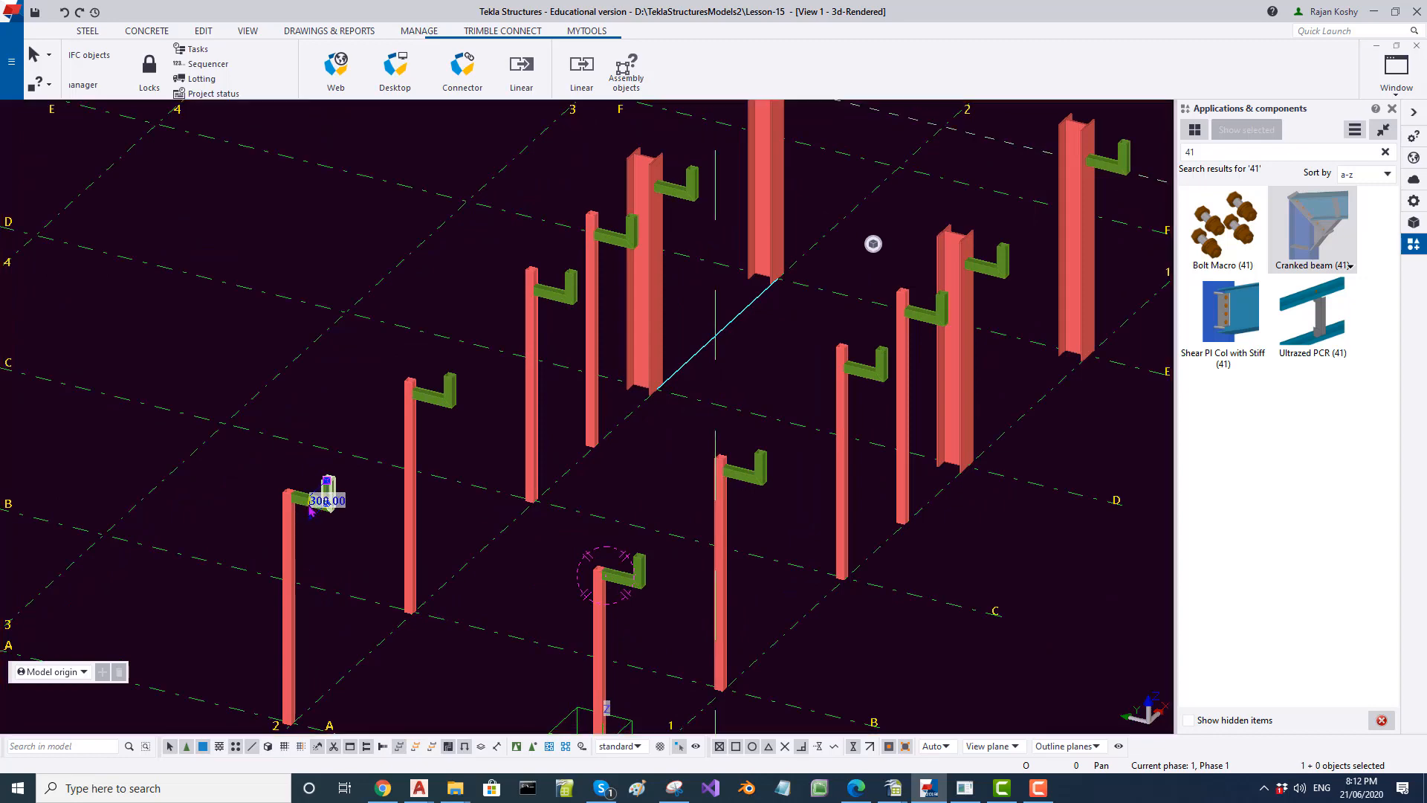
scroll(417, 573, down, 2)
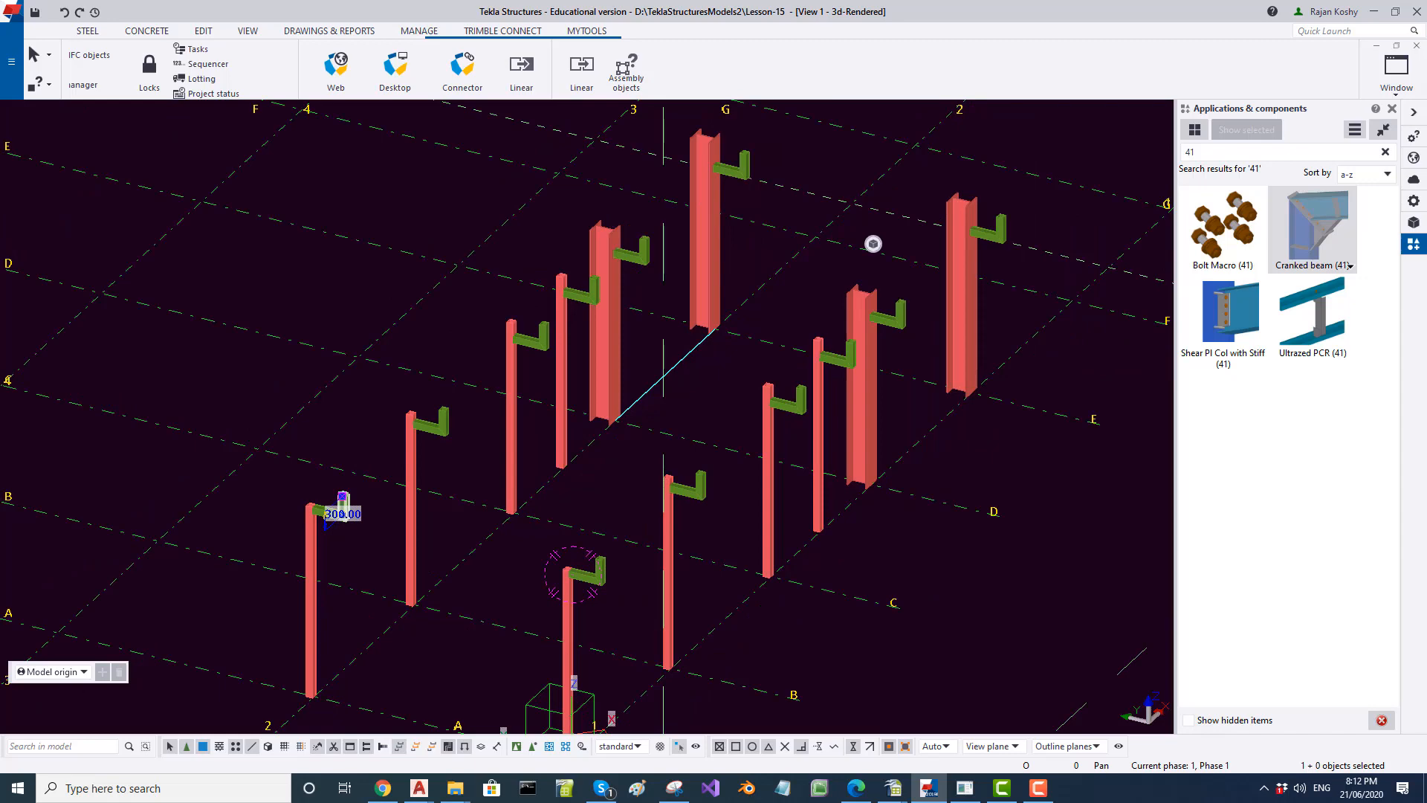
scroll(873, 244, up, 2)
scroll(873, 243, up, 2)
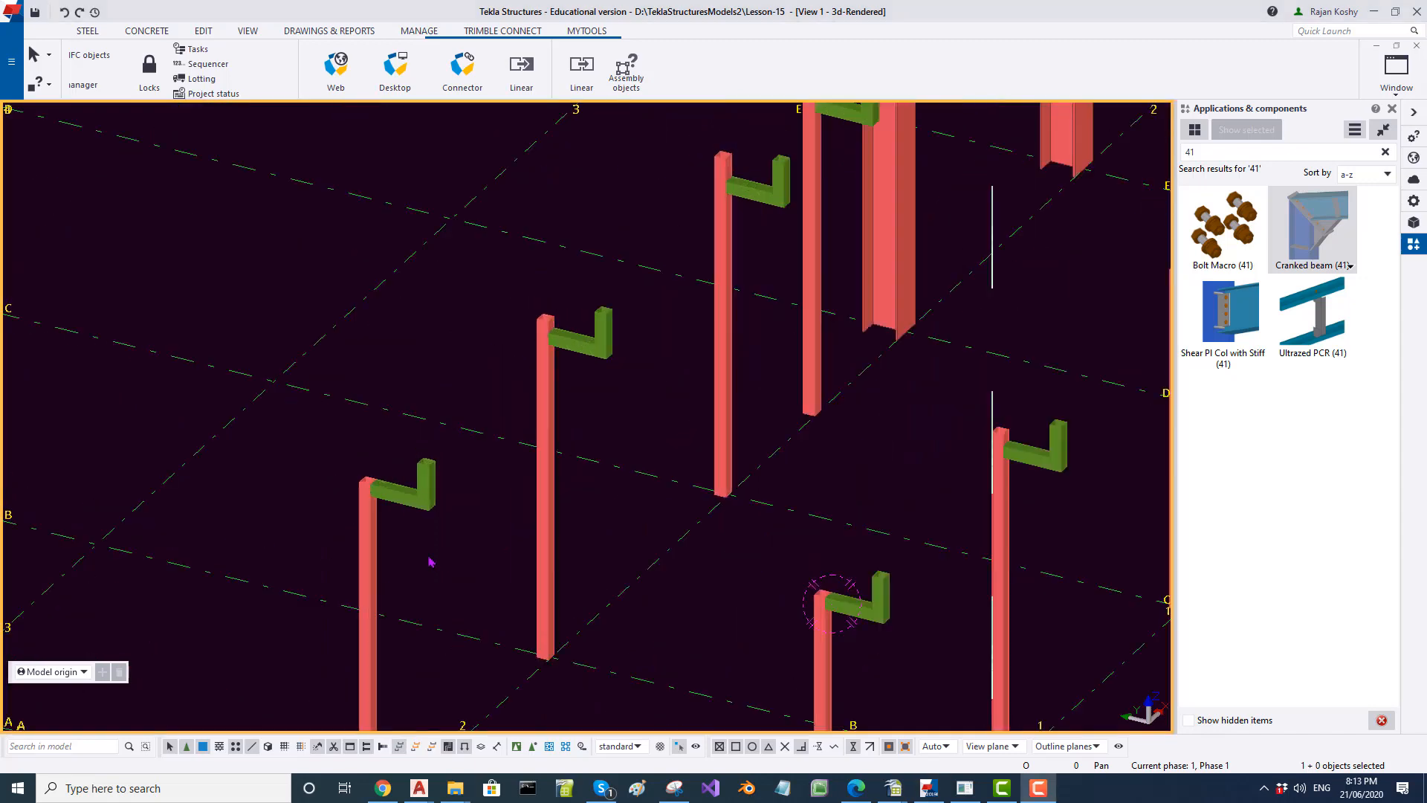
scroll(296, 523, down, 2)
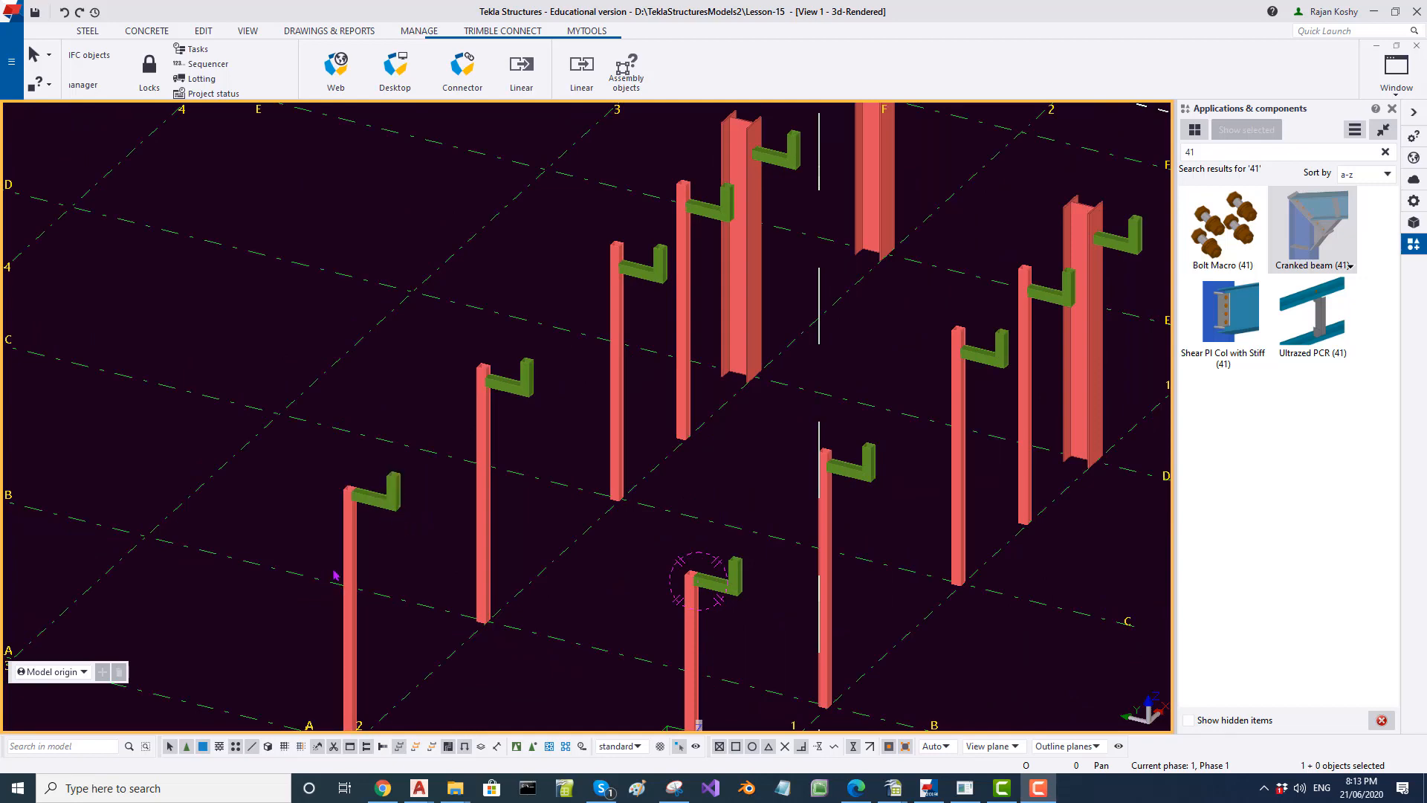
scroll(391, 625, down, 3)
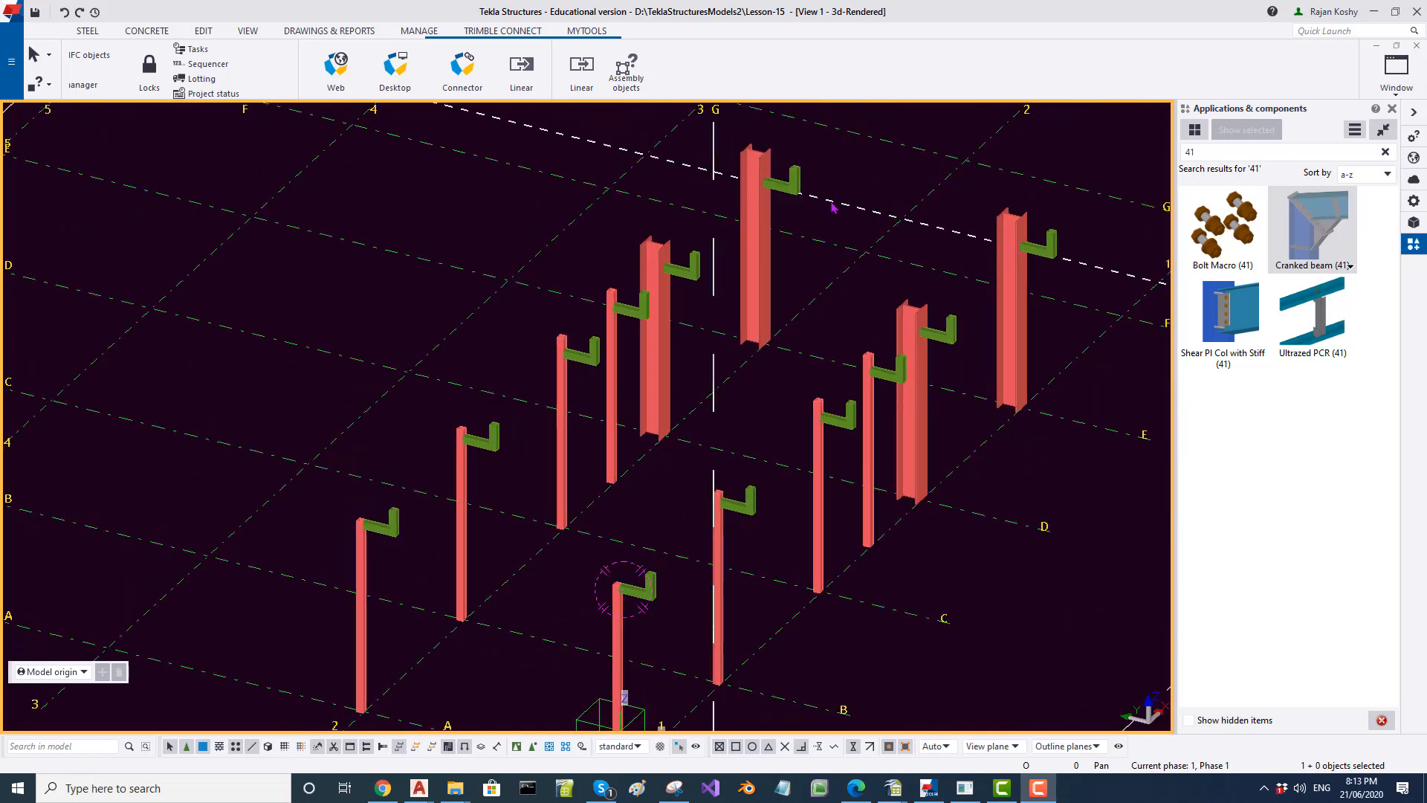
Switch selection to whole assemblies and add the A-2 bracket as a sub-assembly to the A-2 column's assembly.
click(550, 747)
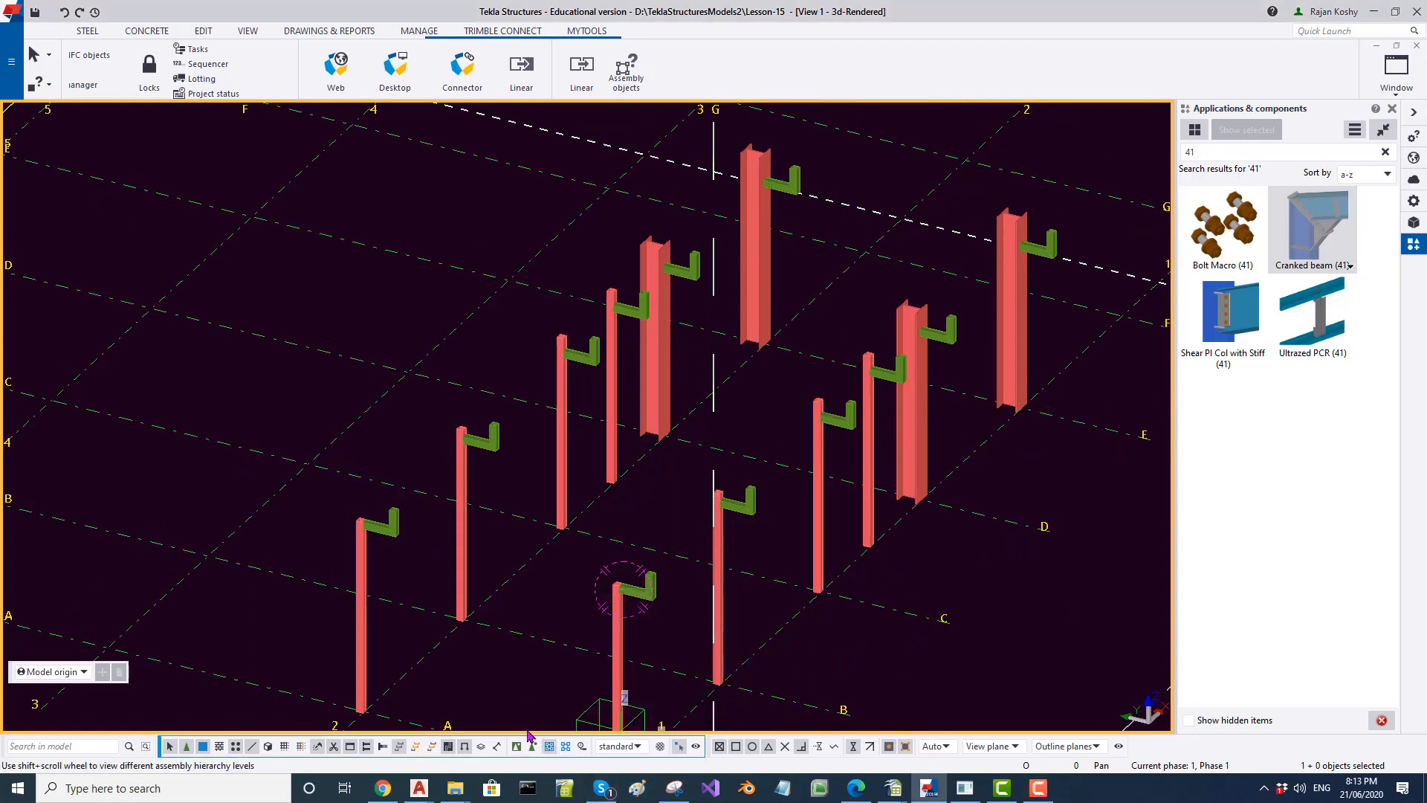
right_click(382, 532)
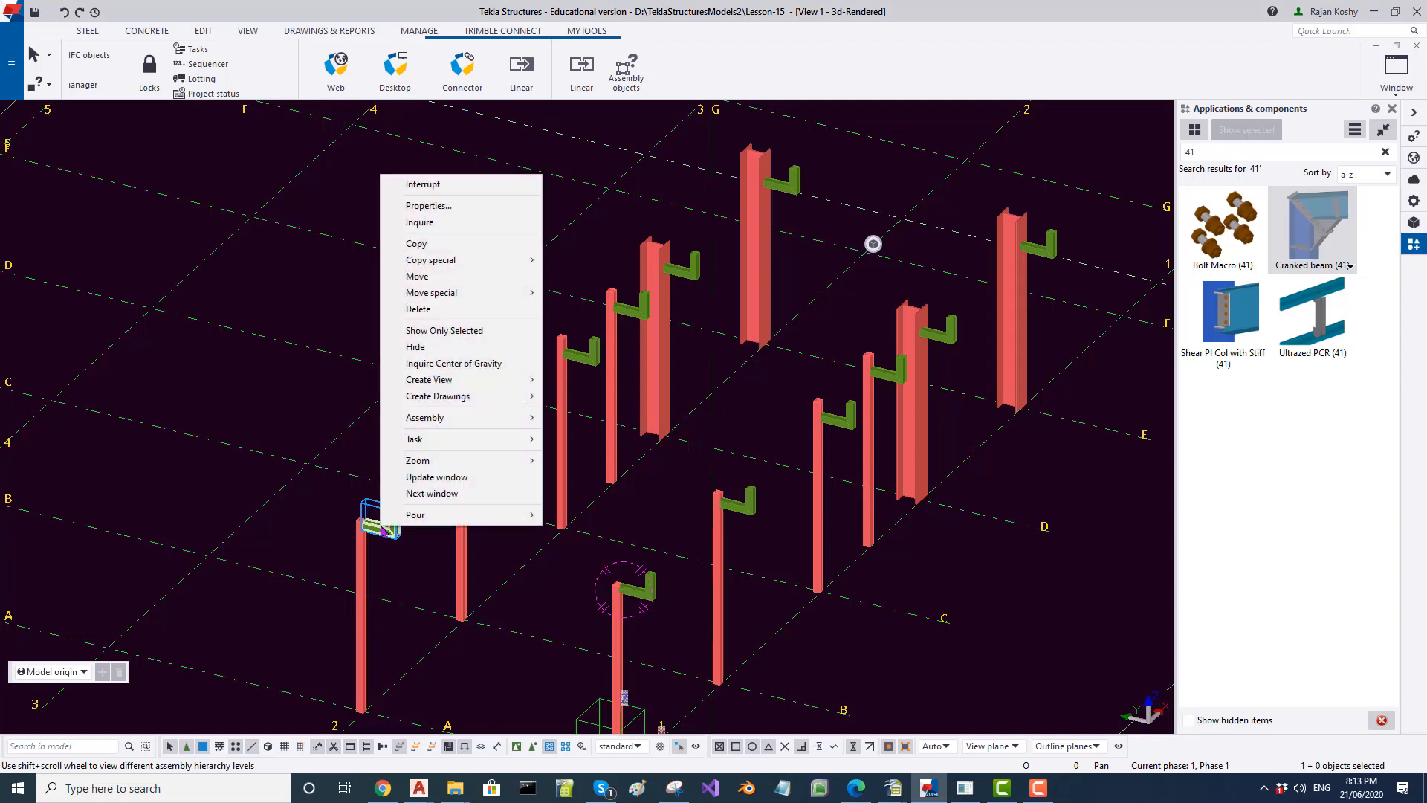
mouse_move(523, 427)
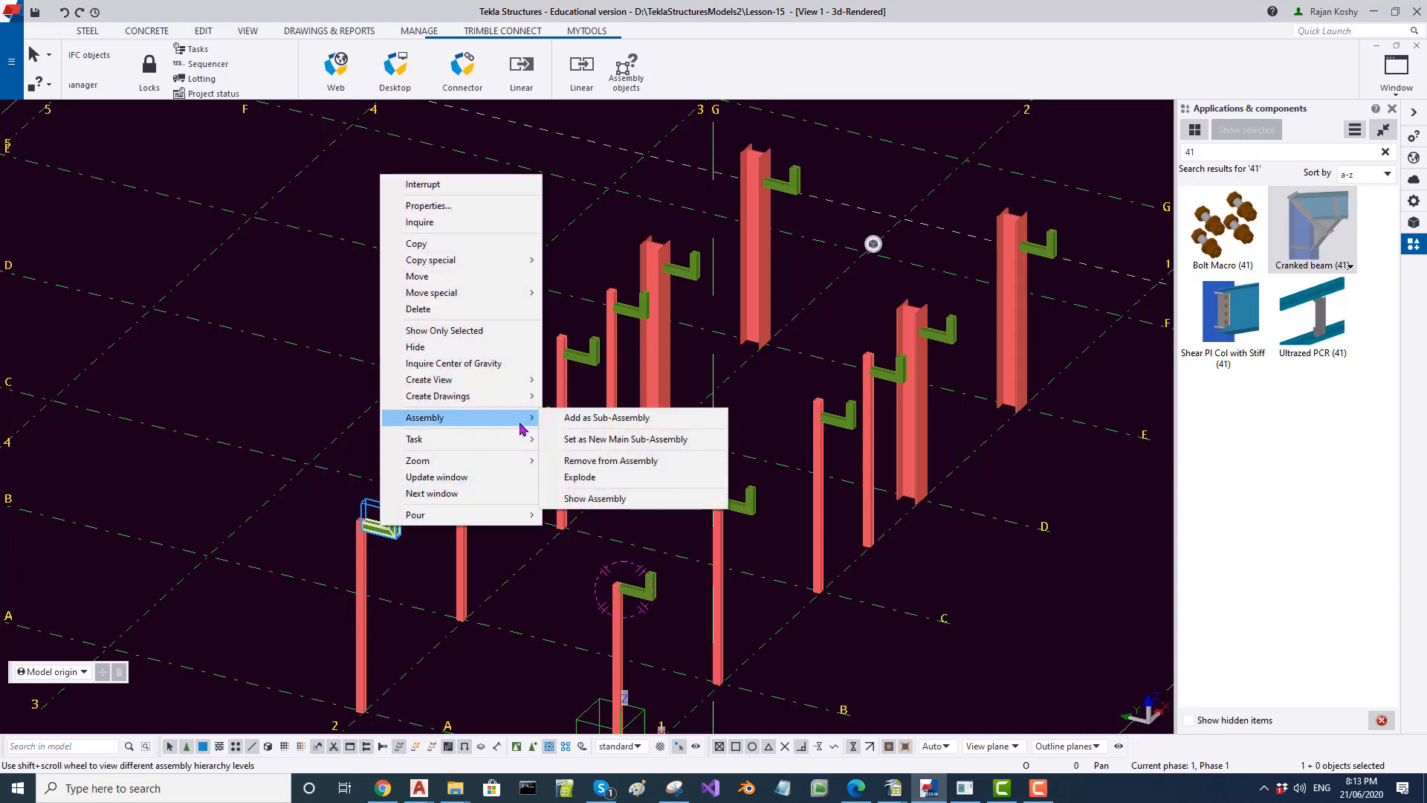
click(587, 418)
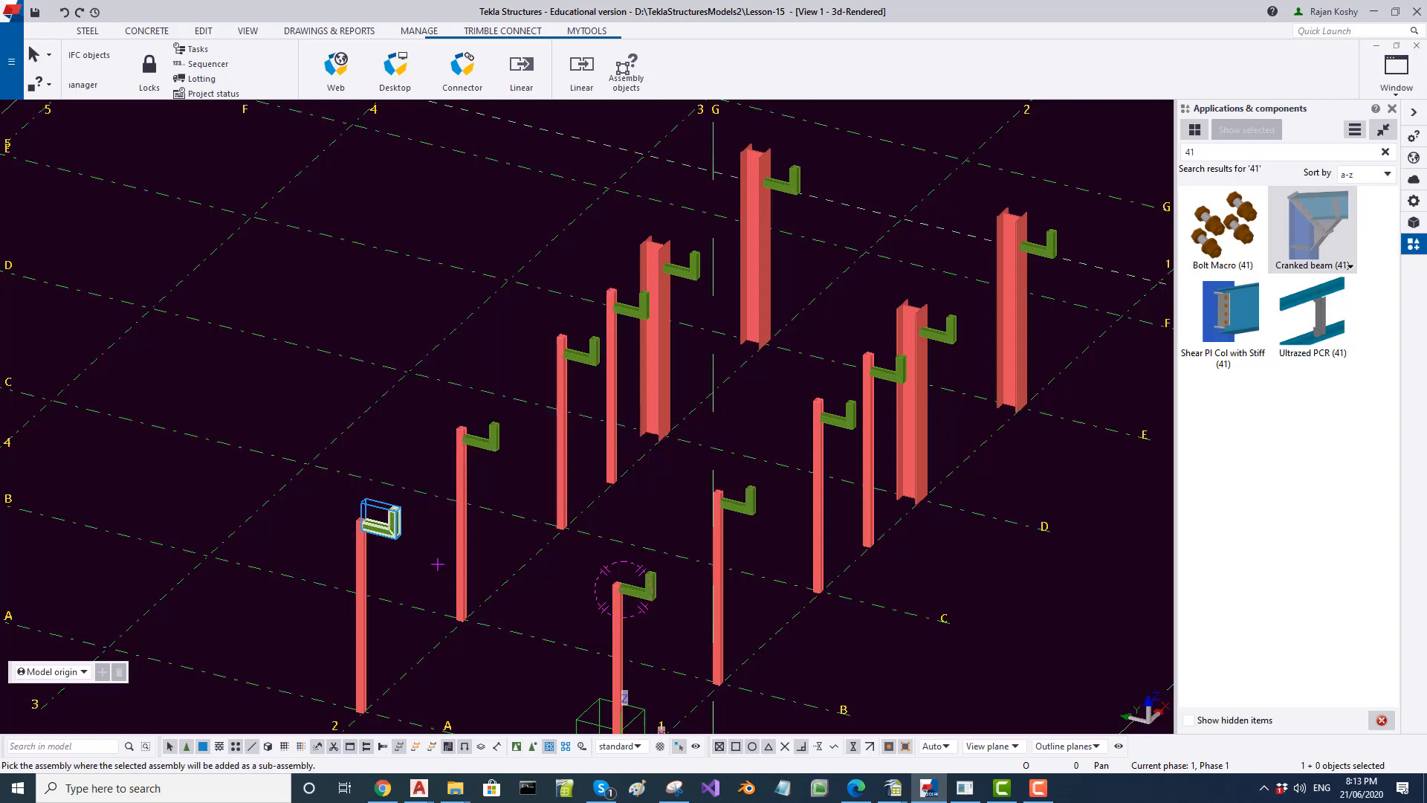
click(362, 576)
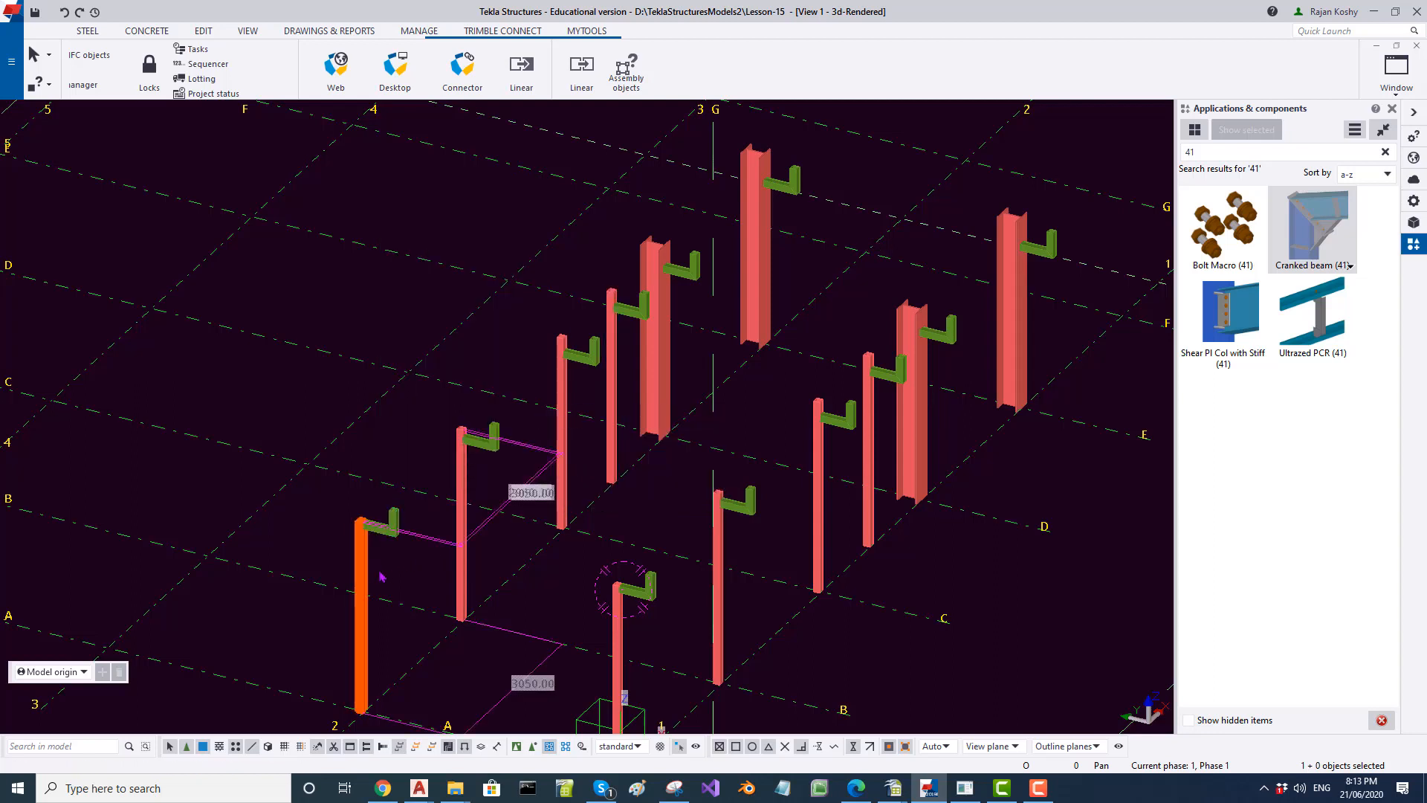
Add the B-2 bracket assembly as a sub-assembly to the B-2 column's assembly.
right_click(489, 453)
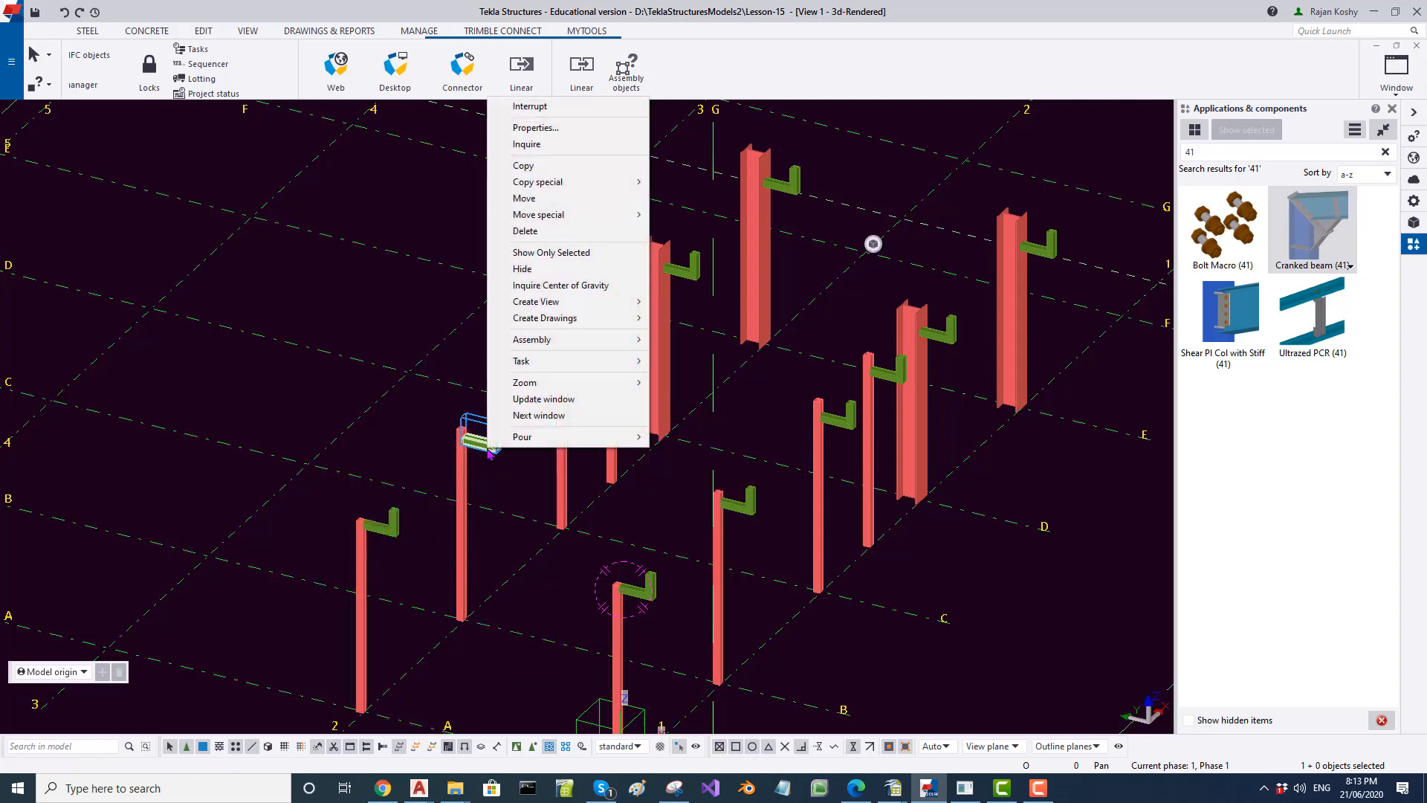
mouse_move(608, 347)
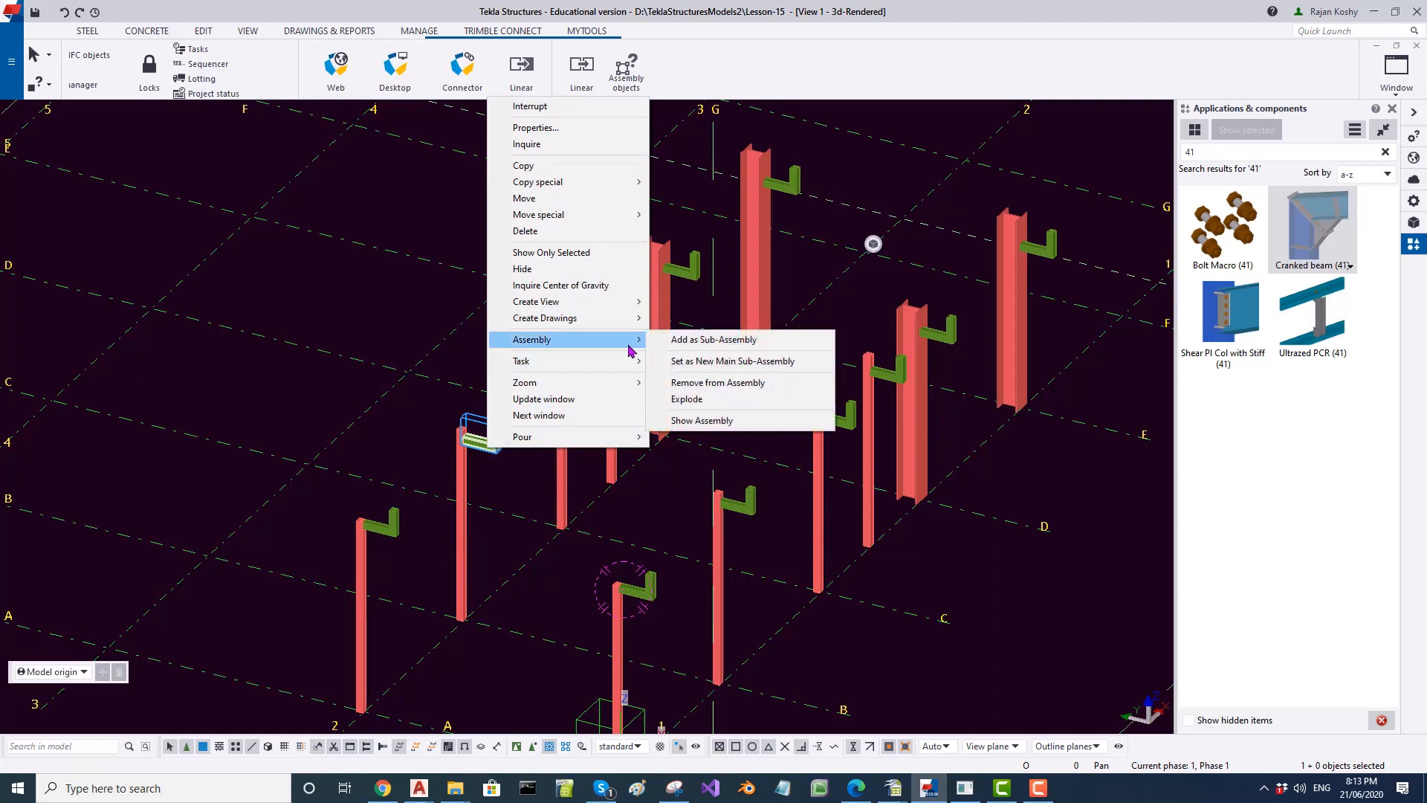
click(689, 350)
click(460, 483)
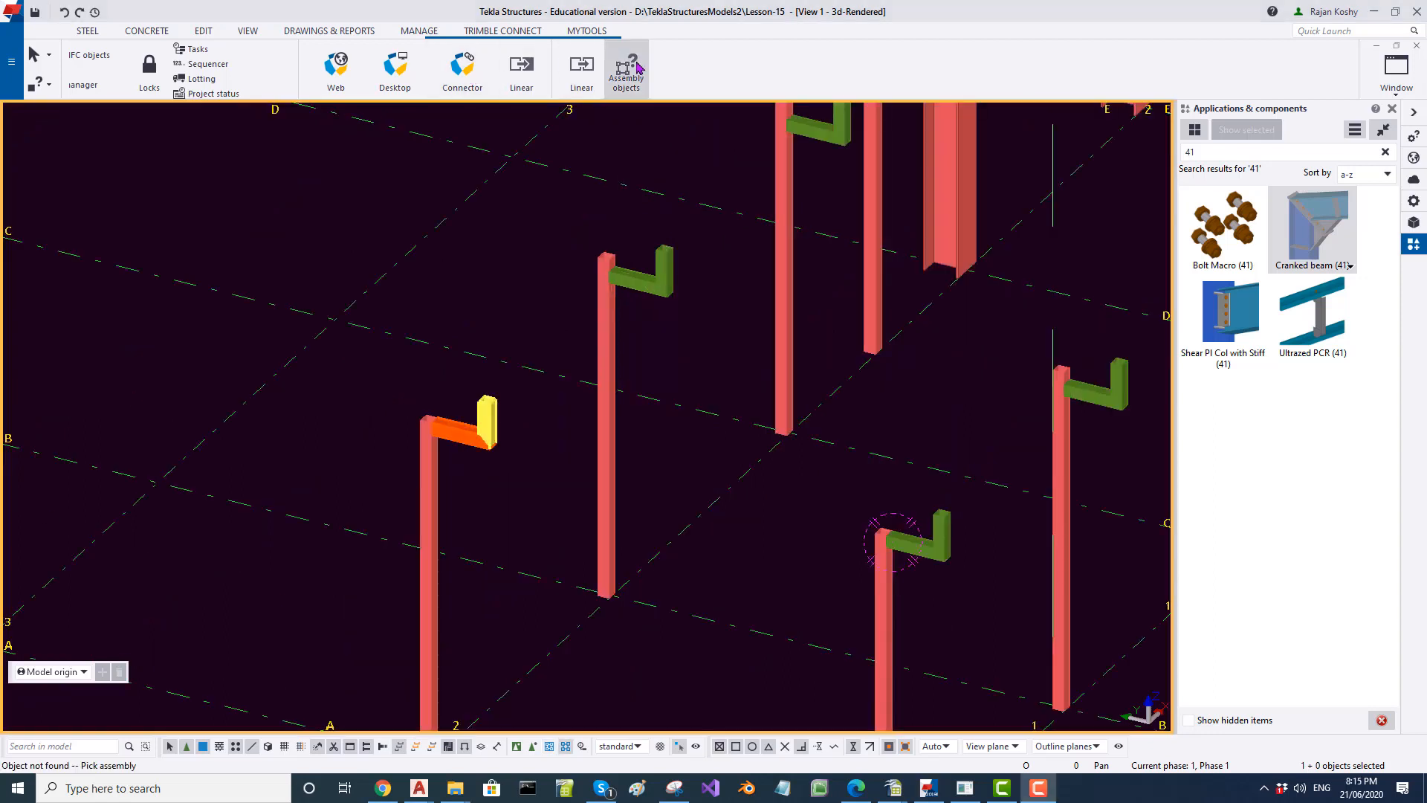
Inquire the assembly objects of the A-2 and B-2 brackets and columns to examine how the sub-assemblies are grouped.
click(423, 535)
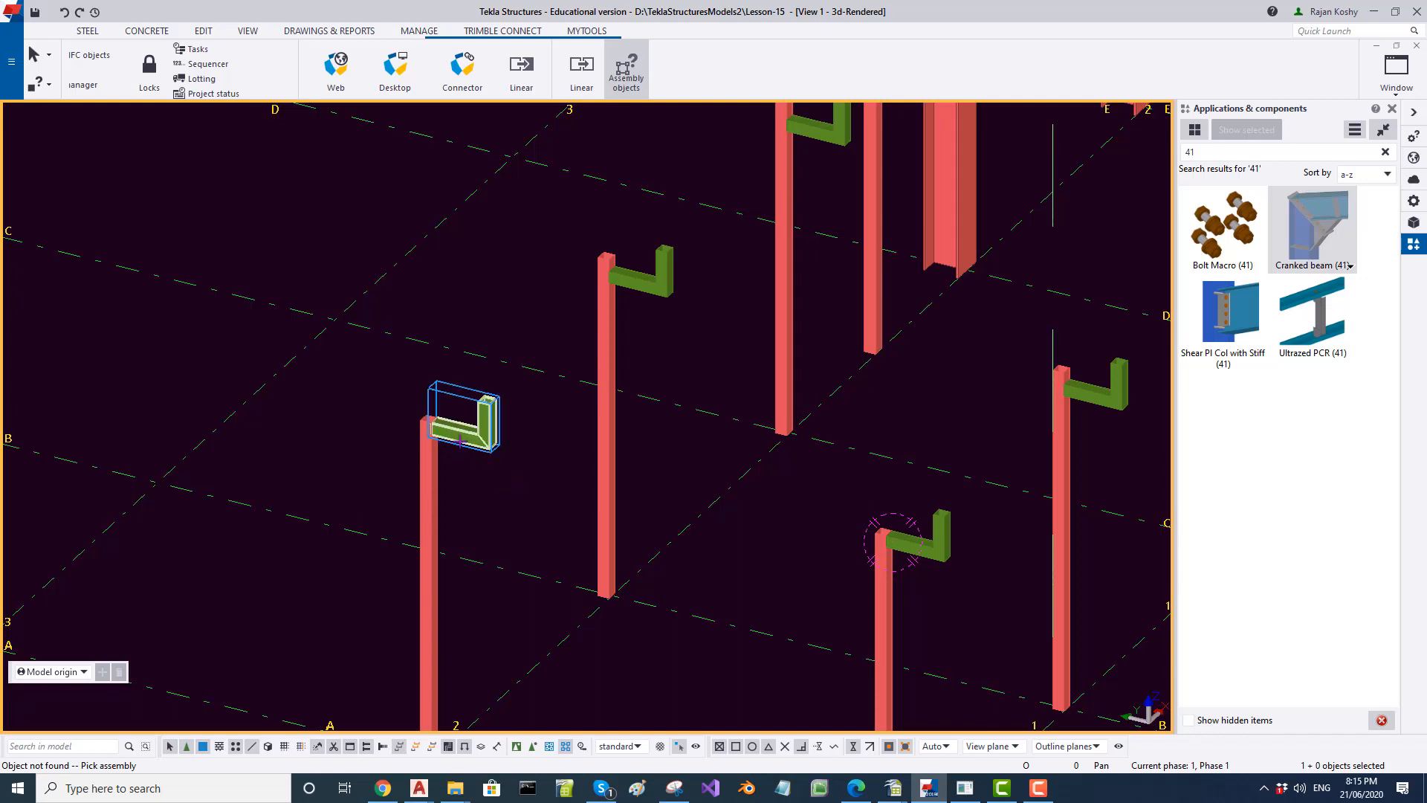
click(642, 280)
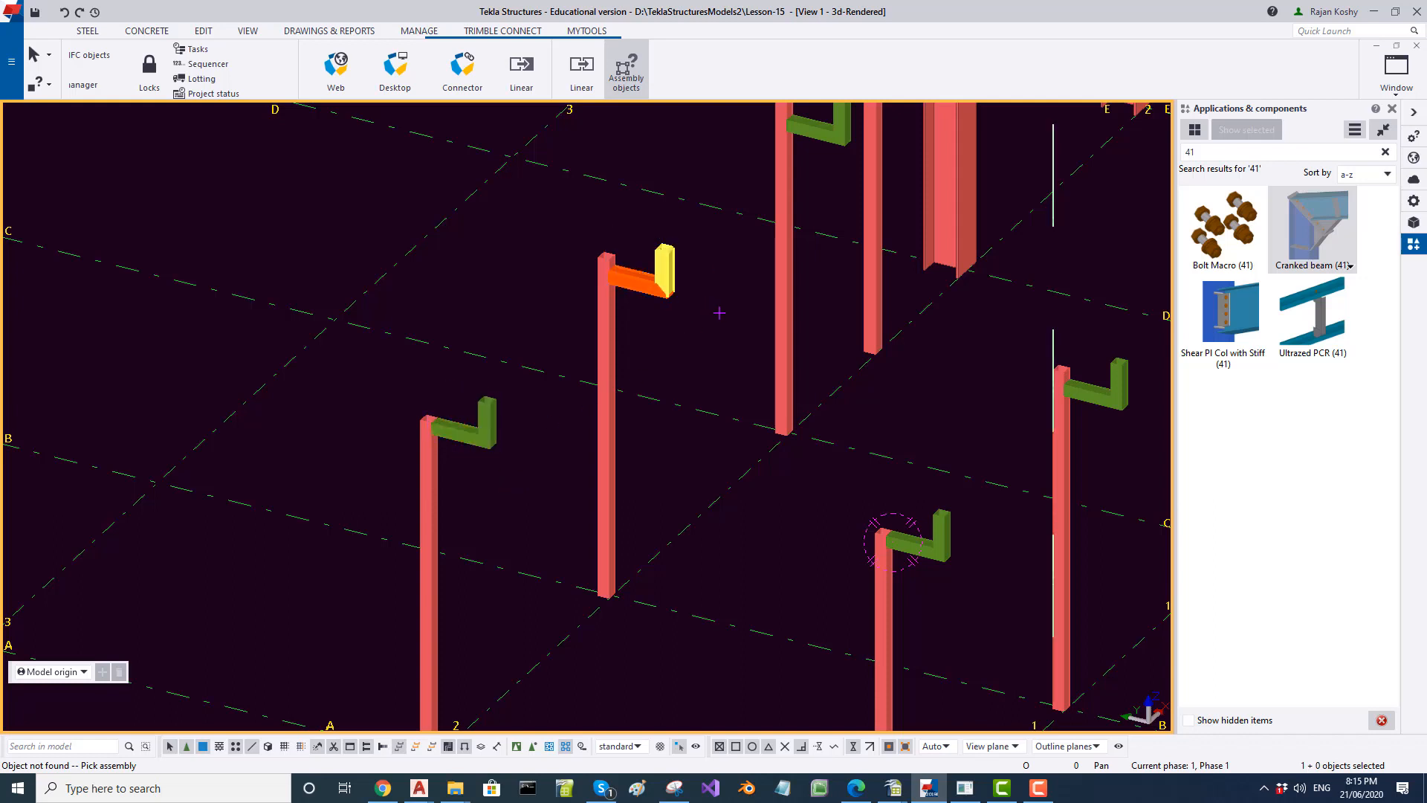
middle_drag(719, 316, 683, 360)
click(570, 402)
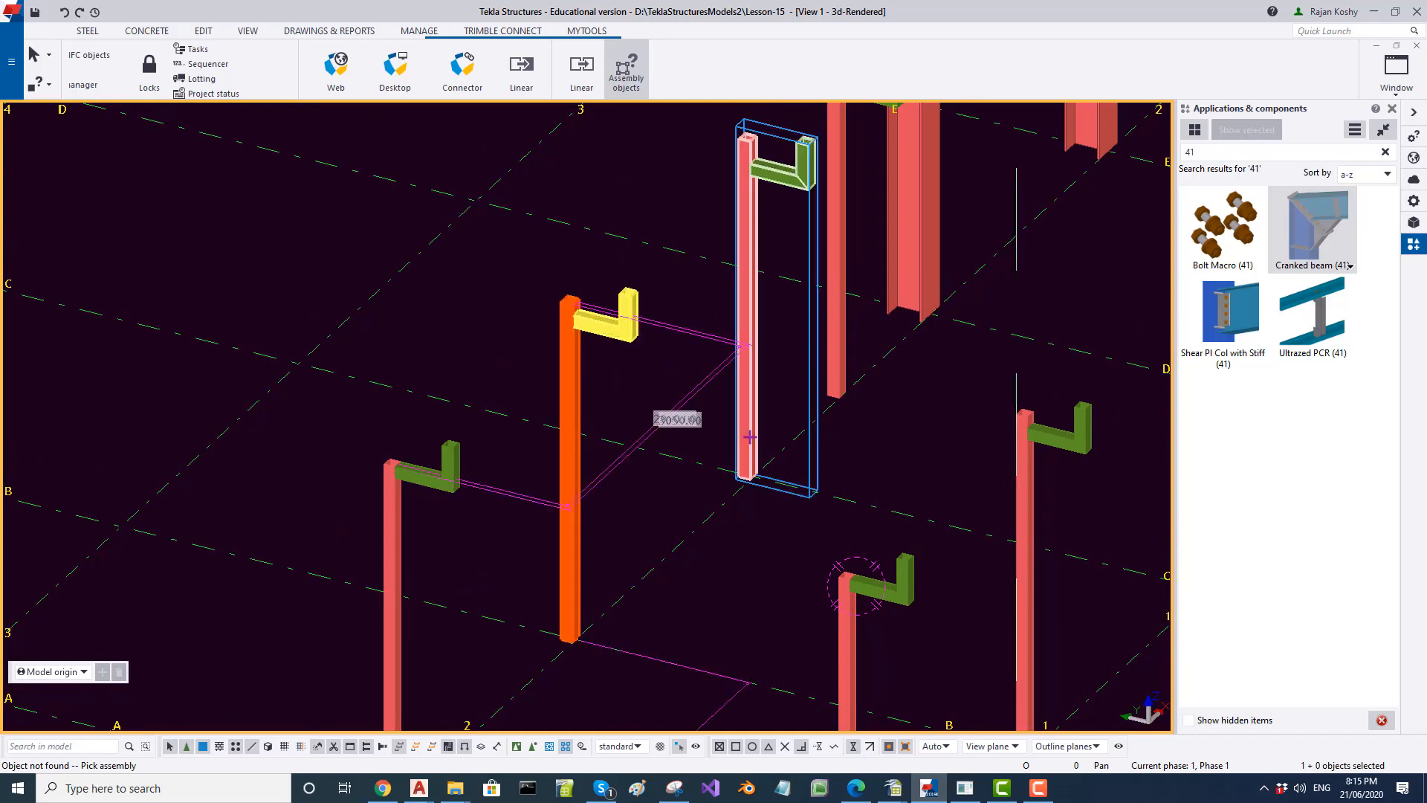
Inquire the assembly objects of the C-2 bracket, the intermediate column and bracket before D-2, and the D-2 column and bracket.
click(776, 175)
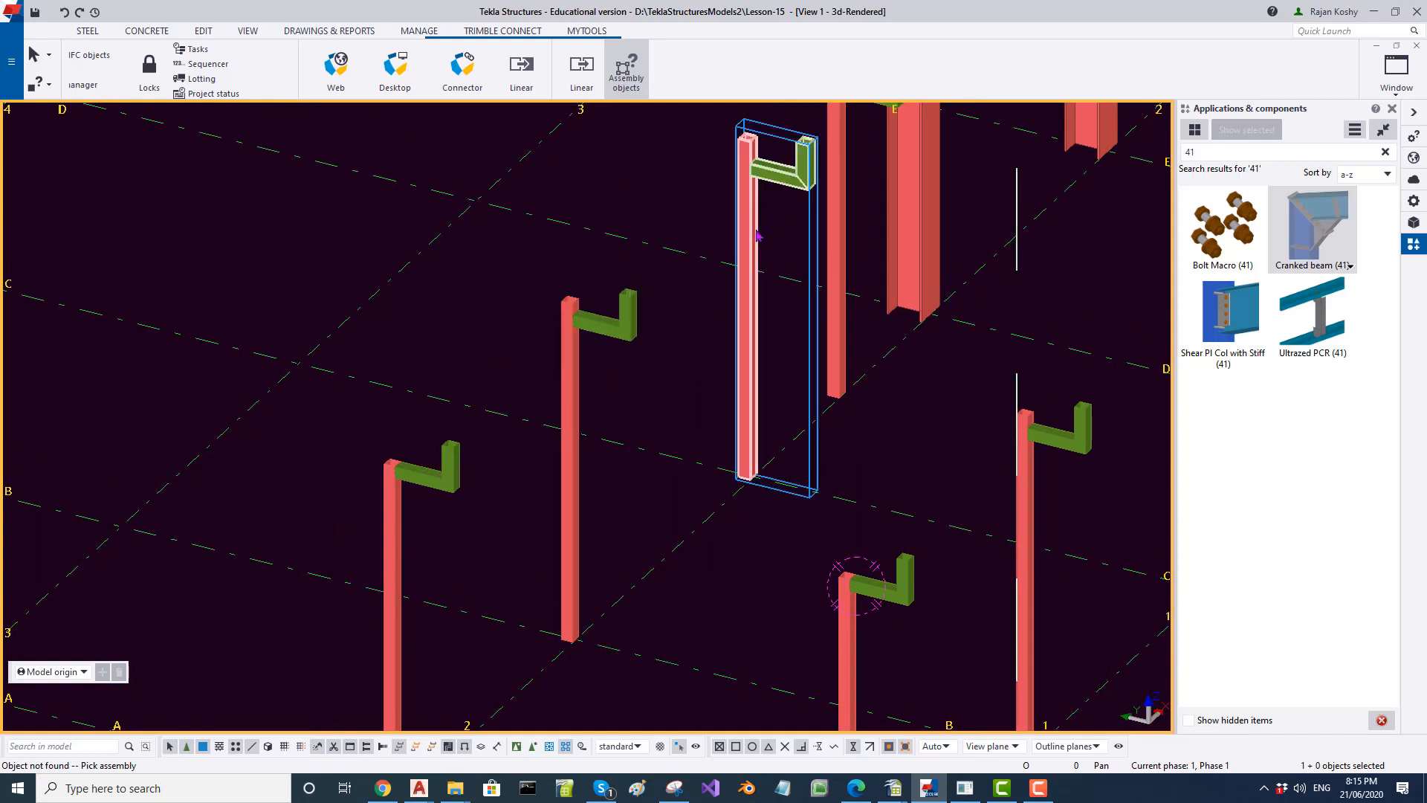
middle_drag(701, 222, 359, 533)
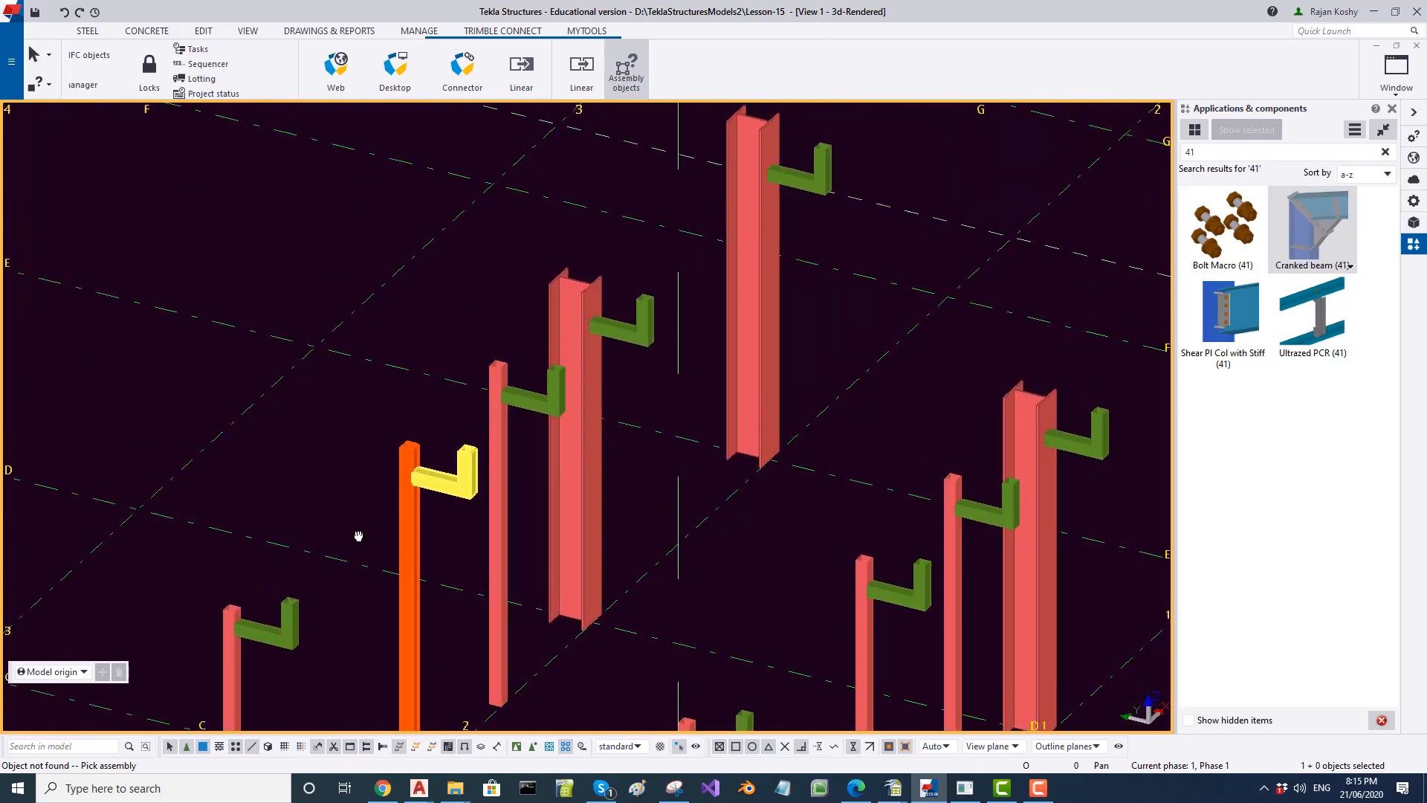
click(493, 524)
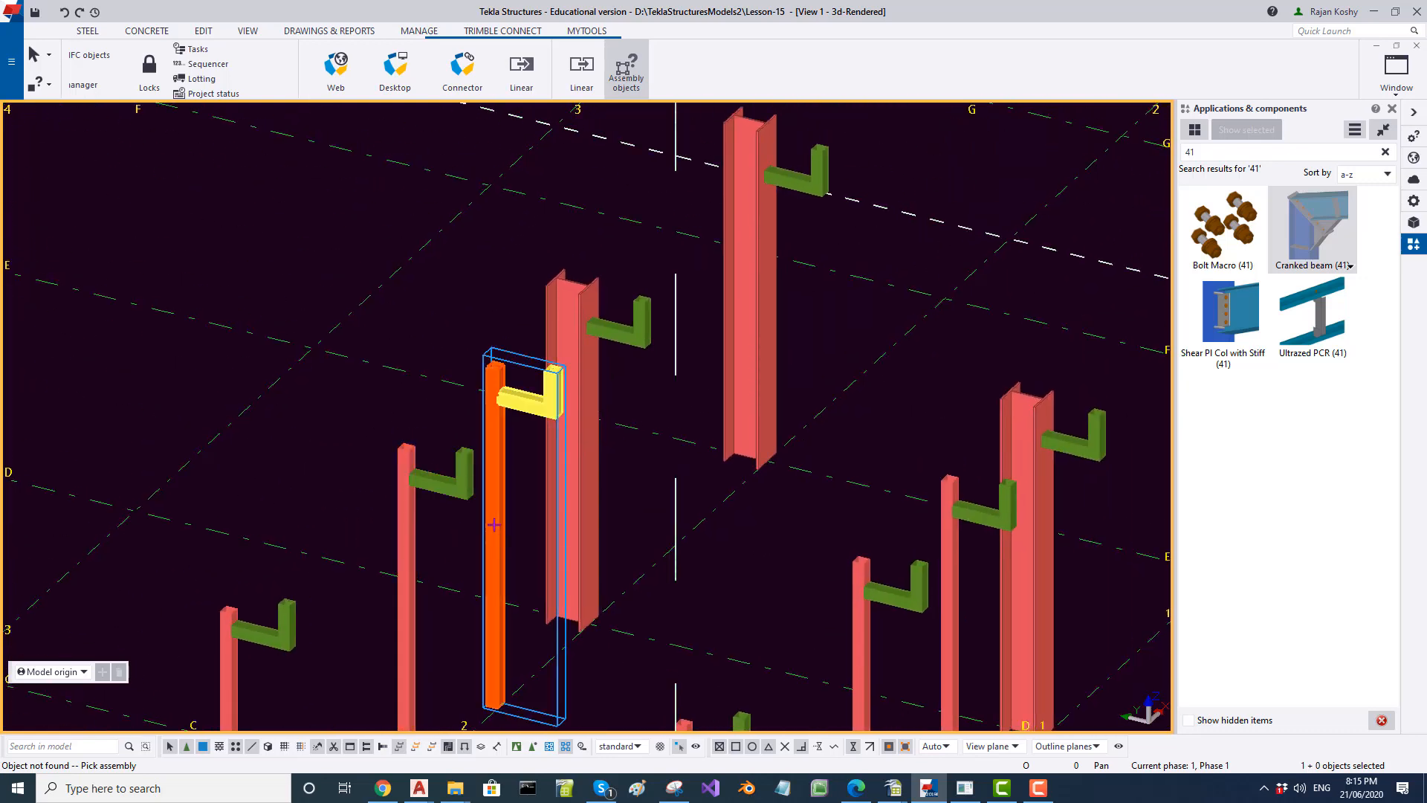
click(513, 348)
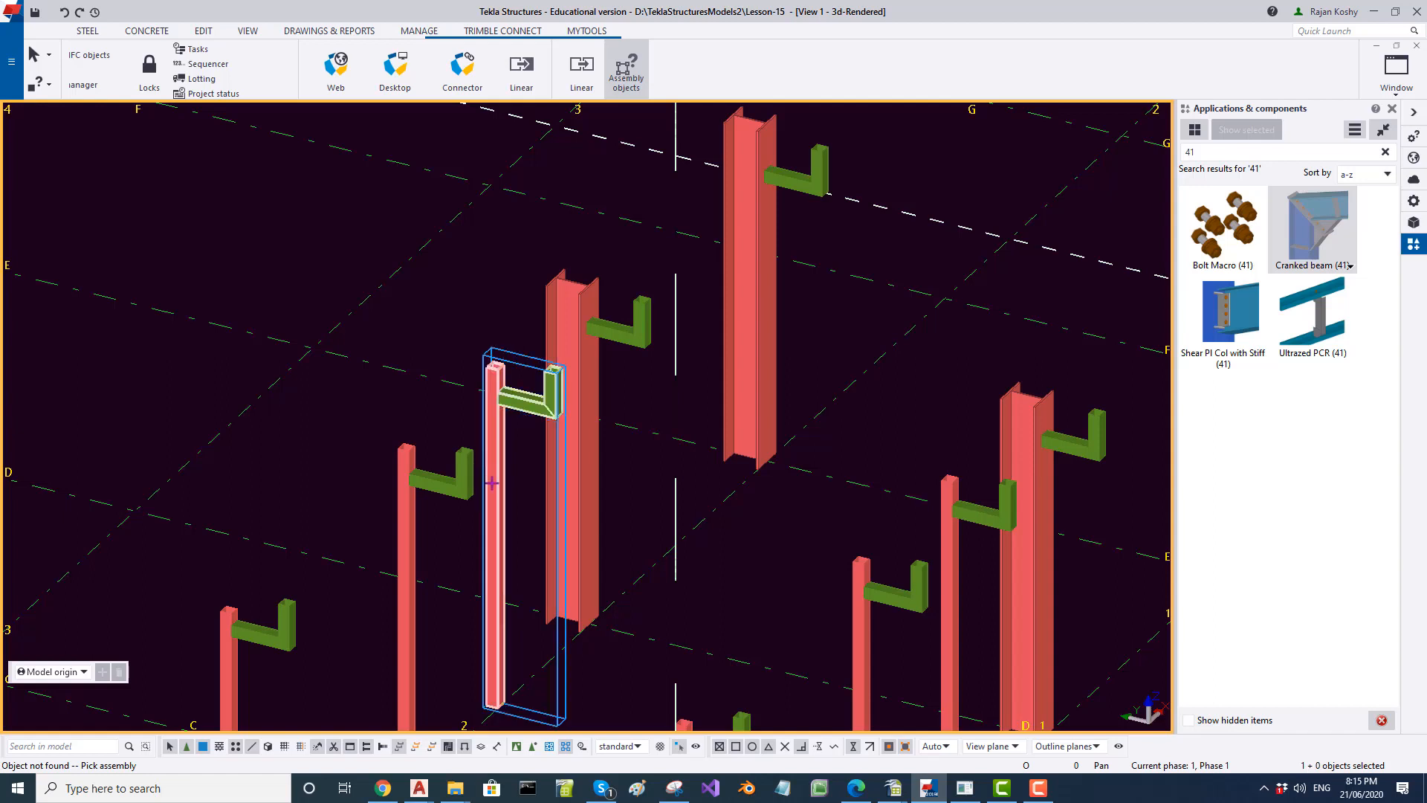
click(492, 483)
click(538, 410)
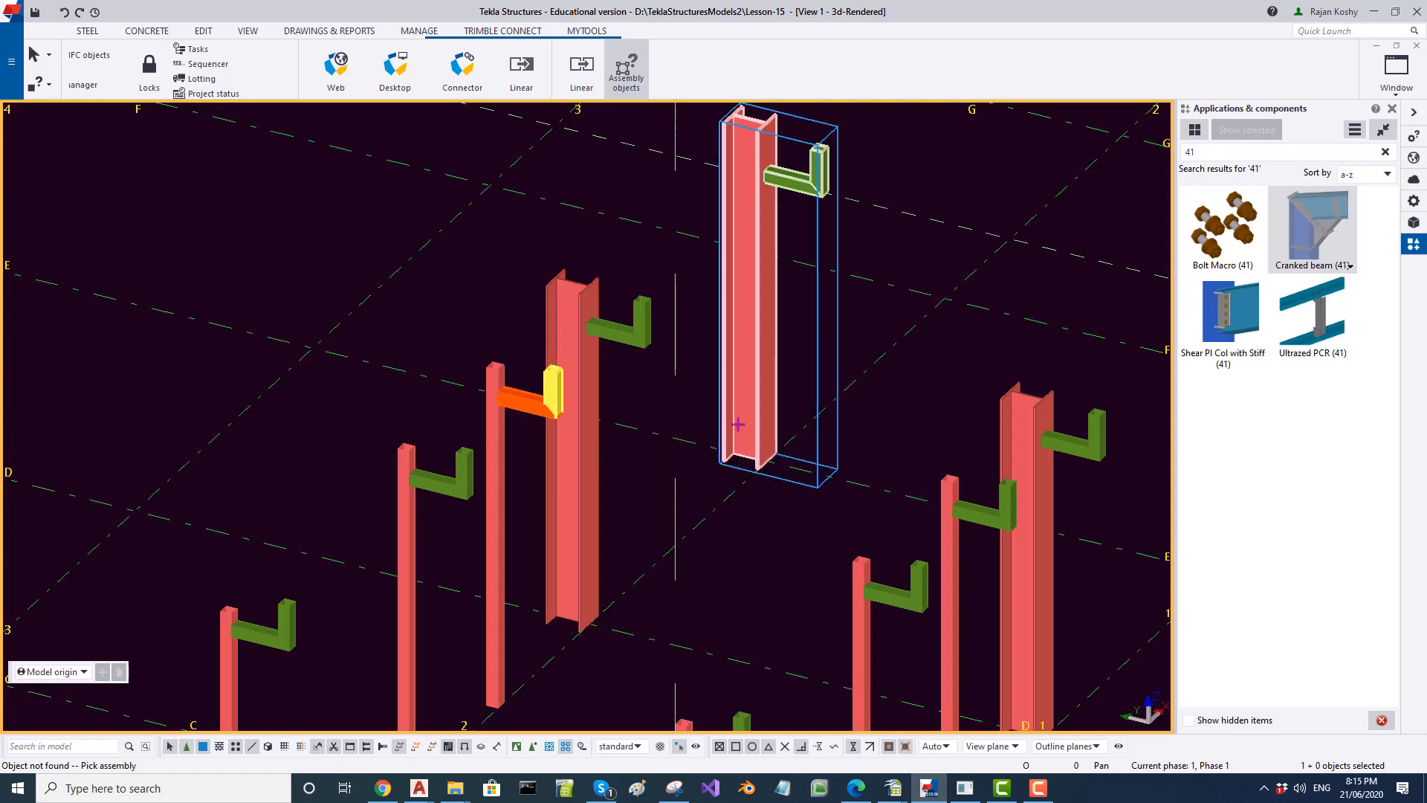
click(639, 324)
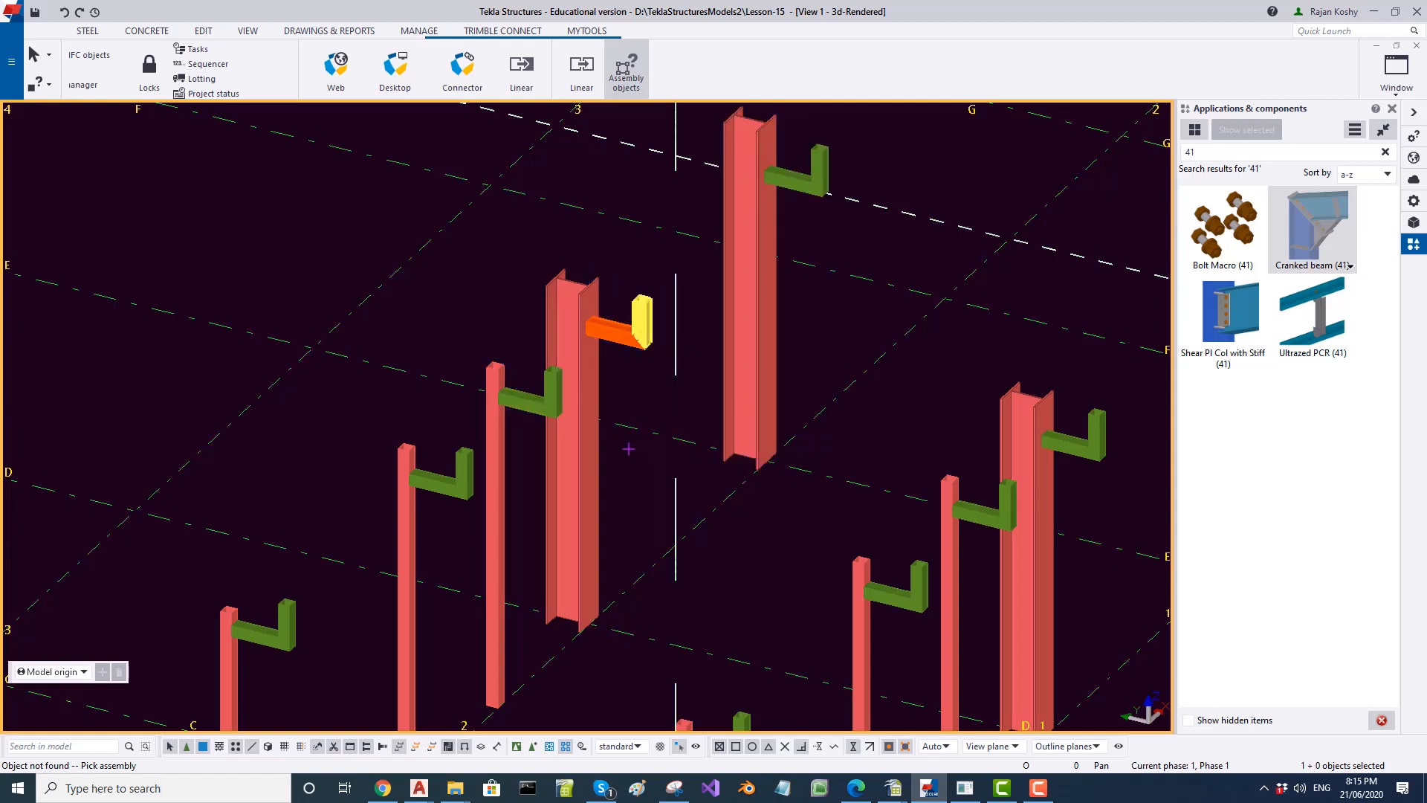
click(595, 450)
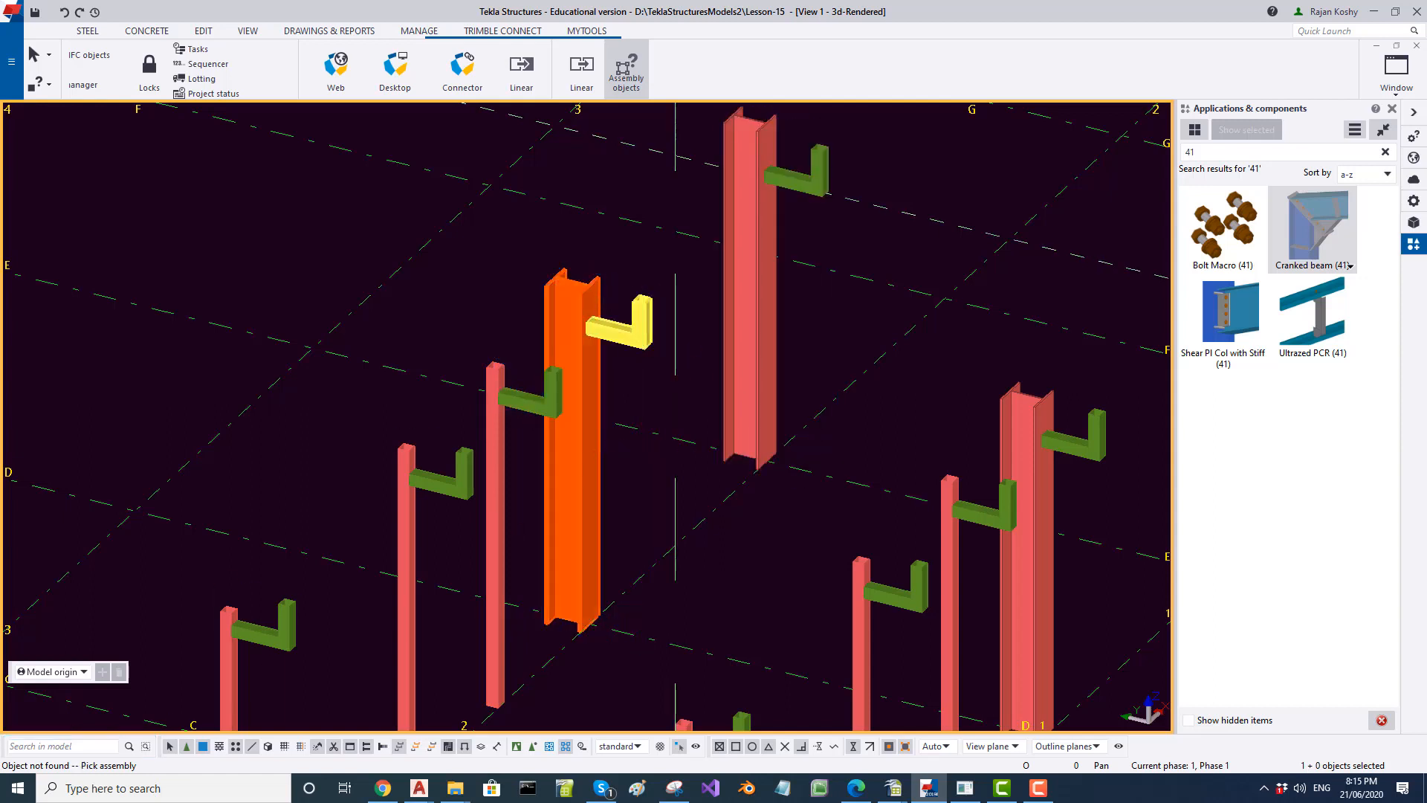
scroll(631, 400, down, 3)
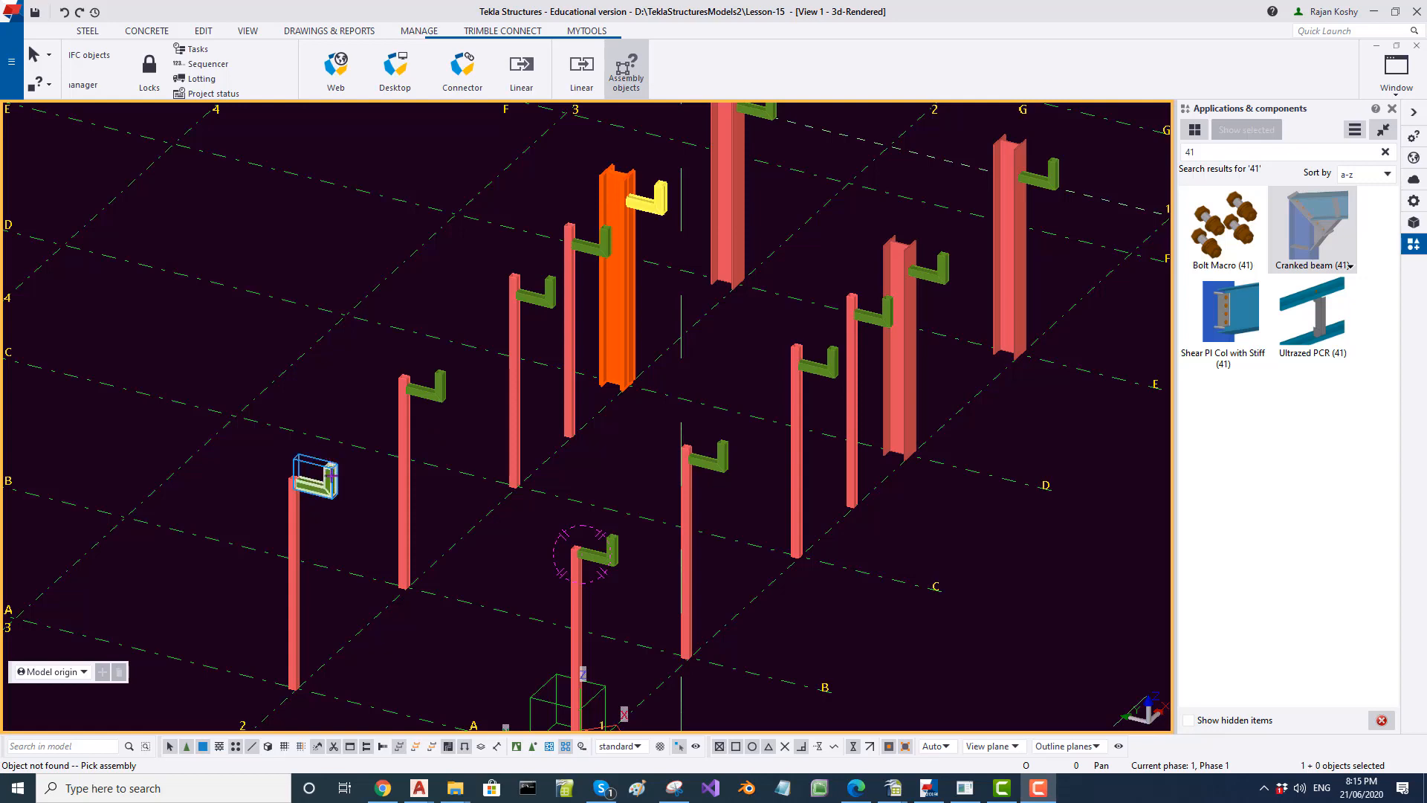
scroll(311, 480, down, 2)
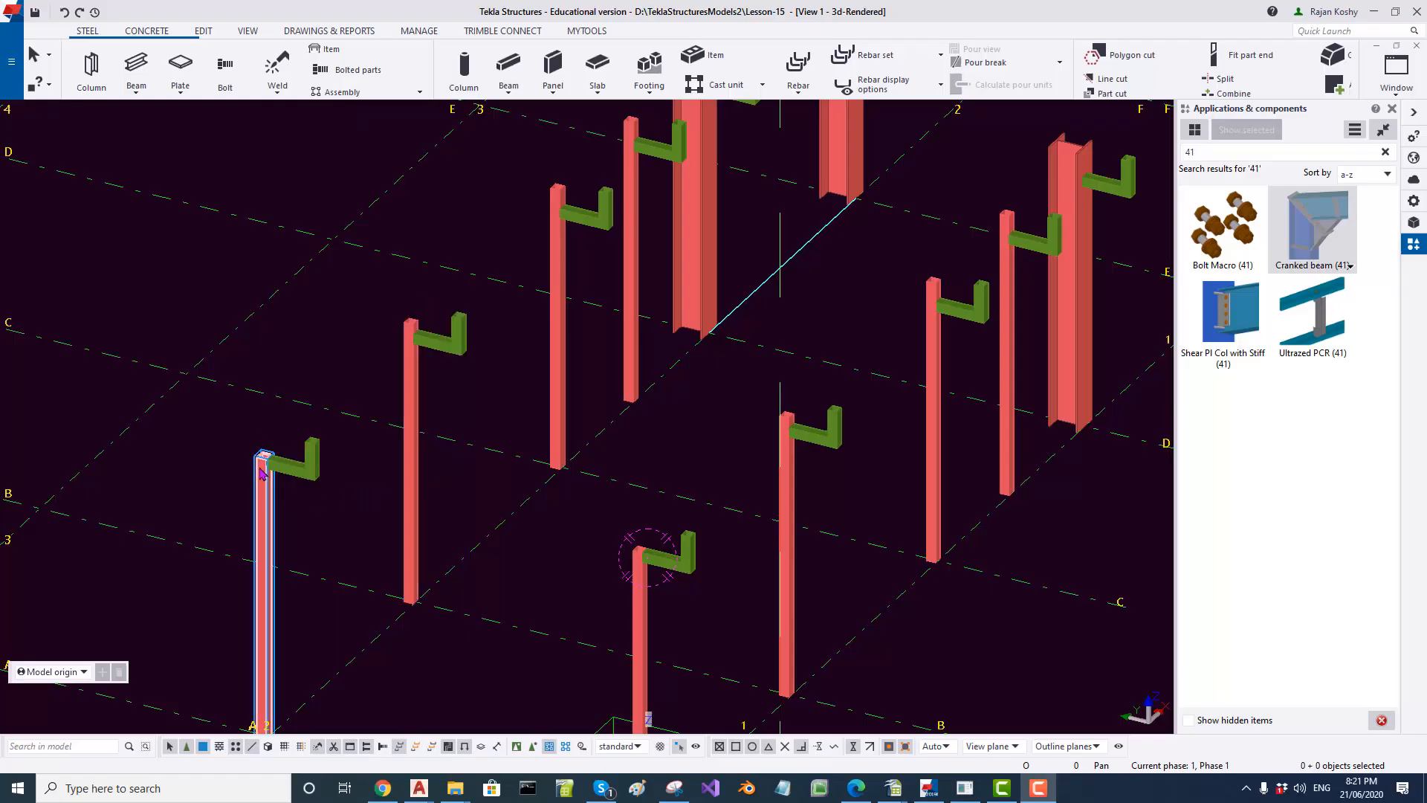
Weld the A-2 bracket to the A-2 column, using the column as the part to weld to.
scroll(262, 472, up, 3)
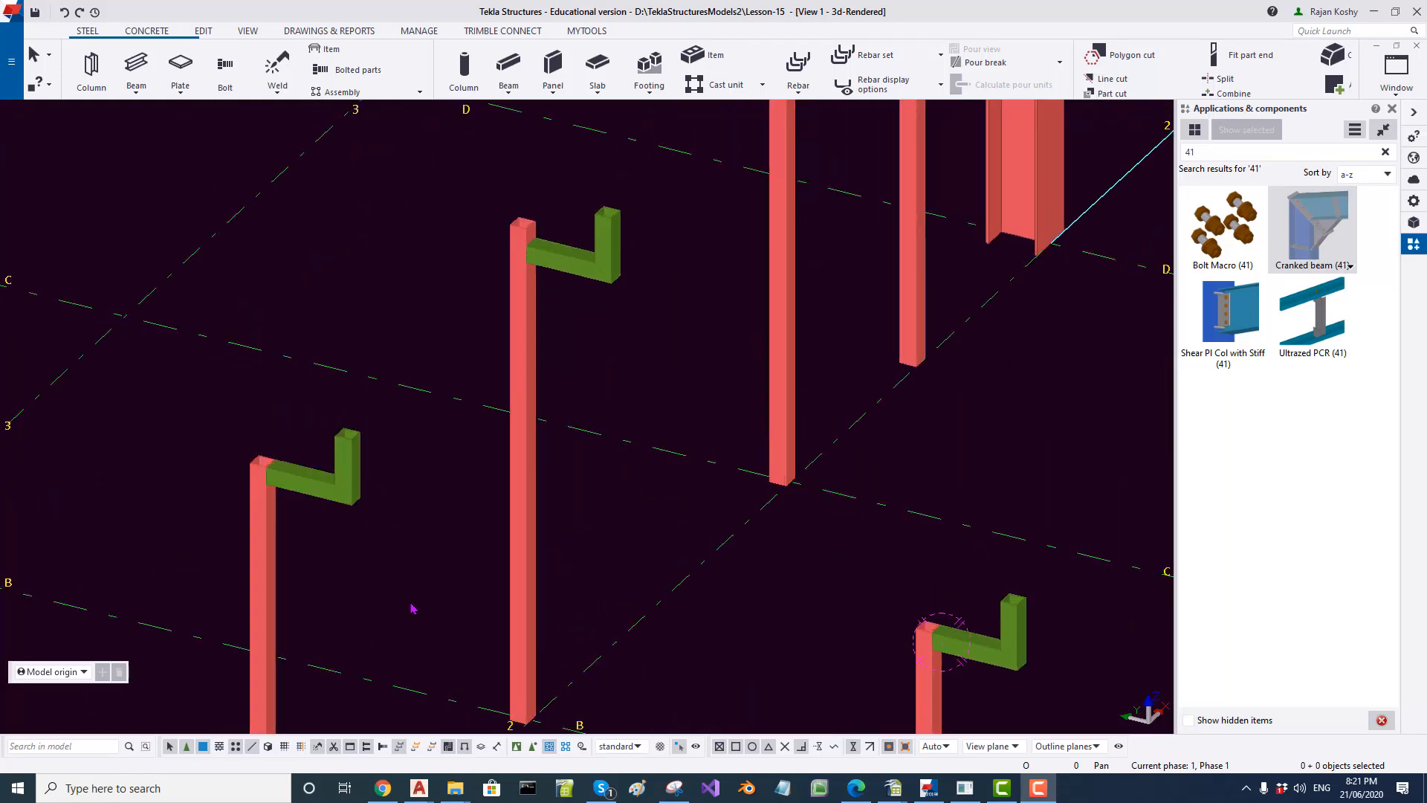
click(277, 68)
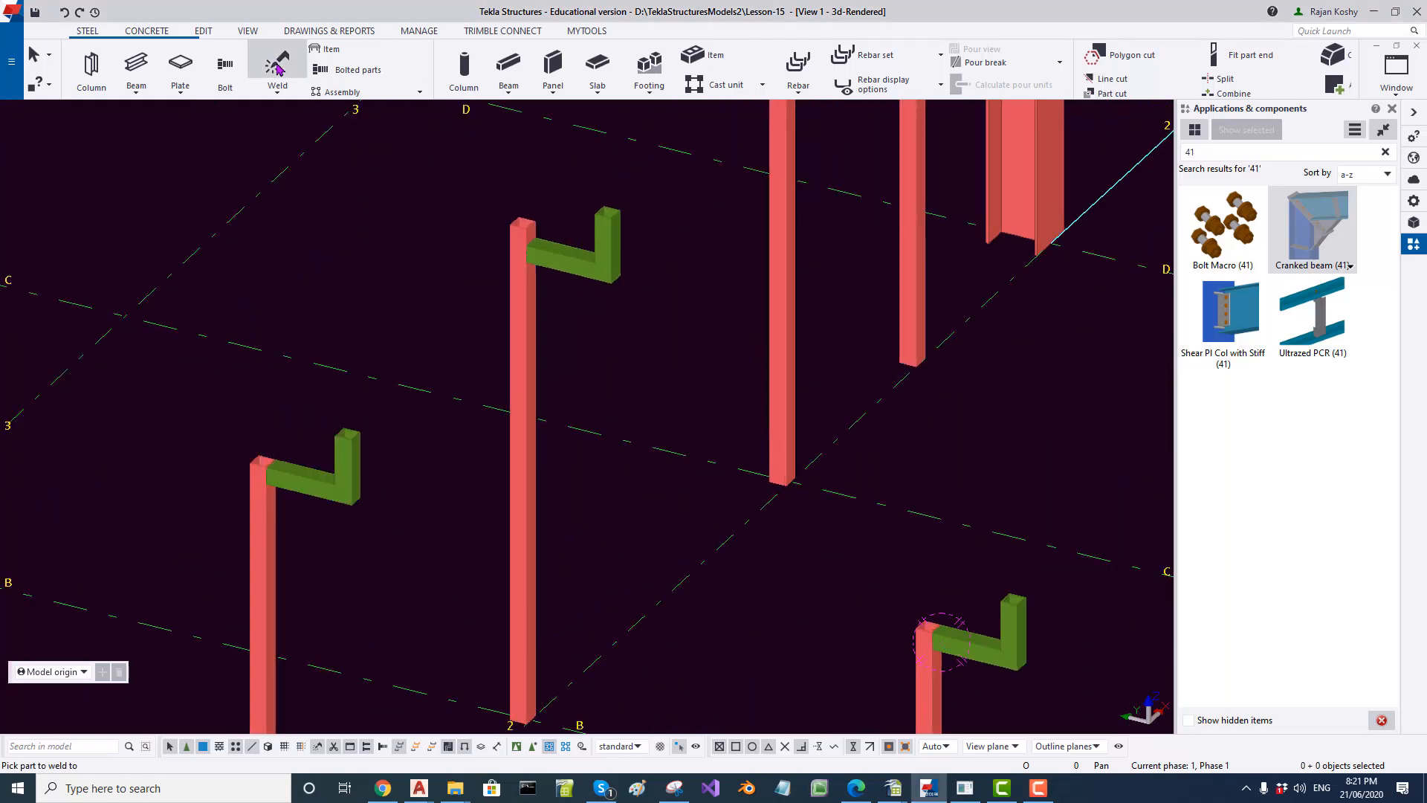
click(257, 543)
click(294, 488)
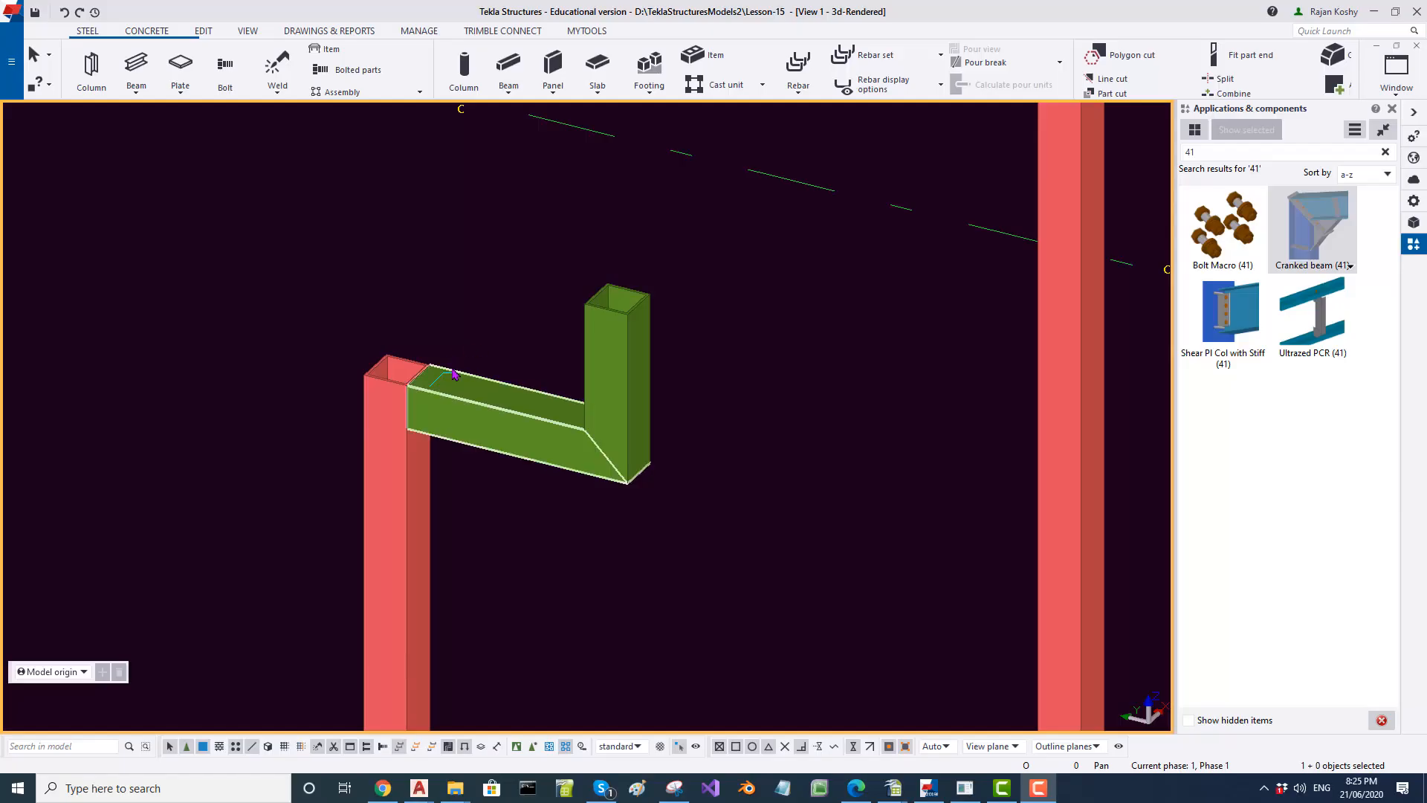
Change the weld between the A-2 column and bracket from a workshop weld to Site and apply the modification.
scroll(450, 380, up, 1)
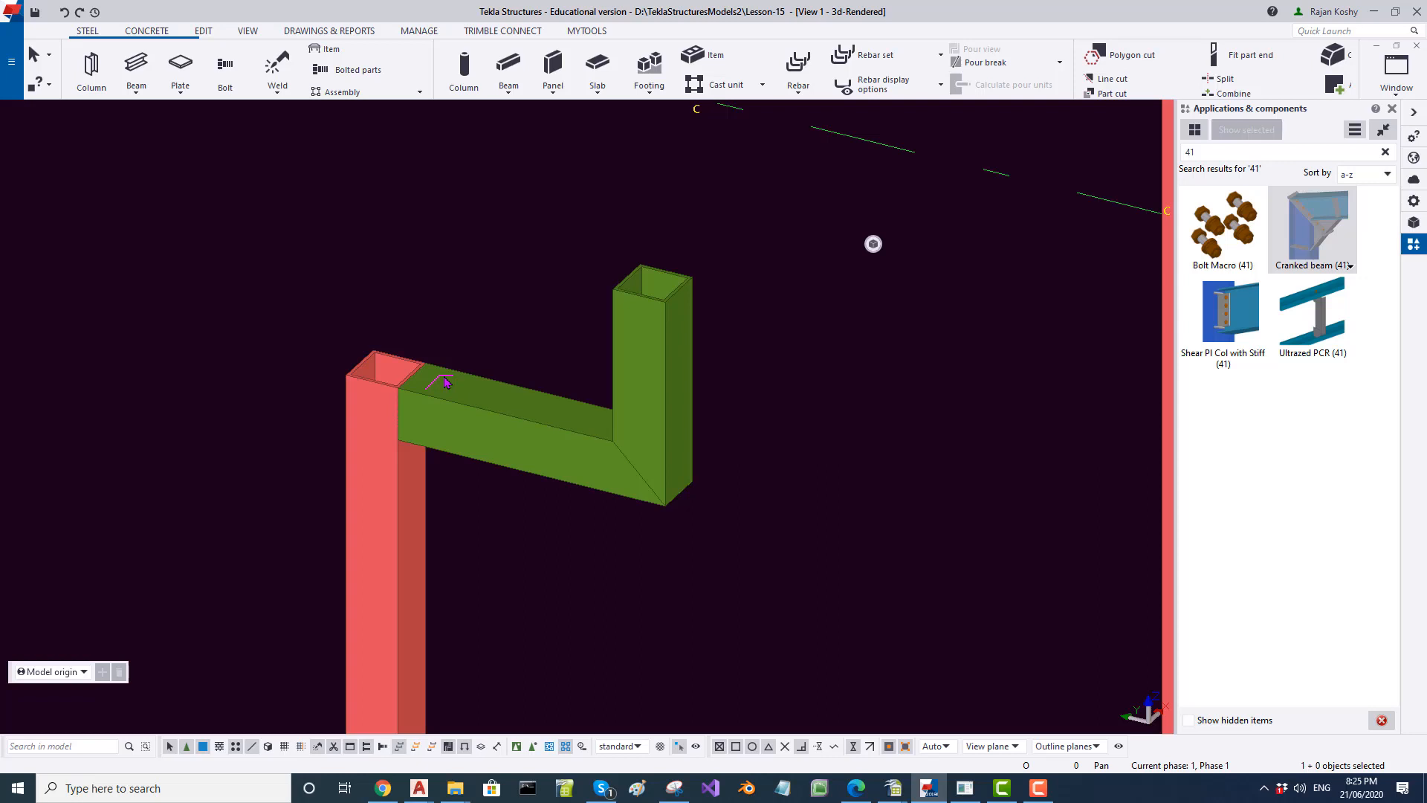
double_click(445, 382)
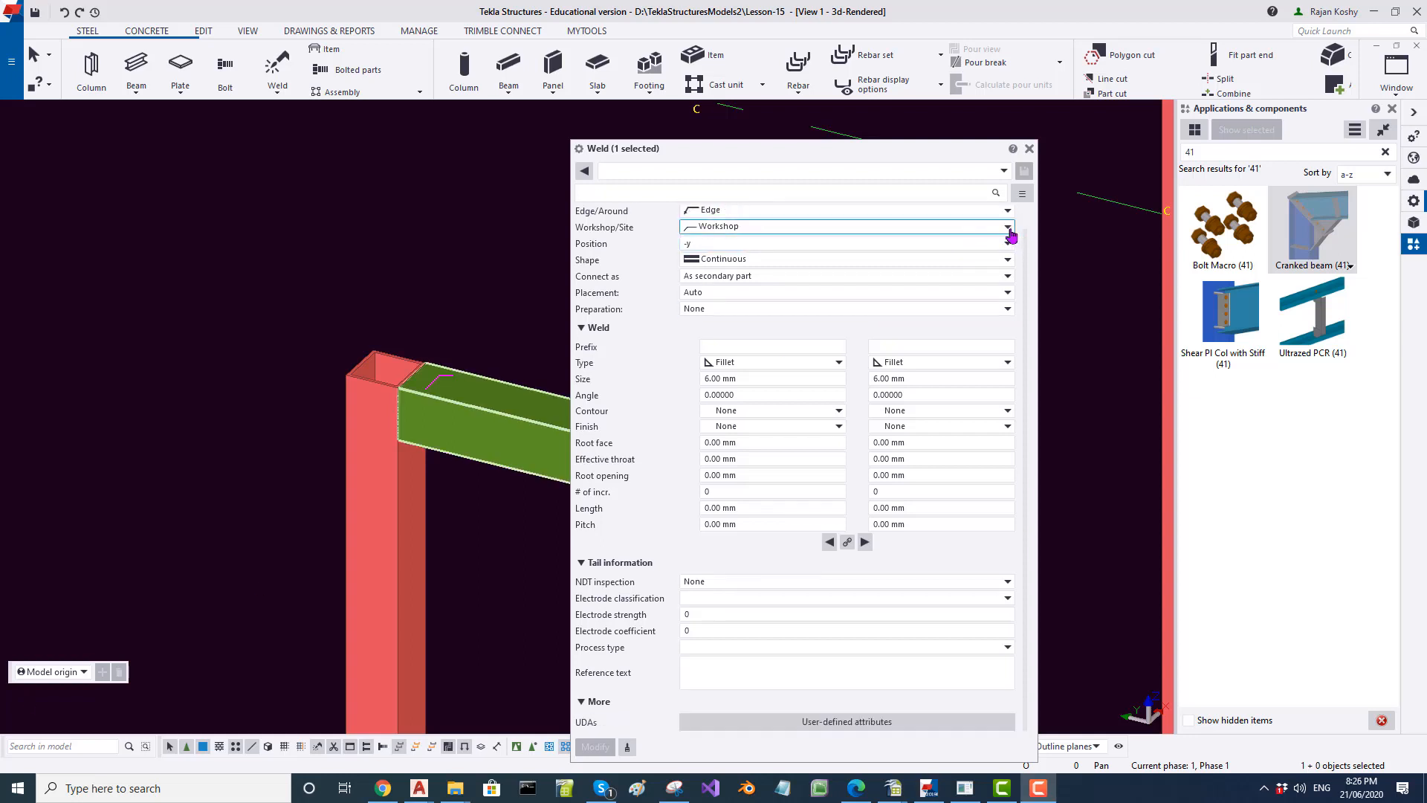
click(1009, 229)
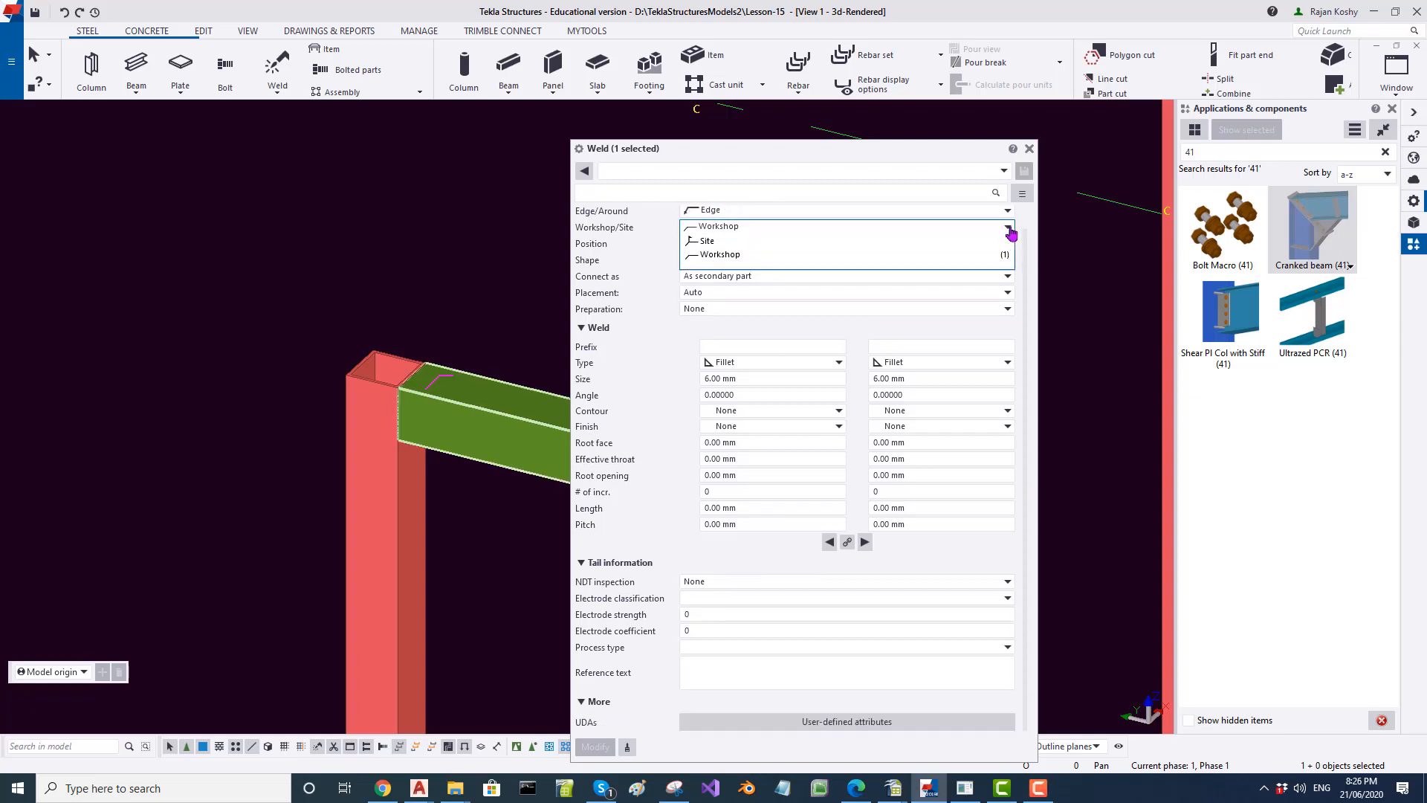
click(912, 246)
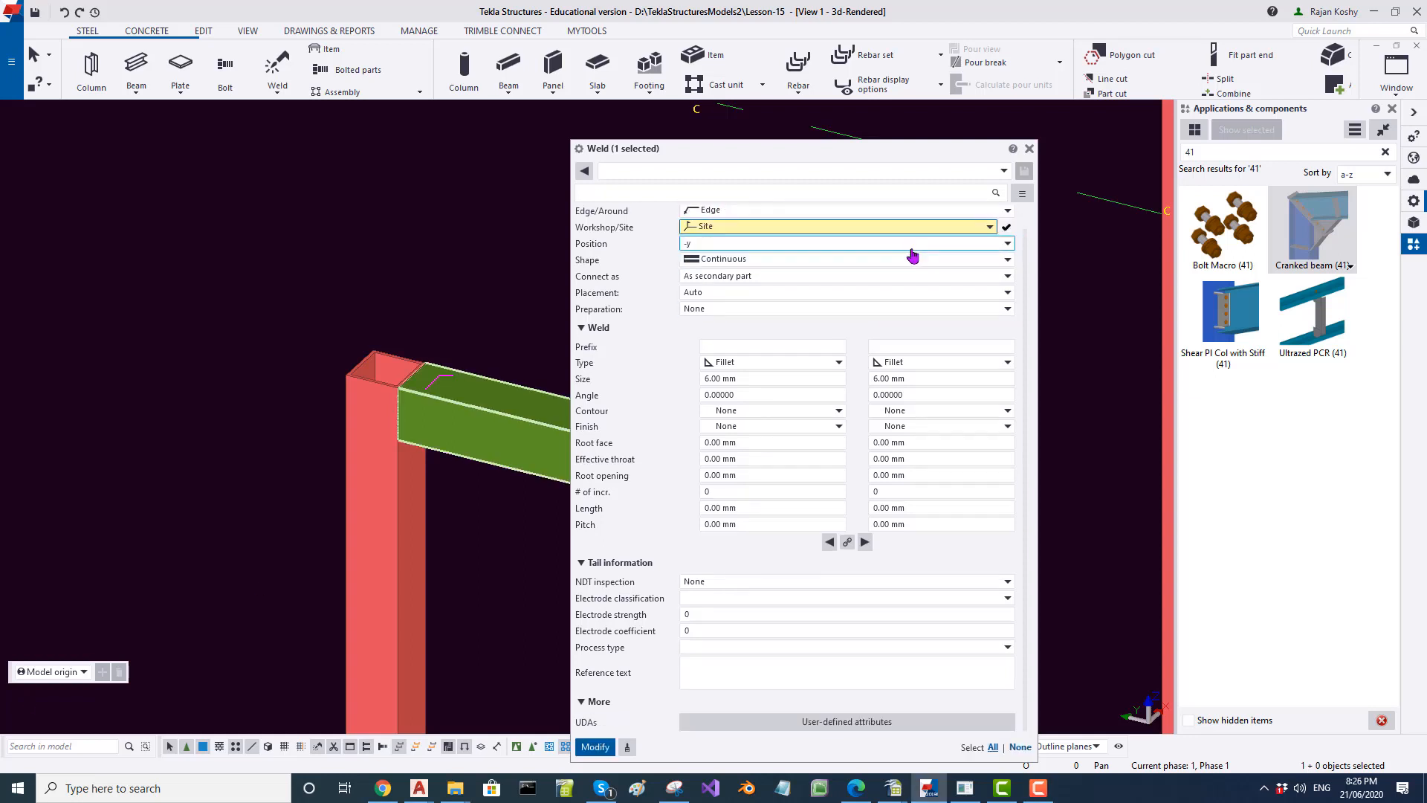
click(596, 746)
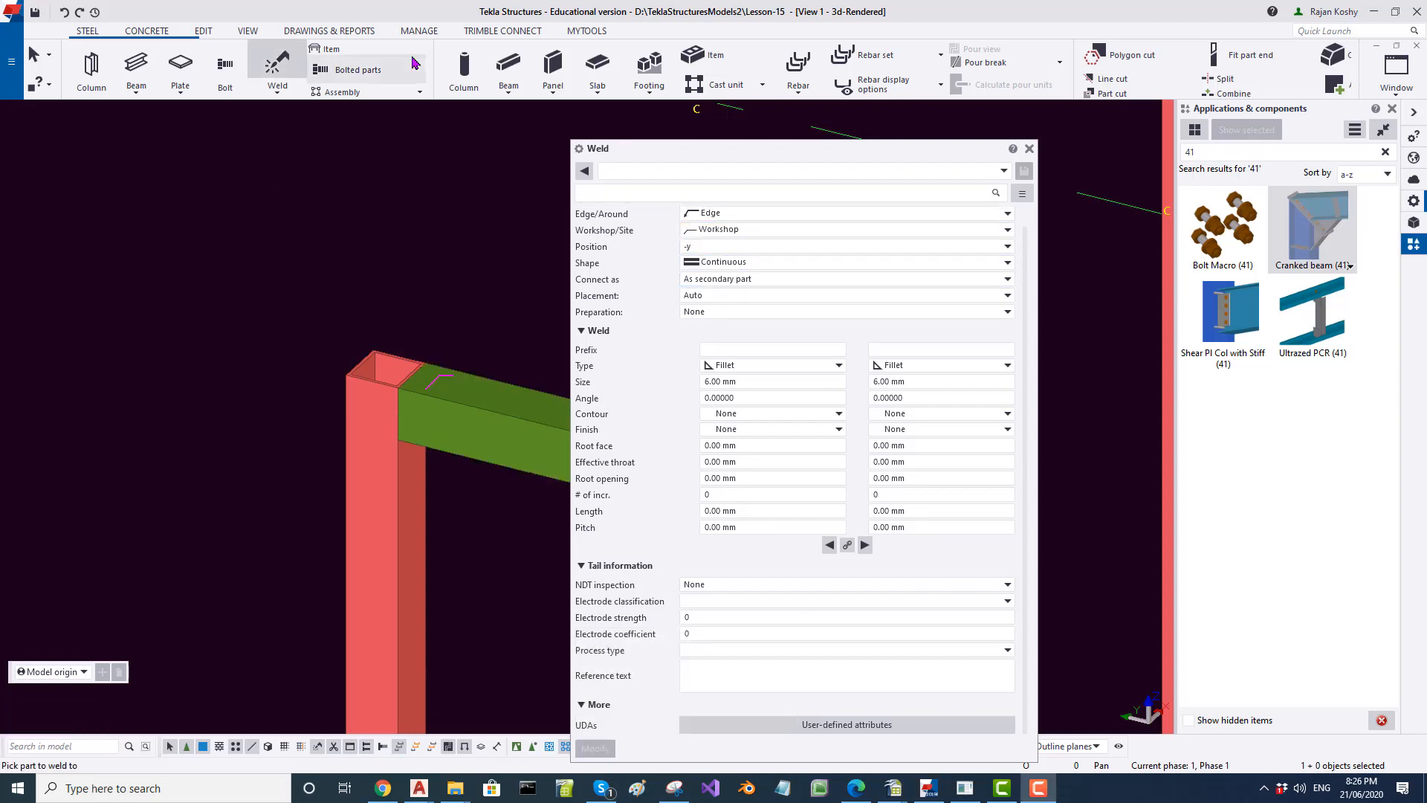
Start the Weld command and open the Workshop/Site choice in the default weld properties.
click(281, 67)
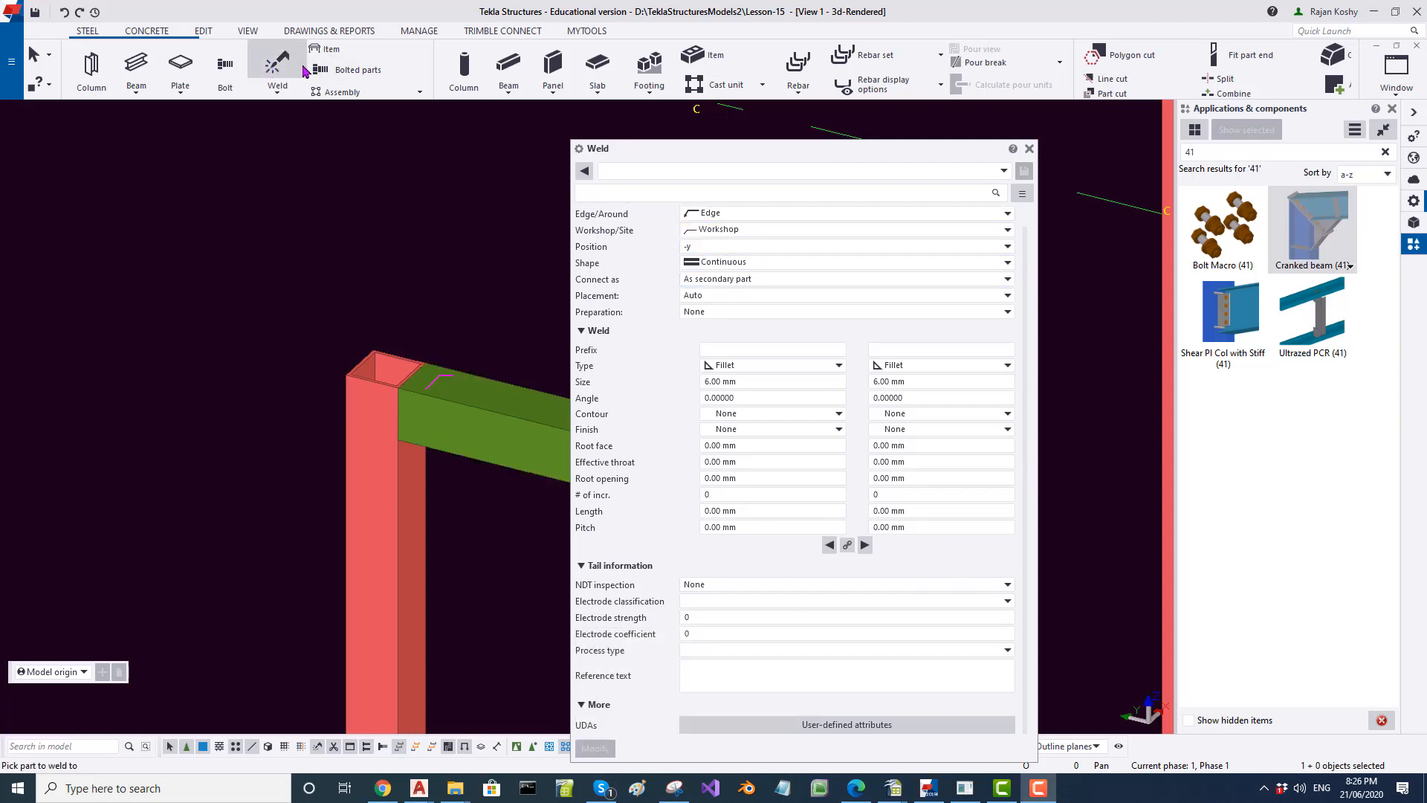
click(1010, 232)
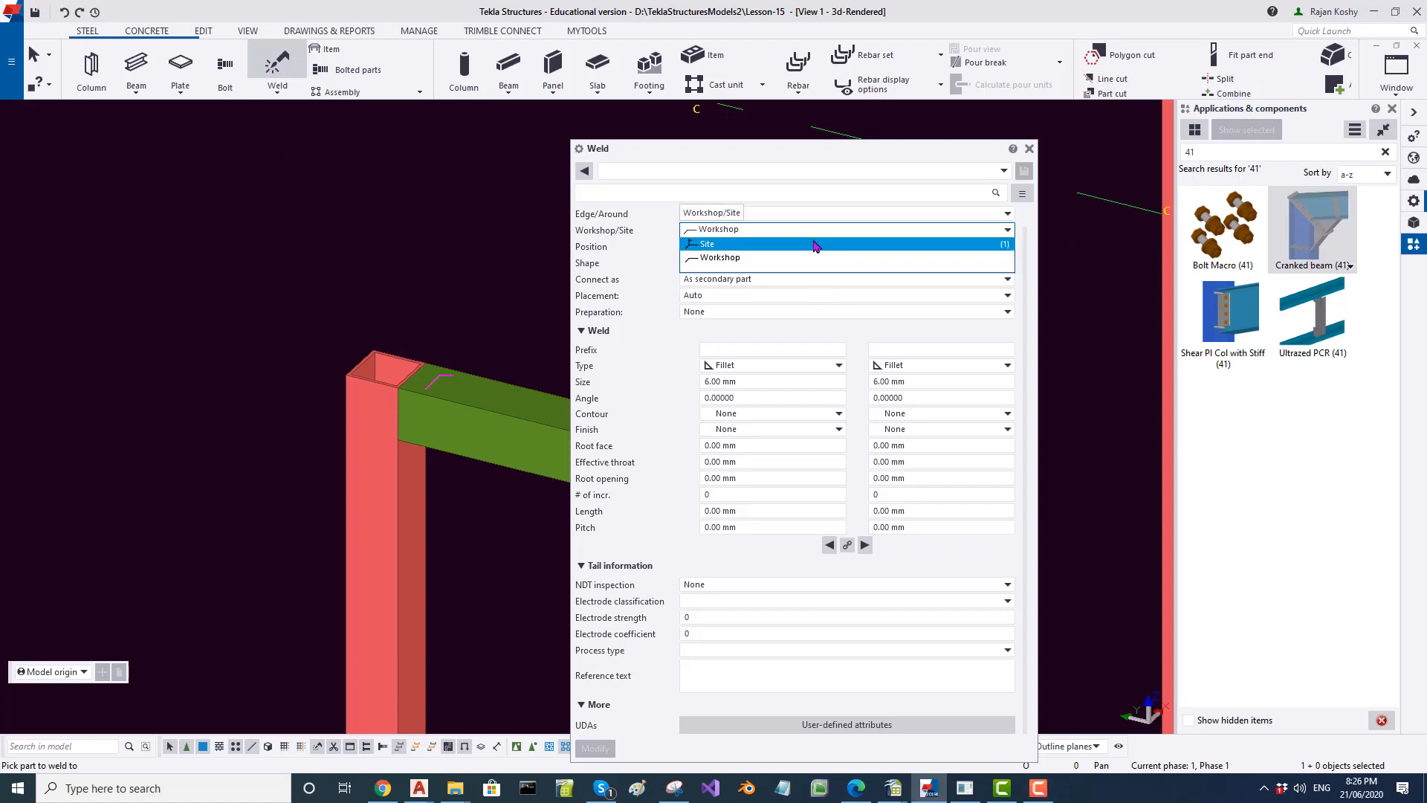